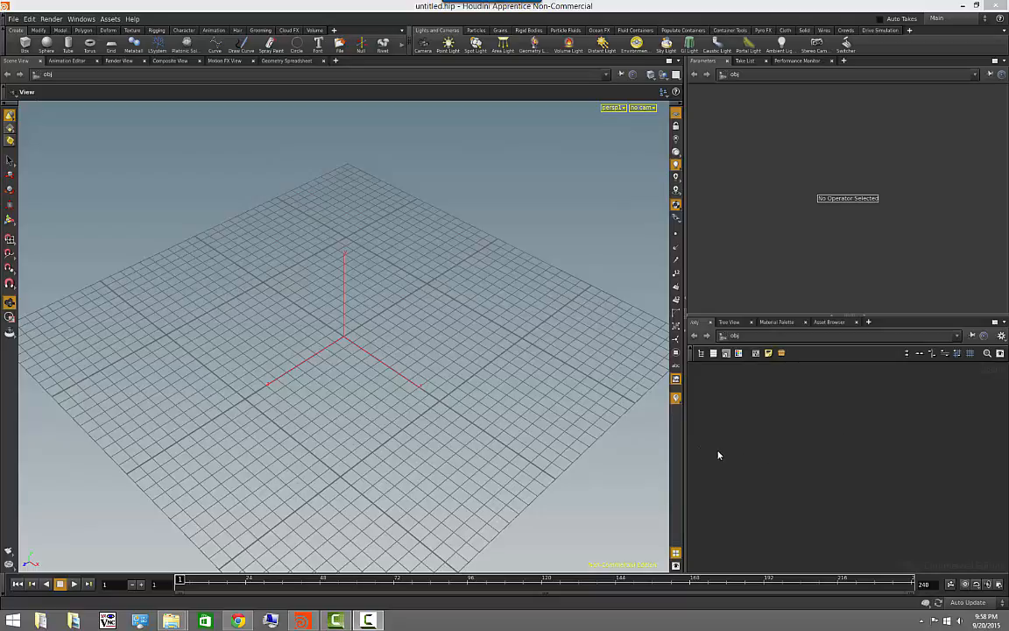
Resize the workspace so the parameters and network areas are wider and the network editor is taller
{"action": "left_click_drag", "start_coordinate": [685, 412], "coordinate": [562, 412]}
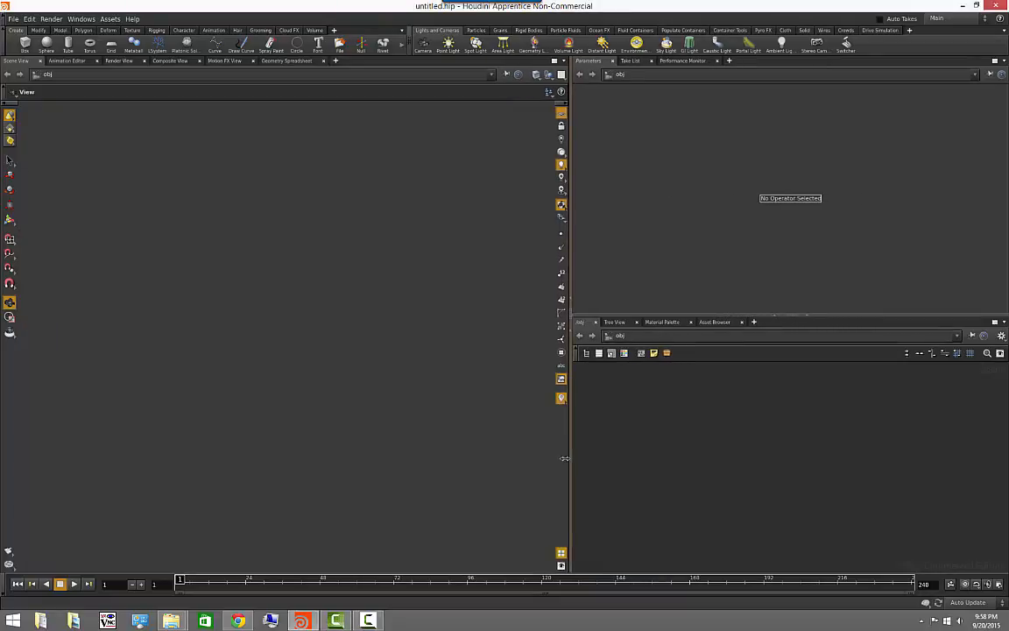
{"action": "left_click_drag", "start_coordinate": [796, 315], "coordinate": [797, 250]}
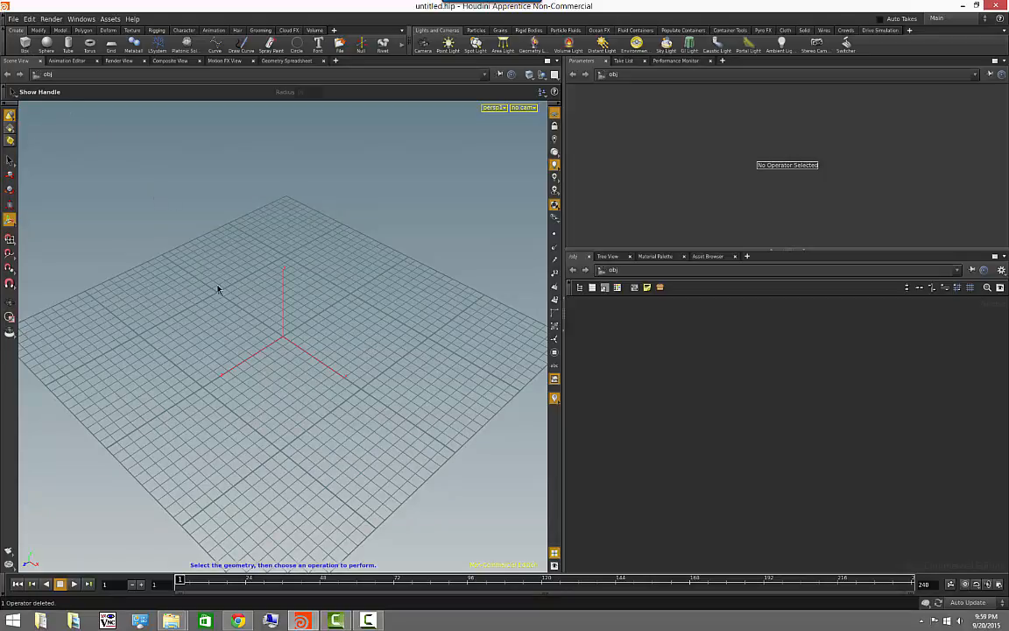
Create a box on the scene grid and move it along X to about -1.26
{"action": "left_click", "coordinate": [24, 47]}
{"action": "left_click", "coordinate": [387, 351]}
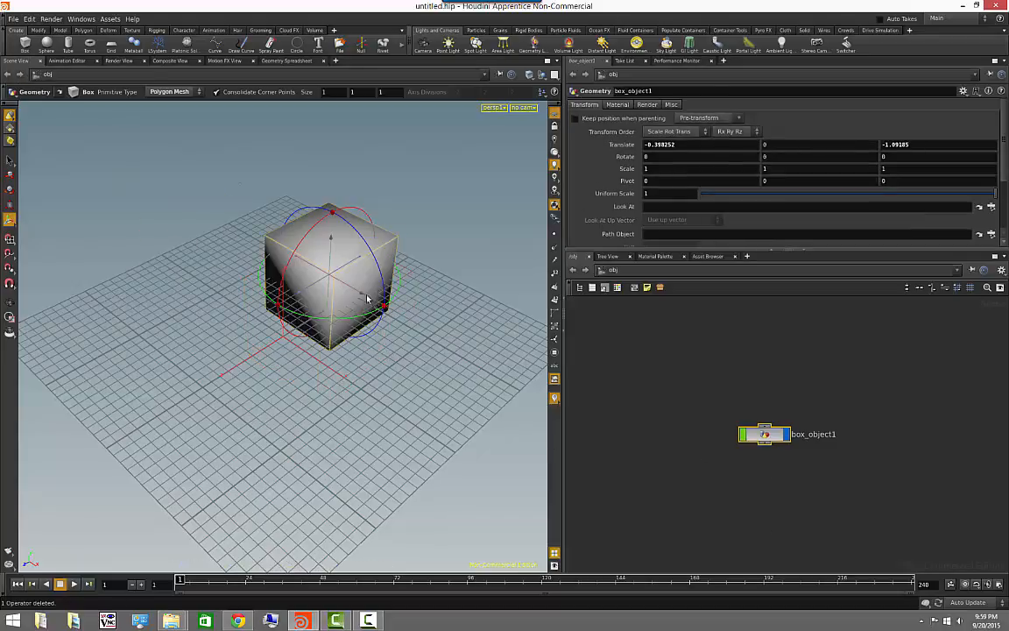
{"action": "left_click_drag", "start_coordinate": [323, 272], "coordinate": [263, 245]}
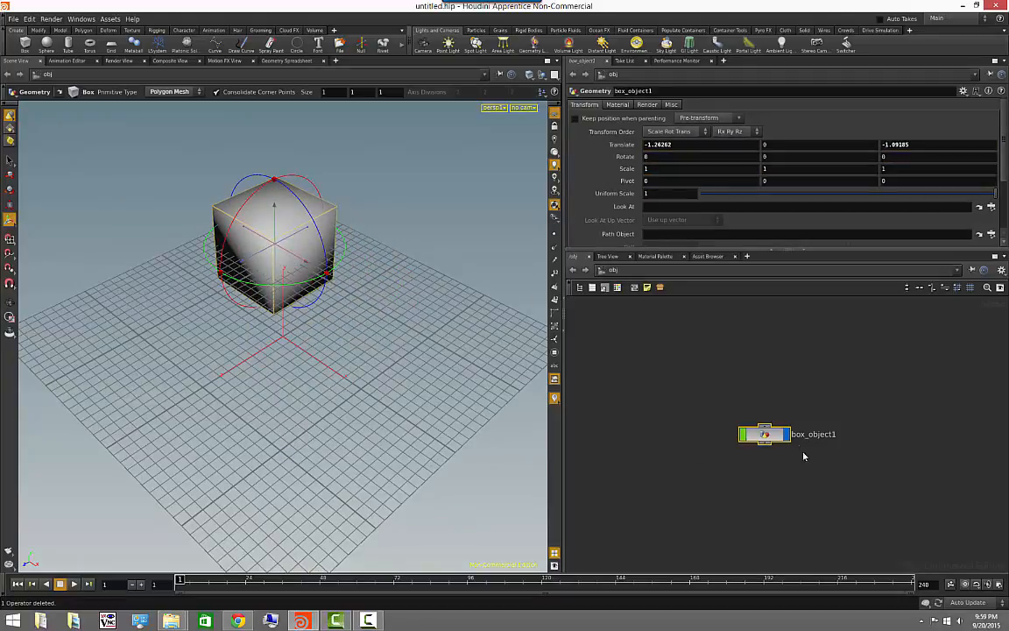
Delete the box object from the object network
{"action": "middle_click_drag", "start_coordinate": [811, 501], "coordinate": [794, 448]}
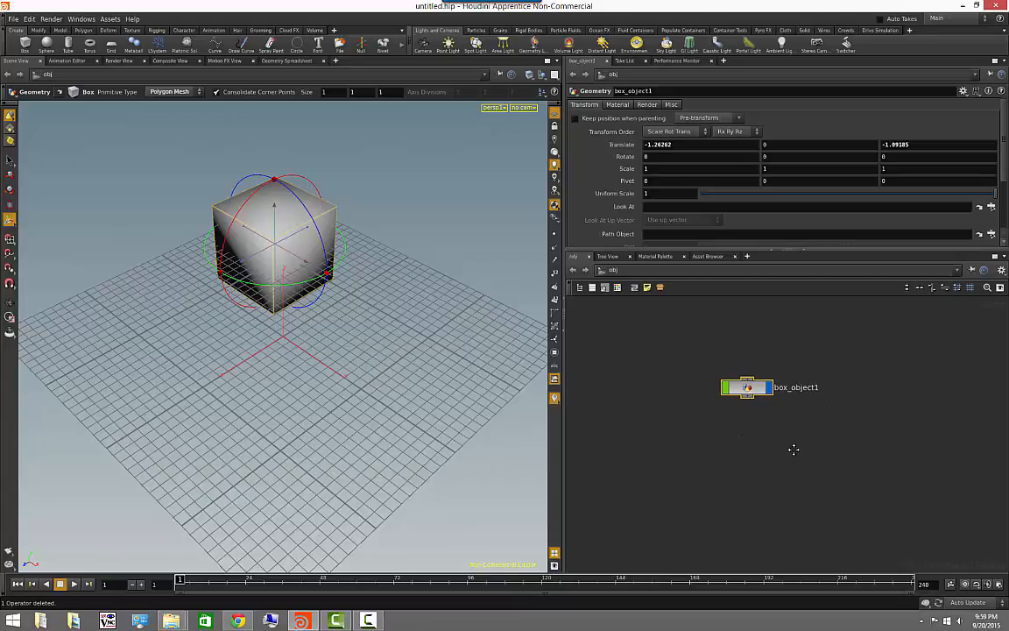
{"action": "left_click", "coordinate": [777, 453]}
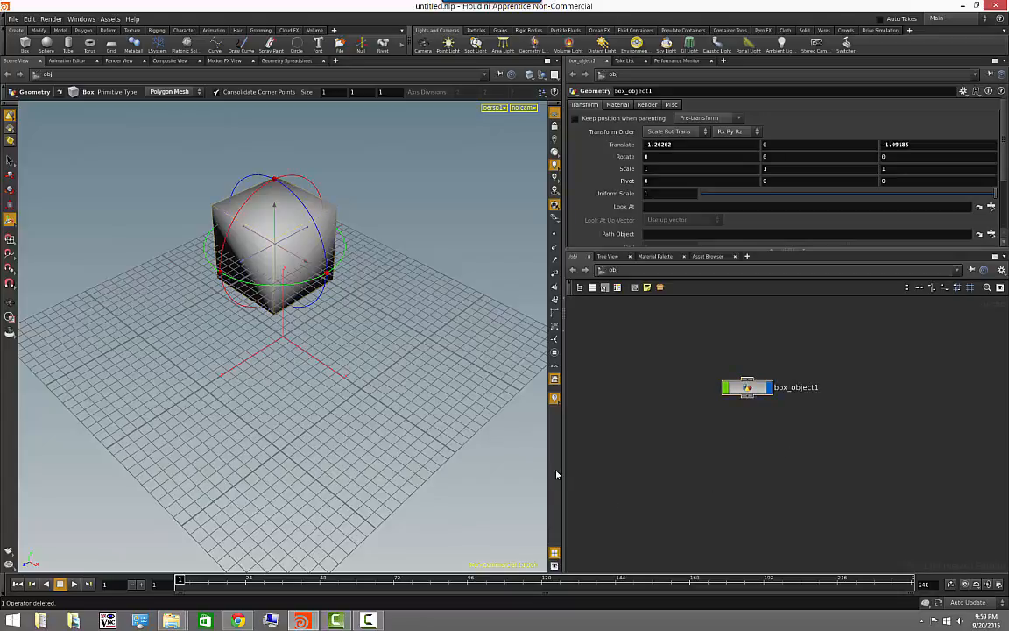
{"action": "left_click", "coordinate": [744, 387]}
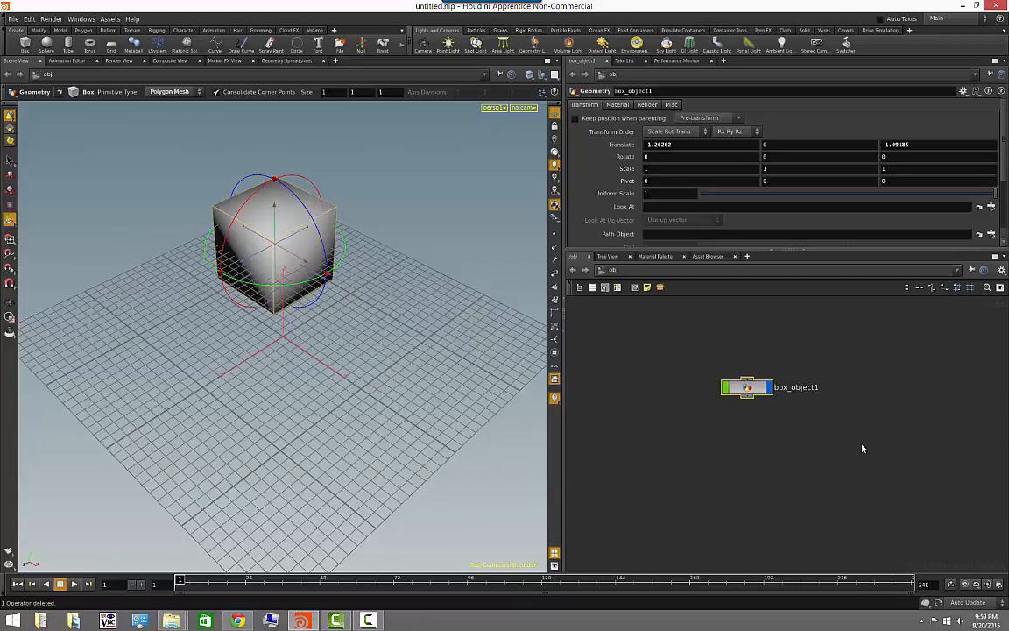
{"action": "key", "text": "Delete"}
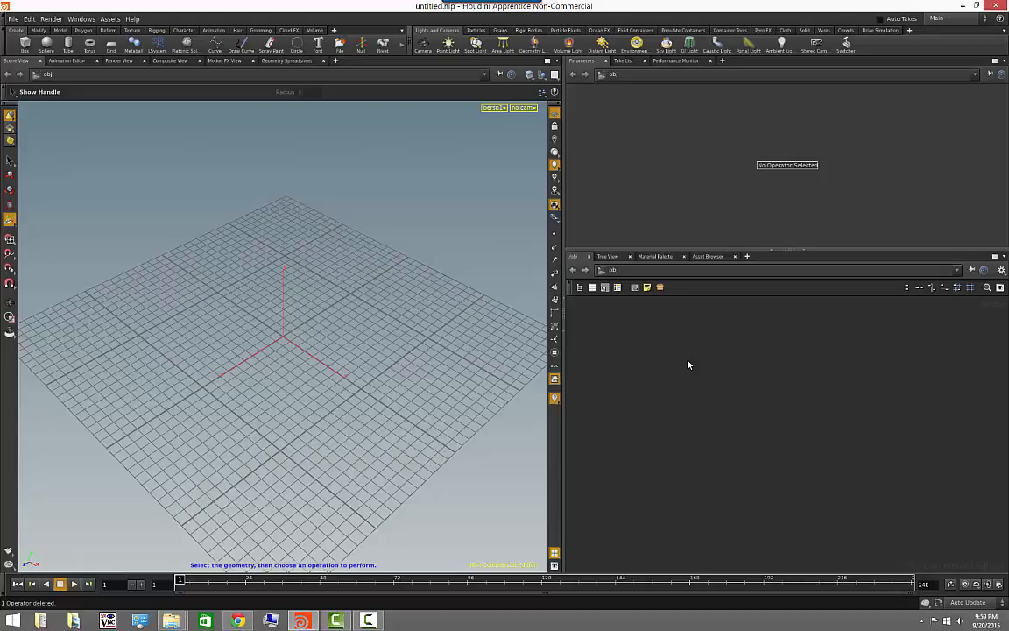
Add a Box primitive node to the empty object network
{"action": "key", "text": "Tab"}
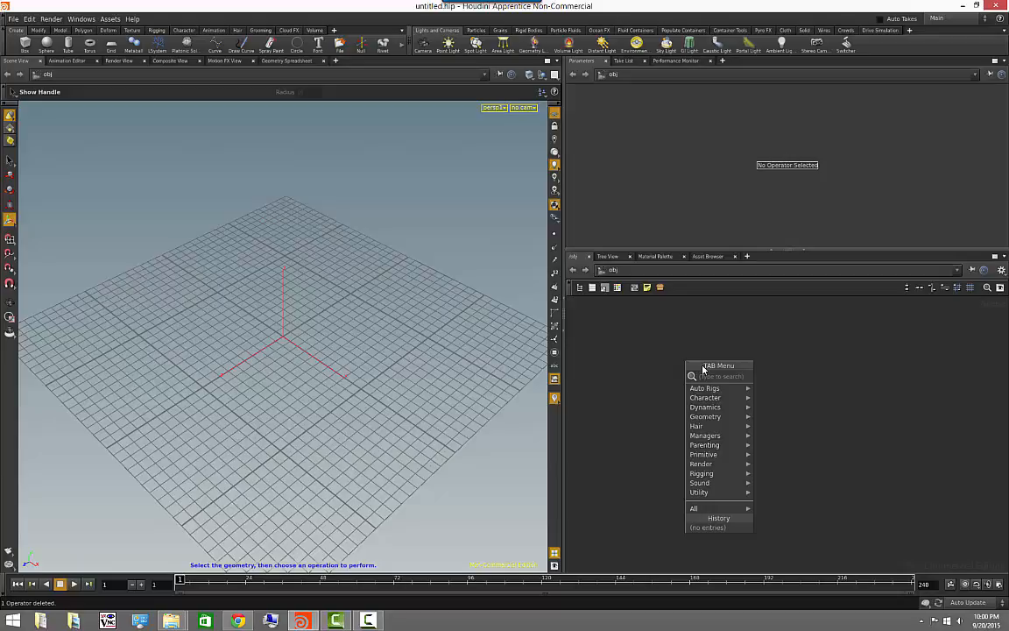
{"action": "mouse_move", "coordinate": [723, 457]}
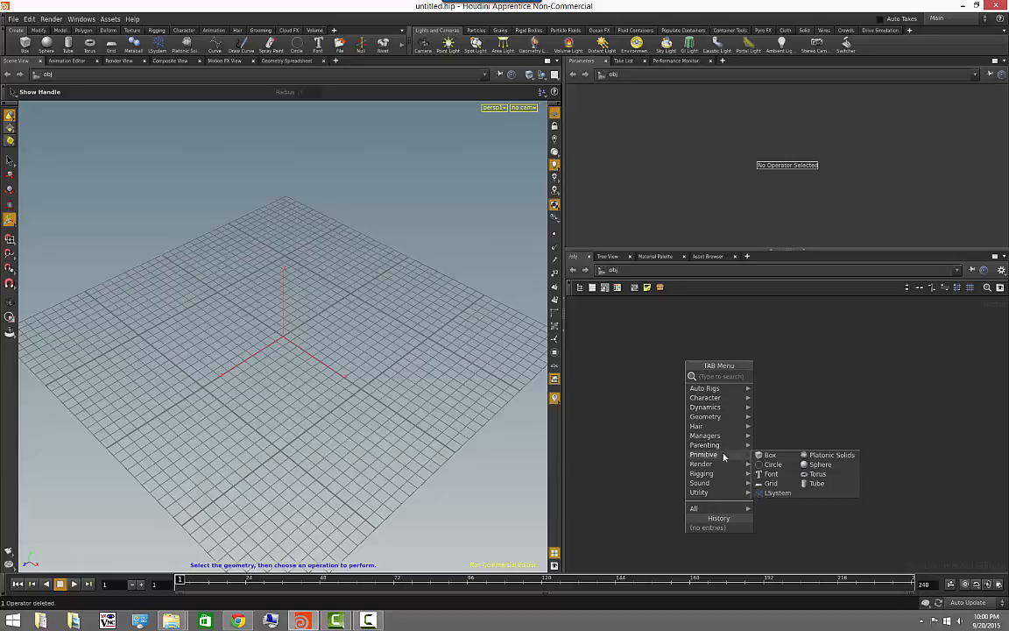
{"action": "left_click", "coordinate": [771, 456]}
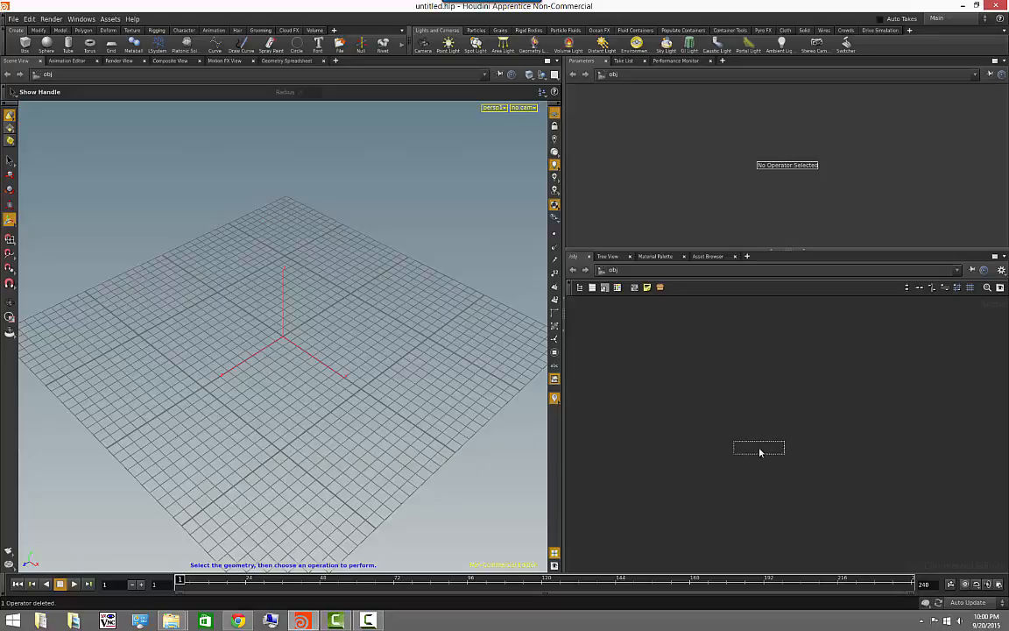
{"action": "left_click", "coordinate": [704, 359]}
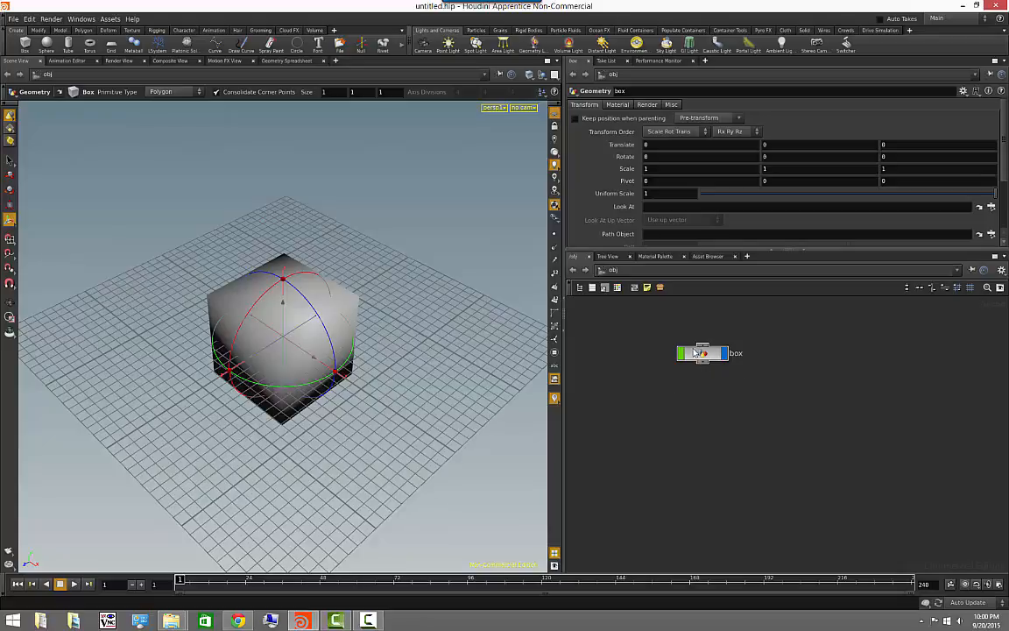
Move the box to about 0.87 in X and 0.50 in Y and rotate it about -30 degrees around Z
{"action": "left_click_drag", "start_coordinate": [431, 396], "coordinate": [230, 326], "text": "alt"}
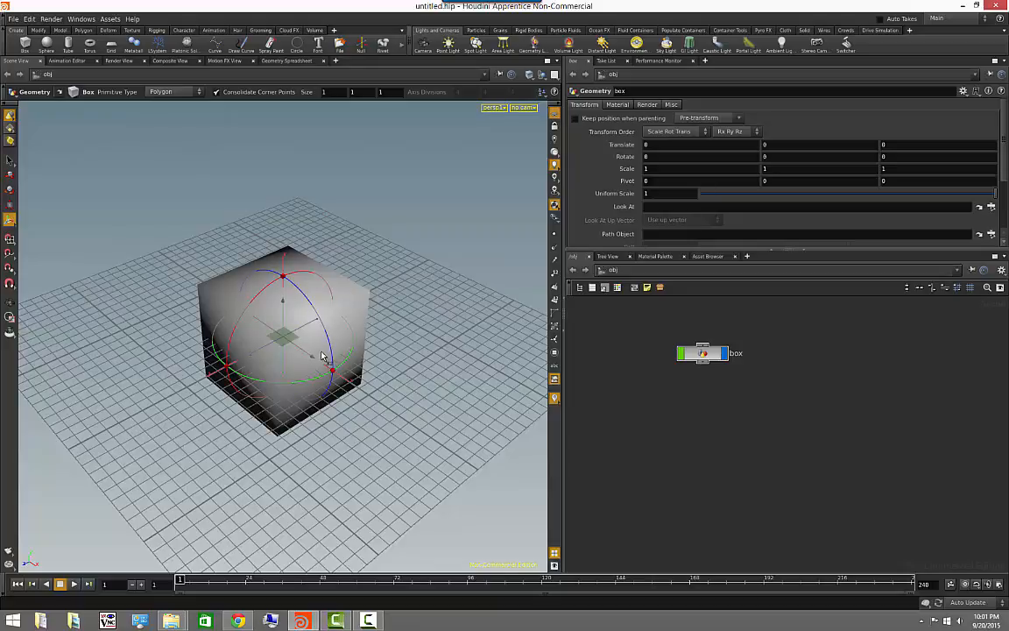
{"action": "left_click_drag", "start_coordinate": [297, 349], "coordinate": [375, 412]}
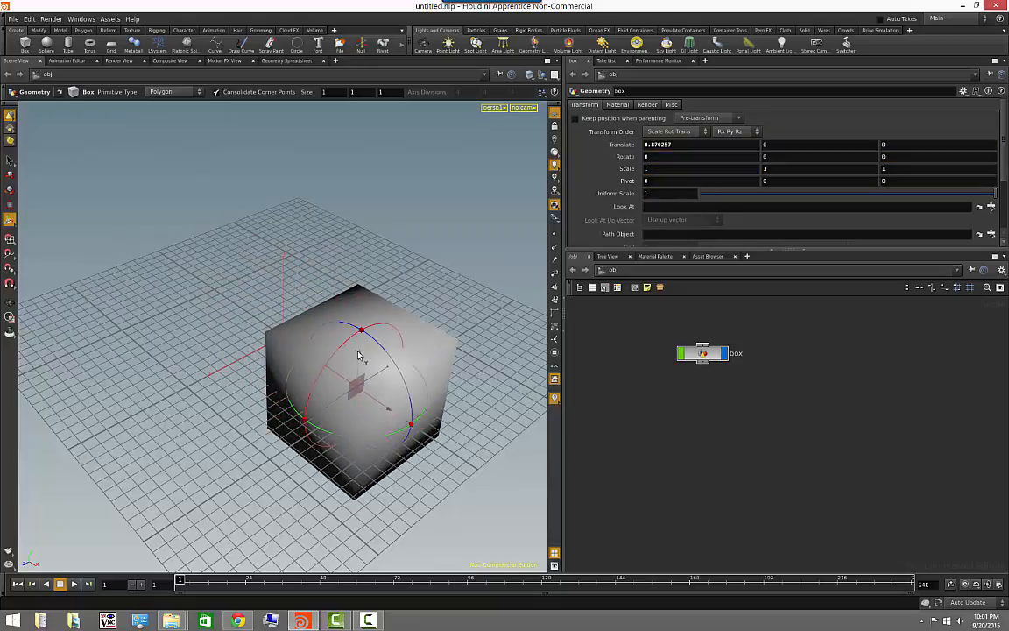
{"action": "left_click_drag", "start_coordinate": [360, 333], "coordinate": [366, 279]}
{"action": "left_click_drag", "start_coordinate": [402, 310], "coordinate": [419, 401]}
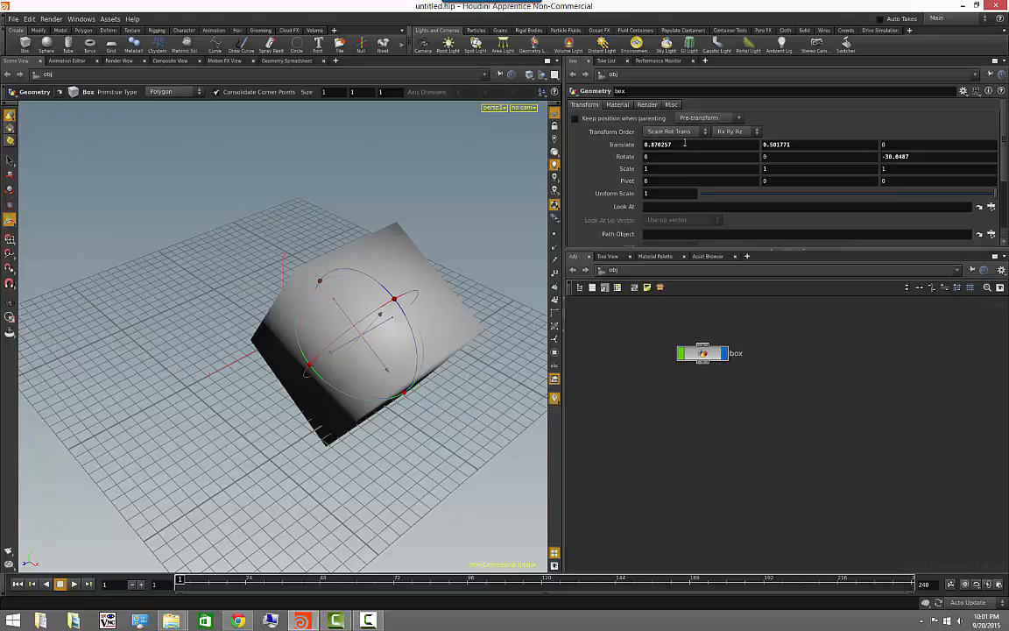
Reset the box's X and Y translation and its Z rotation to 0
{"action": "left_click", "coordinate": [658, 144]}
{"action": "type", "text": "0"}
{"action": "key", "text": "Return"}
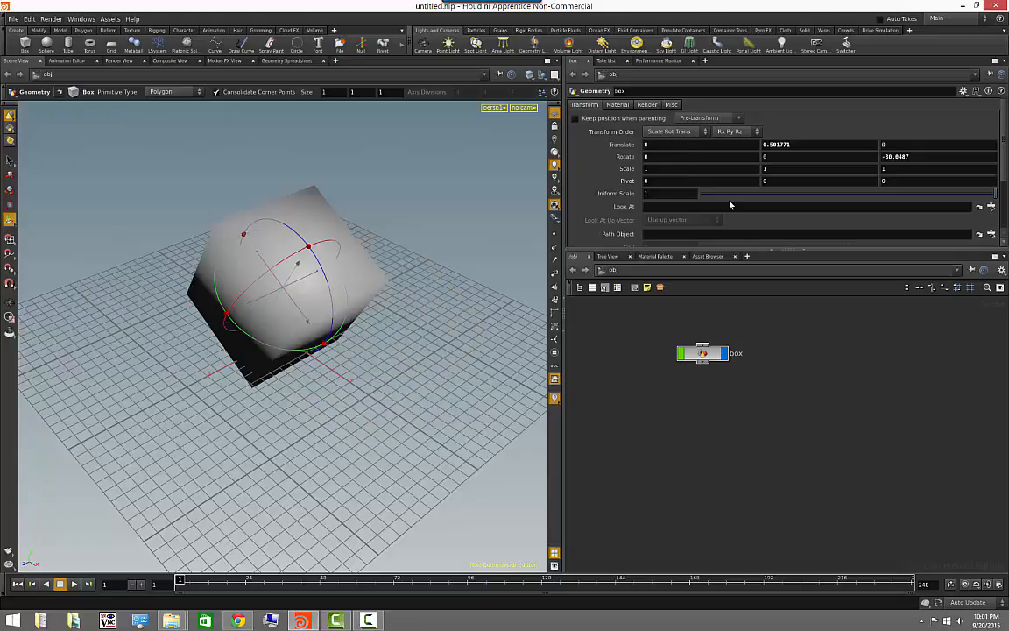
{"action": "left_click_drag", "start_coordinate": [809, 146], "coordinate": [611, 136]}
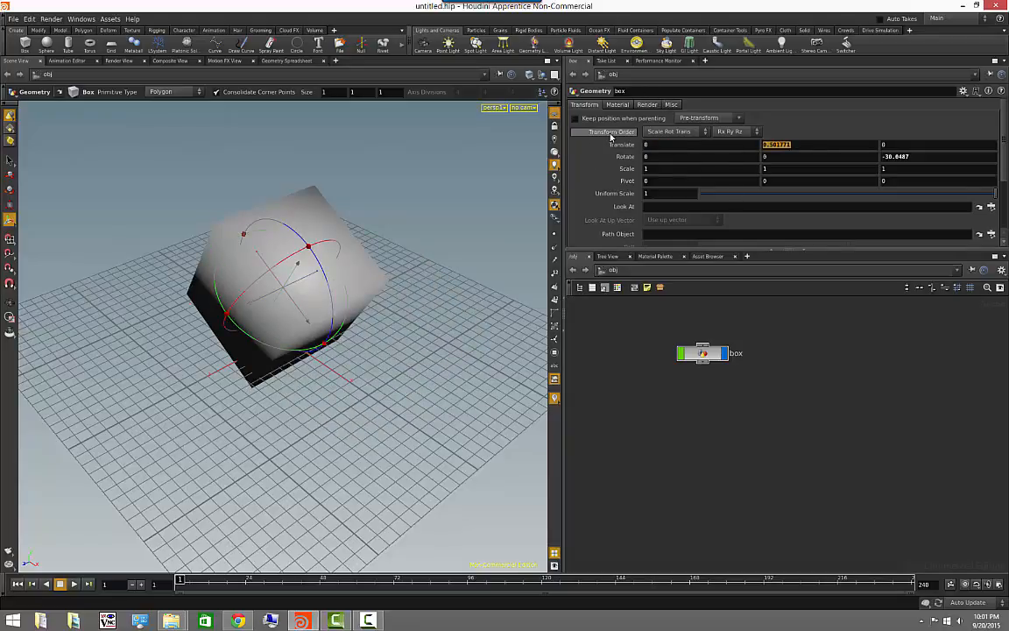
{"action": "type", "text": "0"}
{"action": "key", "text": "Return"}
{"action": "left_click_drag", "start_coordinate": [941, 155], "coordinate": [696, 159]}
{"action": "type", "text": "0"}
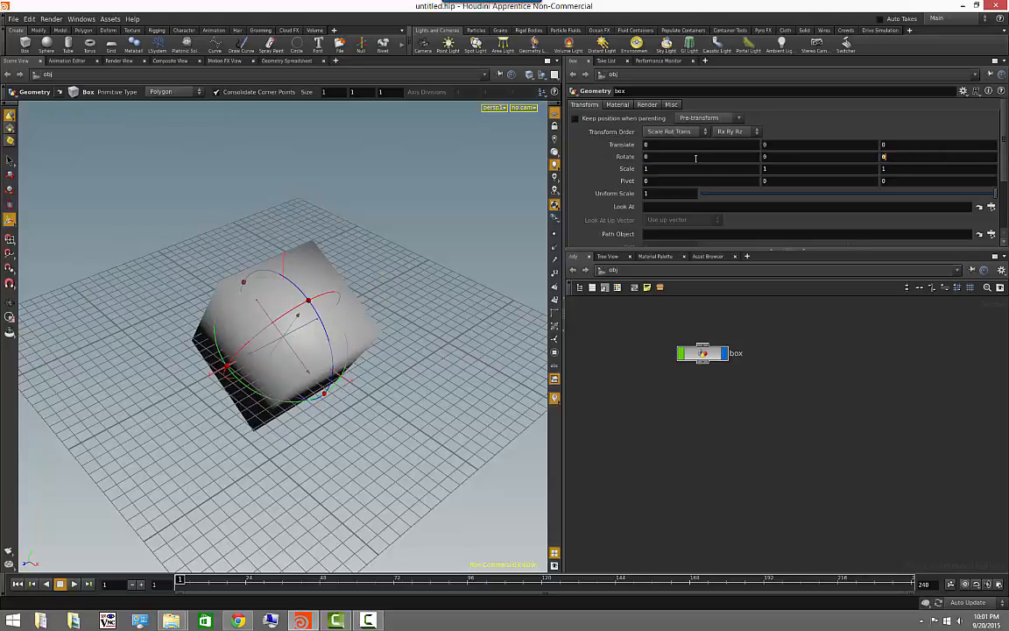
{"action": "key", "text": "Return"}
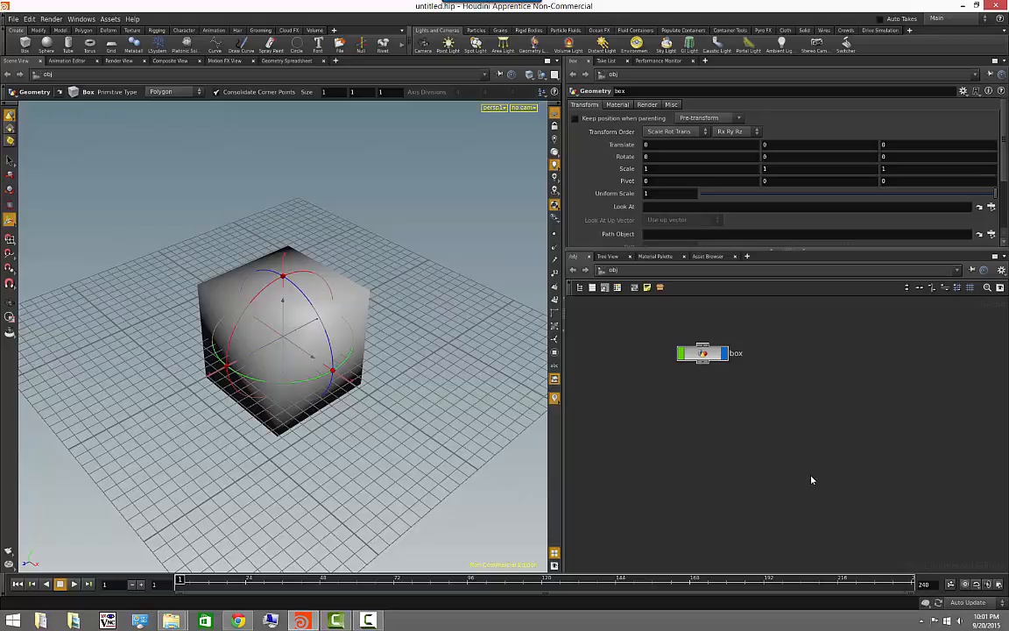
Add a second Box primitive node below the first one in the object network
{"action": "middle_click_drag", "start_coordinate": [824, 379], "coordinate": [778, 377]}
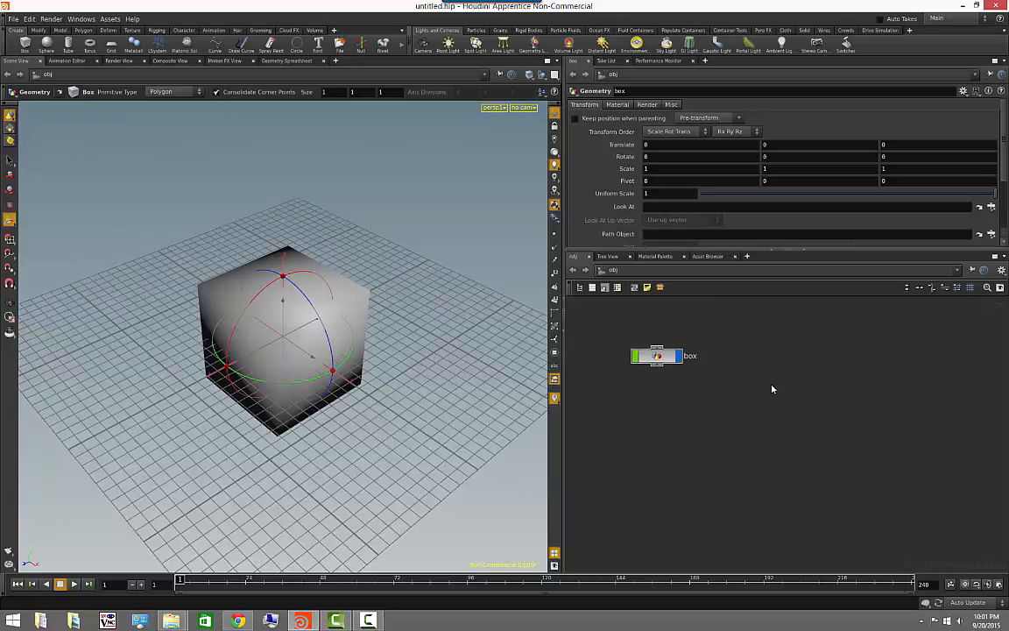
{"action": "middle_click_drag", "start_coordinate": [757, 490], "coordinate": [784, 473]}
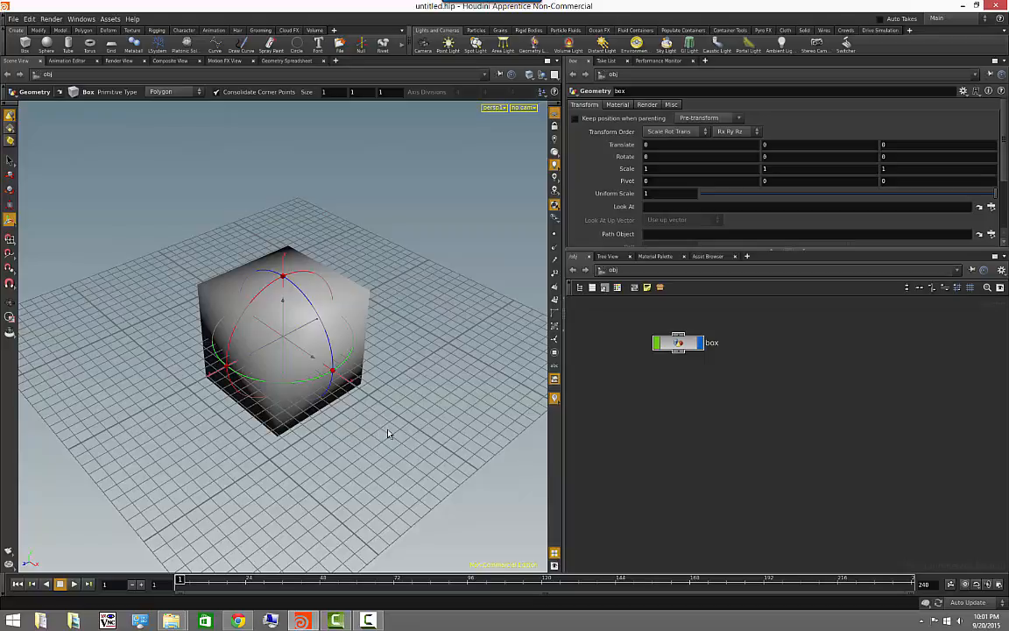
{"action": "key", "text": "Tab"}
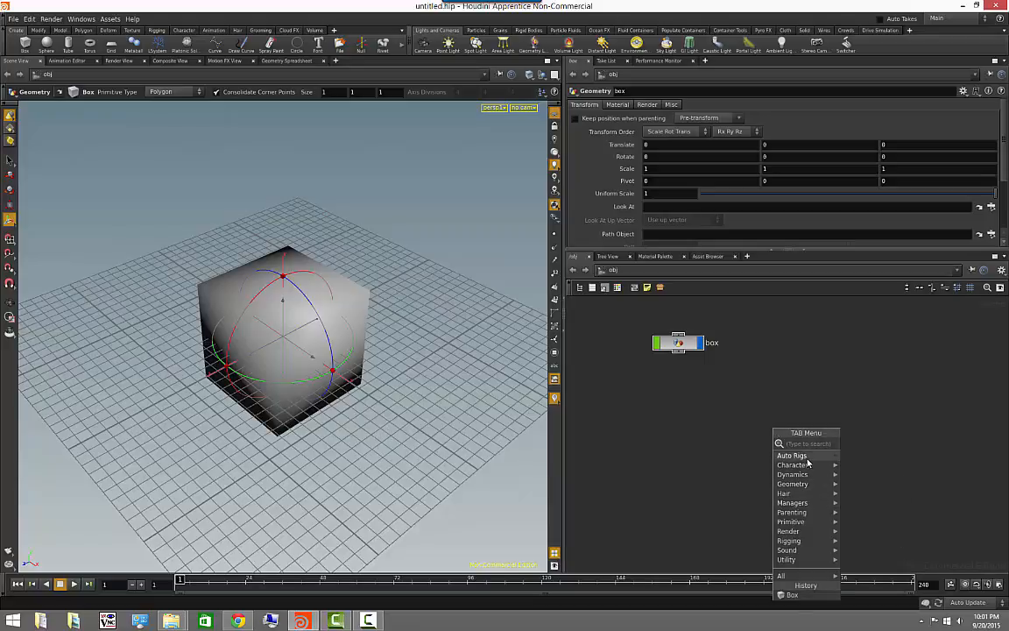
{"action": "mouse_move", "coordinate": [808, 462]}
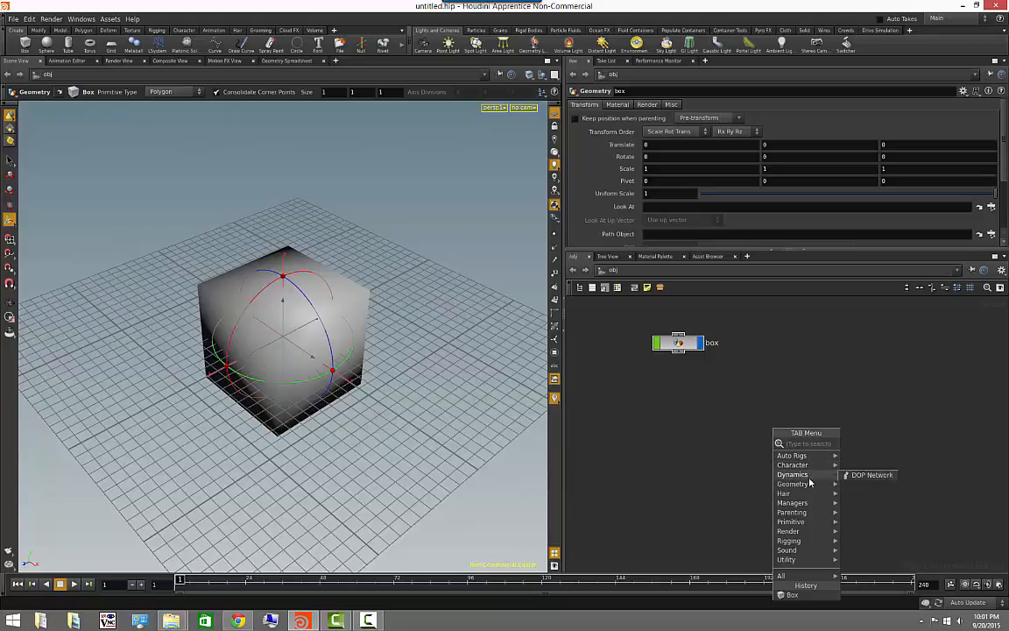
{"action": "mouse_move", "coordinate": [812, 495]}
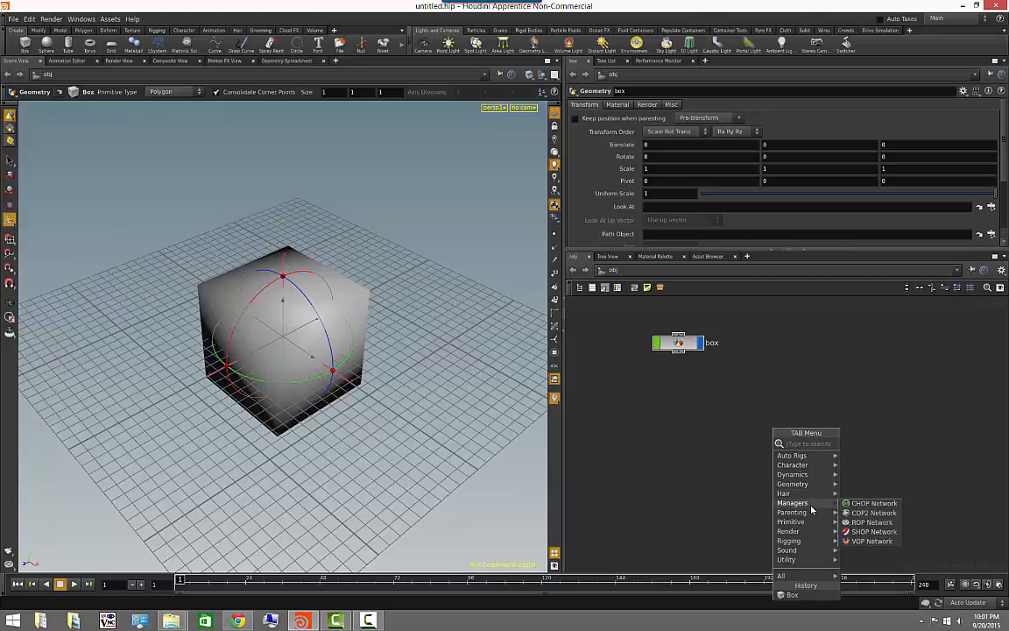
{"action": "mouse_move", "coordinate": [810, 533]}
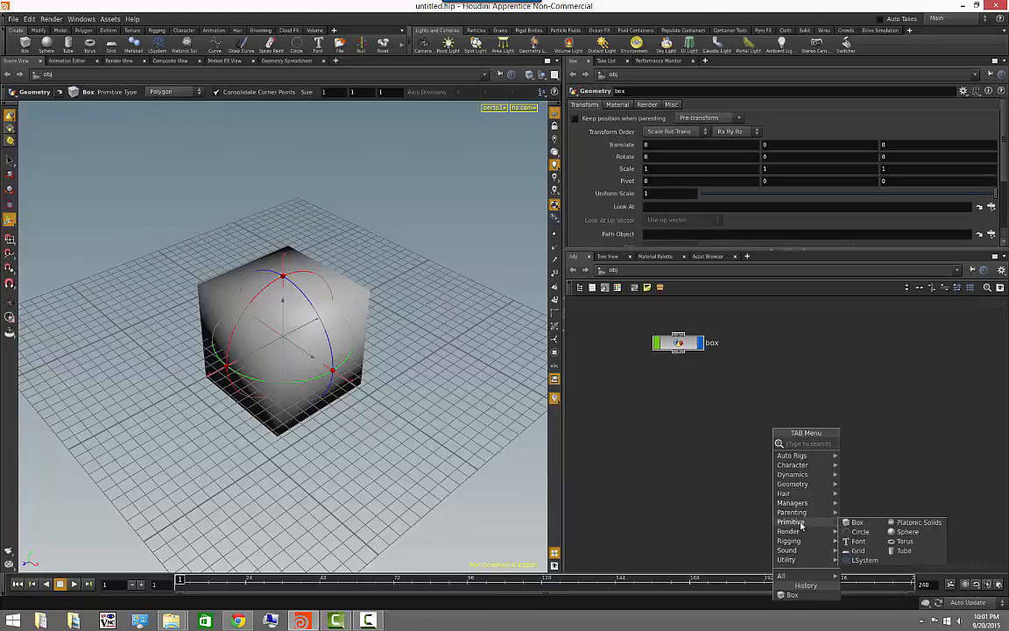
{"action": "left_click", "coordinate": [856, 523]}
{"action": "left_click", "coordinate": [731, 405]}
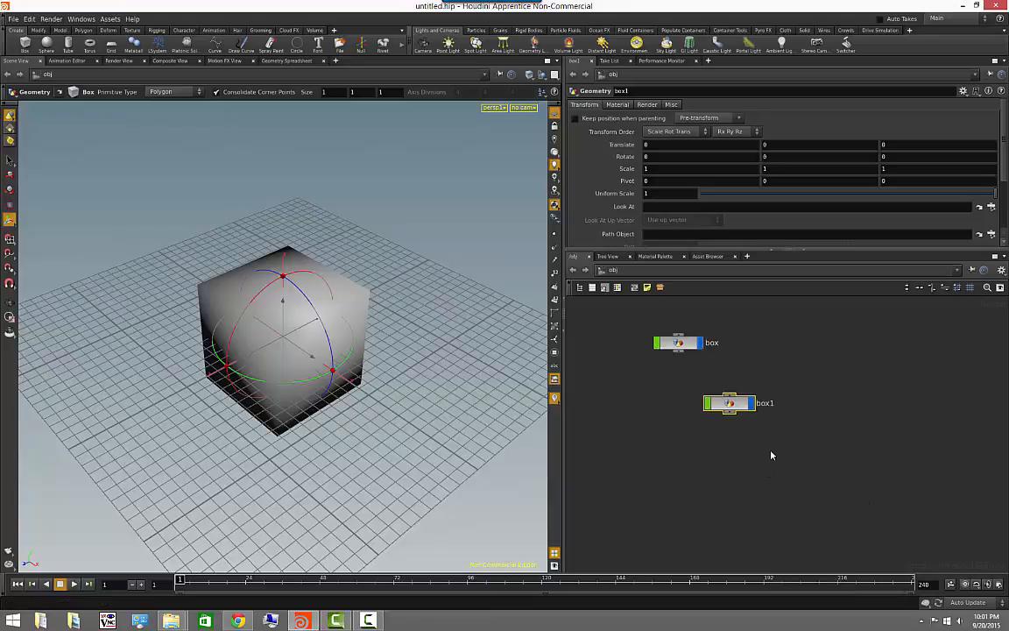
Move the two overlapping boxes apart in the scene, placing the first one at about X 1.11, Z -1.65
{"action": "left_click", "coordinate": [279, 340]}
{"action": "left_click_drag", "start_coordinate": [279, 340], "coordinate": [516, 408]}
{"action": "left_click", "coordinate": [306, 321]}
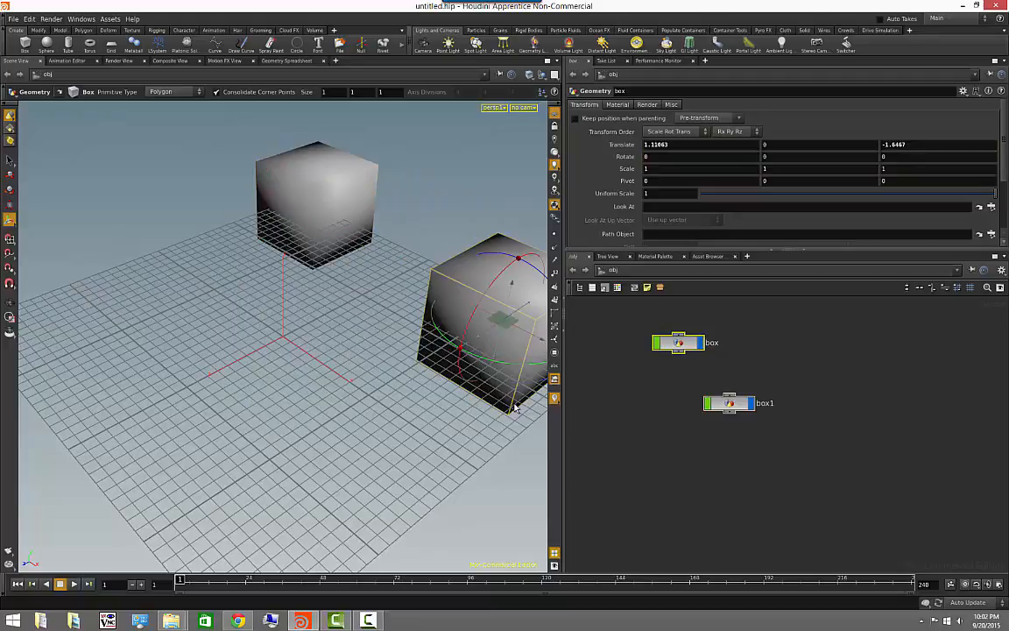
Add a Sphere primitive node below the two box nodes in the object network
{"action": "left_click", "coordinate": [814, 462]}
{"action": "middle_click_drag", "start_coordinate": [811, 458], "coordinate": [794, 425]}
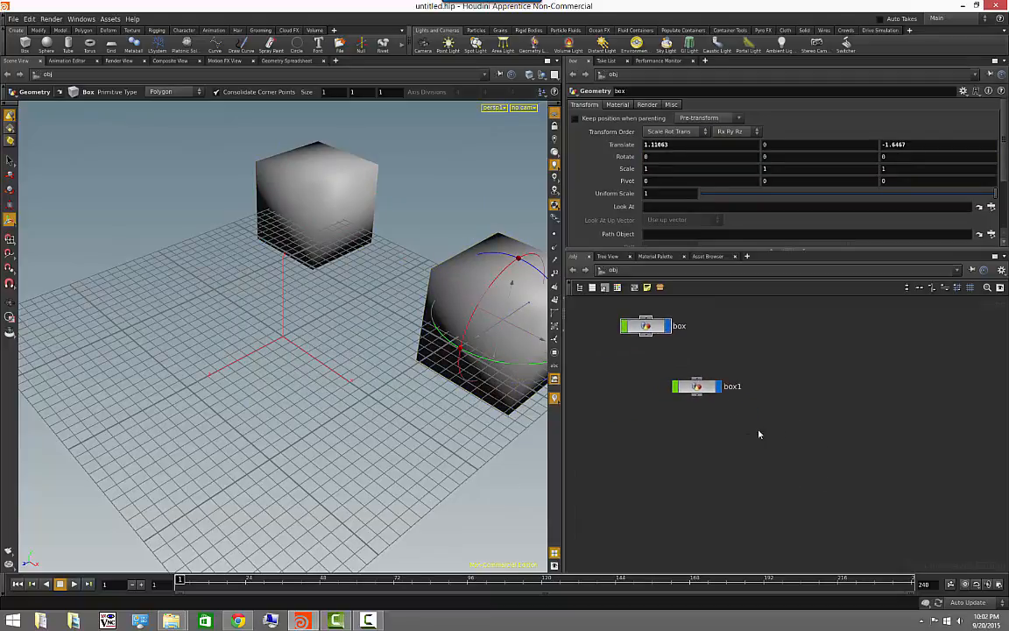
{"action": "key", "text": "Tab"}
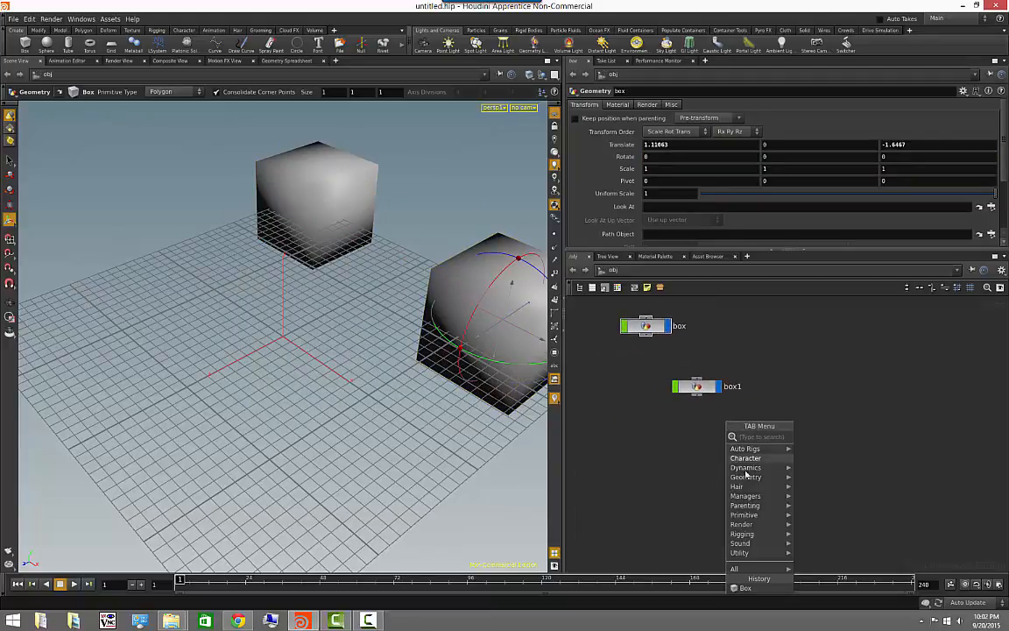
{"action": "mouse_move", "coordinate": [747, 518]}
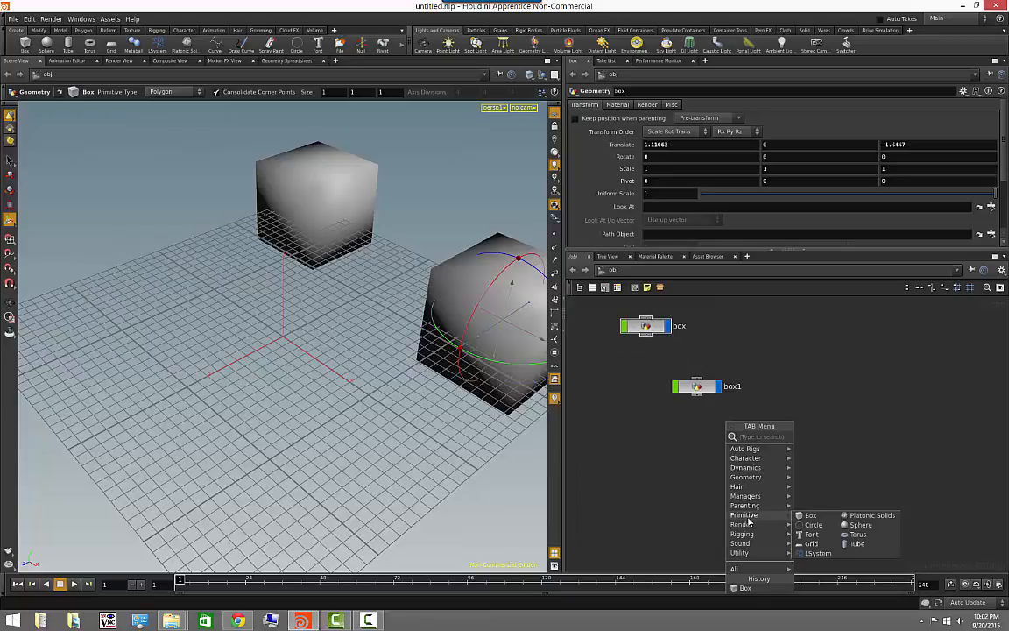
{"action": "left_click", "coordinate": [860, 525]}
{"action": "left_click", "coordinate": [738, 439]}
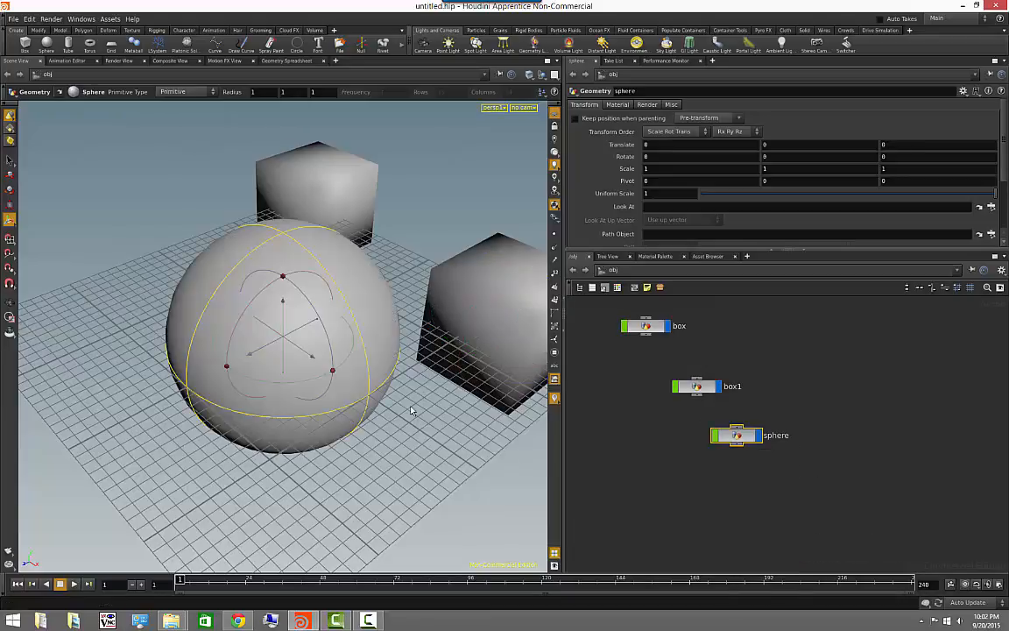
Move the sphere along X to about 1.52 and reduce its uniform scale to 0.269
{"action": "left_click_drag", "start_coordinate": [320, 366], "coordinate": [465, 462]}
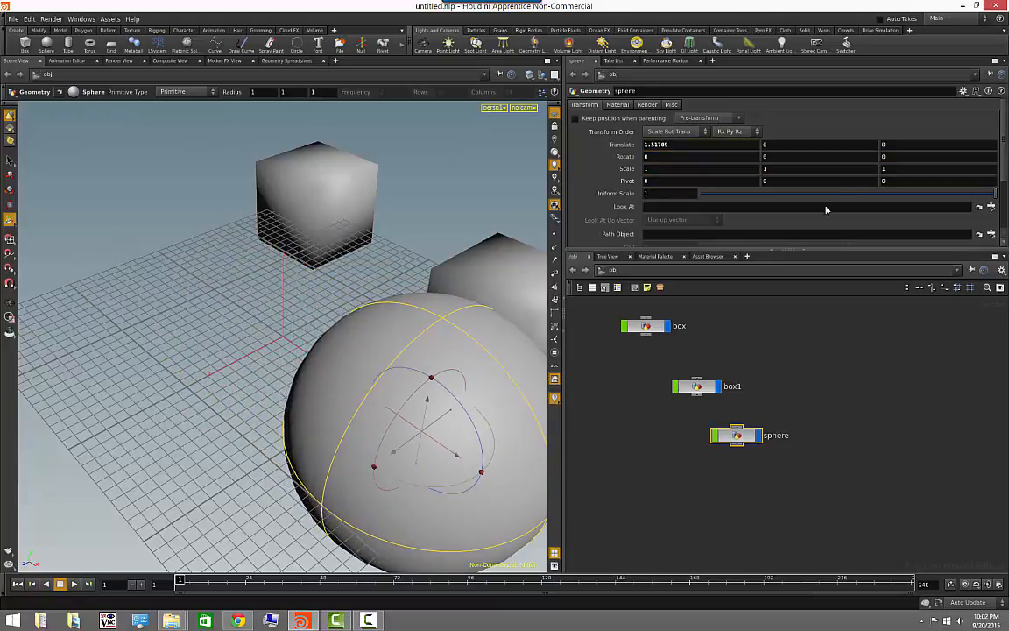
{"action": "left_click_drag", "start_coordinate": [997, 192], "coordinate": [780, 194]}
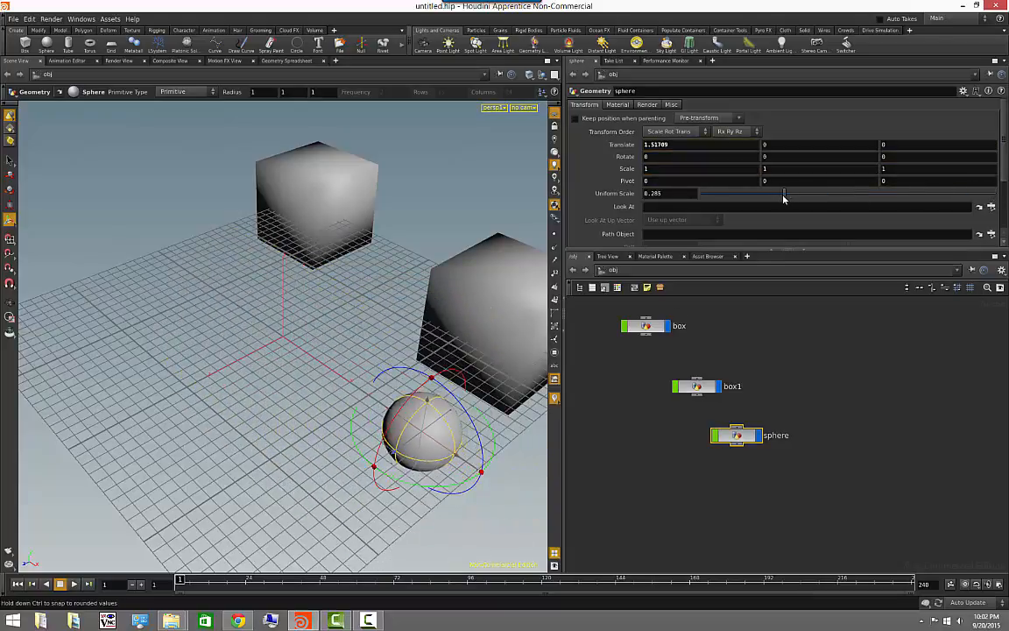
Add a Circle primitive node below the sphere node in the object network
{"action": "key", "text": "Tab"}
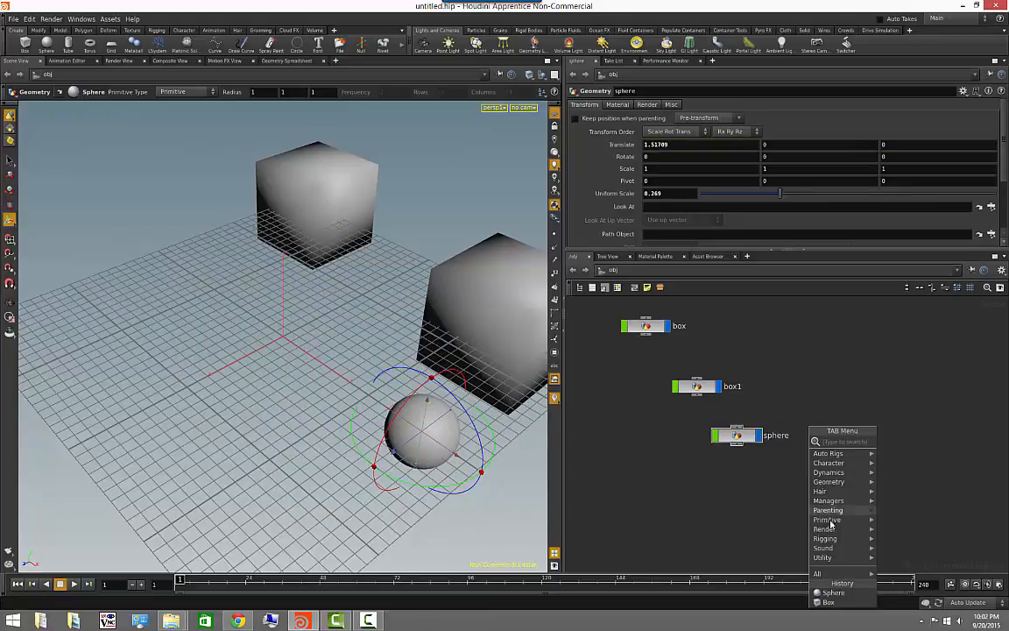
{"action": "mouse_move", "coordinate": [833, 526]}
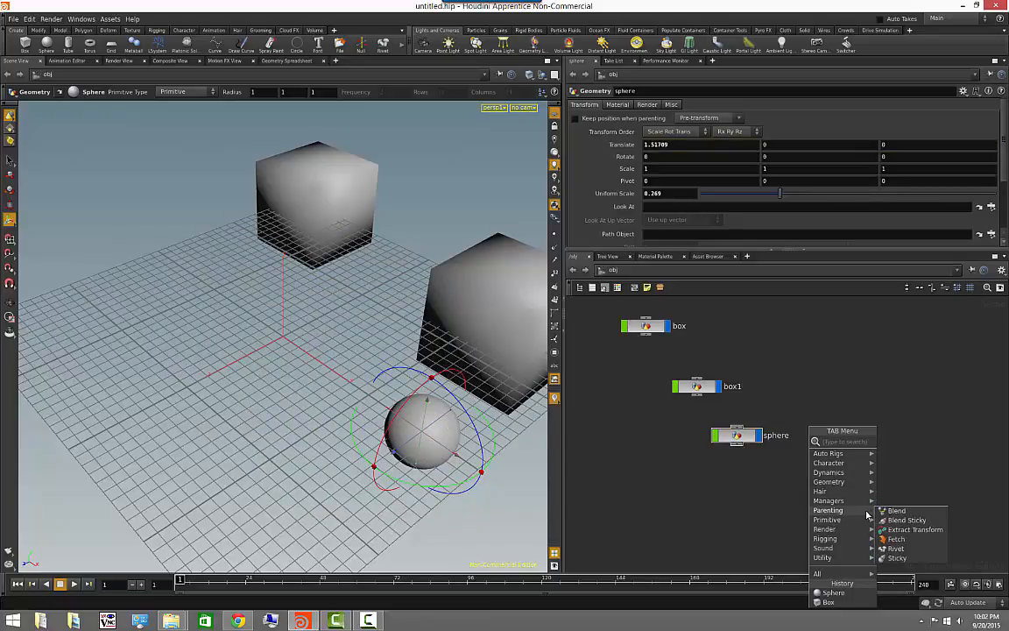
{"action": "left_click", "coordinate": [896, 531]}
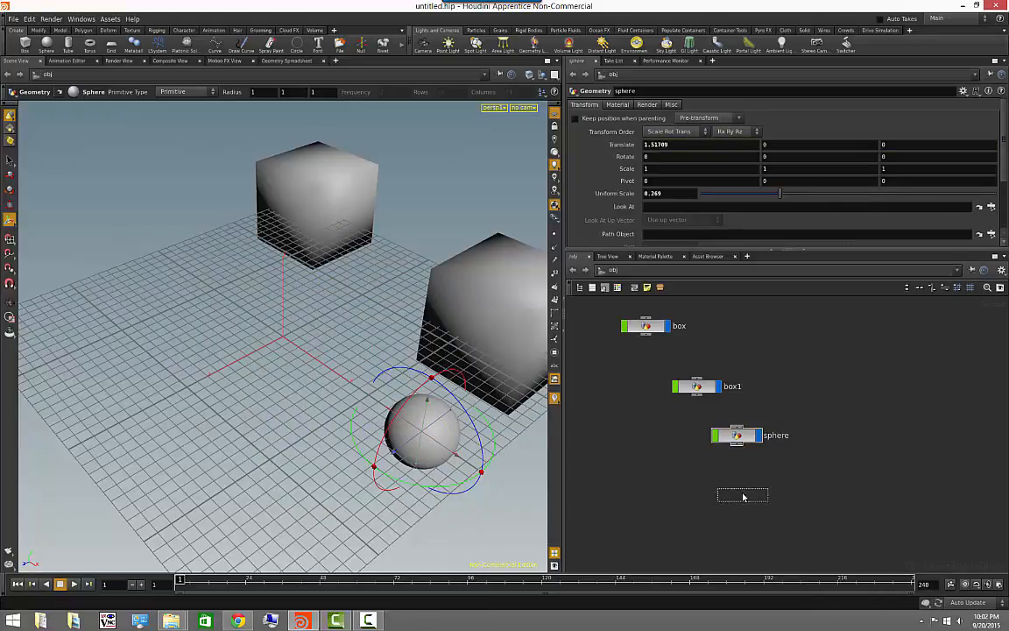
{"action": "left_click", "coordinate": [744, 491]}
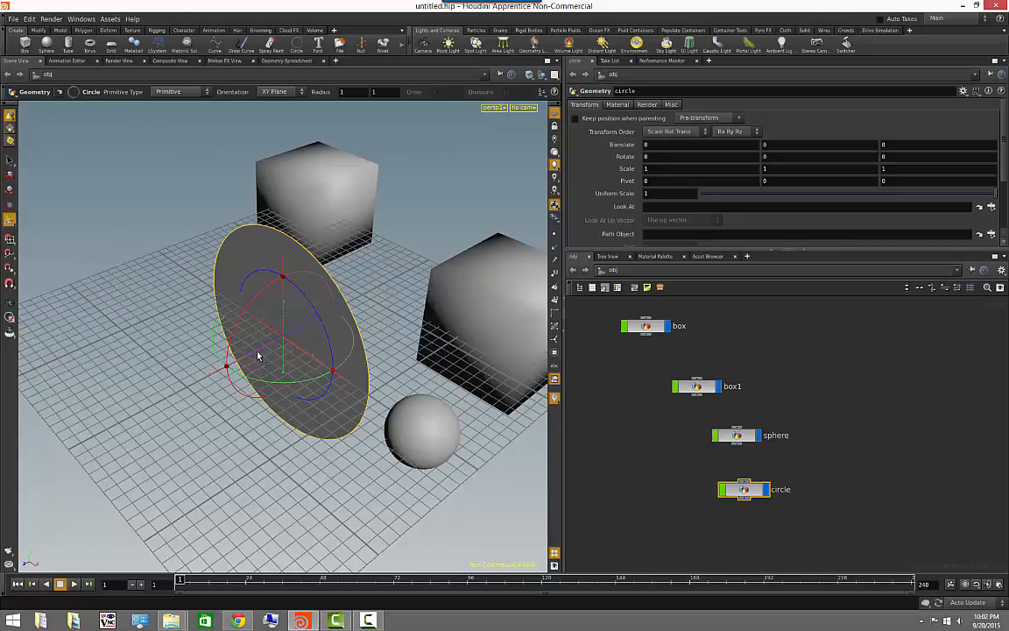
Place the circle at about X -1.19, Z 1.08, rotated about 66.9 degrees around Y, and reduce its uniform scale to 0.449
{"action": "left_click_drag", "start_coordinate": [258, 355], "coordinate": [218, 318]}
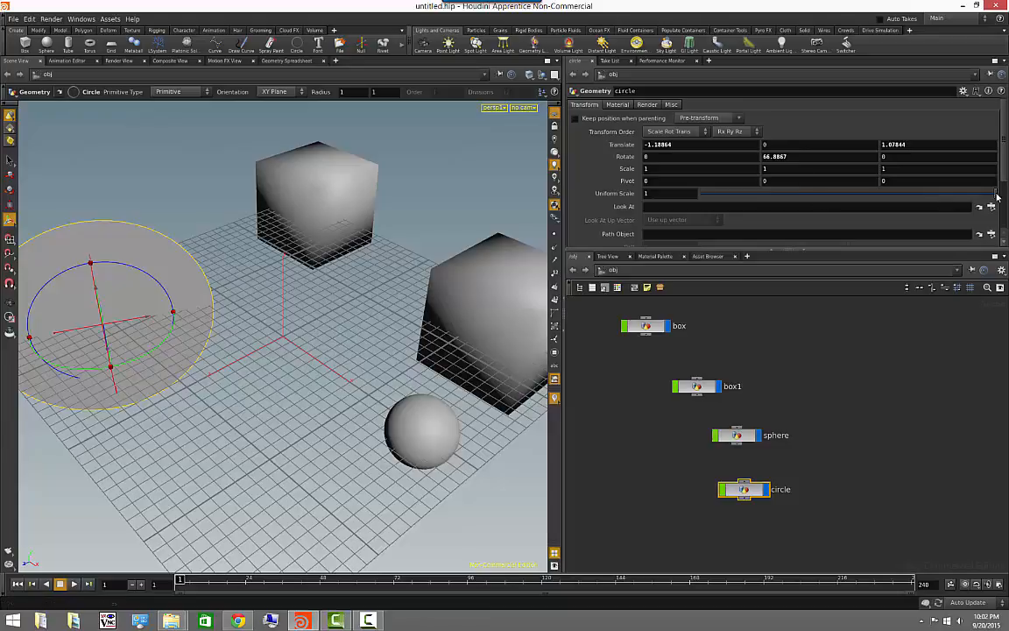
{"action": "left_click_drag", "start_coordinate": [944, 194], "coordinate": [833, 195]}
Add a Font primitive node below the circle node in the object network
{"action": "left_click_drag", "start_coordinate": [823, 475], "coordinate": [785, 427]}
{"action": "key", "text": "Tab"}
{"action": "mouse_move", "coordinate": [841, 511]}
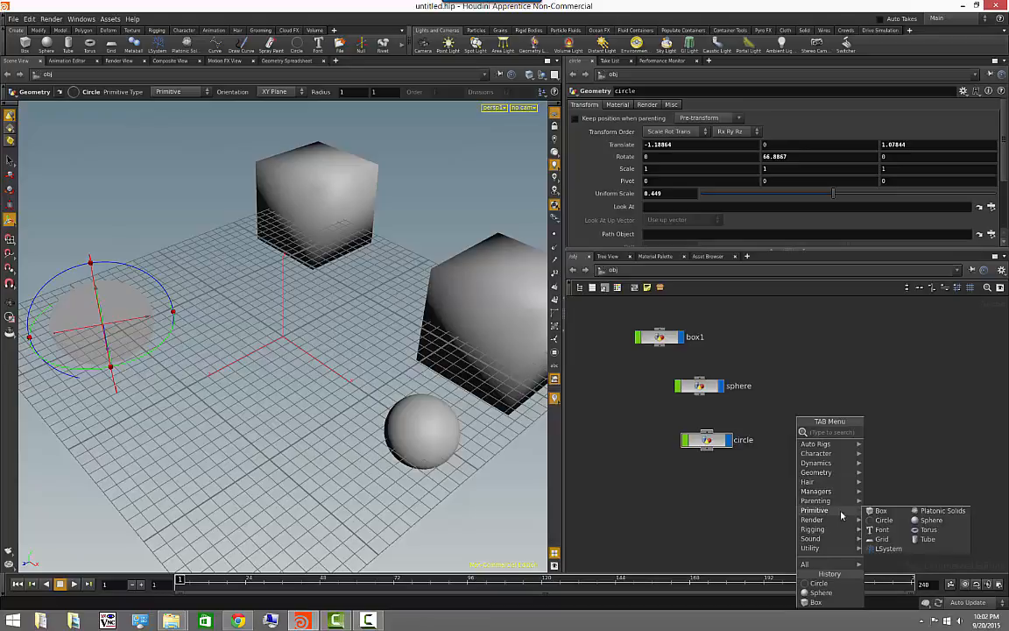
{"action": "left_click", "coordinate": [893, 530]}
{"action": "left_click", "coordinate": [770, 487]}
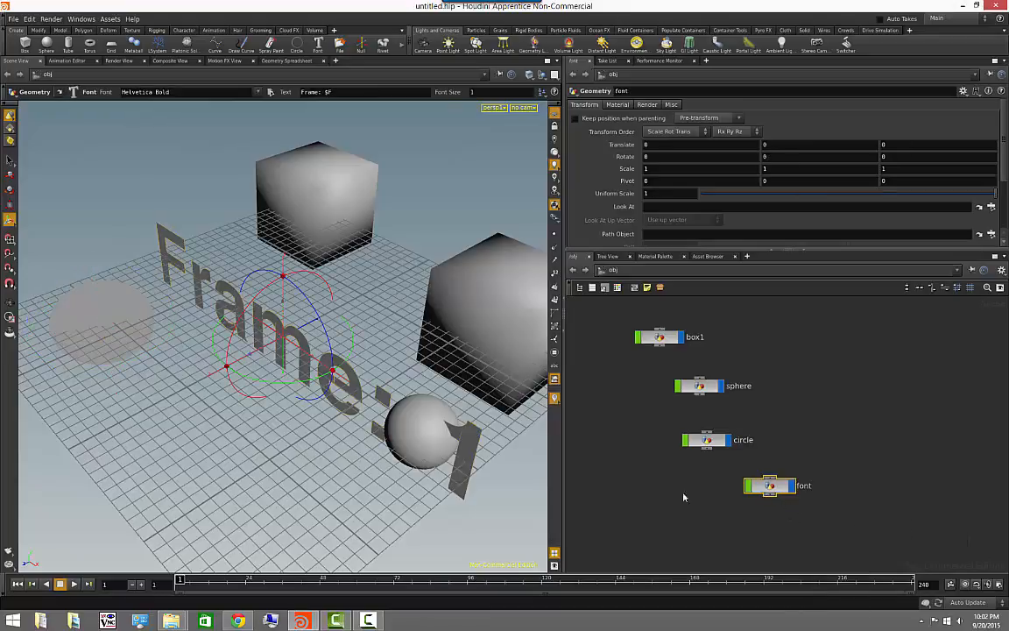
Change the font object's text to "this is frame $F"
{"action": "key", "text": "Escape"}
{"action": "left_click_drag", "start_coordinate": [203, 429], "coordinate": [477, 341]}
{"action": "key", "text": "Return"}
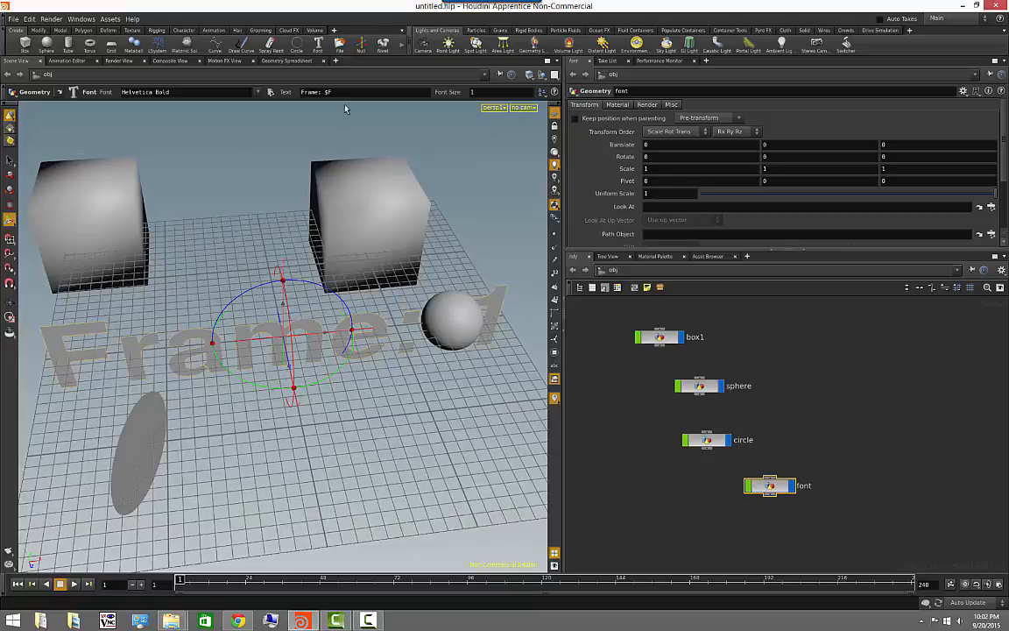
{"action": "left_click_drag", "start_coordinate": [396, 310], "coordinate": [364, 305], "text": "alt"}
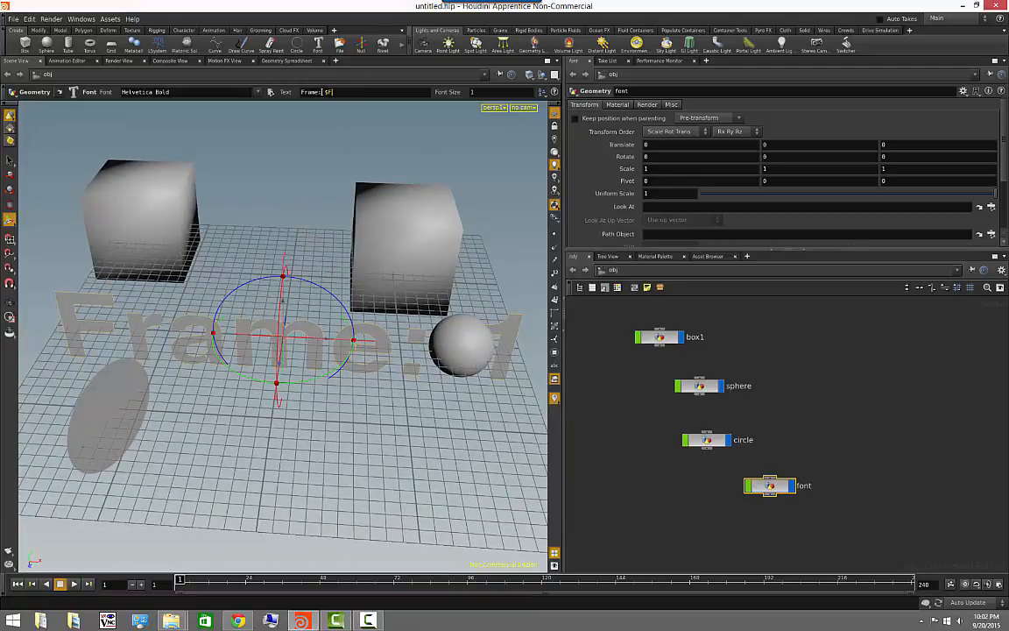
{"action": "left_click_drag", "start_coordinate": [321, 92], "coordinate": [235, 91]}
{"action": "type", "text": "this is frame"}
{"action": "key", "text": "Return"}
Hide the reference grid in the scene view and inspect the text among the other objects
{"action": "left_click_drag", "start_coordinate": [436, 439], "coordinate": [438, 414], "text": "alt"}
{"action": "right_click_drag", "start_coordinate": [417, 414], "coordinate": [210, 423], "text": "alt"}
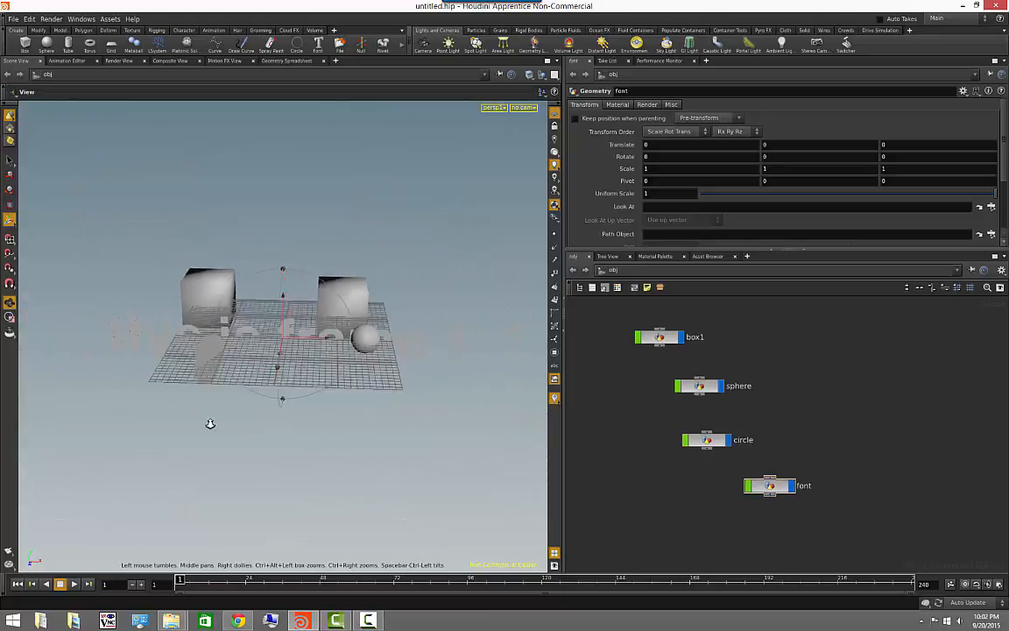
{"action": "left_click_drag", "start_coordinate": [209, 423], "coordinate": [289, 417], "text": "alt"}
{"action": "key", "text": "Return"}
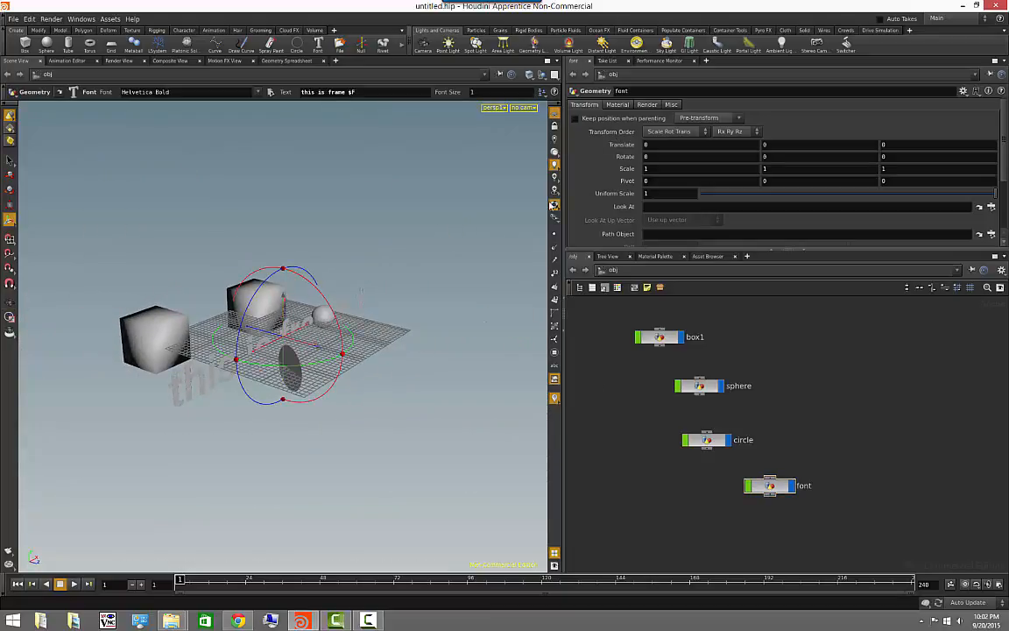
{"action": "left_click", "coordinate": [556, 113]}
{"action": "left_click_drag", "start_coordinate": [434, 202], "coordinate": [451, 256], "text": "alt"}
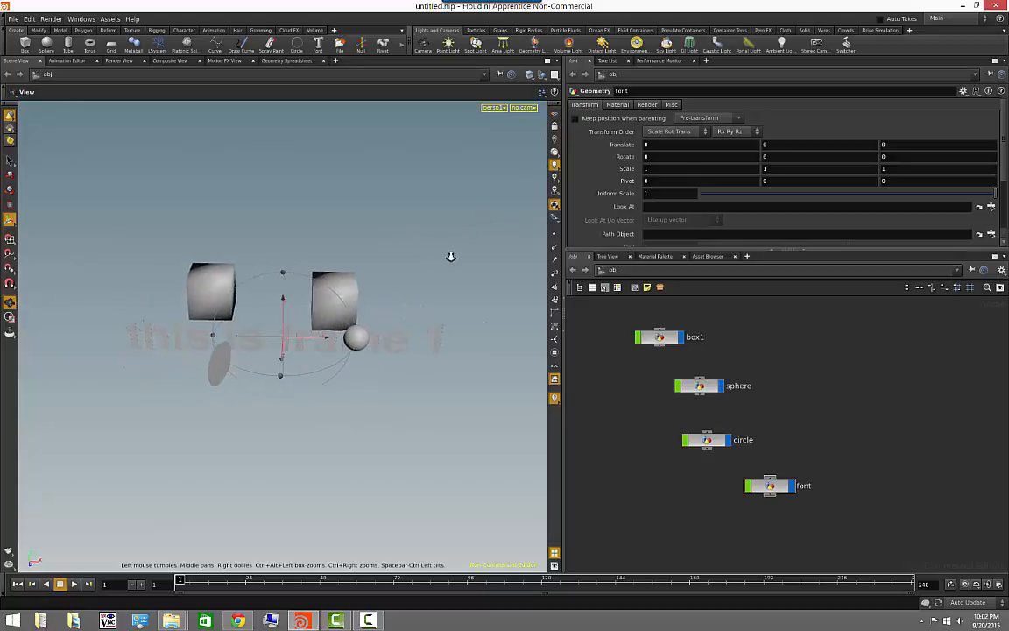
{"action": "right_click_drag", "start_coordinate": [450, 256], "coordinate": [726, 274], "text": "alt"}
{"action": "left_click_drag", "start_coordinate": [419, 308], "coordinate": [364, 288], "text": "alt"}
{"action": "right_click_drag", "start_coordinate": [365, 288], "coordinate": [263, 279], "text": "alt"}
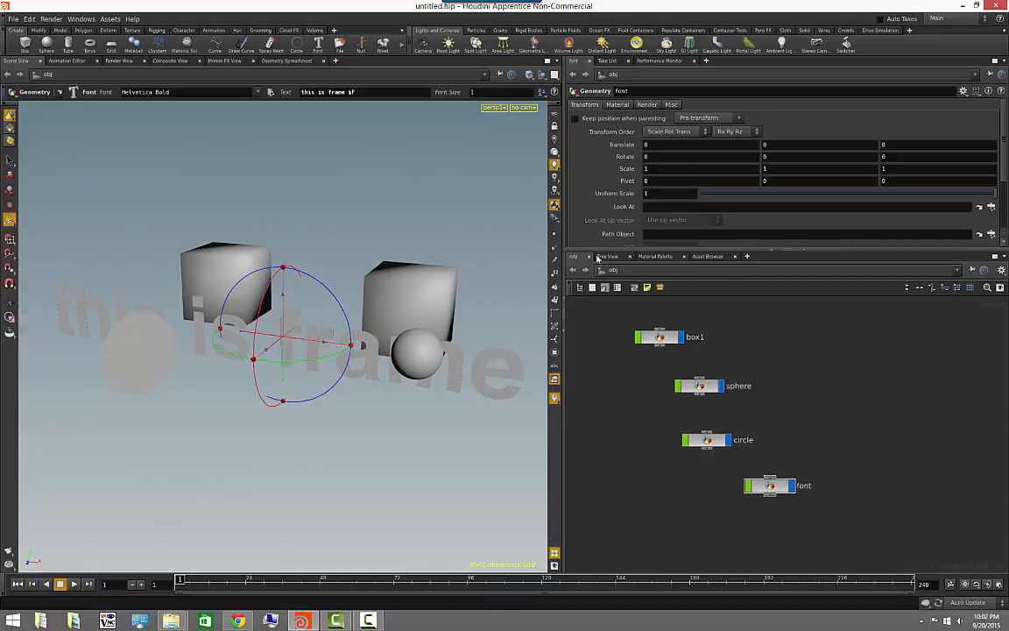
Display the geometry points and switch the scene shading to show wireframe edges over the shaded objects
{"action": "left_click_drag", "start_coordinate": [427, 256], "coordinate": [434, 284], "text": "alt"}
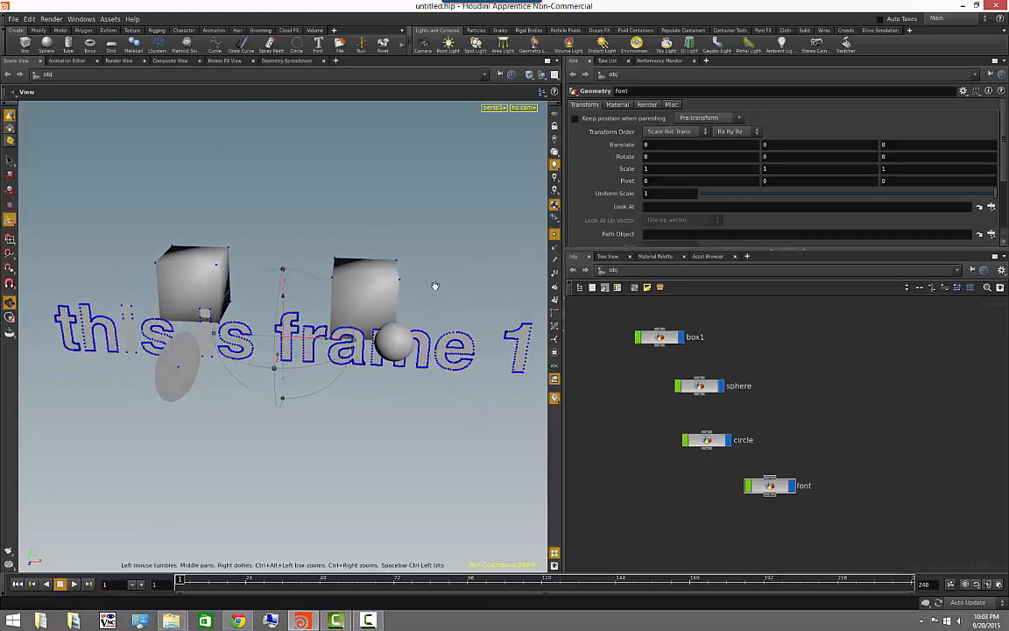
{"action": "left_click", "coordinate": [529, 74]}
{"action": "left_click", "coordinate": [500, 160]}
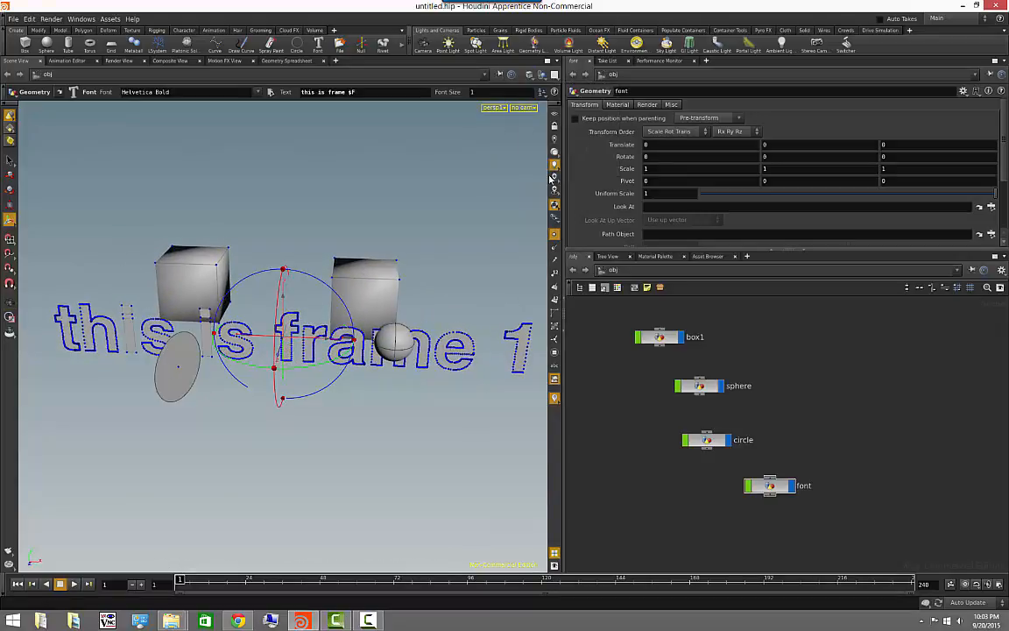
{"action": "left_click_drag", "start_coordinate": [466, 237], "coordinate": [395, 279], "text": "alt"}
{"action": "key", "text": "Return"}
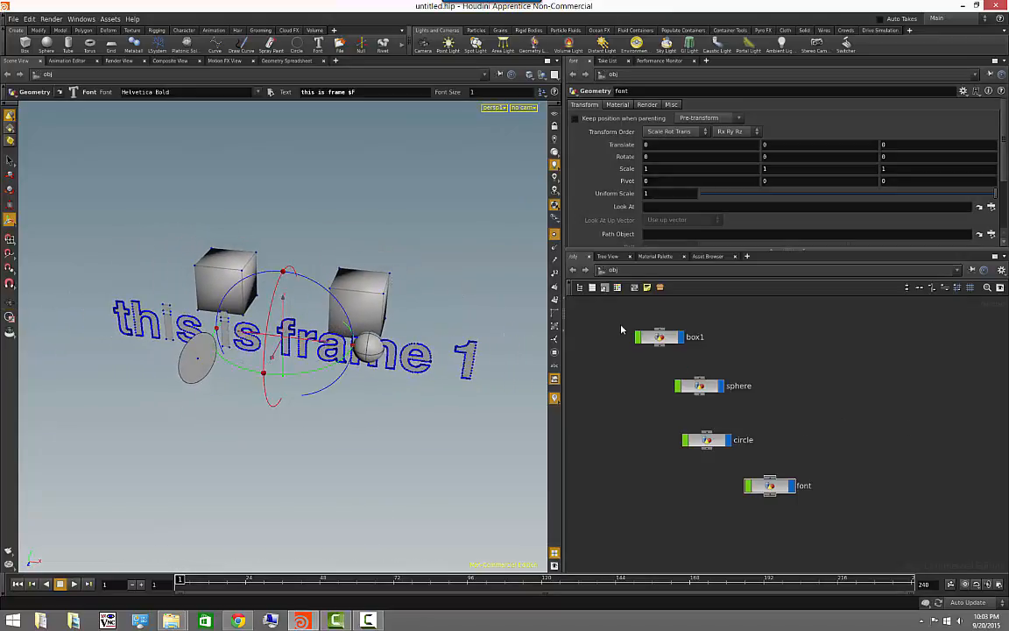
Delete all nodes in the object network, including the remaining box in the scene
{"action": "left_click_drag", "start_coordinate": [619, 312], "coordinate": [808, 496]}
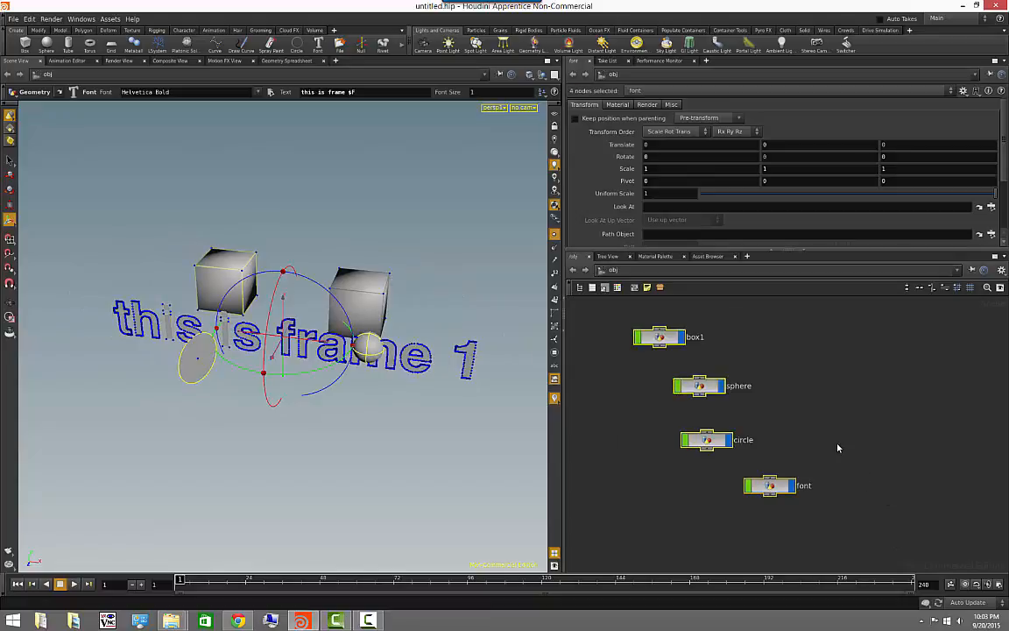
{"action": "key", "text": "Delete"}
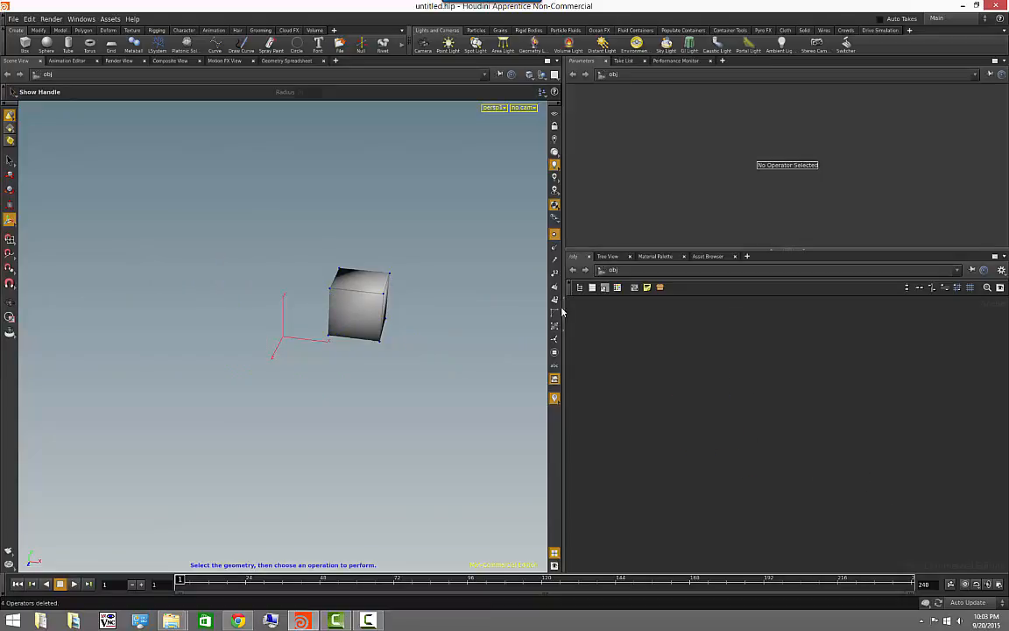
{"action": "left_click", "coordinate": [350, 289]}
{"action": "key", "text": "Delete"}
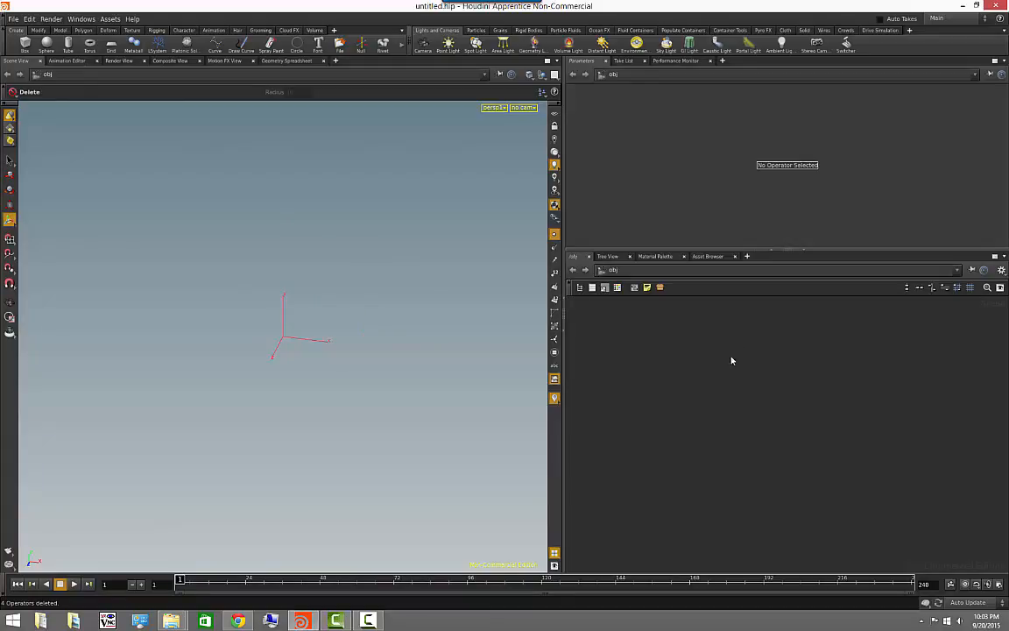
Turn the reference grid back on in the scene view
{"action": "left_click", "coordinate": [554, 114]}
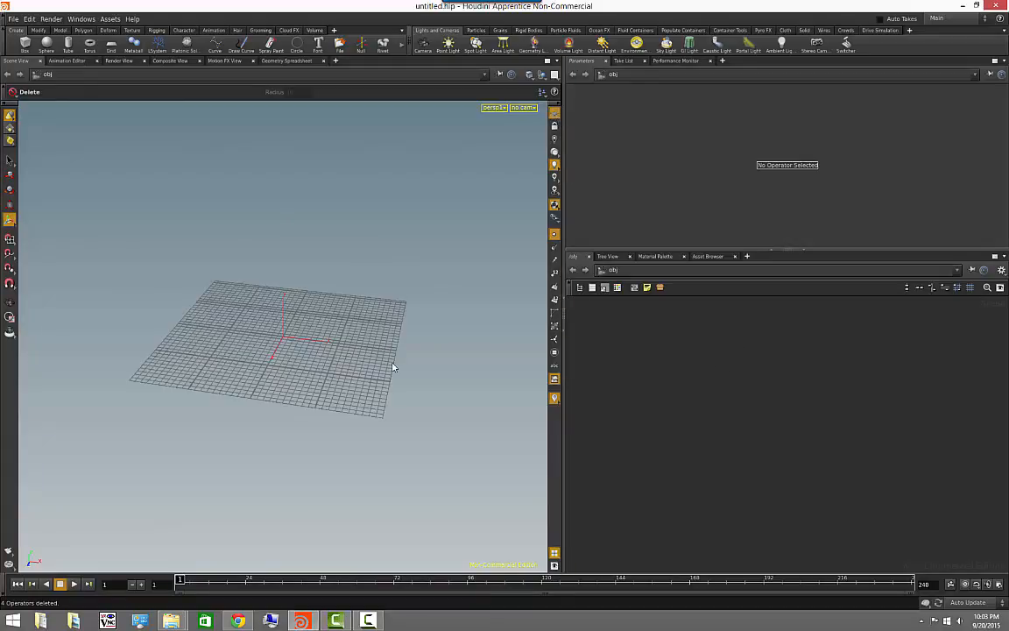
{"action": "left_click_drag", "start_coordinate": [378, 361], "coordinate": [360, 361], "text": "alt"}
{"action": "left_click_drag", "start_coordinate": [383, 313], "coordinate": [333, 324]}
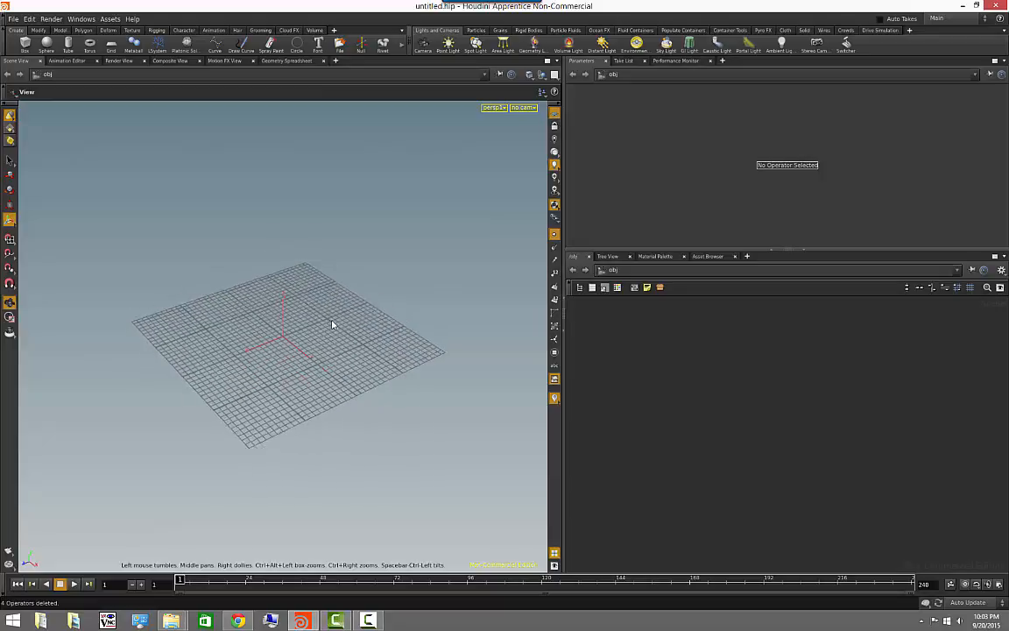
{"action": "right_click_drag", "start_coordinate": [334, 324], "coordinate": [407, 347]}
{"action": "left_click_drag", "start_coordinate": [407, 347], "coordinate": [479, 364]}
{"action": "key", "text": "Tab"}
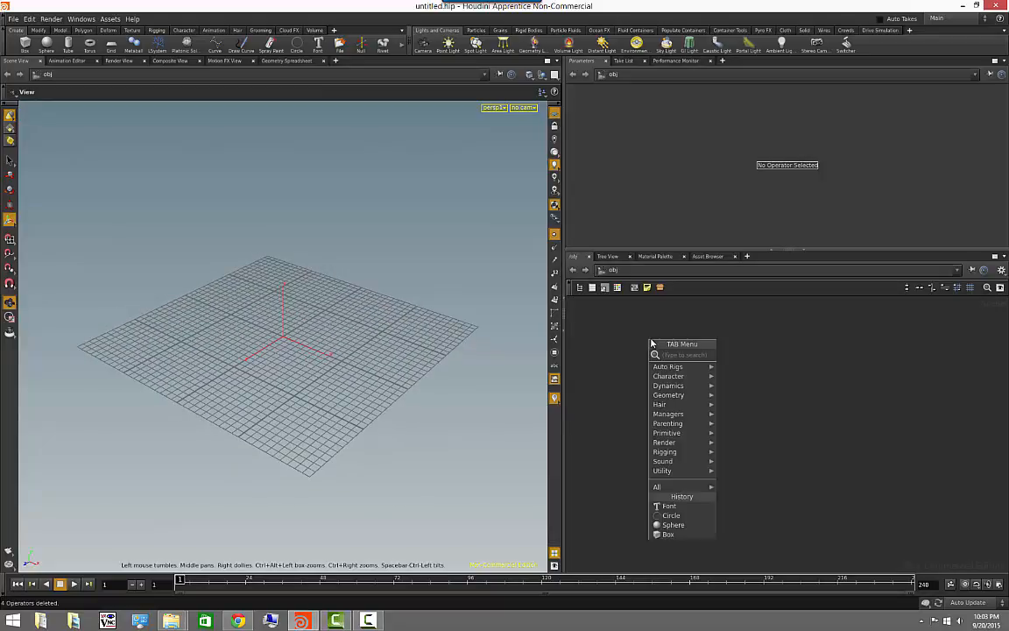
{"action": "mouse_move", "coordinate": [685, 435]}
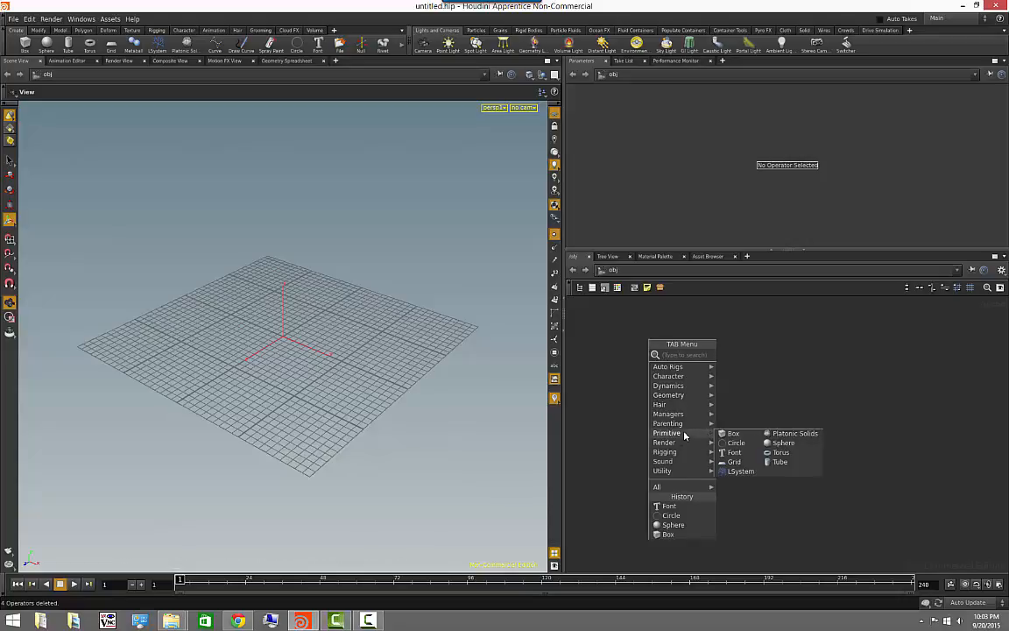
{"action": "mouse_move", "coordinate": [681, 368]}
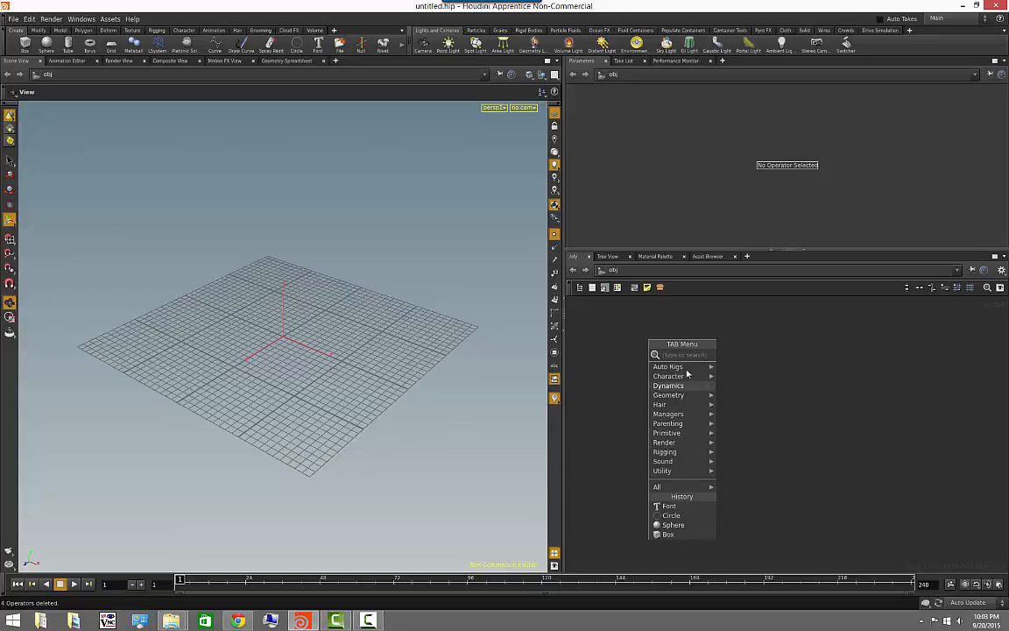
{"action": "left_click", "coordinate": [814, 531]}
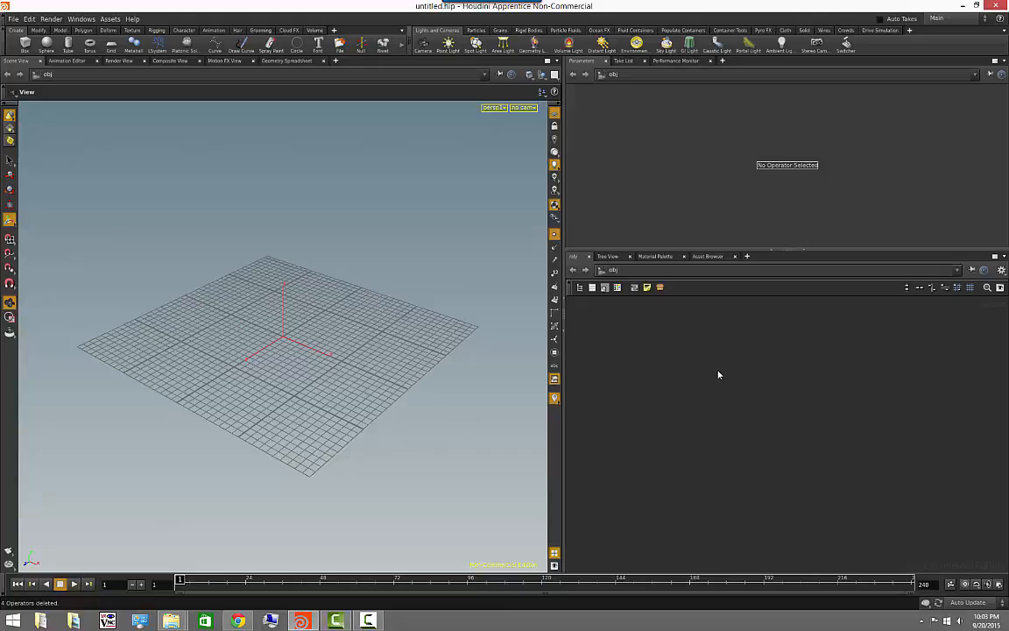
Find the Box node by searching for "box" and place it in the empty object network
{"action": "key", "text": "Tab"}
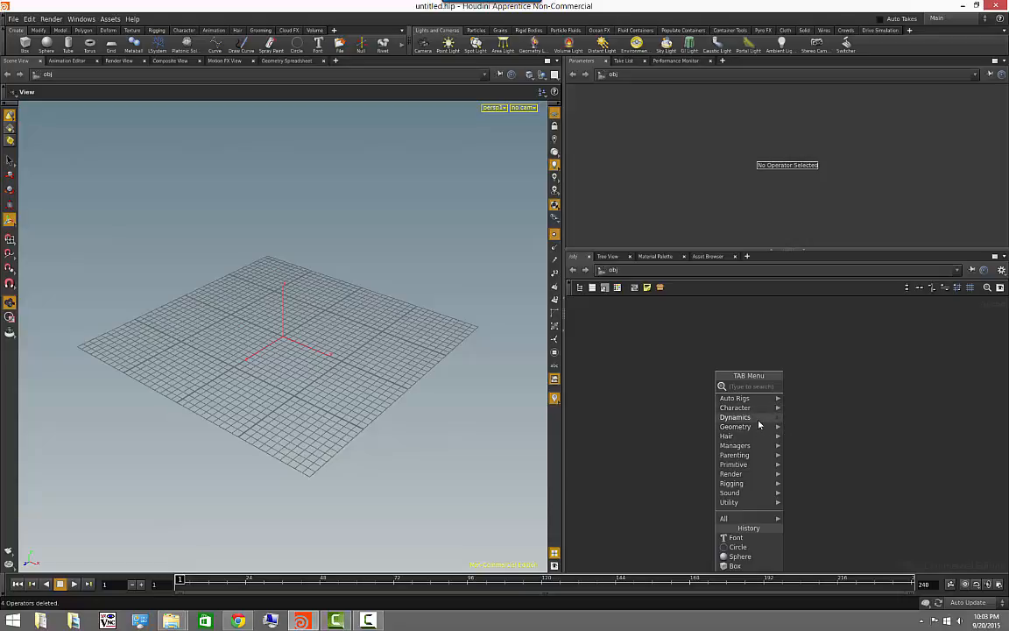
{"action": "mouse_move", "coordinate": [759, 420]}
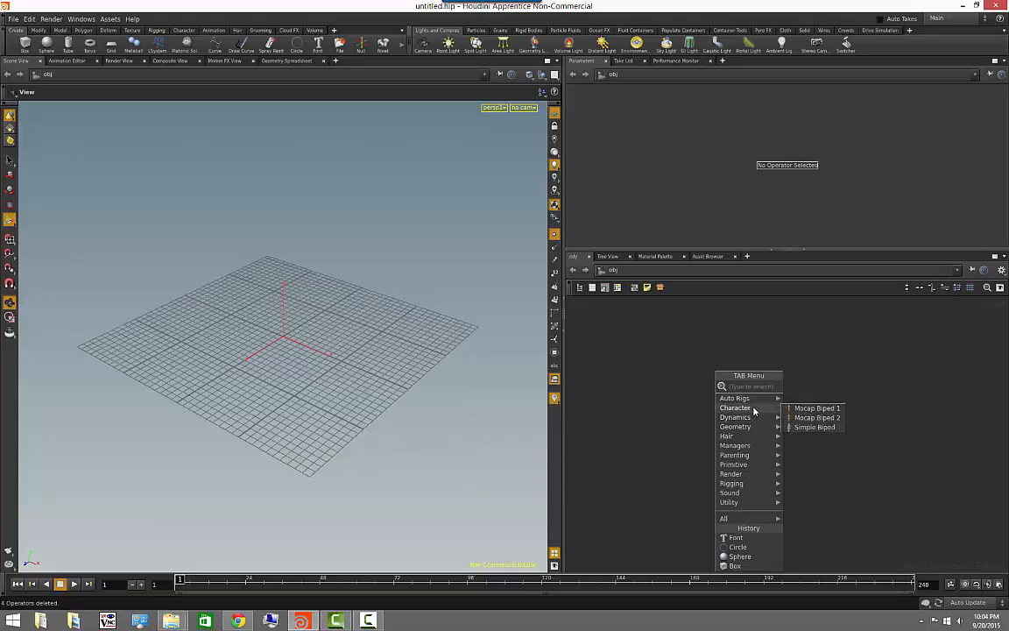
{"action": "type", "text": "box"}
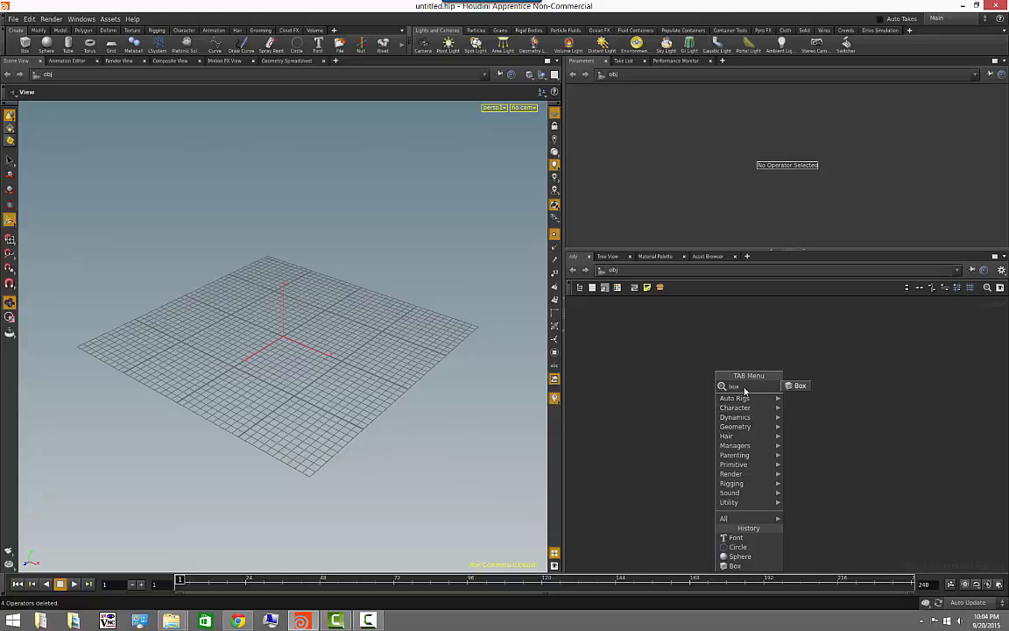
{"action": "left_click", "coordinate": [801, 388]}
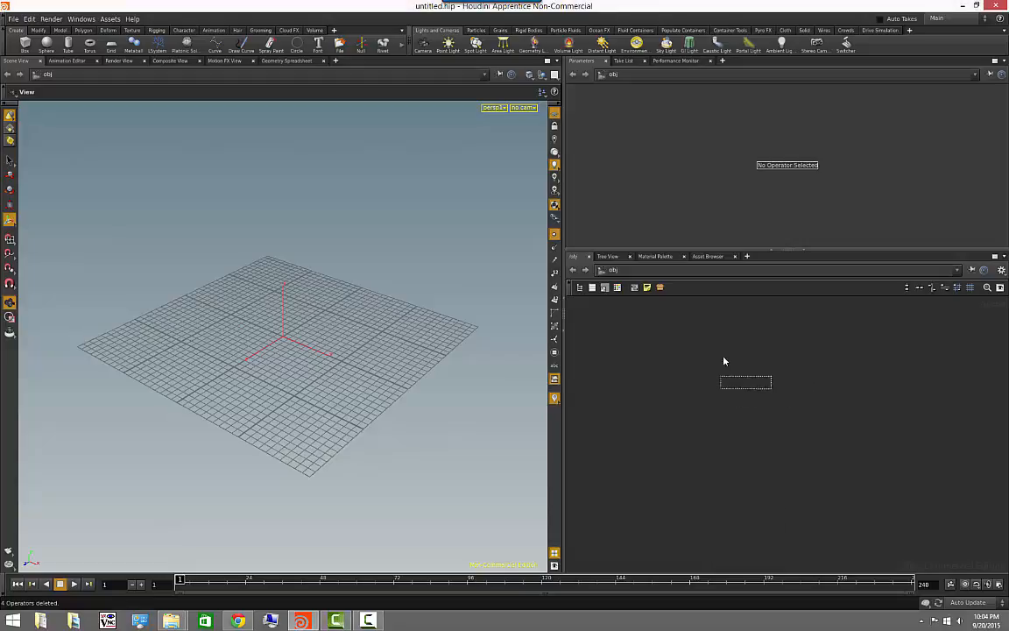
{"action": "left_click", "coordinate": [710, 348]}
{"action": "left_click", "coordinate": [760, 432]}
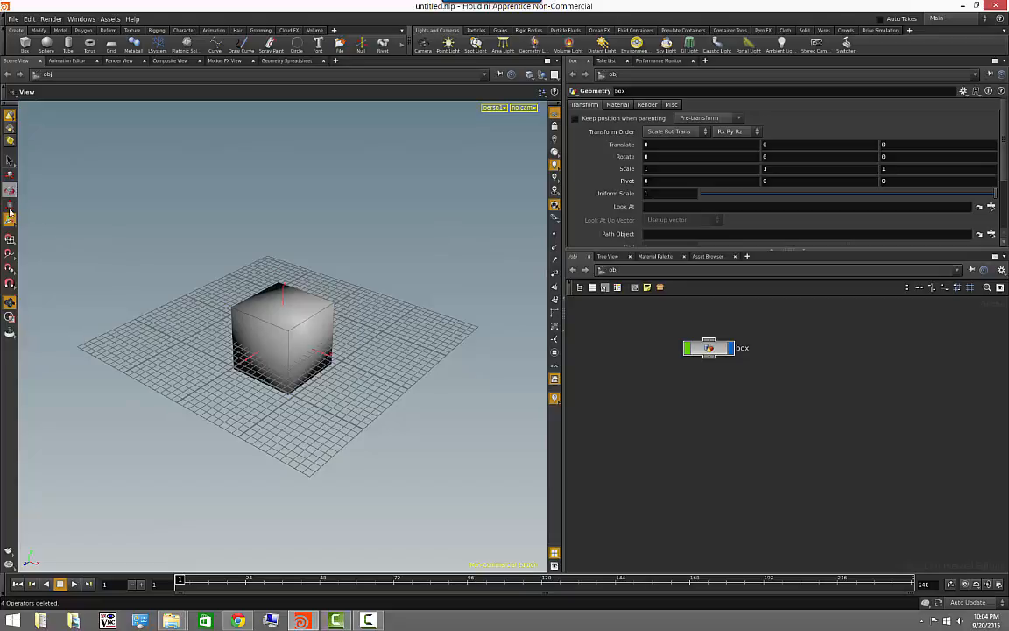
Move the box with the Move tool to about X 1.63, Y -0.15, Z -2.74
{"action": "left_click", "coordinate": [10, 175]}
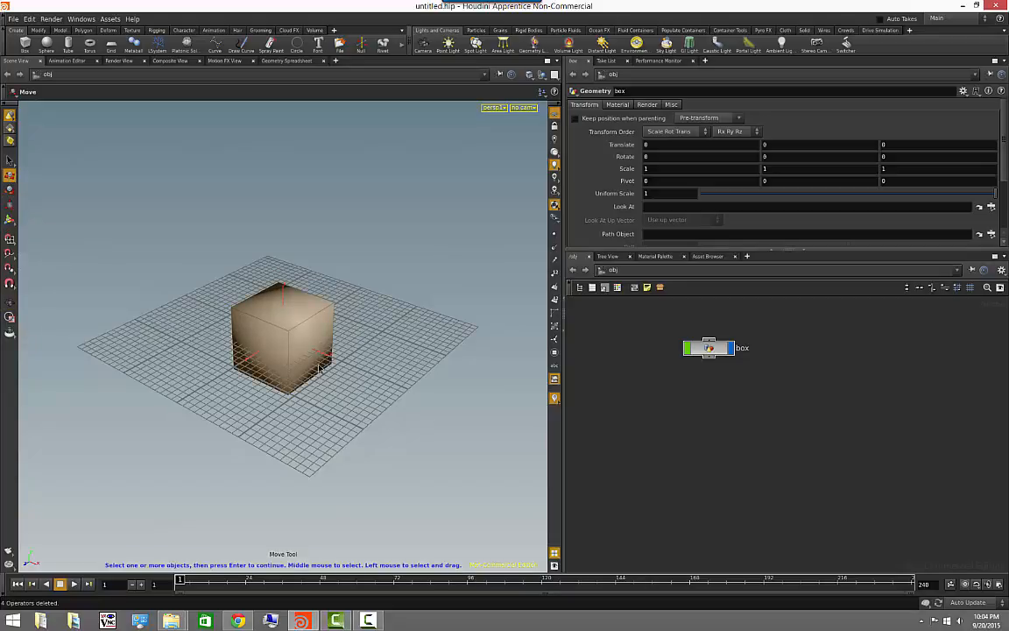
{"action": "left_click", "coordinate": [314, 352]}
{"action": "left_click_drag", "start_coordinate": [314, 352], "coordinate": [417, 397]}
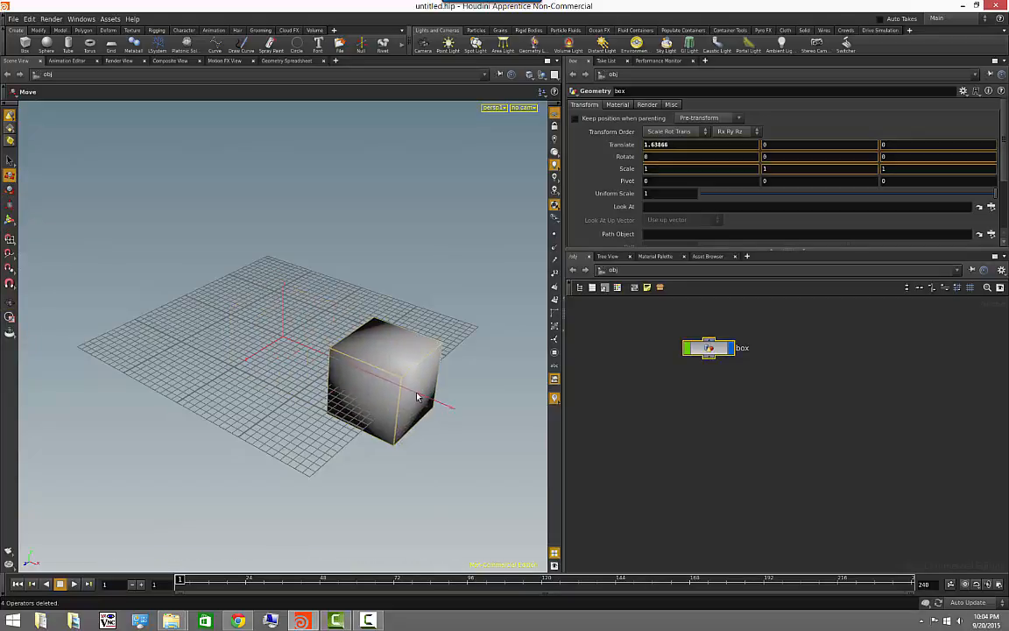
{"action": "left_click_drag", "start_coordinate": [353, 402], "coordinate": [456, 327]}
Find the Sphere node by searching for "sph" and place it below the box node in the object network
{"action": "left_click", "coordinate": [774, 429]}
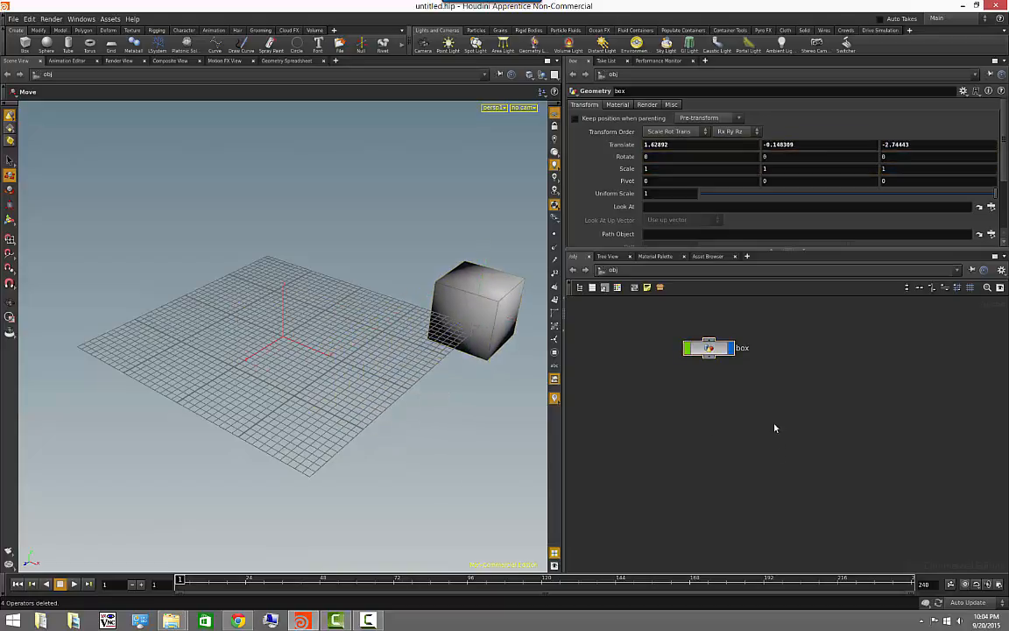
{"action": "key", "text": "Tab"}
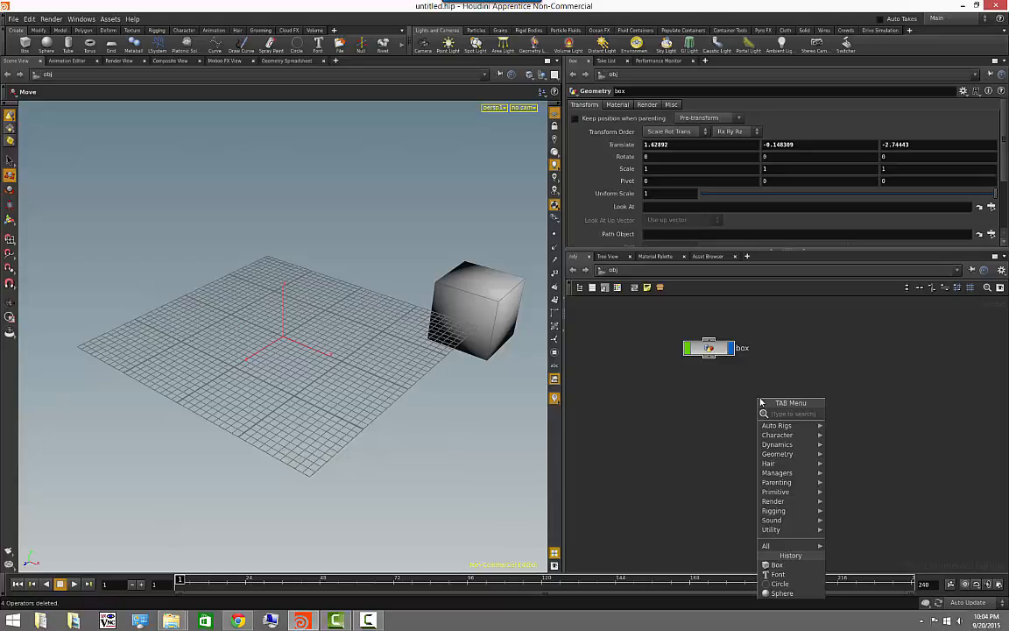
{"action": "type", "text": "sph"}
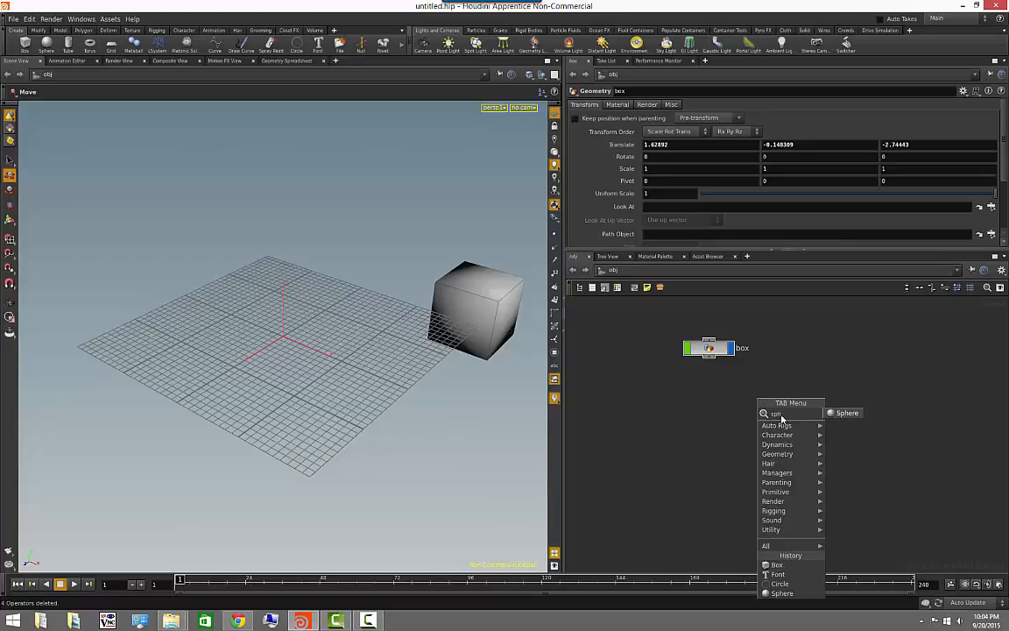
{"action": "left_click", "coordinate": [847, 413]}
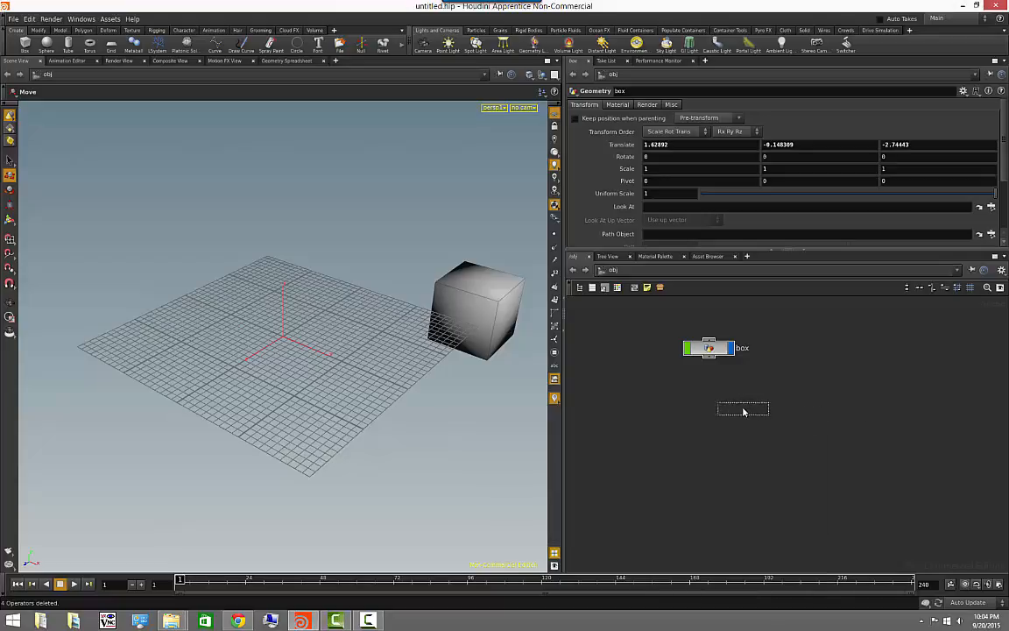
{"action": "left_click", "coordinate": [738, 406]}
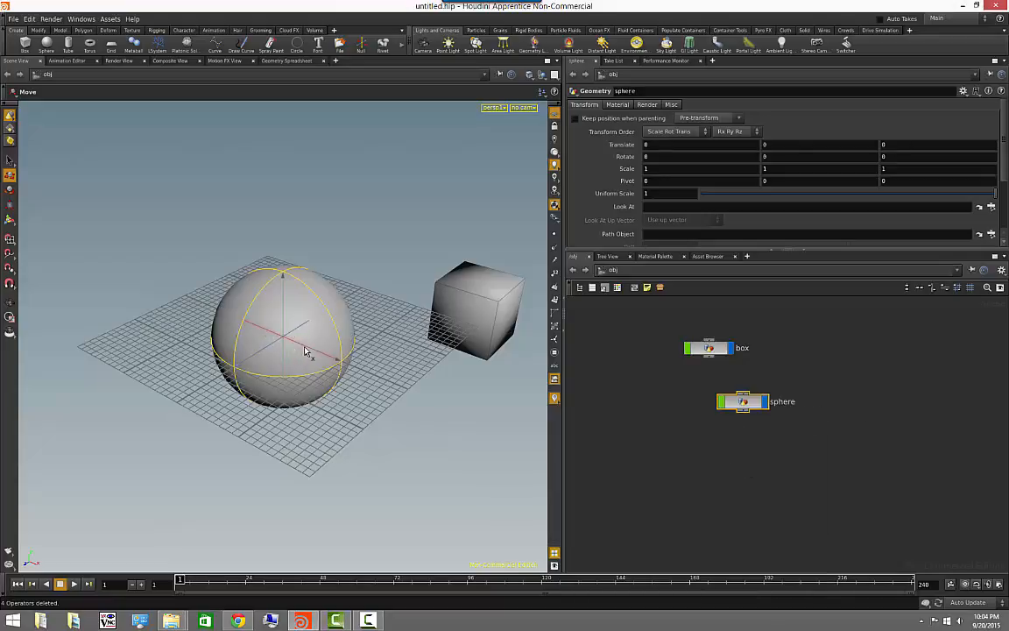
Move the sphere to about X -3.28, Z -2.87, shrink its uniform scale to about 0.292, and bring its node closer to the box node
{"action": "left_click_drag", "start_coordinate": [304, 351], "coordinate": [229, 256]}
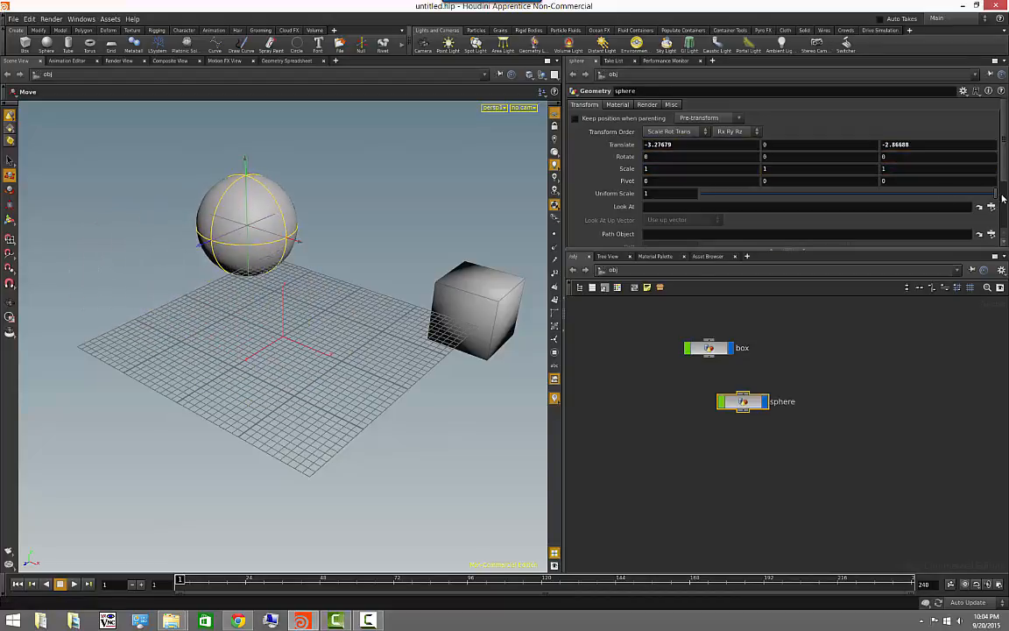
{"action": "left_click_drag", "start_coordinate": [1001, 196], "coordinate": [787, 193]}
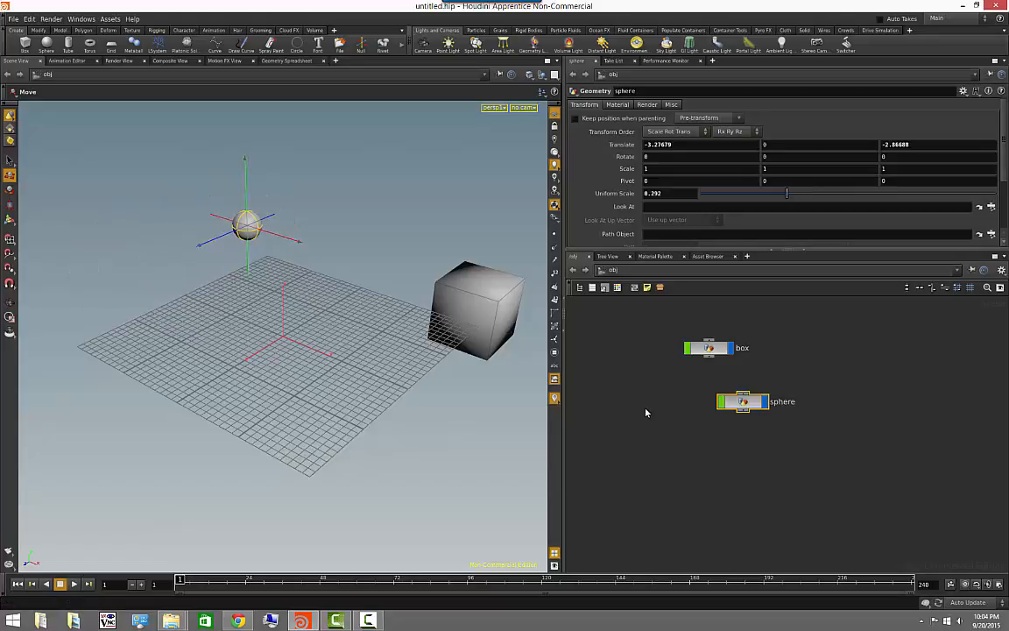
{"action": "left_click", "coordinate": [645, 412]}
{"action": "left_click_drag", "start_coordinate": [759, 402], "coordinate": [755, 386]}
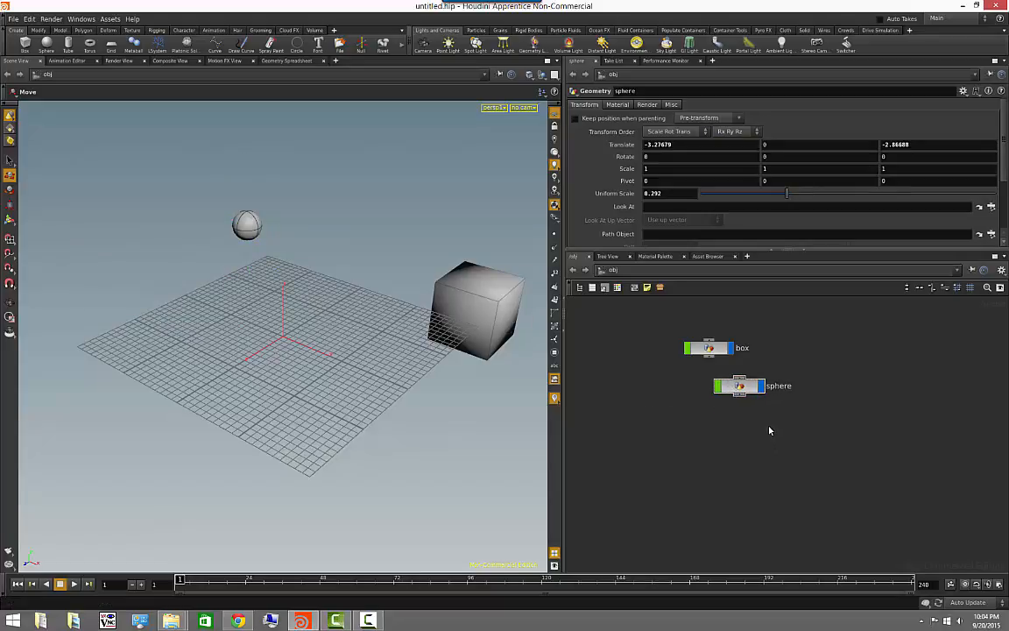
Add a Torus node below the sphere by searching for "tor", and move the torus to about X -1.46, Z -3.39
{"action": "key", "text": "Tab"}
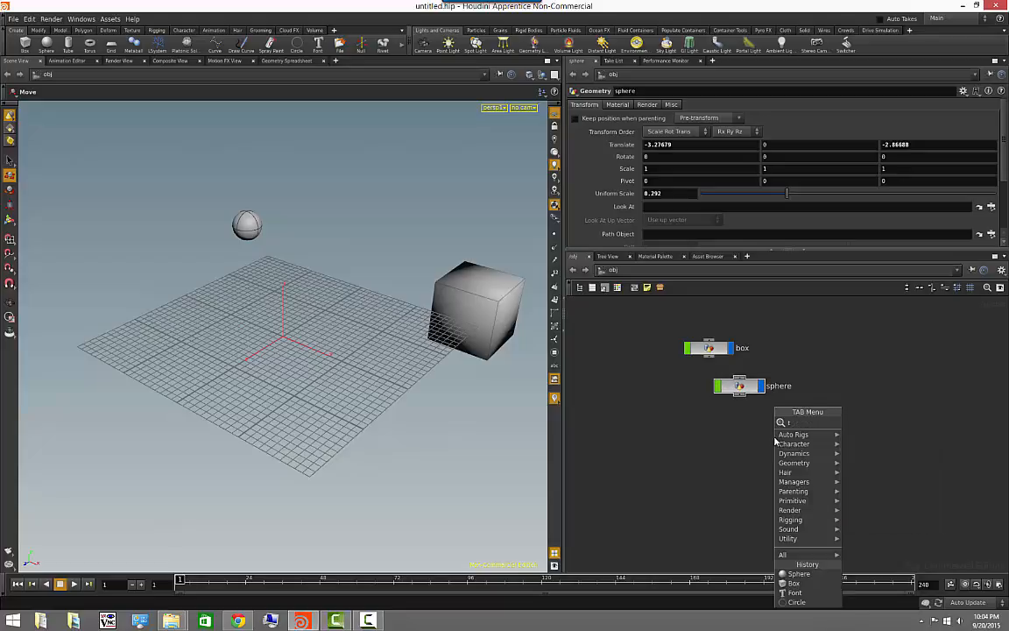
{"action": "type", "text": "tor"}
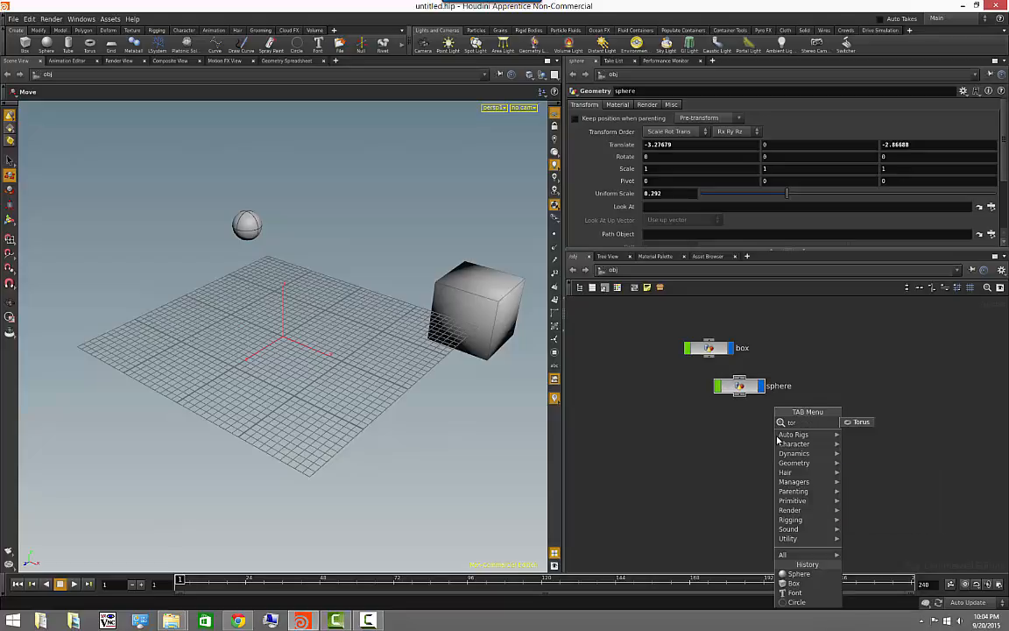
{"action": "left_click", "coordinate": [858, 422]}
{"action": "left_click", "coordinate": [752, 437]}
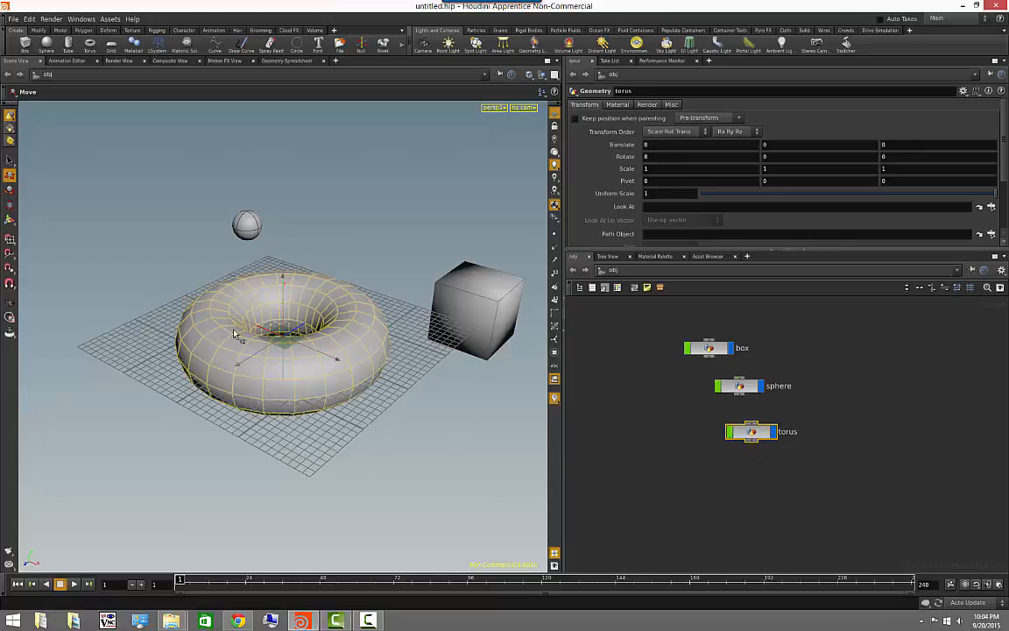
{"action": "left_click_drag", "start_coordinate": [250, 361], "coordinate": [389, 268]}
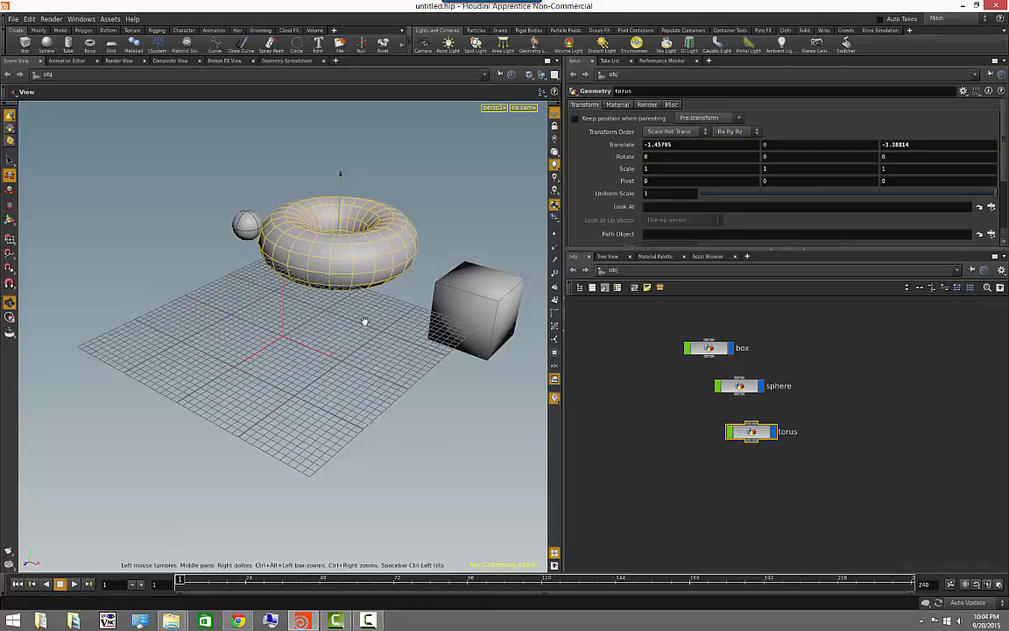
Create a second torus with the Torus tool on the construction plane at about X -0.99, Z 1.33
{"action": "left_click_drag", "start_coordinate": [365, 320], "coordinate": [354, 365], "text": "alt"}
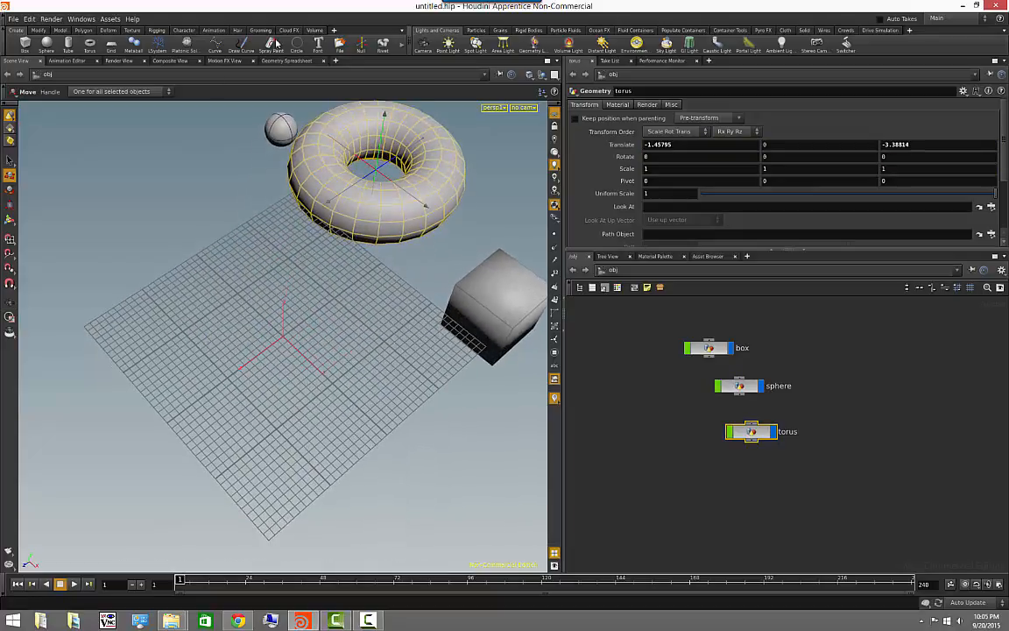
{"action": "left_click", "coordinate": [90, 44]}
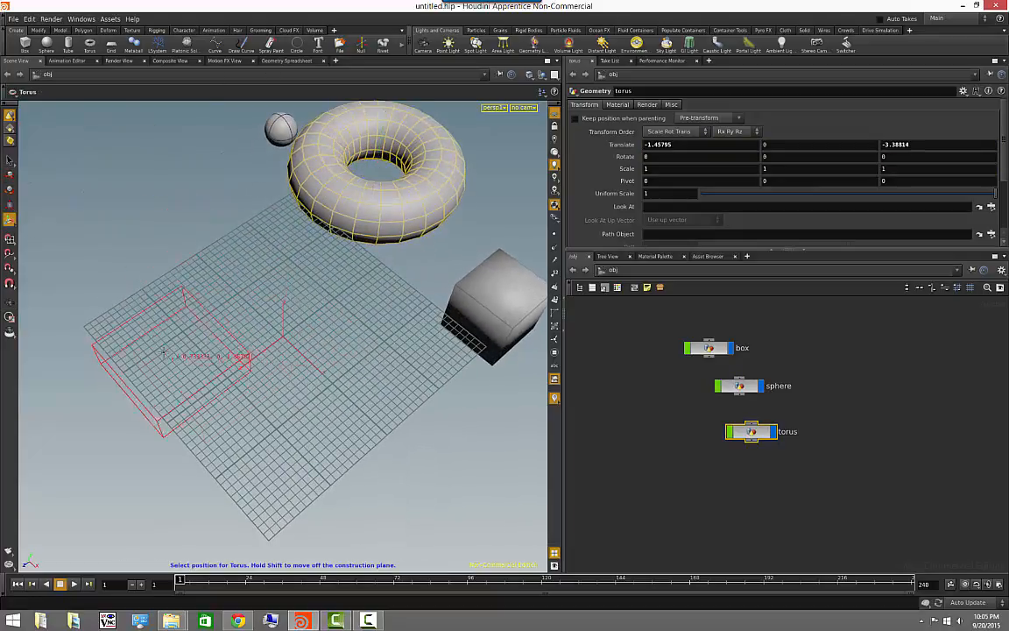
{"action": "left_click", "coordinate": [161, 346]}
{"action": "left_click_drag", "start_coordinate": [364, 397], "coordinate": [370, 360], "text": "alt"}
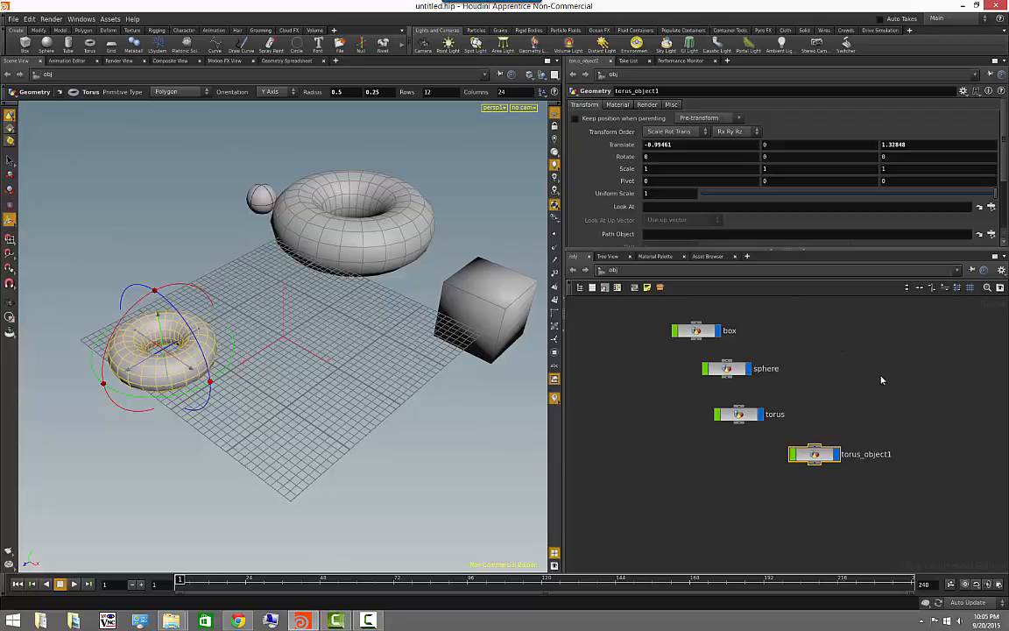
Select the sphere, torus and torus_object1 nodes together in the object network
{"action": "left_click", "coordinate": [844, 426]}
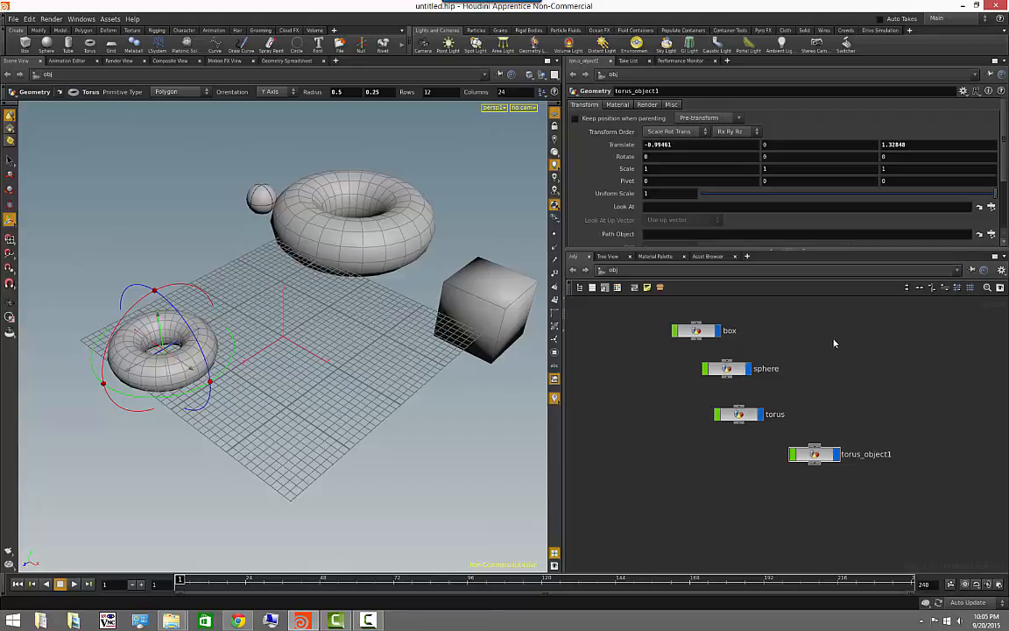
{"action": "middle_click_drag", "start_coordinate": [834, 343], "coordinate": [803, 371]}
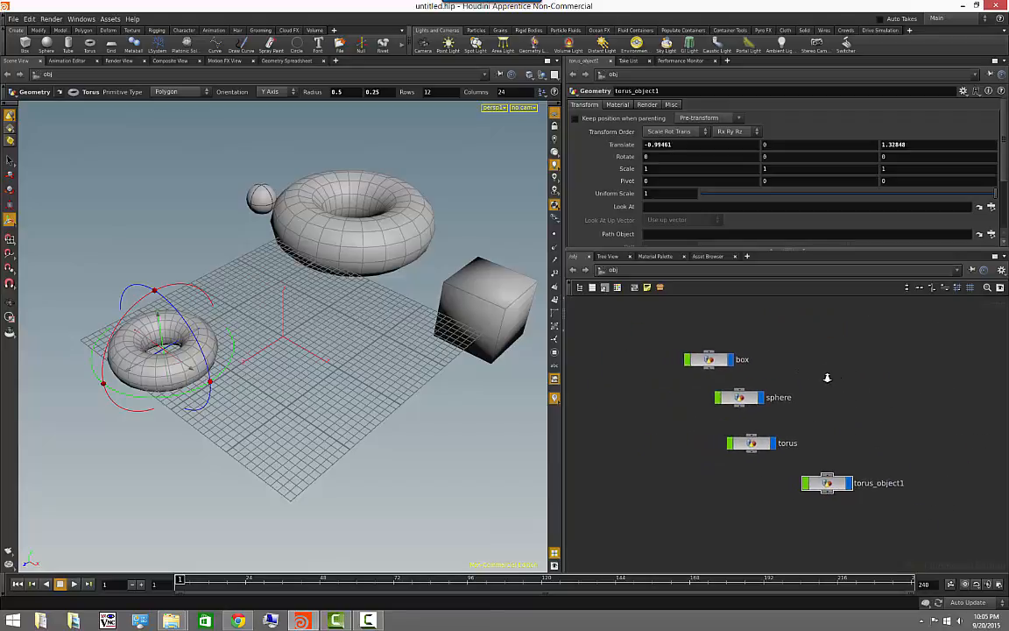
{"action": "scroll", "coordinate": [855, 383], "scroll_direction": "up", "scroll_amount": 4}
{"action": "mouse_move", "coordinate": [869, 380]}
{"action": "right_mouse_down"}
{"action": "mouse_move", "coordinate": [789, 379]}
{"action": "mouse_move", "coordinate": [866, 379]}
{"action": "right_mouse_up"}
{"action": "left_click_drag", "start_coordinate": [948, 331], "coordinate": [815, 414]}
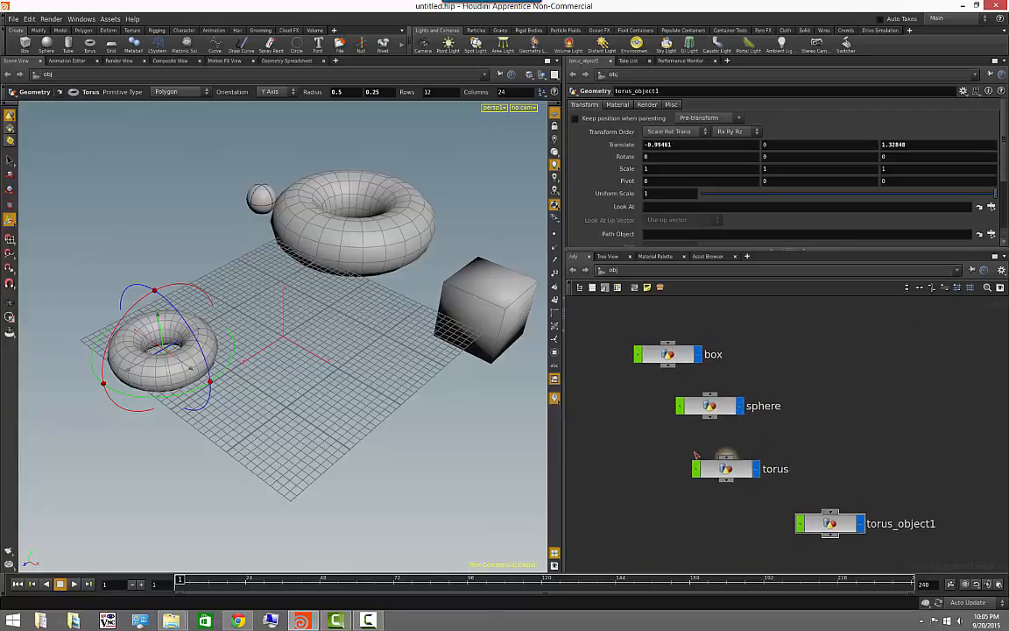
{"action": "left_click_drag", "start_coordinate": [801, 333], "coordinate": [901, 487]}
{"action": "left_click_drag", "start_coordinate": [918, 555], "coordinate": [645, 400]}
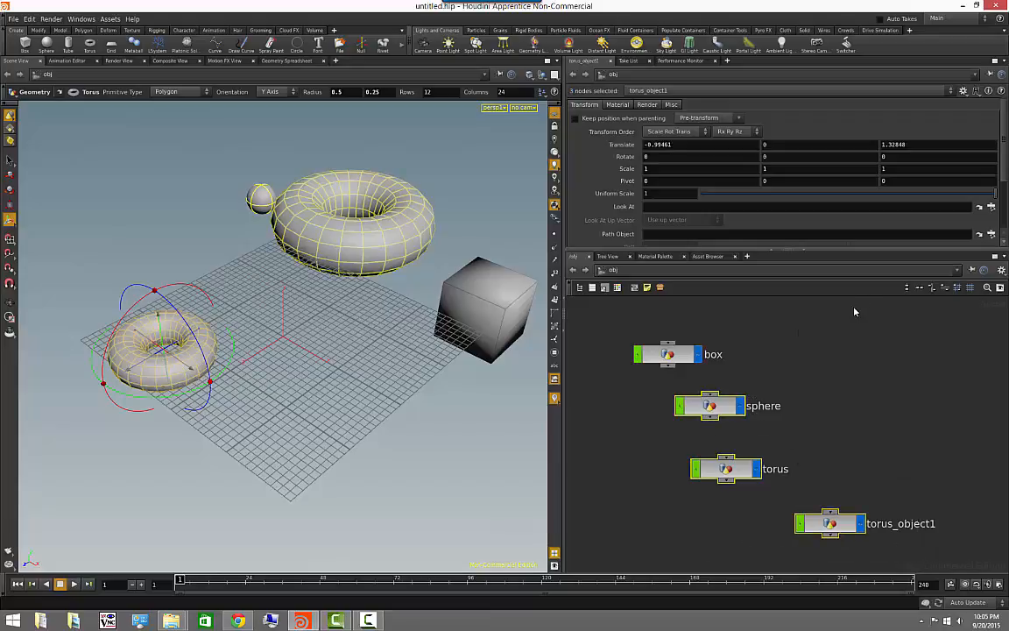
Clear the group selection and select the box, sphere and torus nodes one at a time to view their parameters
{"action": "left_click", "coordinate": [854, 310]}
{"action": "left_click", "coordinate": [674, 354]}
{"action": "left_click", "coordinate": [711, 405]}
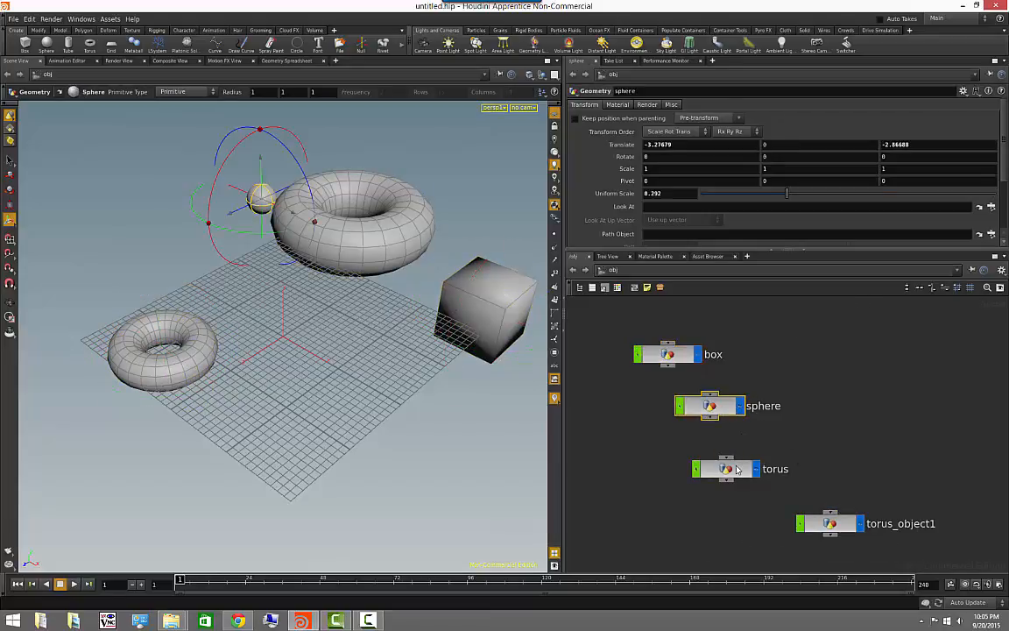
{"action": "left_click", "coordinate": [725, 469]}
Select the box, sphere and torus nodes together and set their uniform scale to 1
{"action": "middle_click_drag", "start_coordinate": [817, 341], "coordinate": [843, 365]}
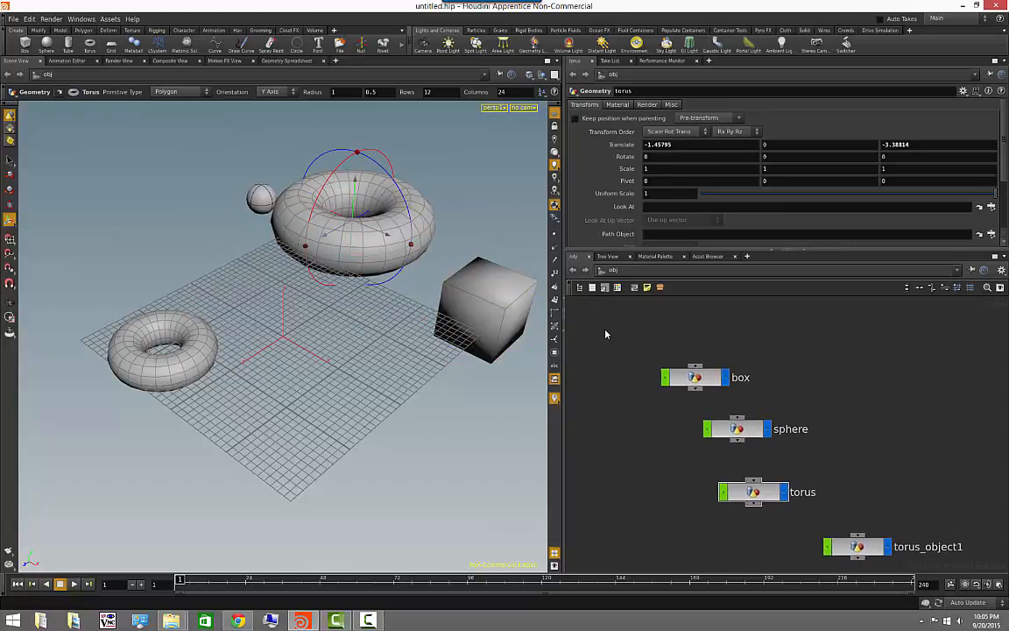
{"action": "left_click_drag", "start_coordinate": [604, 316], "coordinate": [830, 543]}
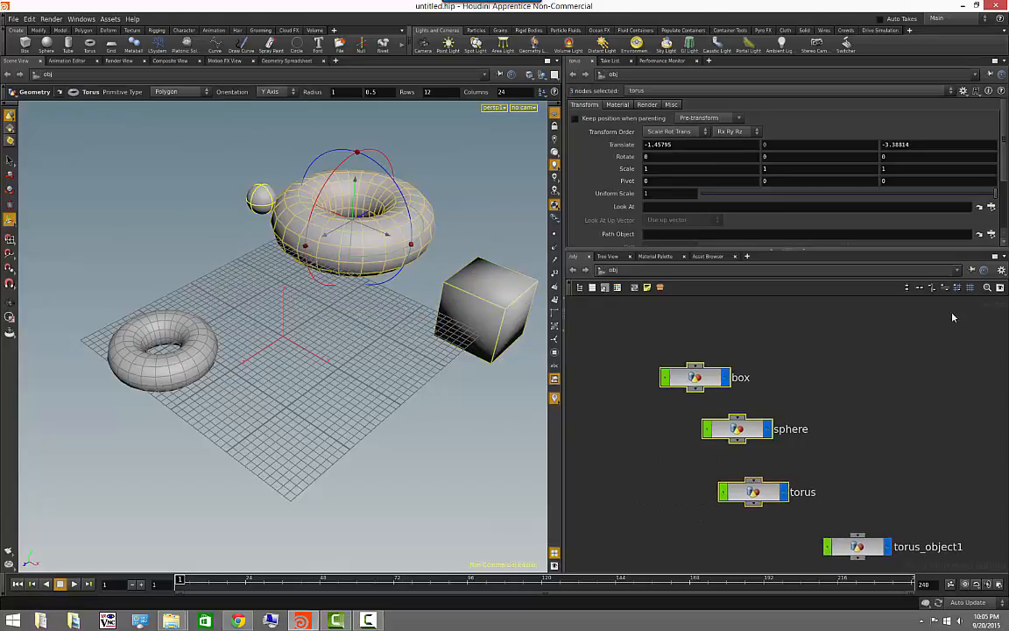
{"action": "mouse_move", "coordinate": [995, 194]}
{"action": "left_mouse_down"}
{"action": "mouse_move", "coordinate": [768, 198]}
{"action": "mouse_move", "coordinate": [1006, 207]}
{"action": "left_mouse_up"}
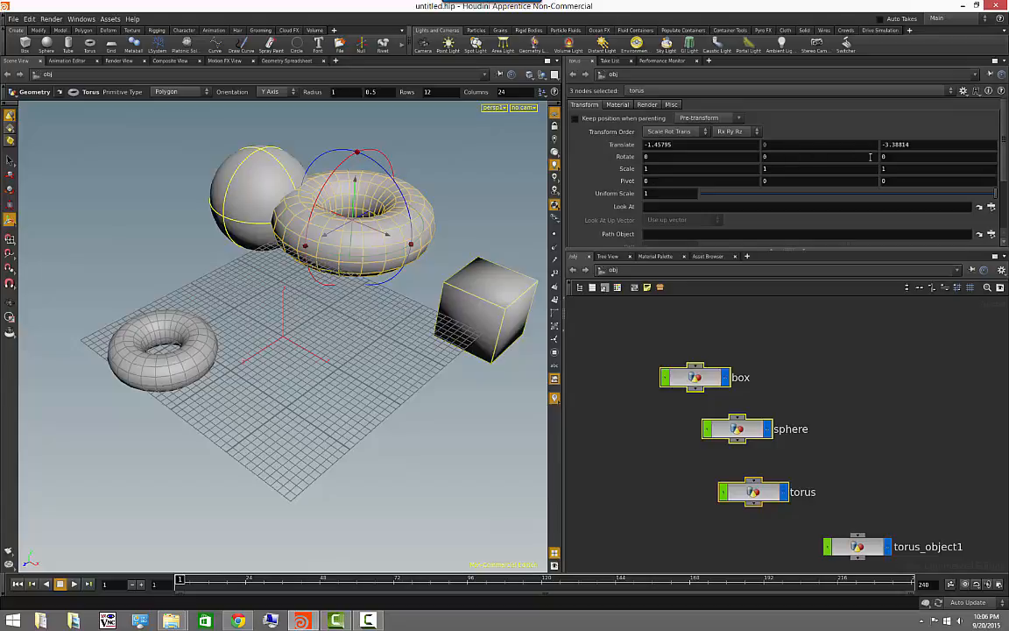
Switch the displayed parameters of the multi-node selection to the box, the sphere, and back to the torus
{"action": "left_click", "coordinate": [625, 90]}
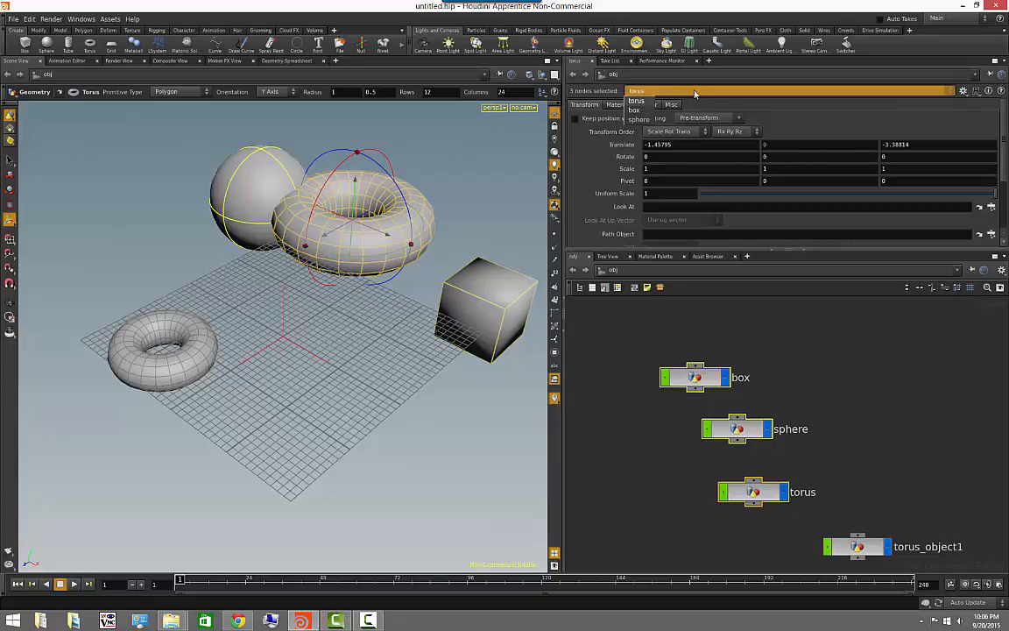
{"action": "left_click", "coordinate": [634, 113]}
{"action": "left_click", "coordinate": [640, 93]}
{"action": "left_click", "coordinate": [644, 118]}
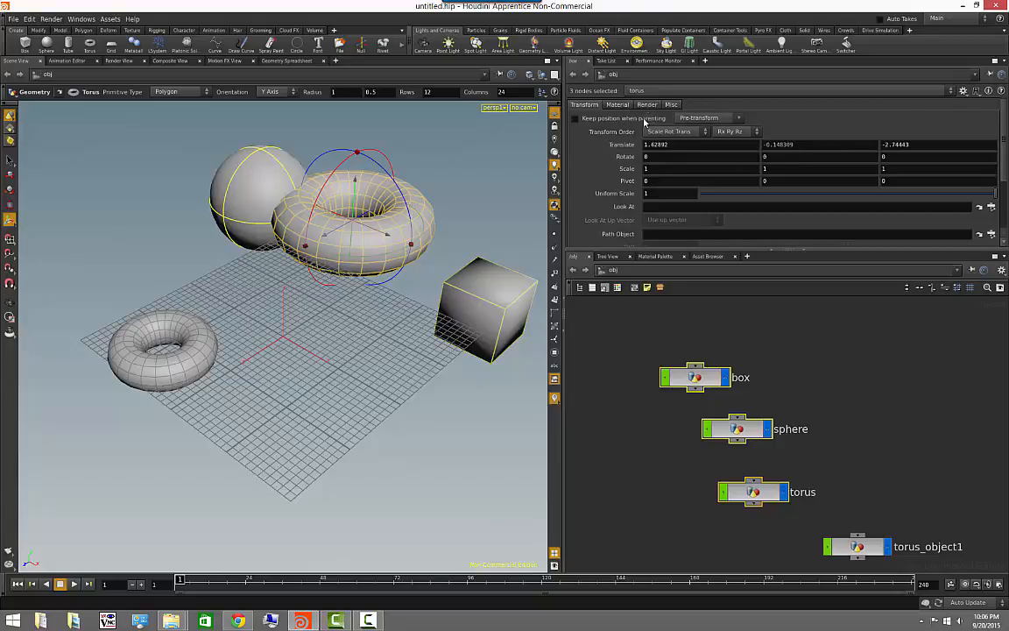
{"action": "left_click", "coordinate": [654, 93]}
{"action": "left_click", "coordinate": [640, 105]}
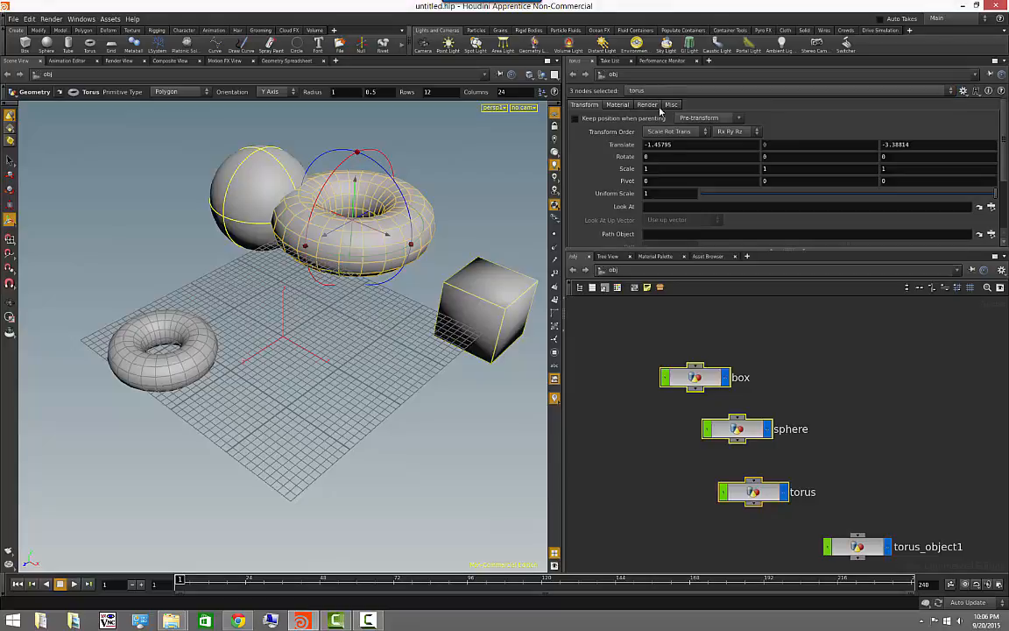
Clear the multi-node selection and enlarge the parameter area above the object network
{"action": "left_click", "coordinate": [809, 370]}
{"action": "middle_click_drag", "start_coordinate": [869, 421], "coordinate": [803, 417]}
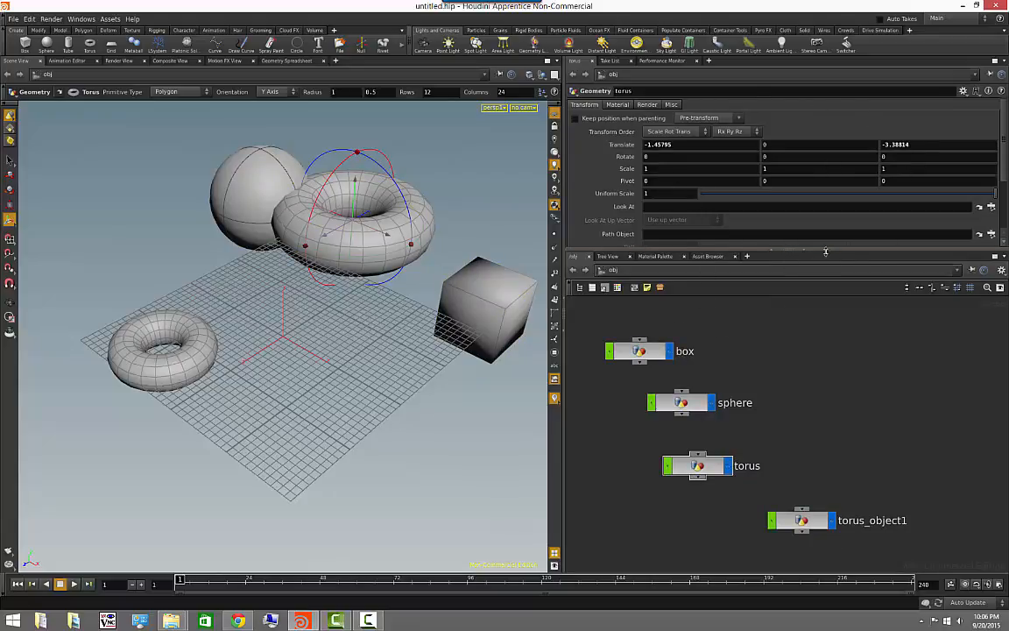
{"action": "left_click_drag", "start_coordinate": [819, 253], "coordinate": [807, 278]}
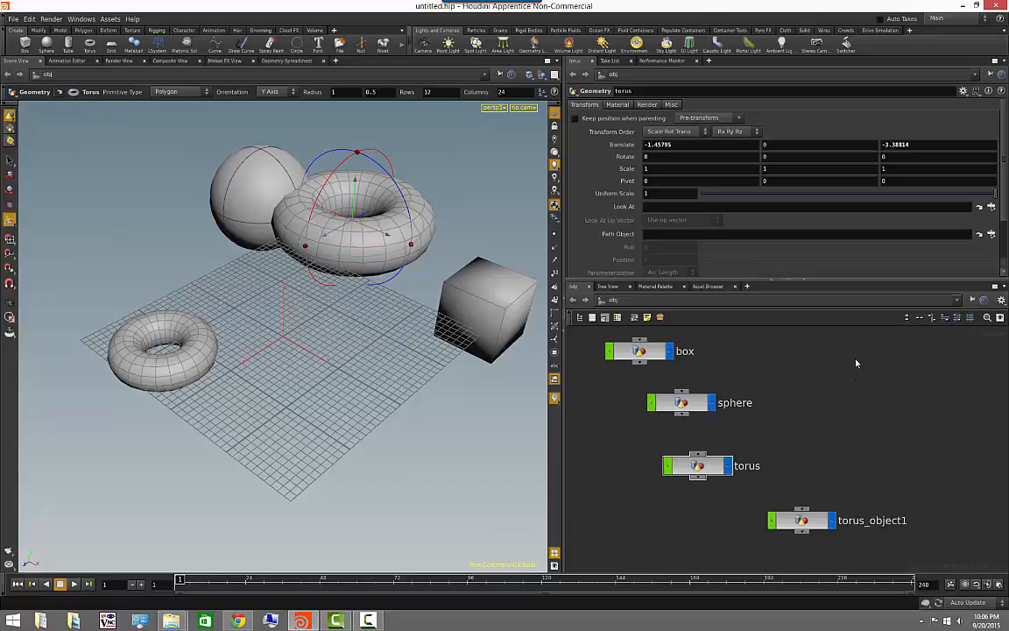
Delete the box, sphere and both torus nodes from the object network
{"action": "scroll", "coordinate": [856, 361], "scroll_direction": "down", "scroll_amount": 3}
{"action": "middle_click_drag", "start_coordinate": [872, 387], "coordinate": [854, 406]}
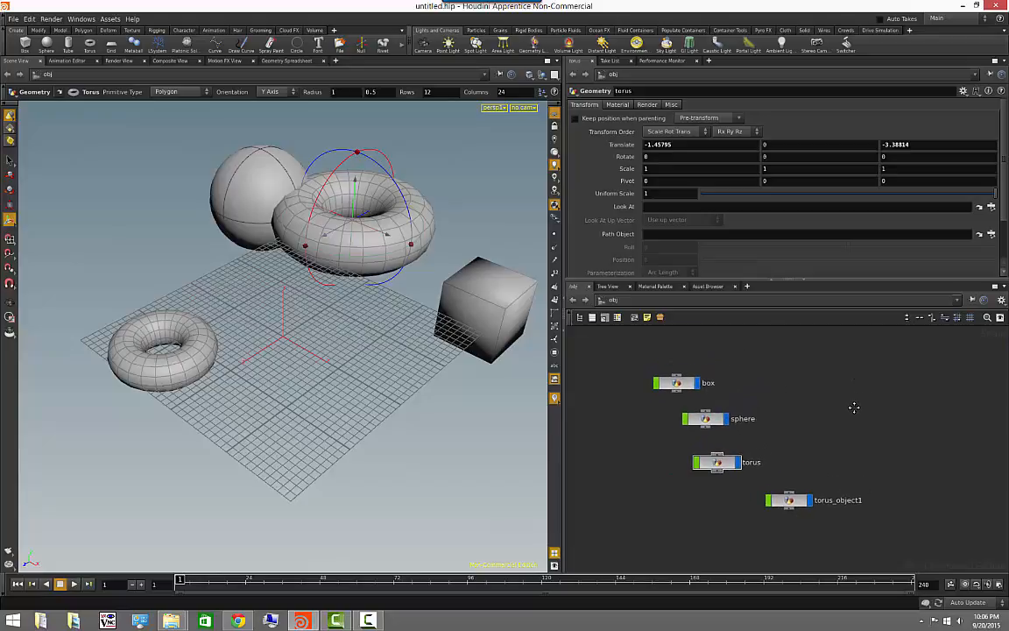
{"action": "left_click_drag", "start_coordinate": [624, 350], "coordinate": [828, 519]}
{"action": "key", "text": "Delete"}
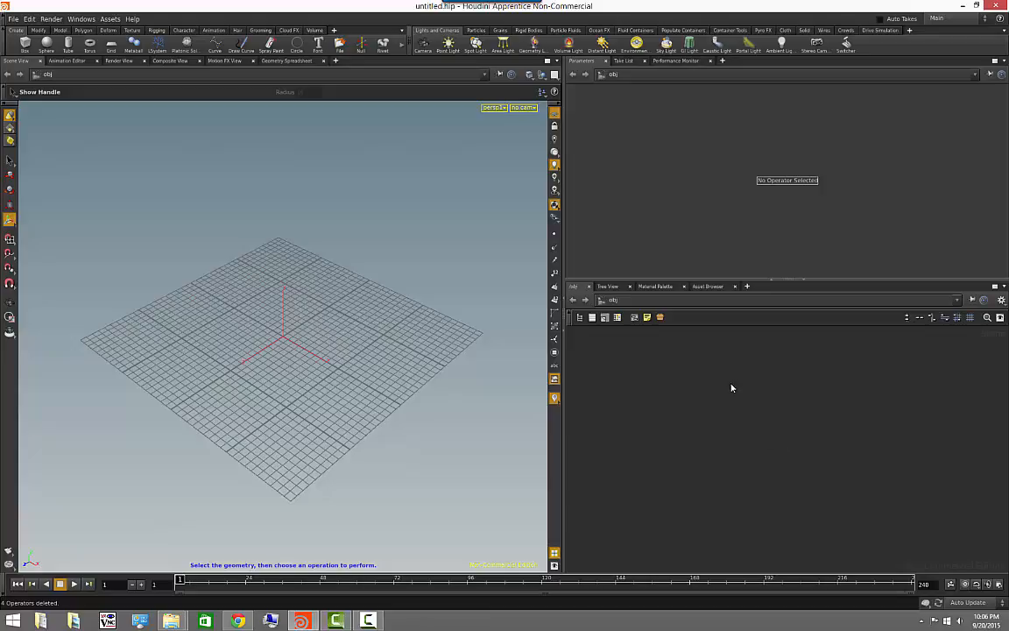
Place a Box node in the empty object network by searching for "box", and delete it again
{"action": "key", "text": "Tab"}
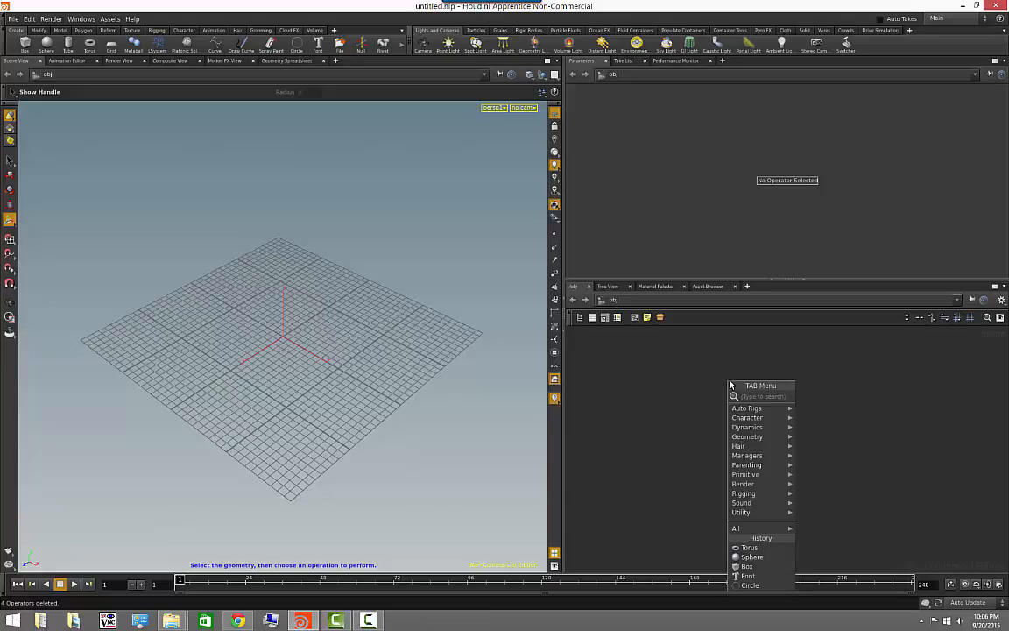
{"action": "type", "text": "box"}
{"action": "key", "text": "Return"}
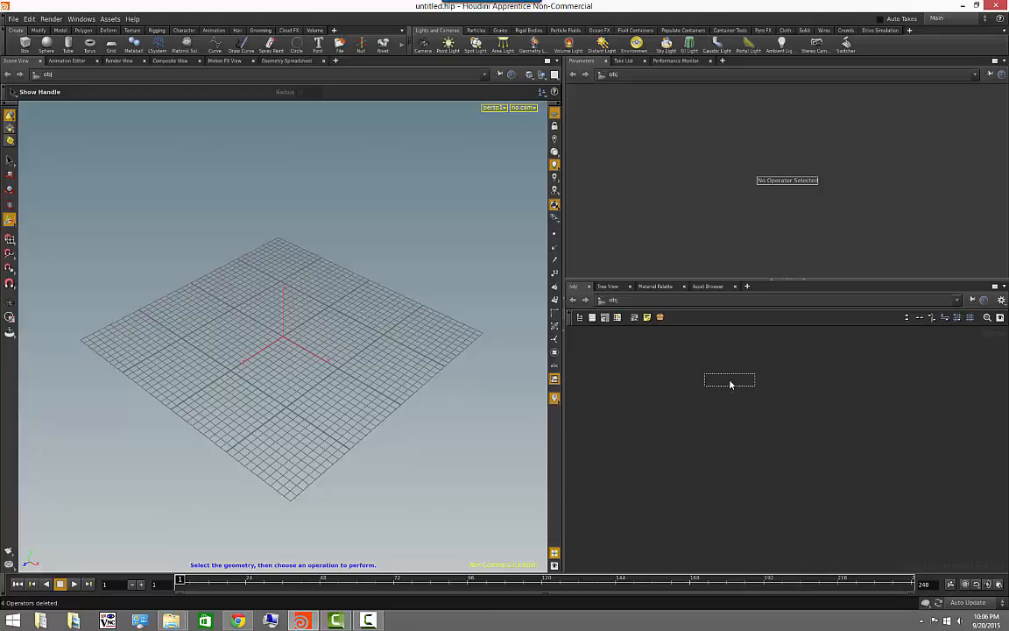
{"action": "left_click", "coordinate": [730, 383]}
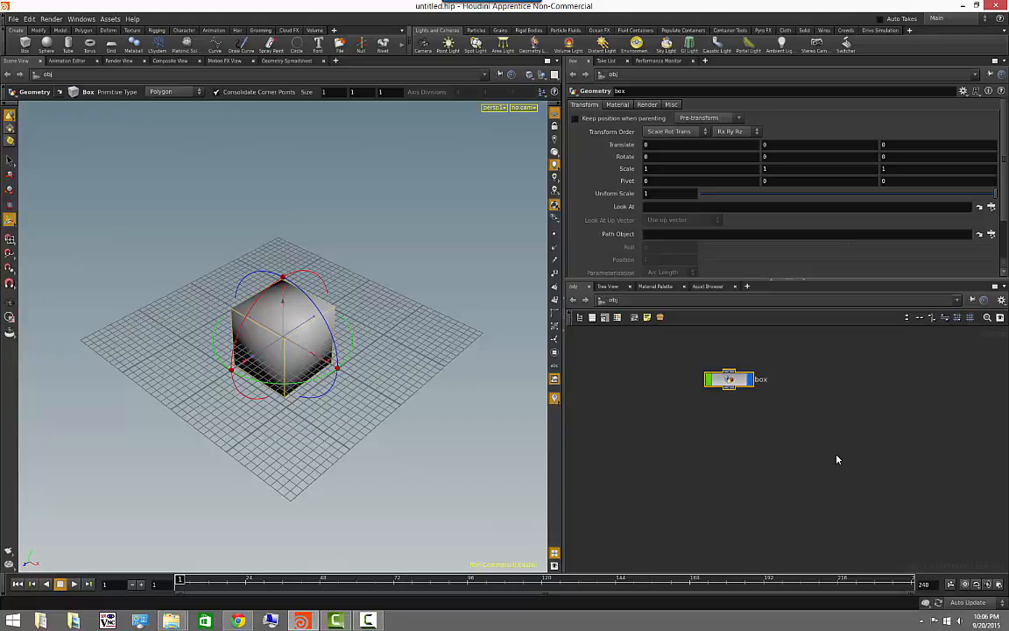
{"action": "key", "text": "Delete"}
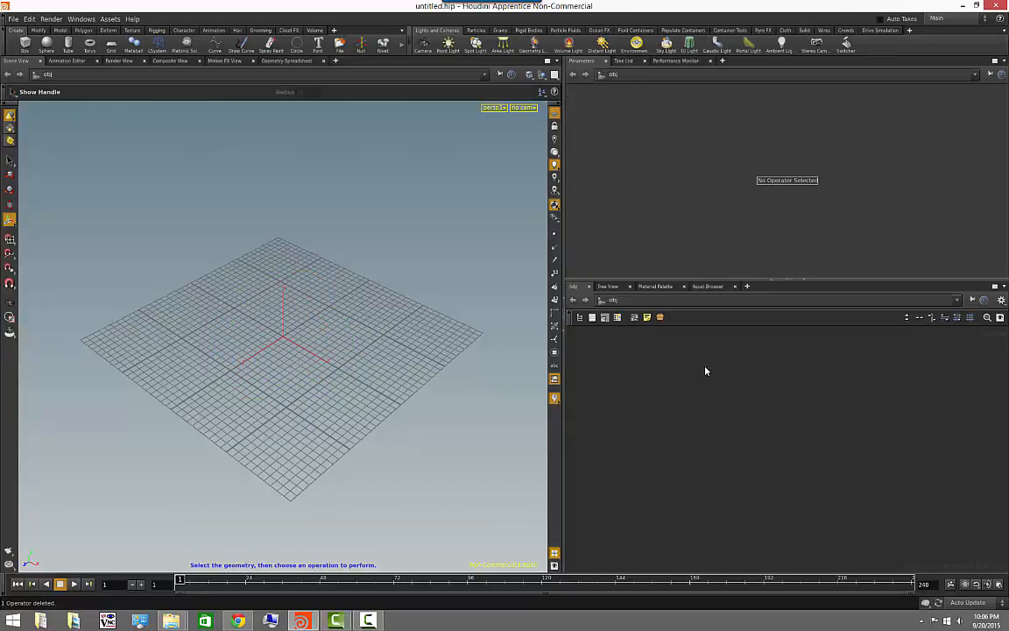
Add a Box node to the empty object network by searching for "box"
{"action": "key", "text": "Tab"}
{"action": "type", "text": "box"}
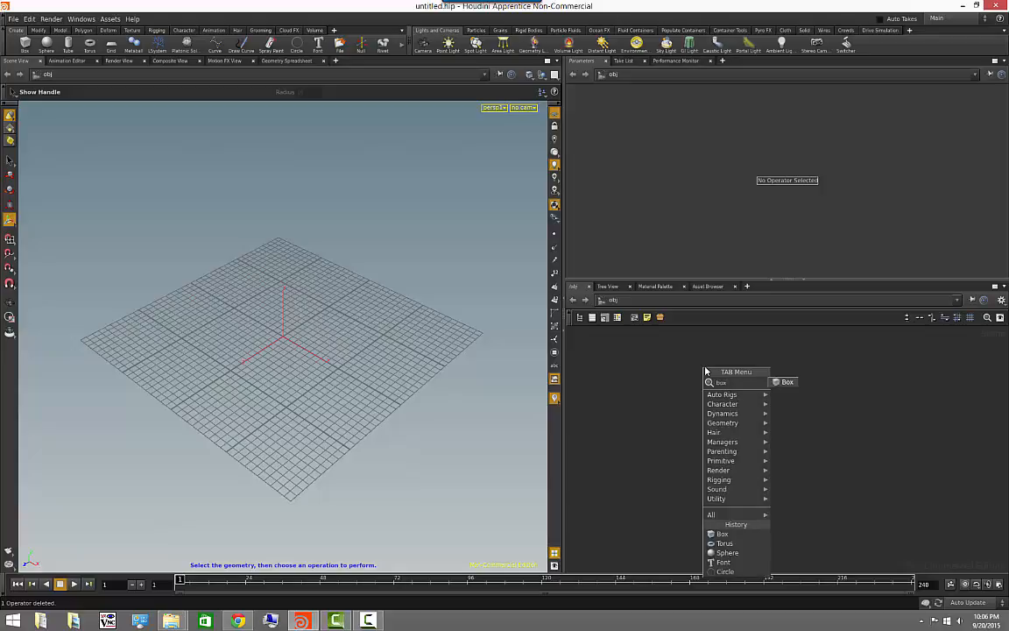
{"action": "key", "text": "Return"}
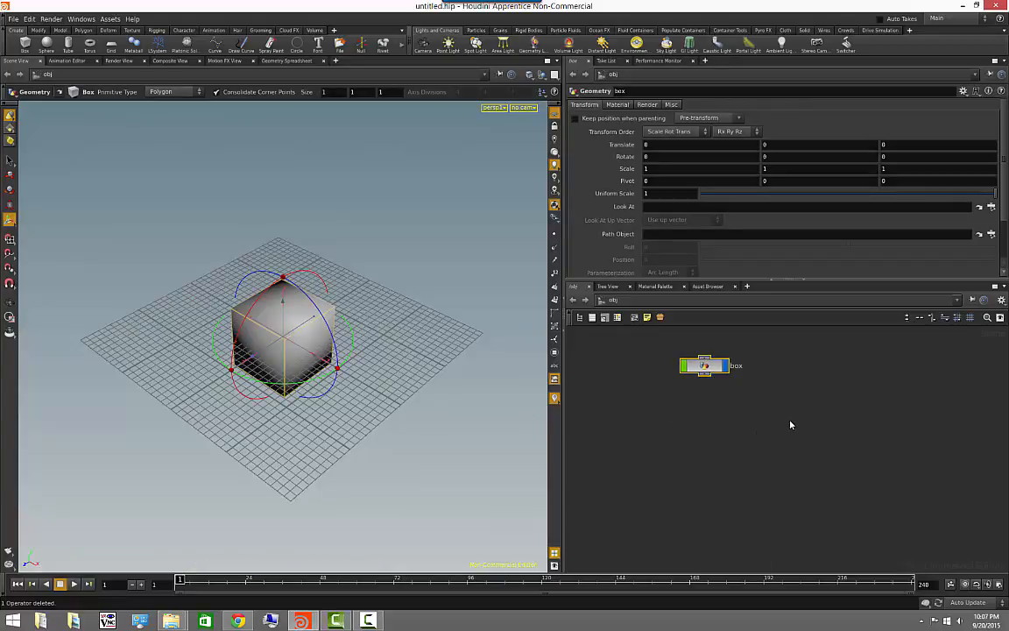
Duplicate the box node by copy and paste and move the copy in the viewport to about X 1.69, Z -1.97
{"action": "key", "text": "ctrl+c"}
{"action": "key", "text": "ctrl+v"}
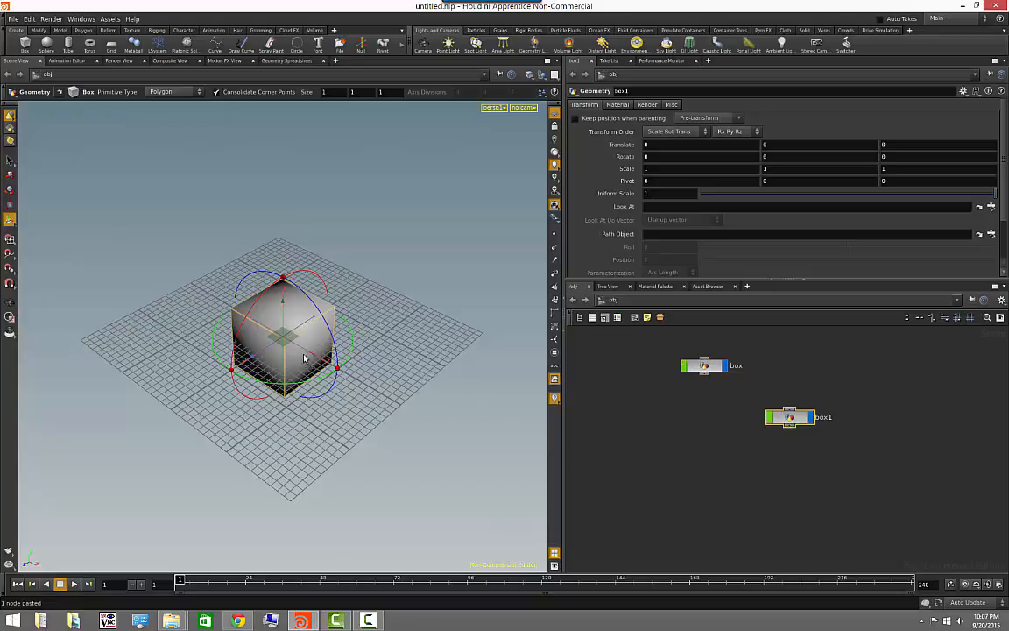
{"action": "left_click_drag", "start_coordinate": [324, 365], "coordinate": [484, 316]}
Paste copies of both box nodes, moving one copy to about X 1.69, Z 2.08 and the other to about X -3.28
{"action": "left_click_drag", "start_coordinate": [894, 475], "coordinate": [571, 302]}
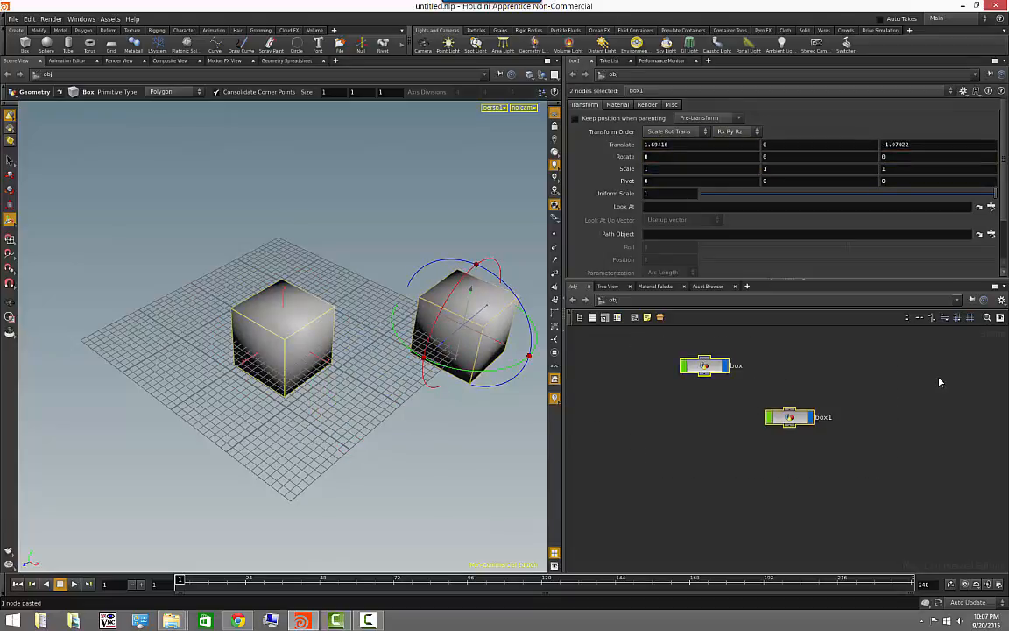
{"action": "key", "text": "ctrl+v"}
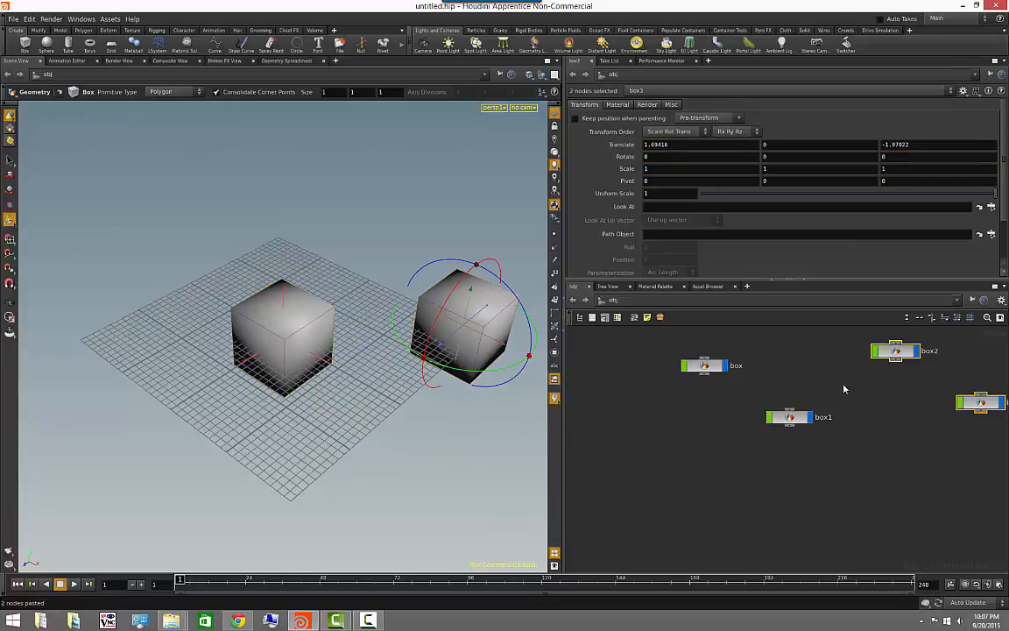
{"action": "left_click_drag", "start_coordinate": [444, 346], "coordinate": [212, 465]}
{"action": "left_click", "coordinate": [902, 352]}
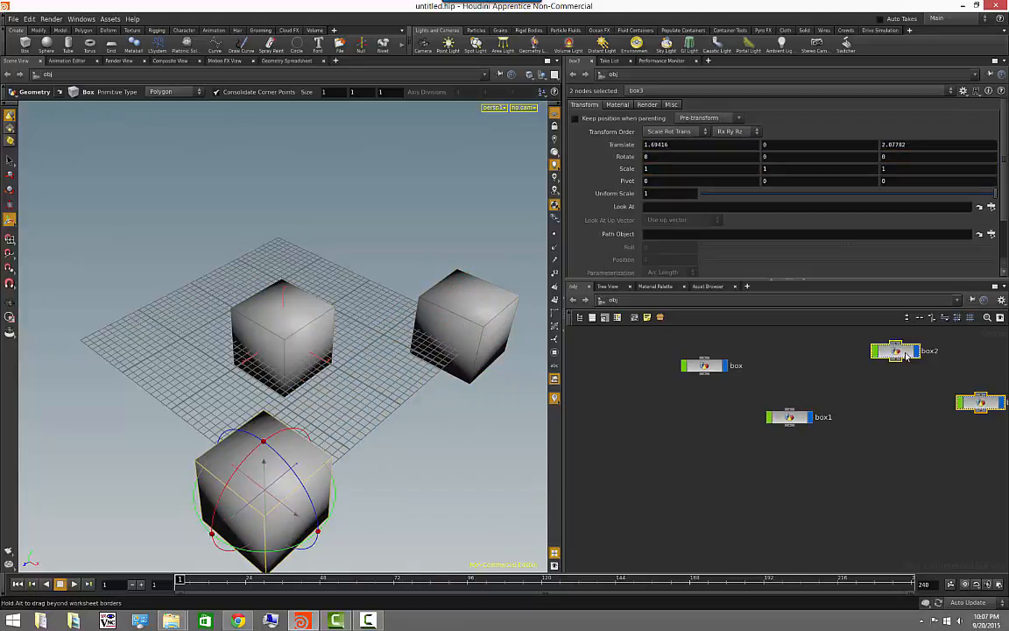
{"action": "left_click_drag", "start_coordinate": [315, 359], "coordinate": [153, 288]}
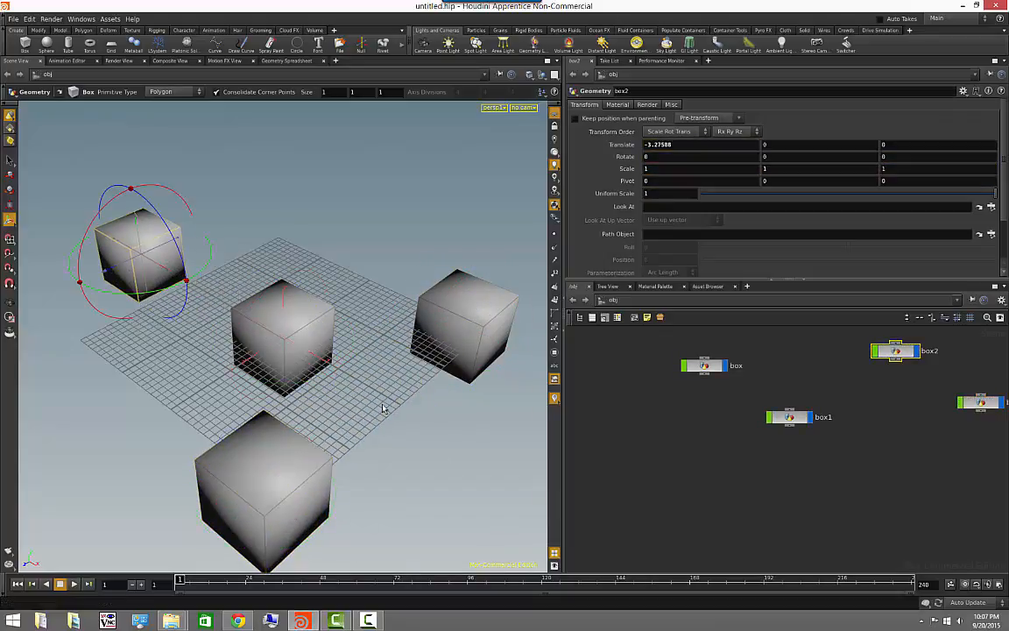
Select all four box nodes and delete them from the object network
{"action": "key", "text": "Escape"}
{"action": "mouse_move", "coordinate": [394, 428]}
{"action": "left_mouse_down"}
{"action": "mouse_move", "coordinate": [366, 458]}
{"action": "mouse_move", "coordinate": [380, 414]}
{"action": "mouse_move", "coordinate": [394, 411]}
{"action": "left_mouse_up"}
{"action": "right_click_drag", "start_coordinate": [394, 412], "coordinate": [272, 446], "text": "alt"}
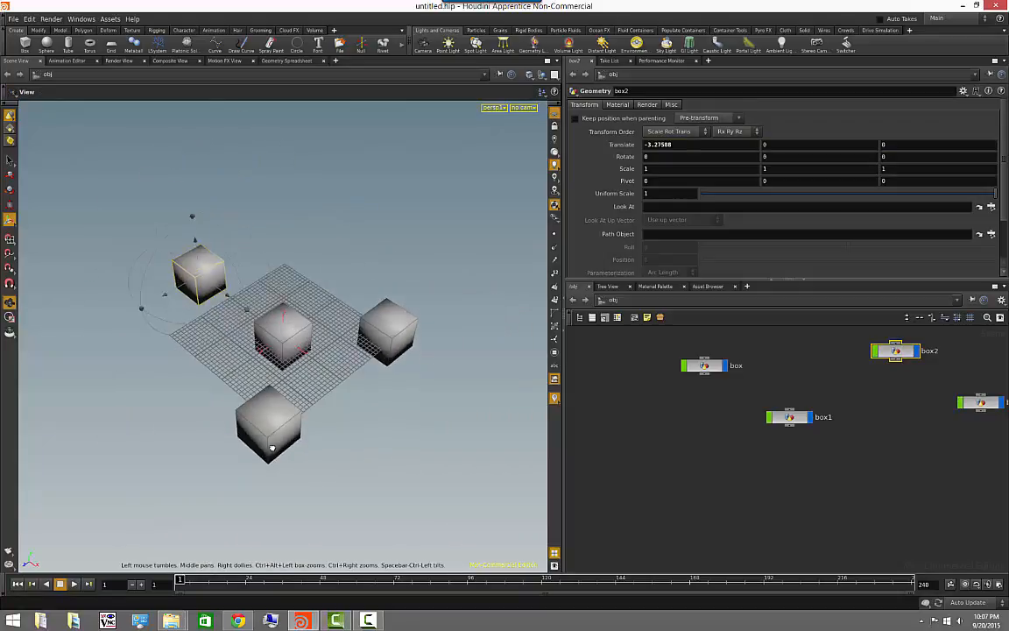
{"action": "left_click", "coordinate": [864, 429]}
{"action": "key", "text": "h"}
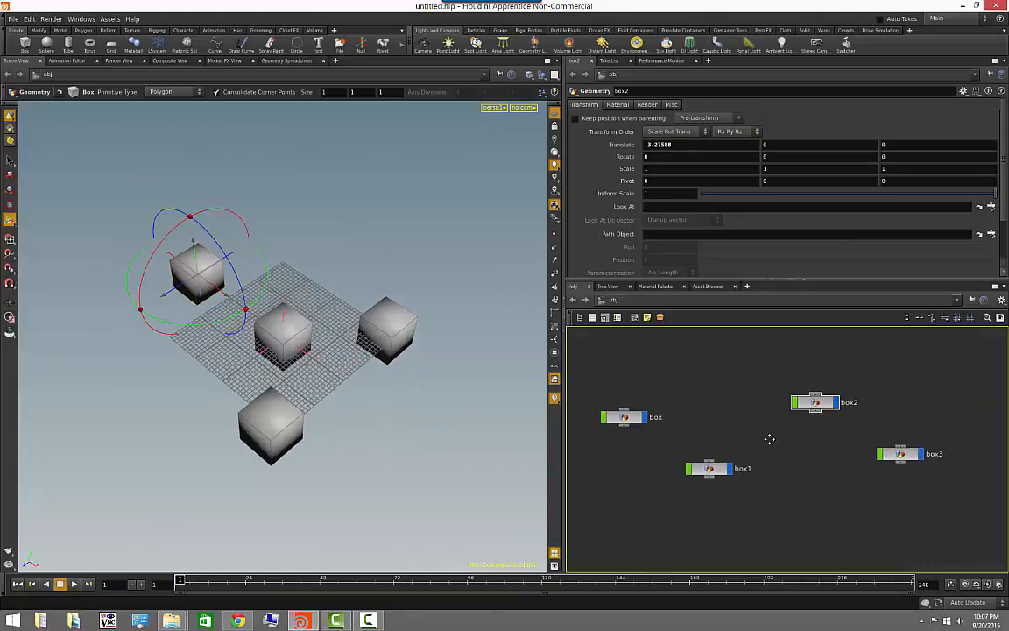
{"action": "left_click_drag", "start_coordinate": [631, 355], "coordinate": [970, 509]}
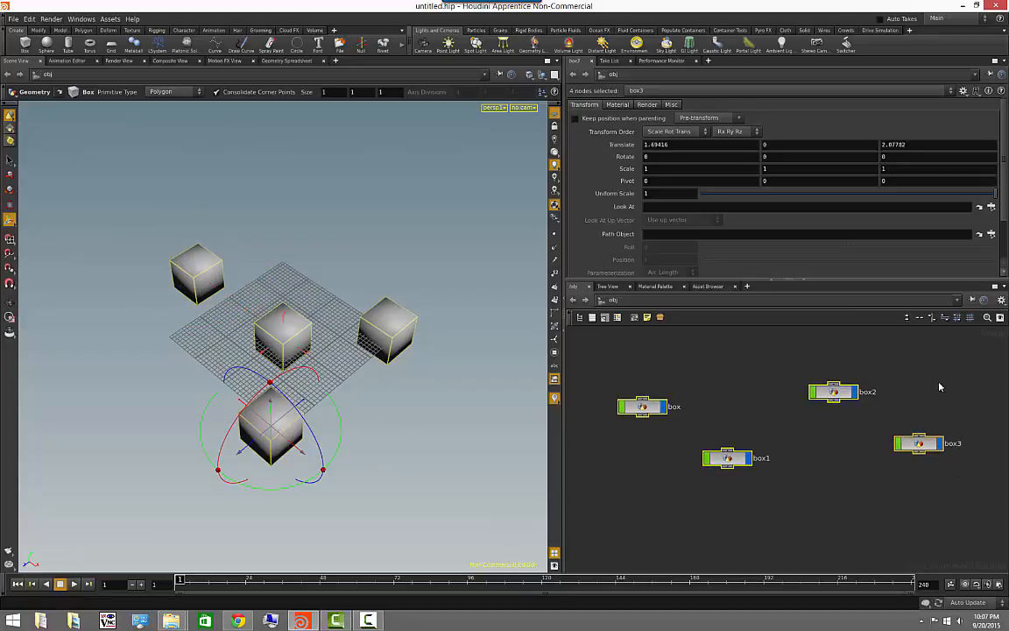
{"action": "key", "text": "Delete"}
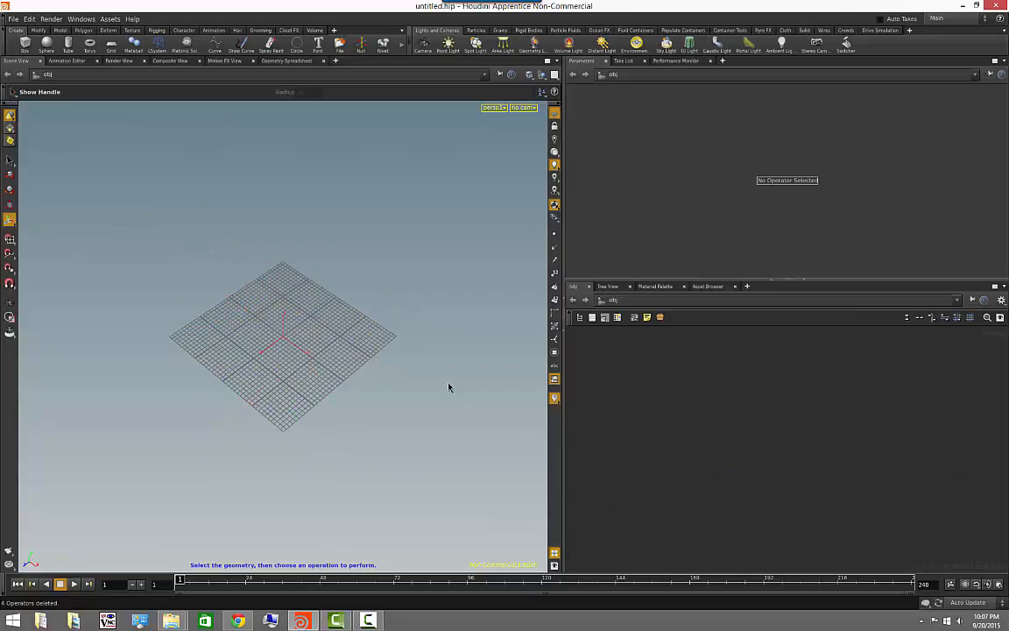
Create a box directly in the viewport from the Create category, placing it at about X 0.59, Z -1.07
{"action": "left_click_drag", "start_coordinate": [387, 387], "coordinate": [381, 344], "text": "alt"}
{"action": "key", "text": "Tab"}
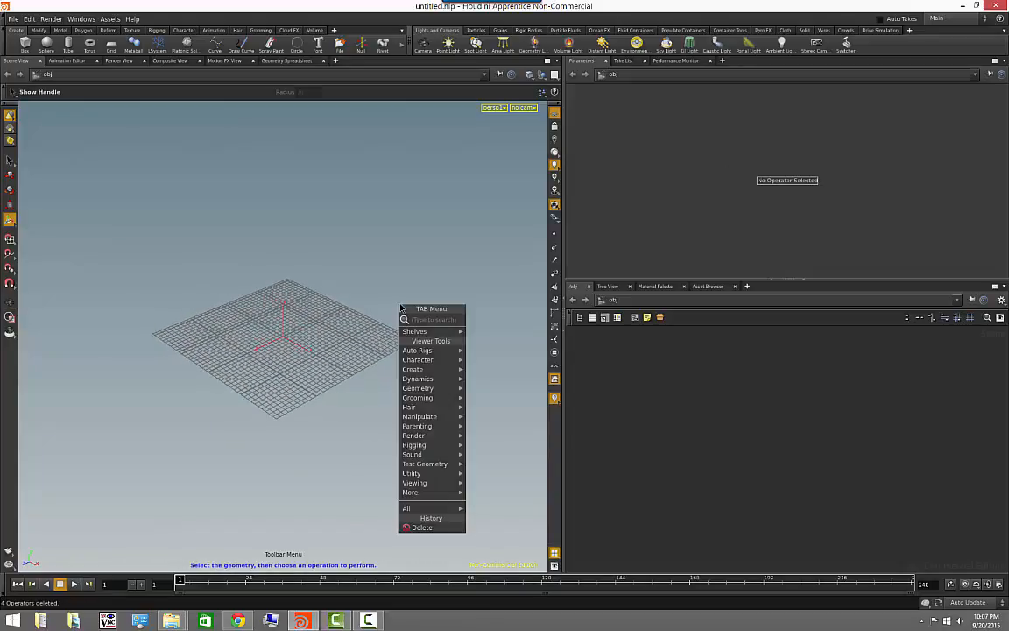
{"action": "mouse_move", "coordinate": [424, 333]}
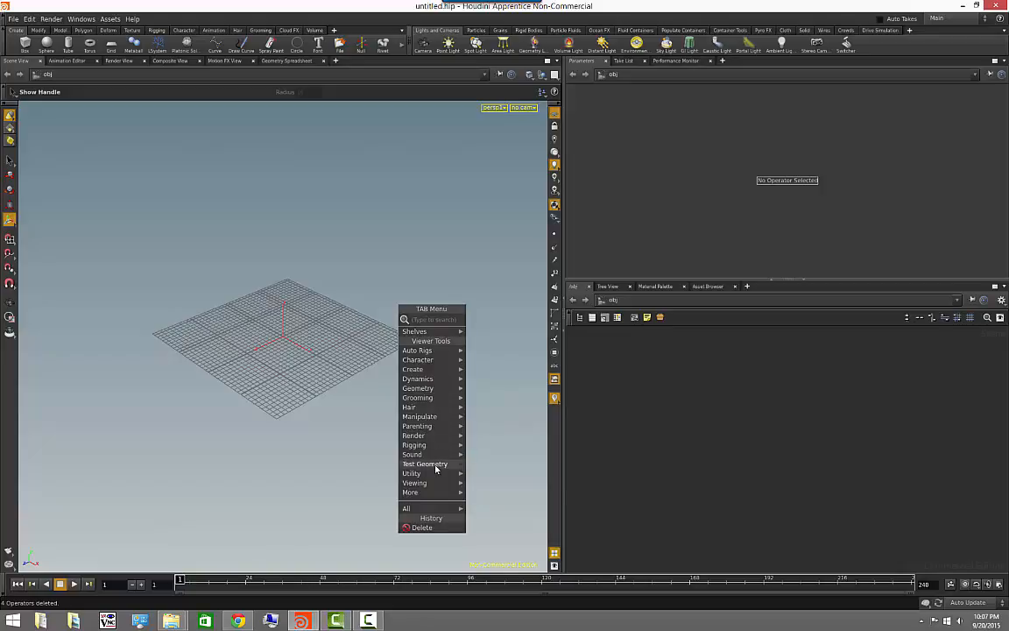
{"action": "mouse_move", "coordinate": [436, 451]}
{"action": "mouse_move", "coordinate": [434, 369]}
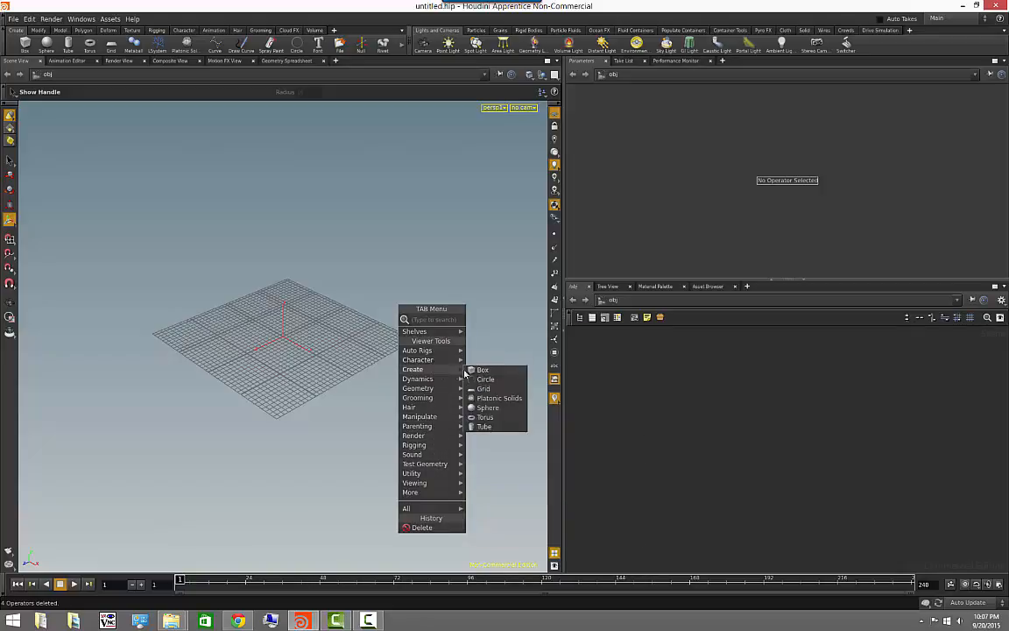
{"action": "left_click", "coordinate": [476, 372]}
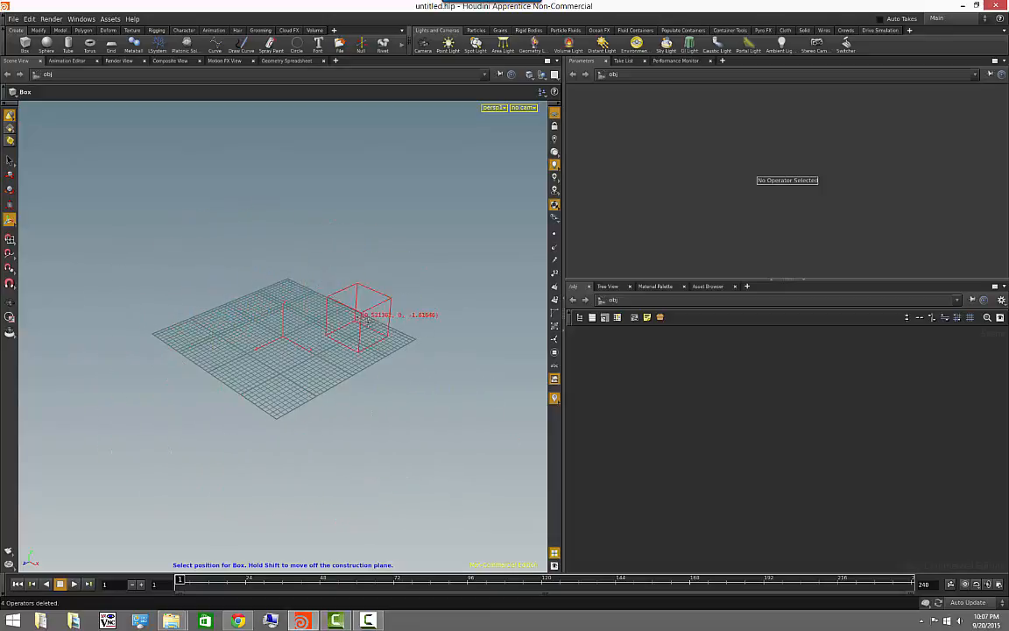
{"action": "left_click", "coordinate": [337, 330]}
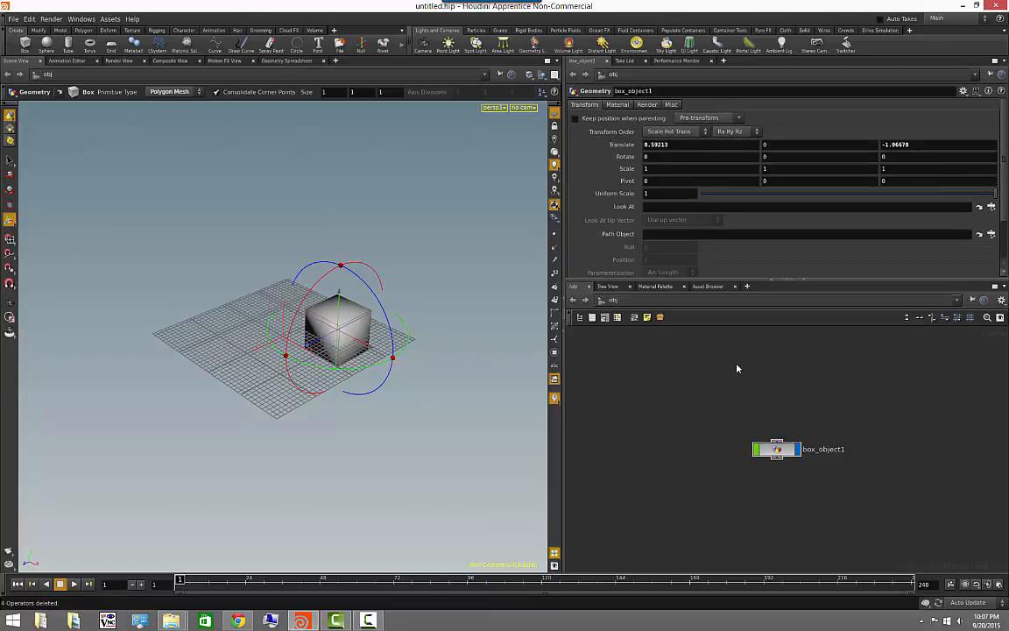
Add a Platonic Solids node from the Primitive category and move the tetrahedron to about X -1.61, Y -0.28
{"action": "key", "text": "Tab"}
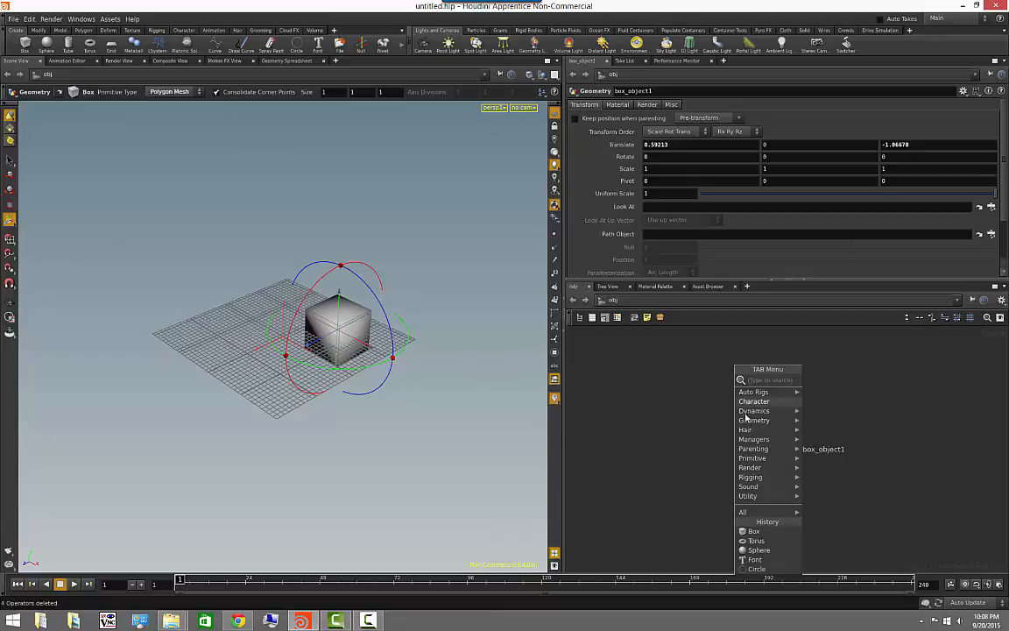
{"action": "mouse_move", "coordinate": [752, 458]}
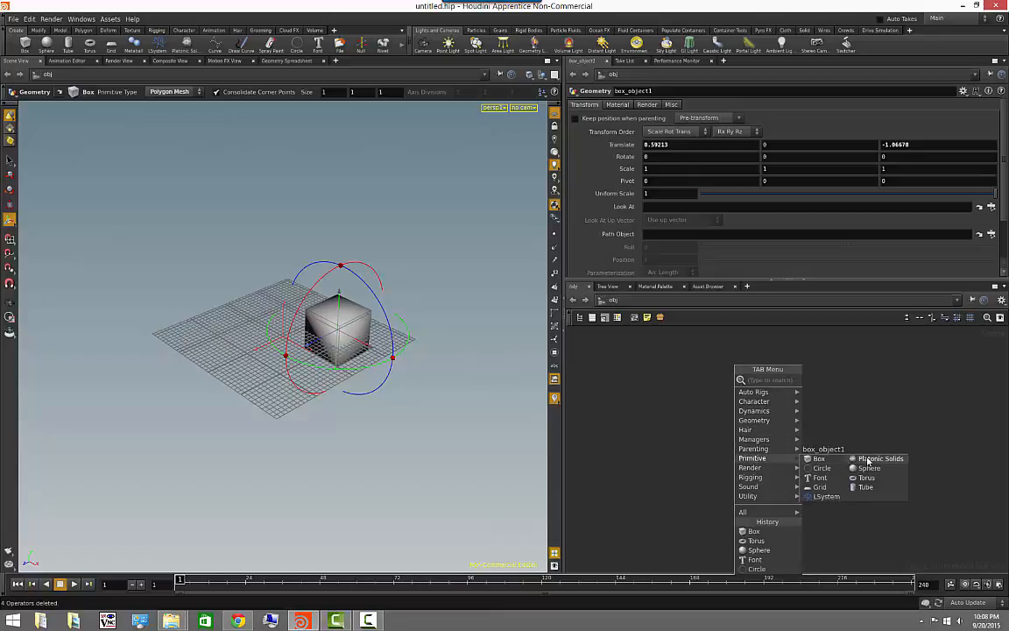
{"action": "left_click", "coordinate": [833, 461]}
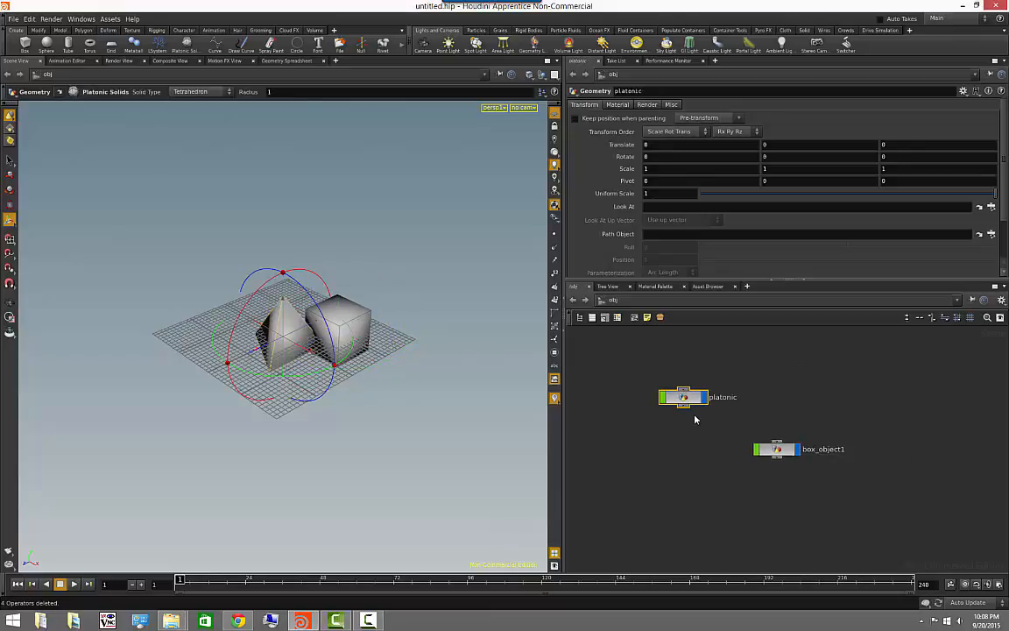
{"action": "left_click_drag", "start_coordinate": [262, 336], "coordinate": [260, 335]}
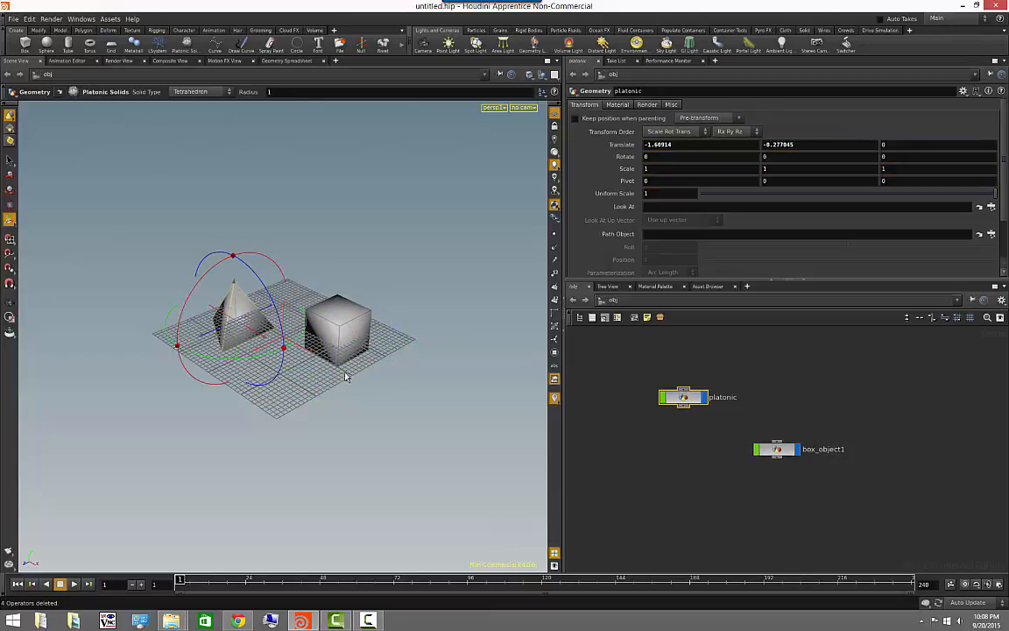
Select the platonic solid and box nodes together and delete them
{"action": "left_click", "coordinate": [746, 392]}
{"action": "middle_click_drag", "start_coordinate": [690, 382], "coordinate": [720, 394]}
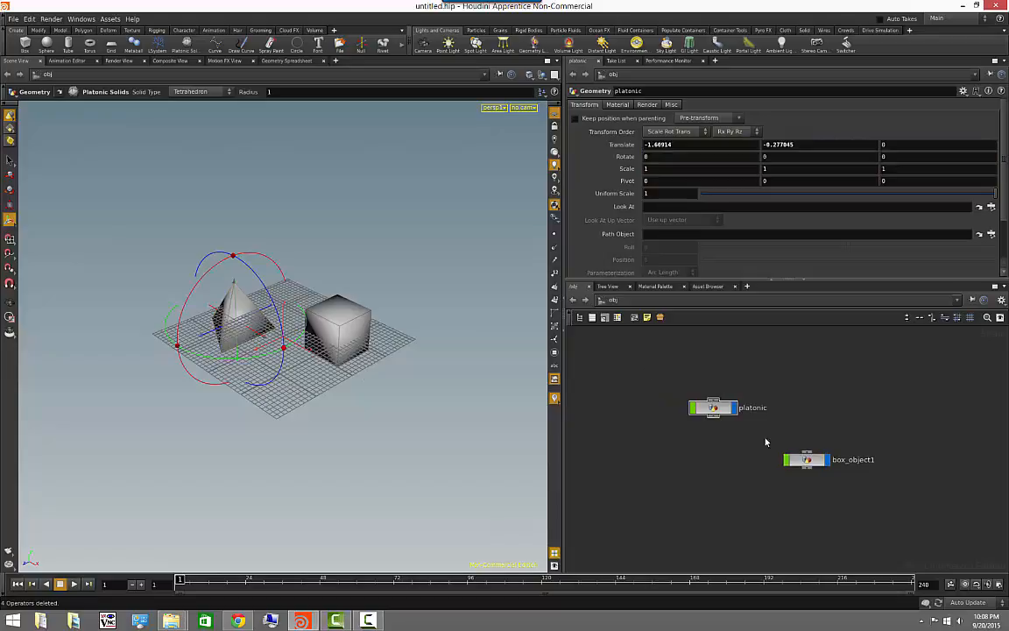
{"action": "left_click_drag", "start_coordinate": [653, 360], "coordinate": [905, 517]}
{"action": "key", "text": "Delete"}
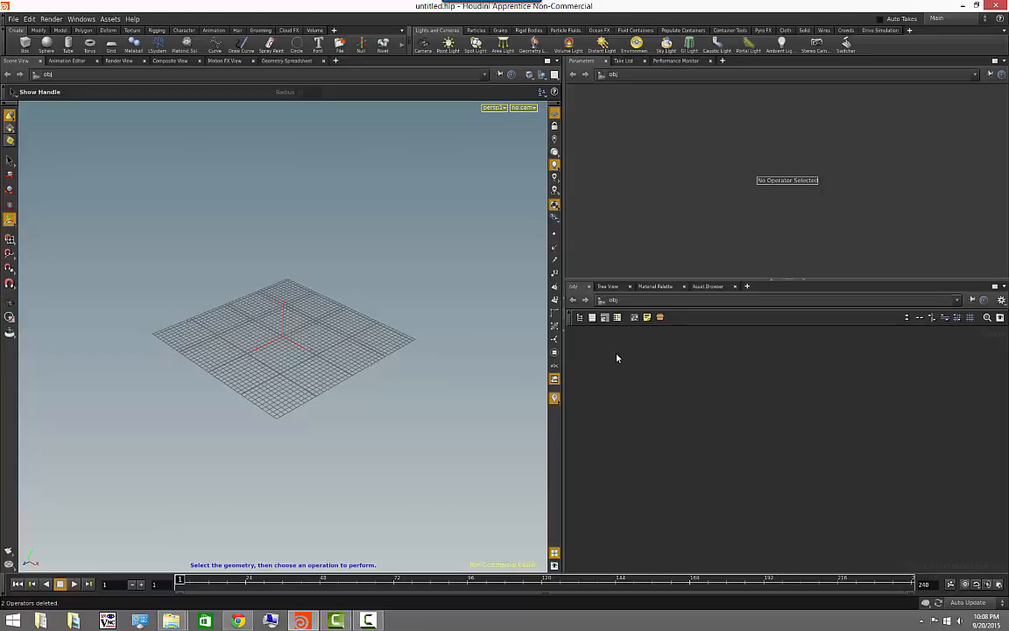
Add a Box node by searching for "box" and move it in the viewport to about Z -4
{"action": "key", "text": "Tab"}
{"action": "type", "text": "box"}
{"action": "key", "text": "Return"}
{"action": "left_click_drag", "start_coordinate": [617, 355], "coordinate": [665, 362]}
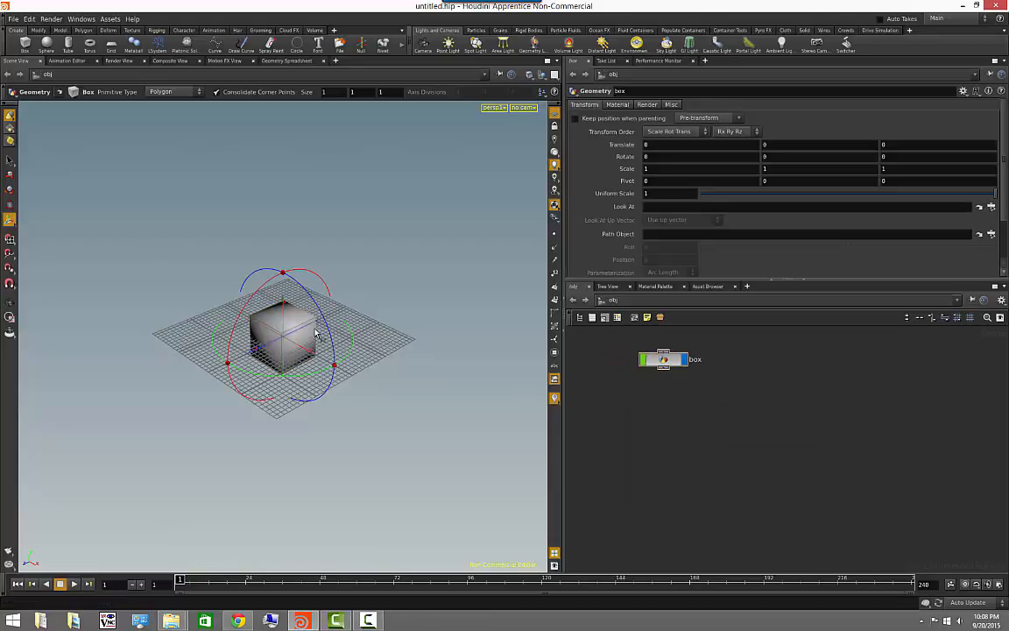
{"action": "middle_click_drag", "start_coordinate": [291, 337], "coordinate": [447, 285]}
Add a Sphere node, move the sphere to about X 2.26, Y -0.36, and set its uniform scale to about 0.48
{"action": "key", "text": "Tab"}
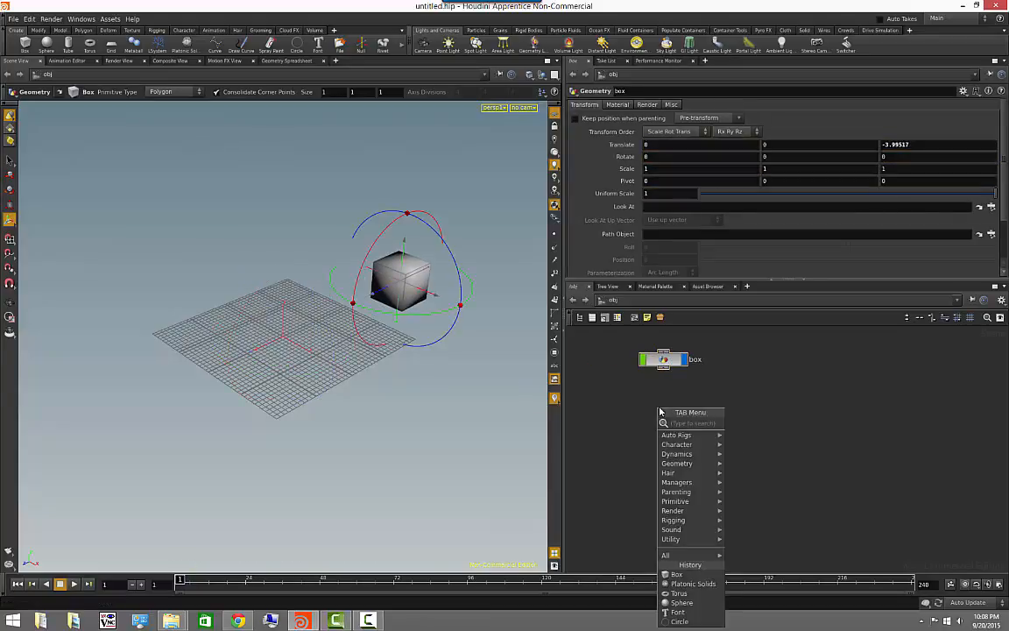
{"action": "type", "text": "sphere"}
{"action": "key", "text": "Return"}
{"action": "left_click", "coordinate": [660, 408]}
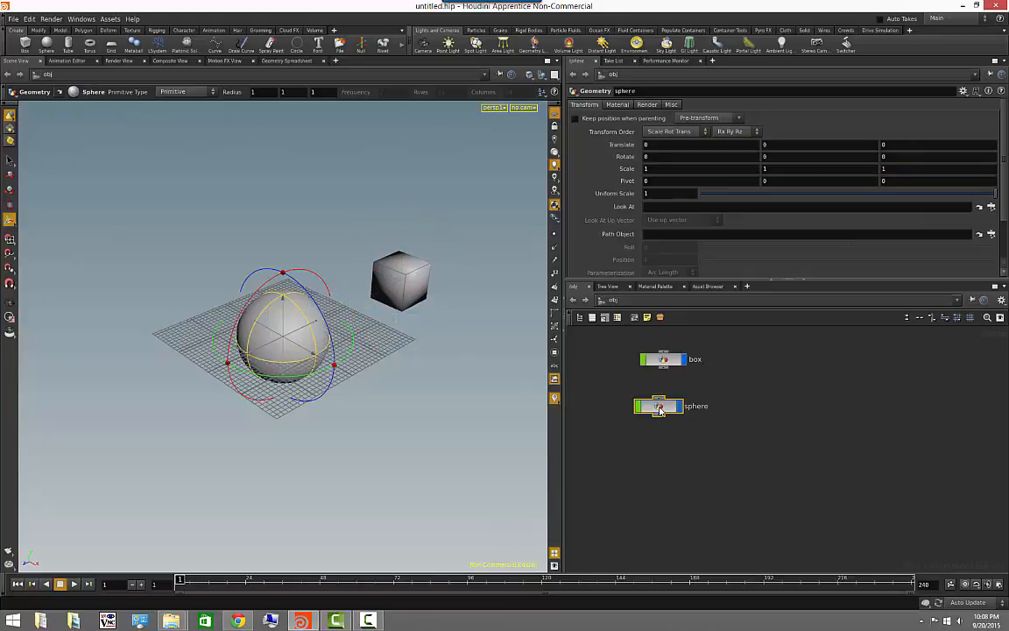
{"action": "left_click_drag", "start_coordinate": [662, 409], "coordinate": [799, 405]}
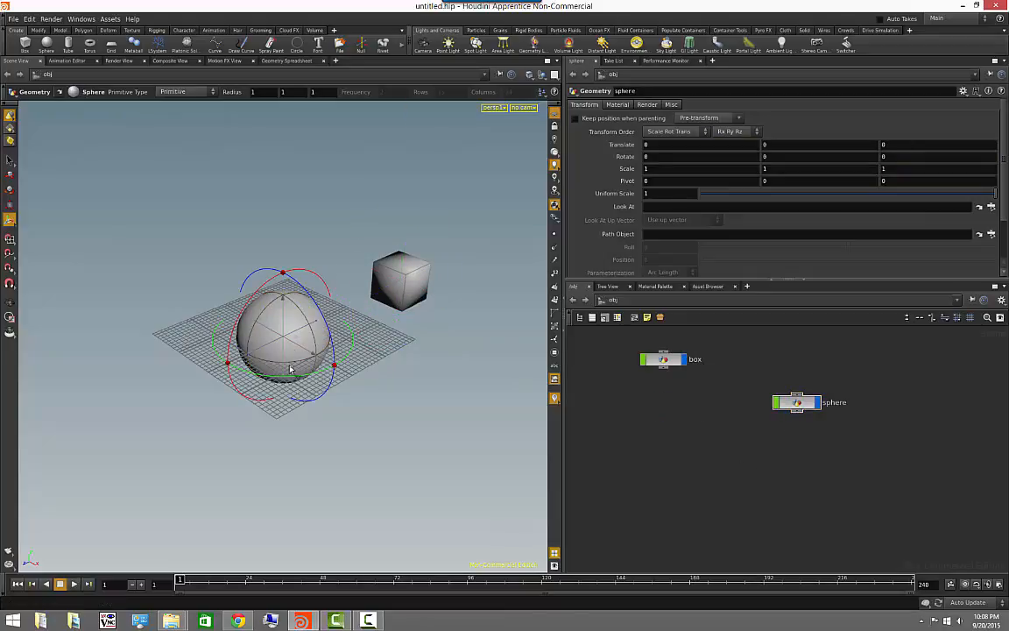
{"action": "middle_click_drag", "start_coordinate": [317, 356], "coordinate": [391, 413]}
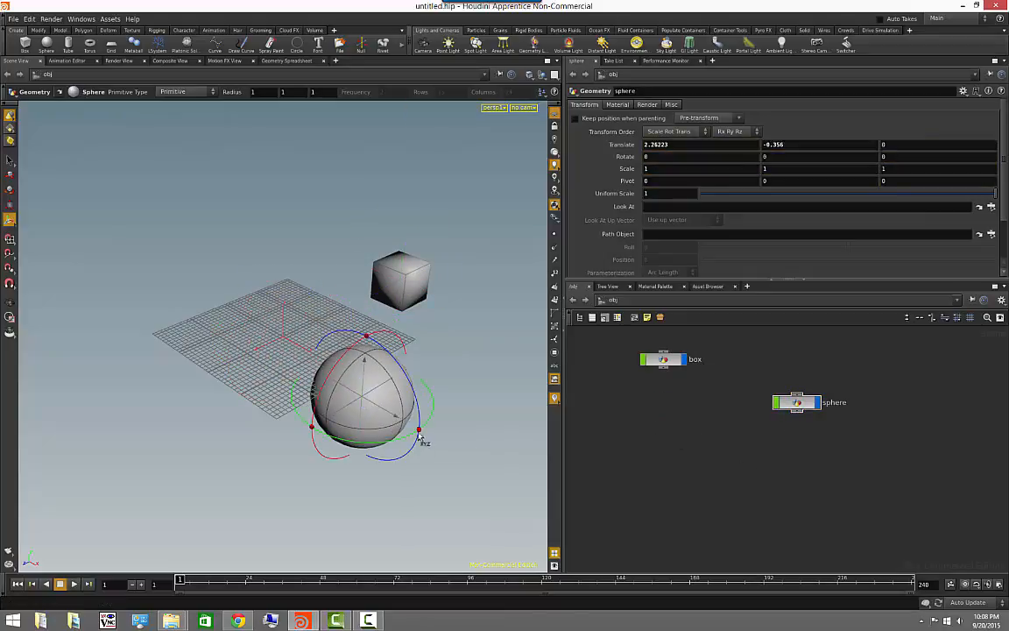
{"action": "left_click_drag", "start_coordinate": [997, 192], "coordinate": [843, 194]}
Add a Torus node, set its uniform scale to about 0.41, and move it to about X -1.40, Z 2.24
{"action": "key", "text": "Tab"}
{"action": "type", "text": "geo"}
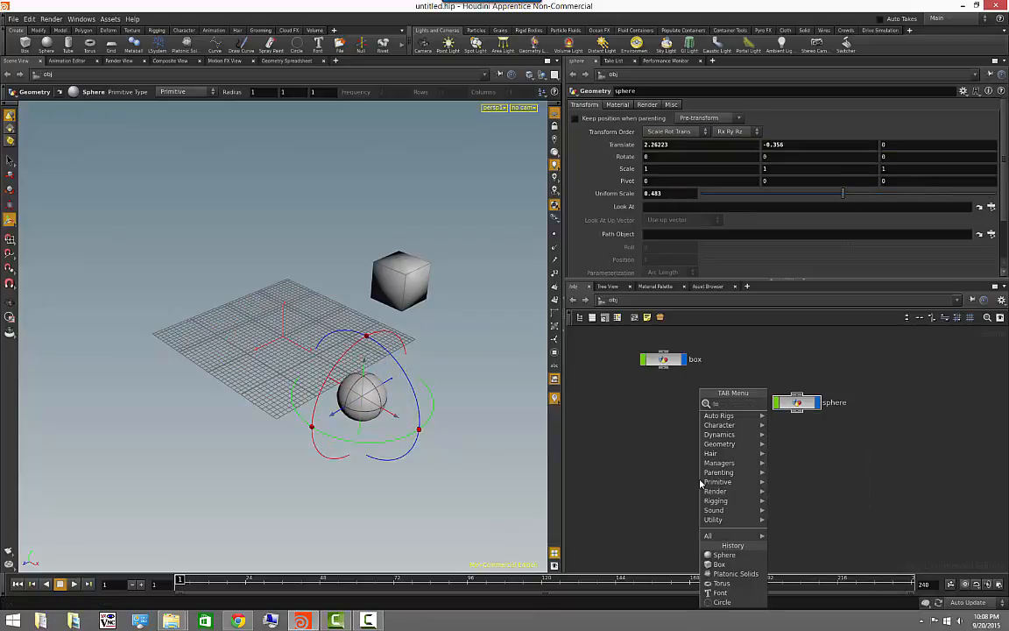
{"action": "key", "text": "Return"}
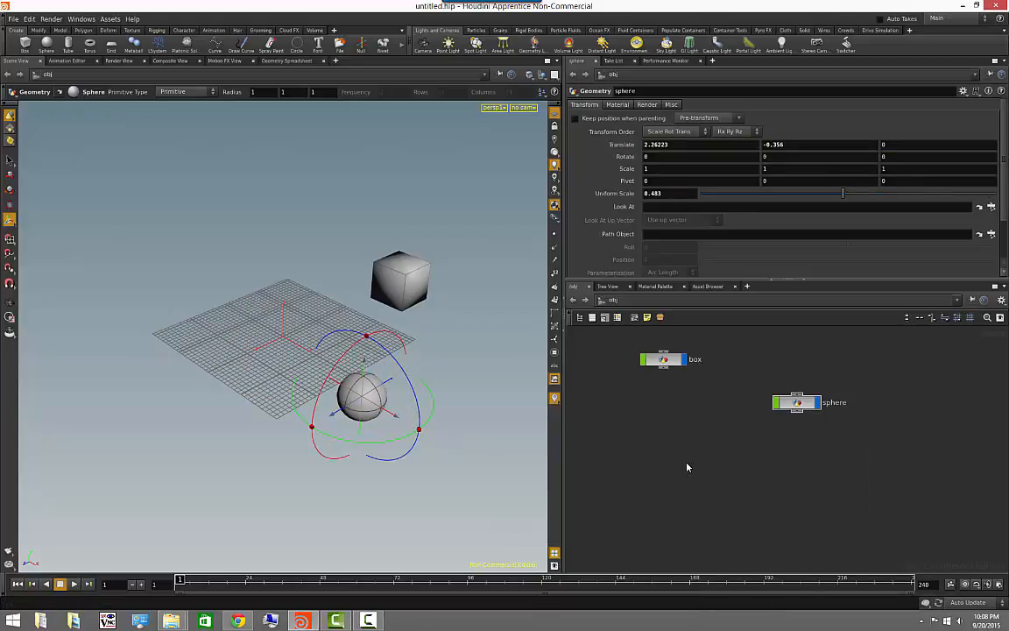
{"action": "left_click", "coordinate": [687, 464]}
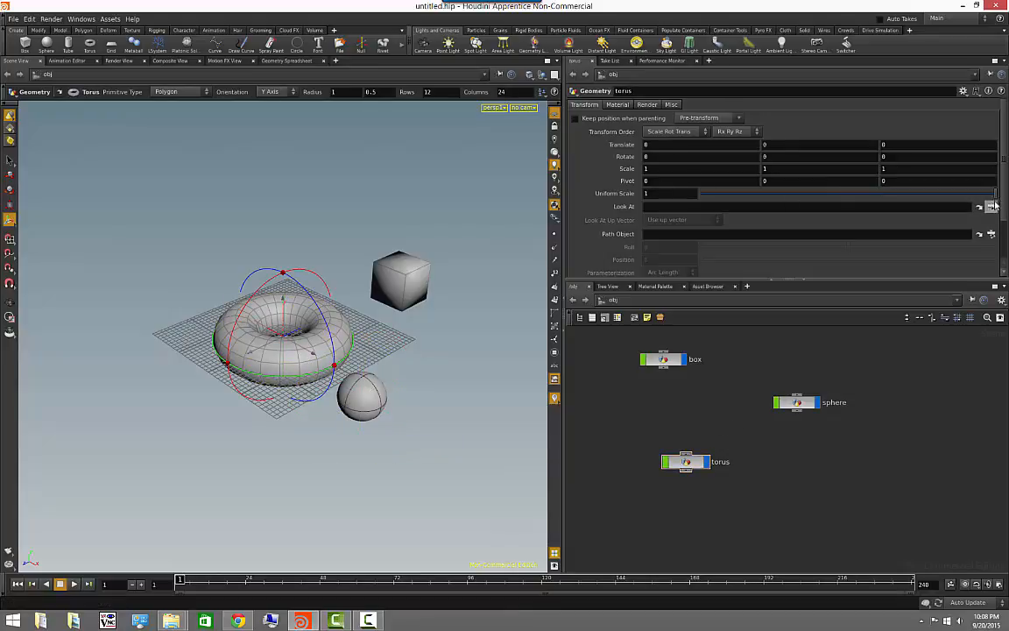
{"action": "left_click_drag", "start_coordinate": [995, 194], "coordinate": [822, 204]}
{"action": "left_click_drag", "start_coordinate": [384, 333], "coordinate": [377, 384], "text": "alt"}
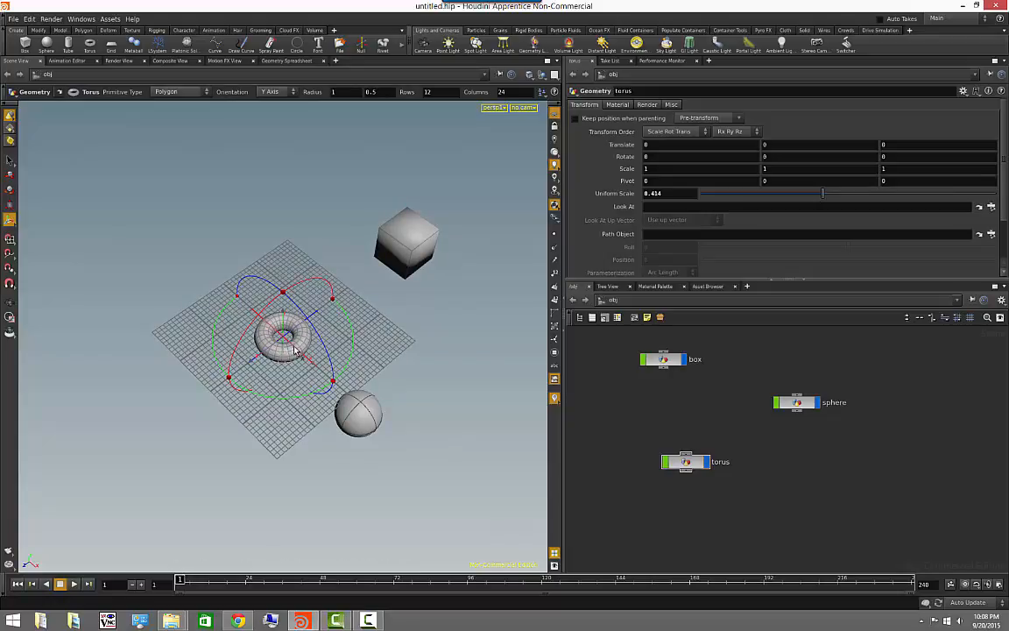
{"action": "left_click_drag", "start_coordinate": [290, 348], "coordinate": [119, 367]}
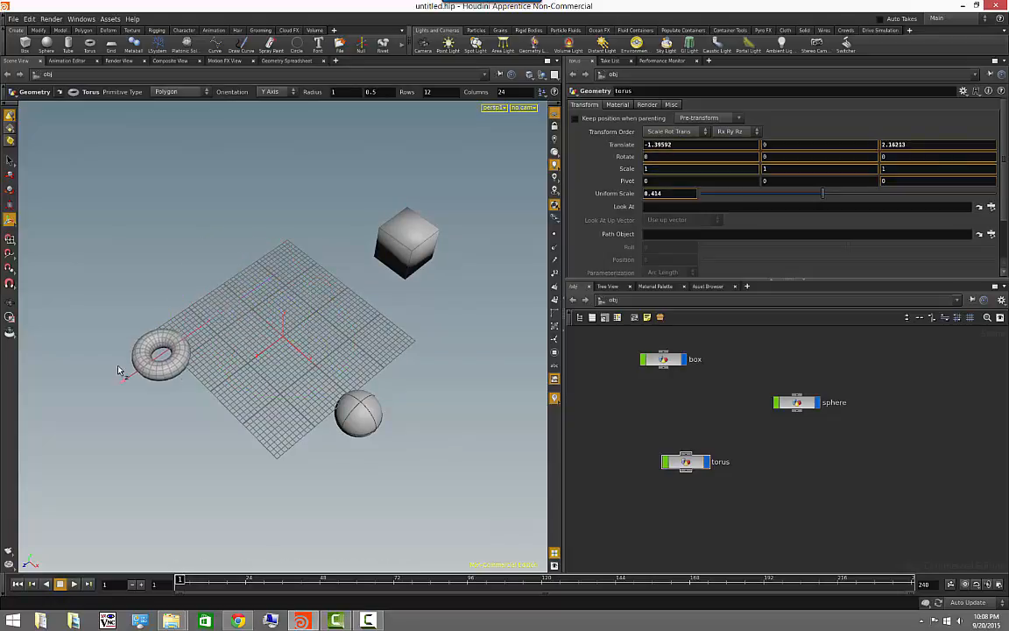
Rearrange the sphere and torus nodes in the object network
{"action": "middle_click_drag", "start_coordinate": [714, 408], "coordinate": [717, 425]}
{"action": "left_click_drag", "start_coordinate": [803, 423], "coordinate": [777, 430]}
{"action": "left_click_drag", "start_coordinate": [703, 476], "coordinate": [673, 484]}
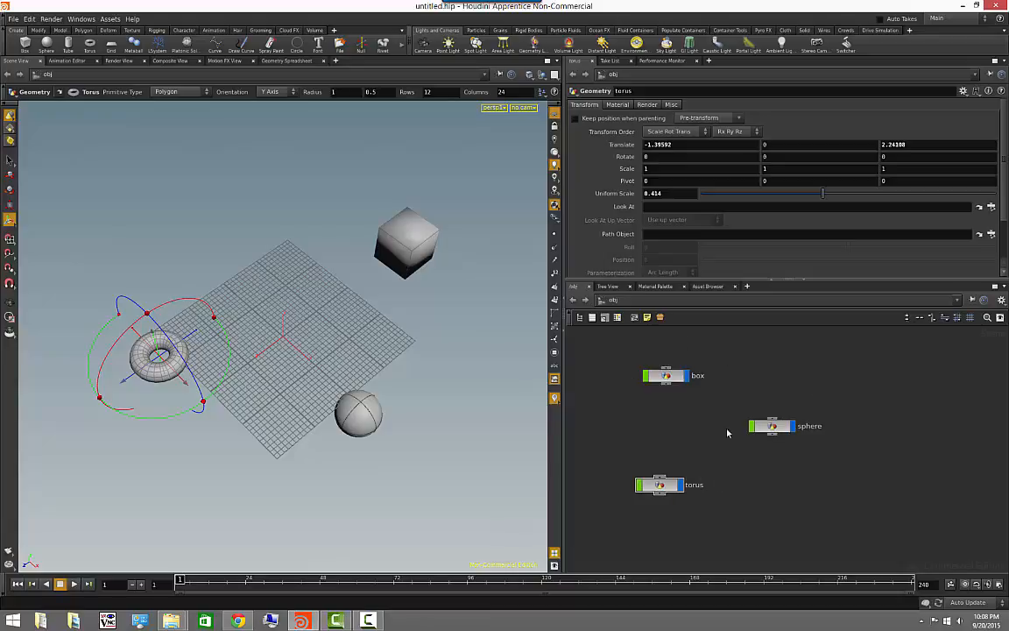
{"action": "middle_click_drag", "start_coordinate": [727, 433], "coordinate": [745, 426]}
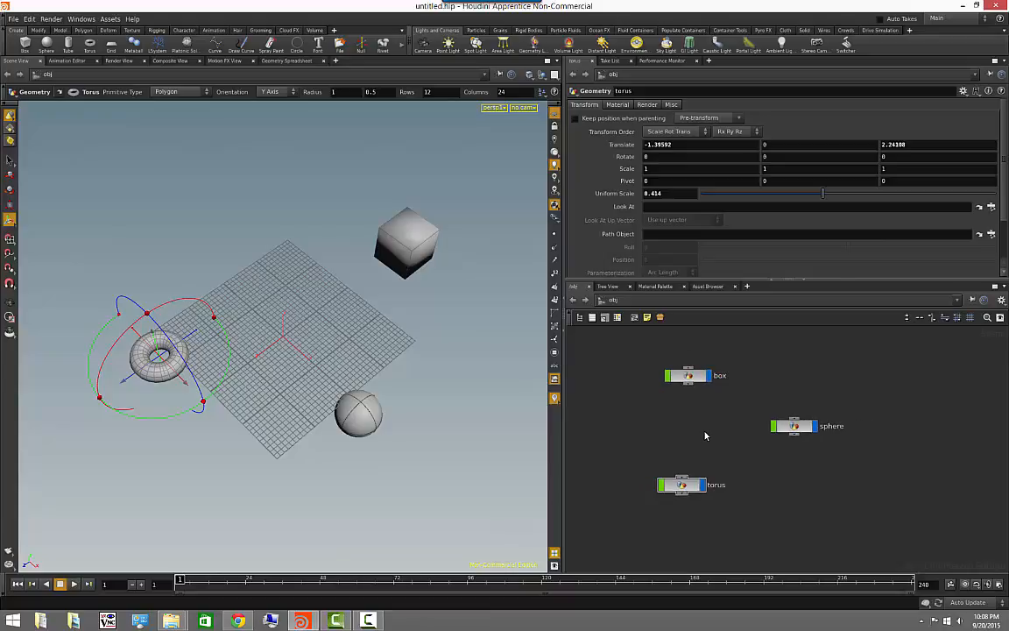
Toggle the display flags of the box, sphere and torus nodes off and back on
{"action": "left_click", "coordinate": [710, 376]}
{"action": "left_click", "coordinate": [710, 377]}
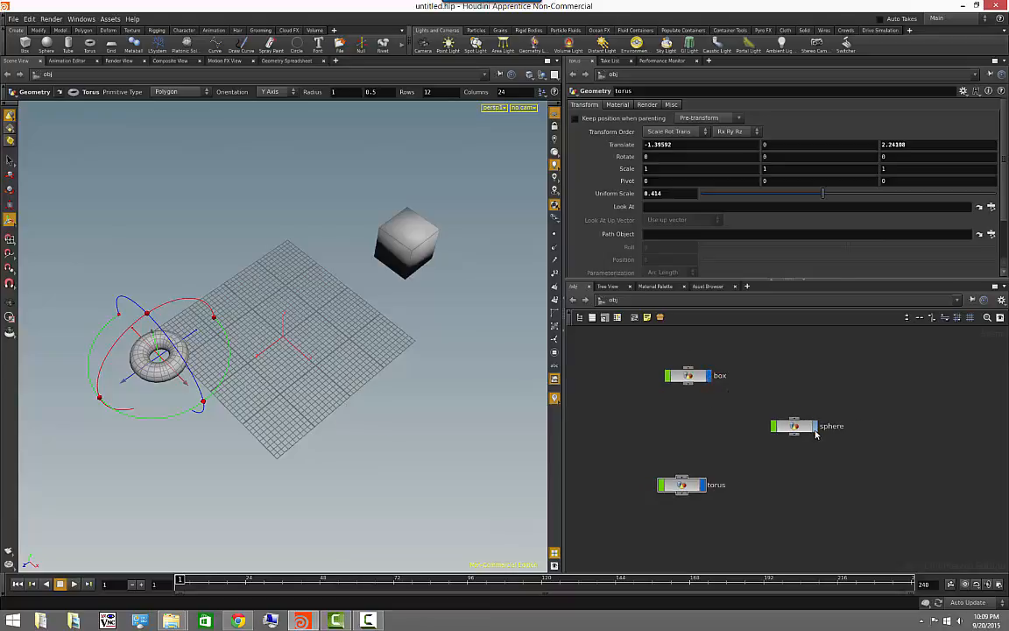
{"action": "left_click", "coordinate": [704, 484]}
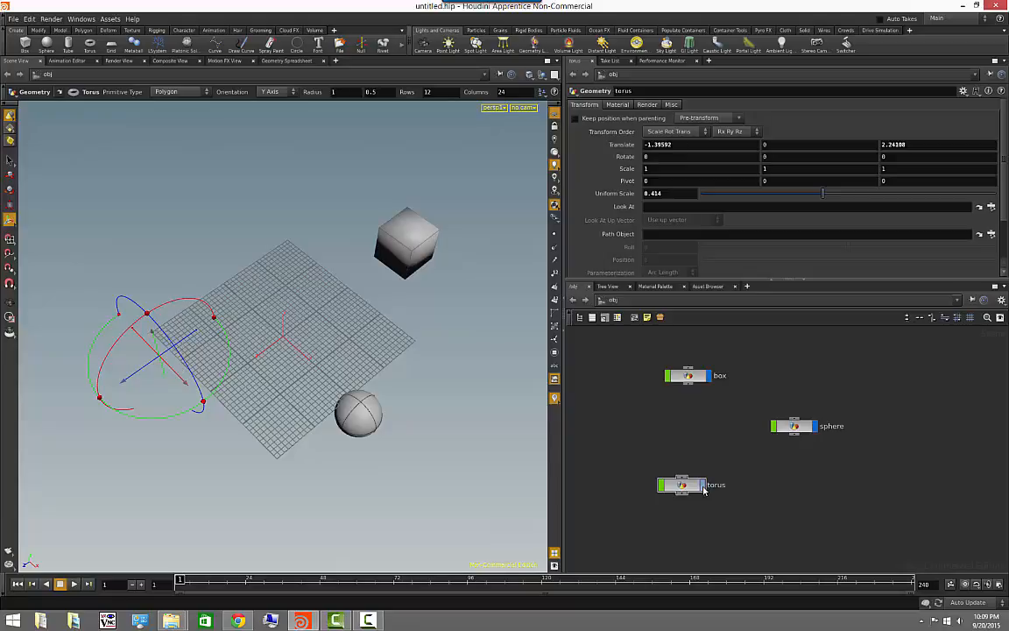
{"action": "left_click", "coordinate": [704, 485]}
Turn off the selectable flags on the box and torus nodes, testing box selection in the viewport in between
{"action": "left_click", "coordinate": [668, 377]}
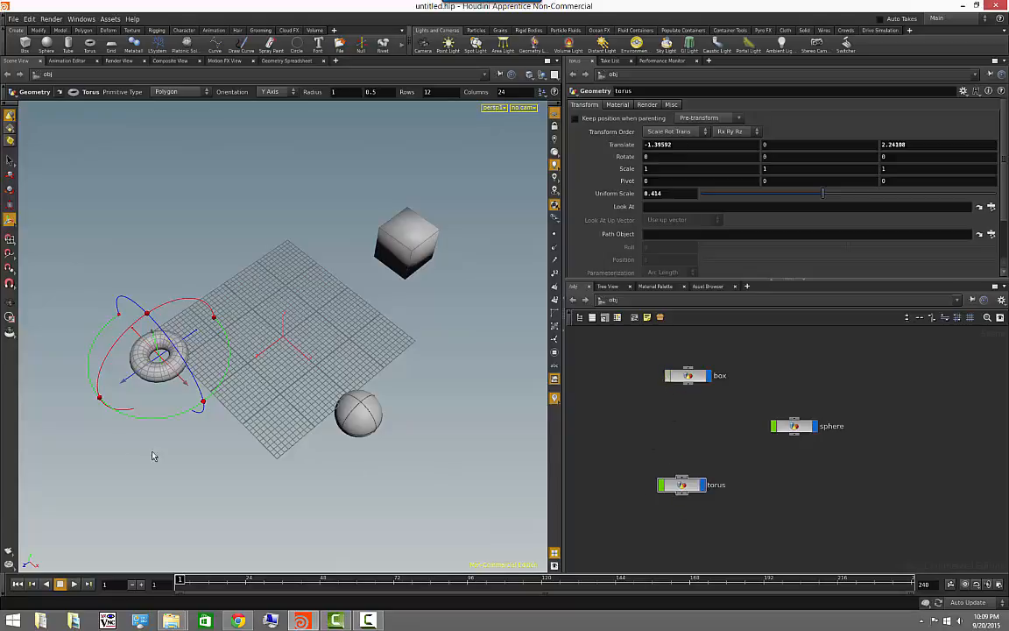
{"action": "left_click_drag", "start_coordinate": [225, 444], "coordinate": [46, 190]}
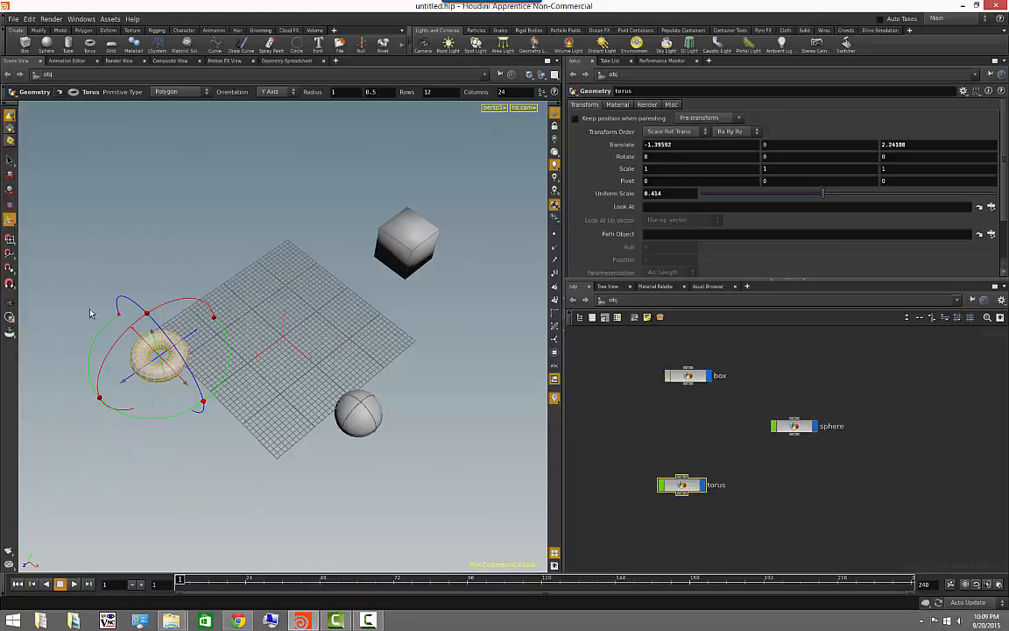
{"action": "left_click", "coordinate": [219, 477]}
{"action": "left_click", "coordinate": [682, 488]}
{"action": "left_click", "coordinate": [659, 487]}
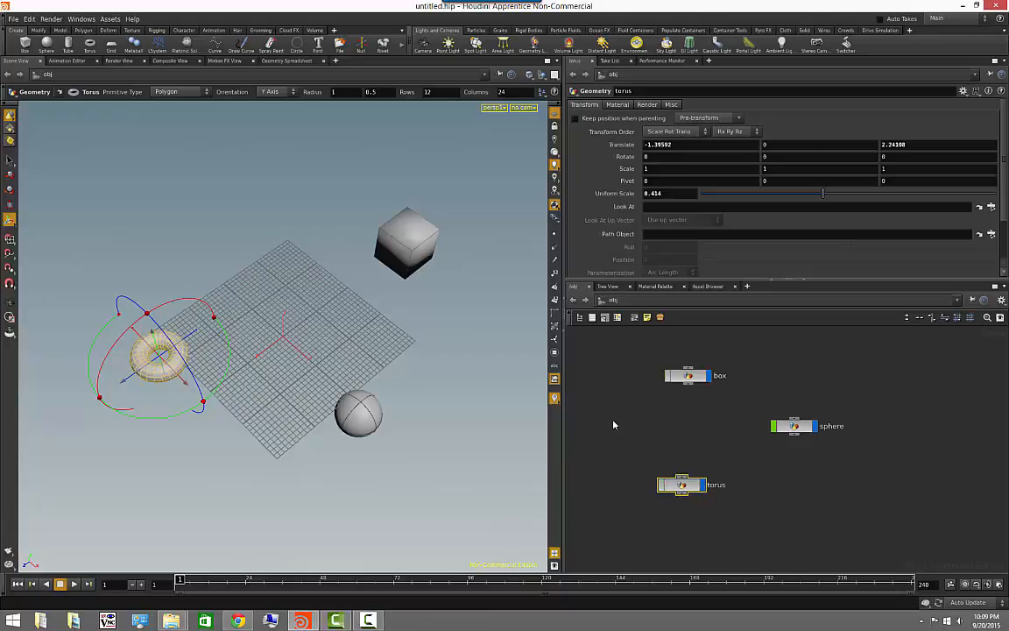
With the Select tool, try to select the torus in the viewport and then select the sphere
{"action": "left_click", "coordinate": [9, 160]}
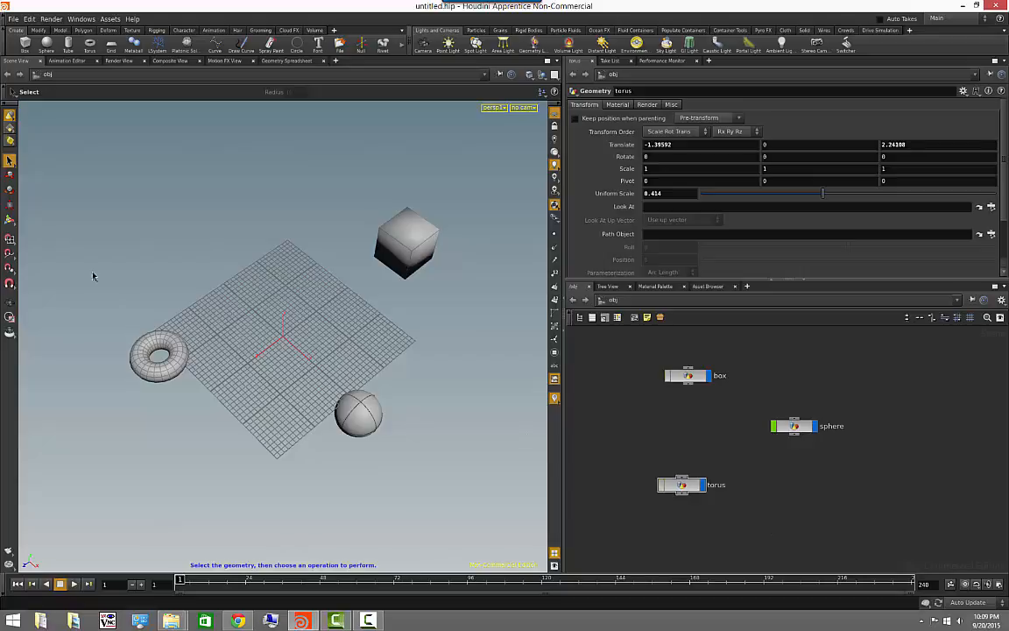
{"action": "left_click_drag", "start_coordinate": [86, 252], "coordinate": [265, 517]}
{"action": "left_click", "coordinate": [358, 409]}
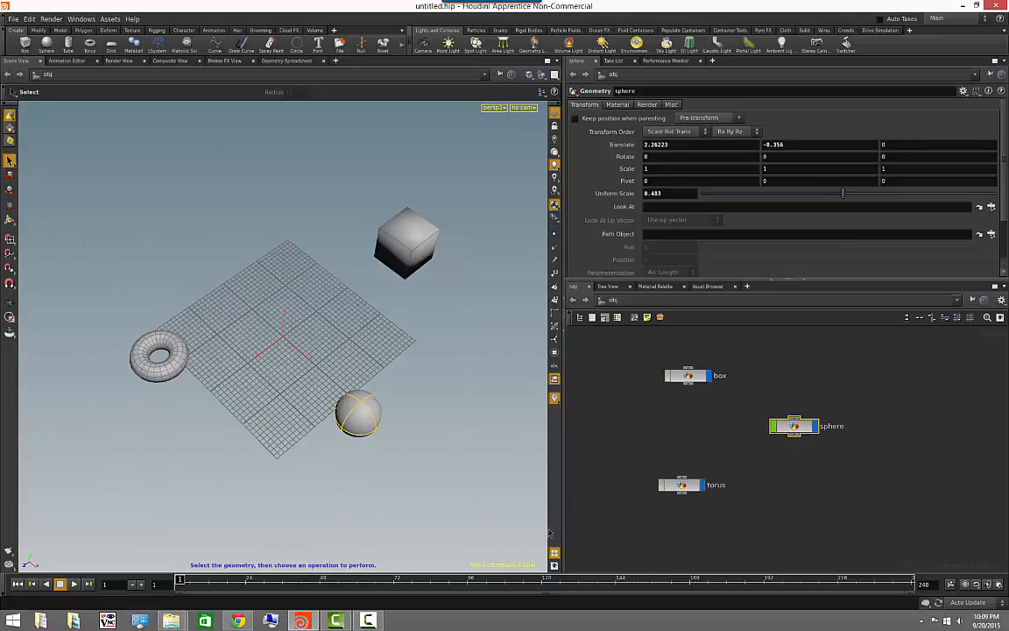
Turn the selectable flags of the torus and box nodes back on
{"action": "left_click", "coordinate": [719, 548]}
{"action": "left_click", "coordinate": [662, 484]}
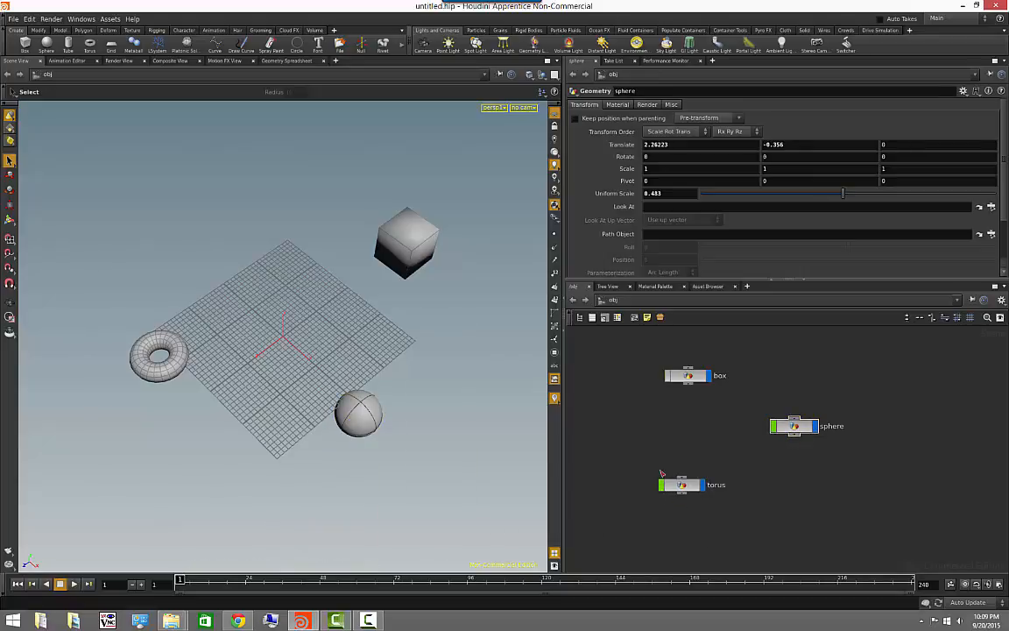
{"action": "left_click", "coordinate": [669, 375]}
Shift the sphere node slightly downward in the object network
{"action": "left_click_drag", "start_coordinate": [778, 429], "coordinate": [770, 443]}
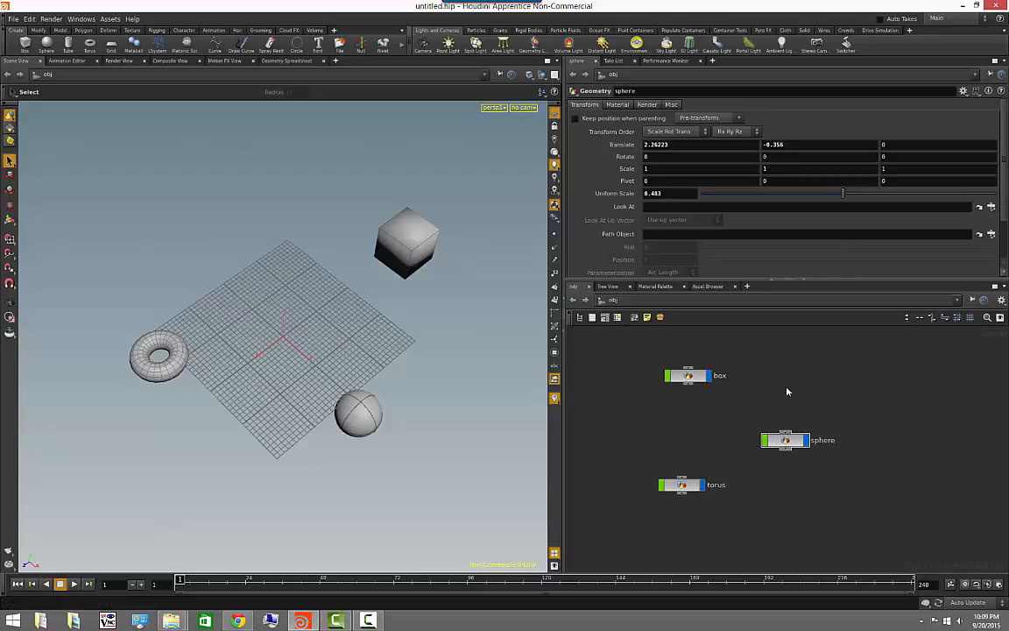
{"action": "scroll", "coordinate": [690, 451], "scroll_direction": "up", "scroll_amount": 2}
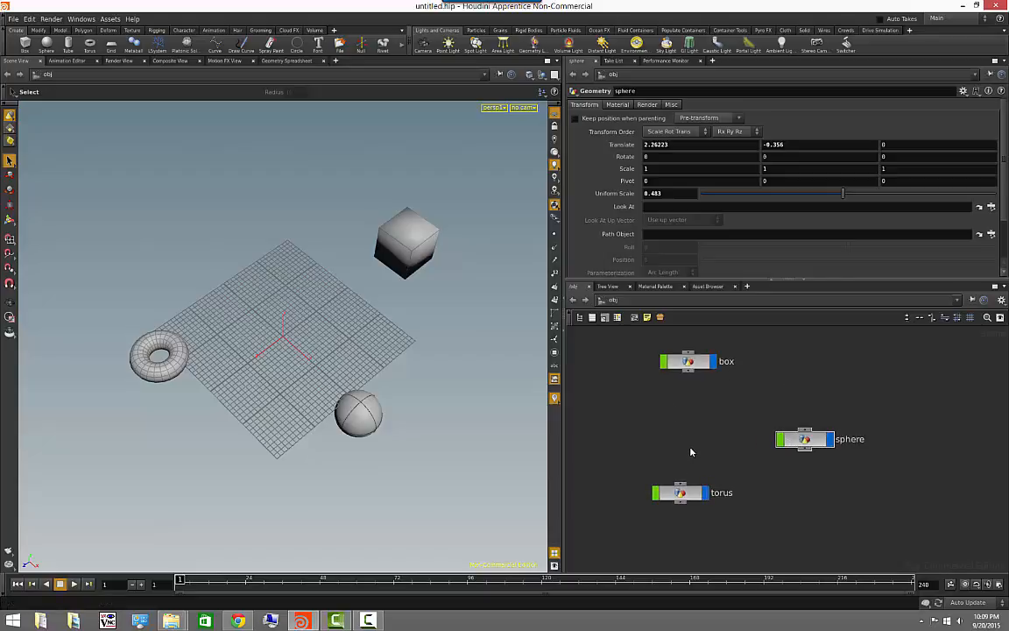
{"action": "middle_click_drag", "start_coordinate": [678, 442], "coordinate": [679, 459]}
{"action": "scroll", "coordinate": [680, 463], "scroll_direction": "down", "scroll_amount": 1}
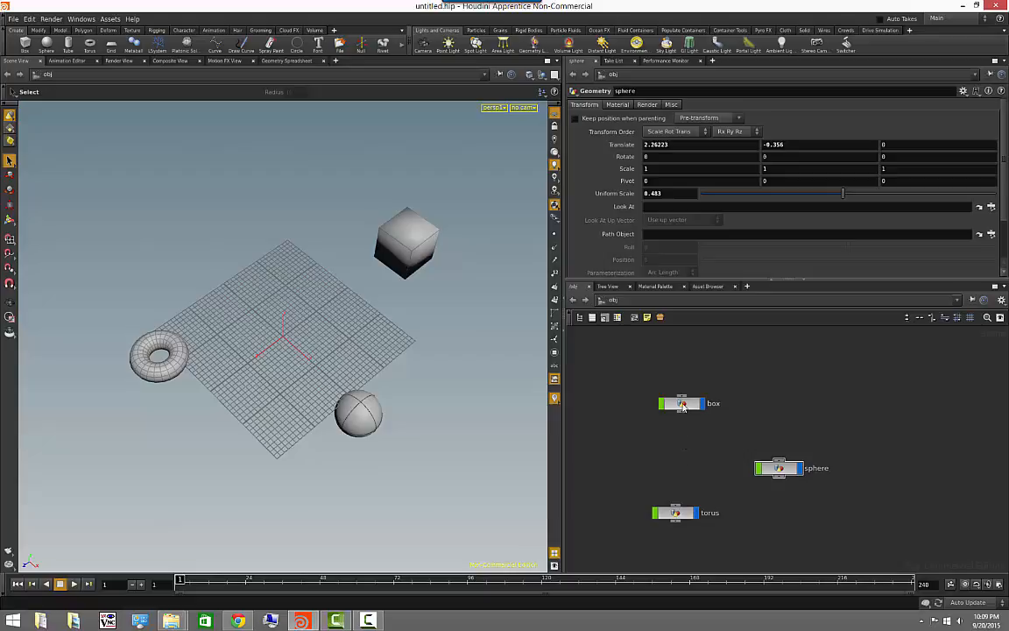
Rotate the box to about -22.5 and the sphere to about 21.3 degrees around Y
{"action": "left_click", "coordinate": [407, 236]}
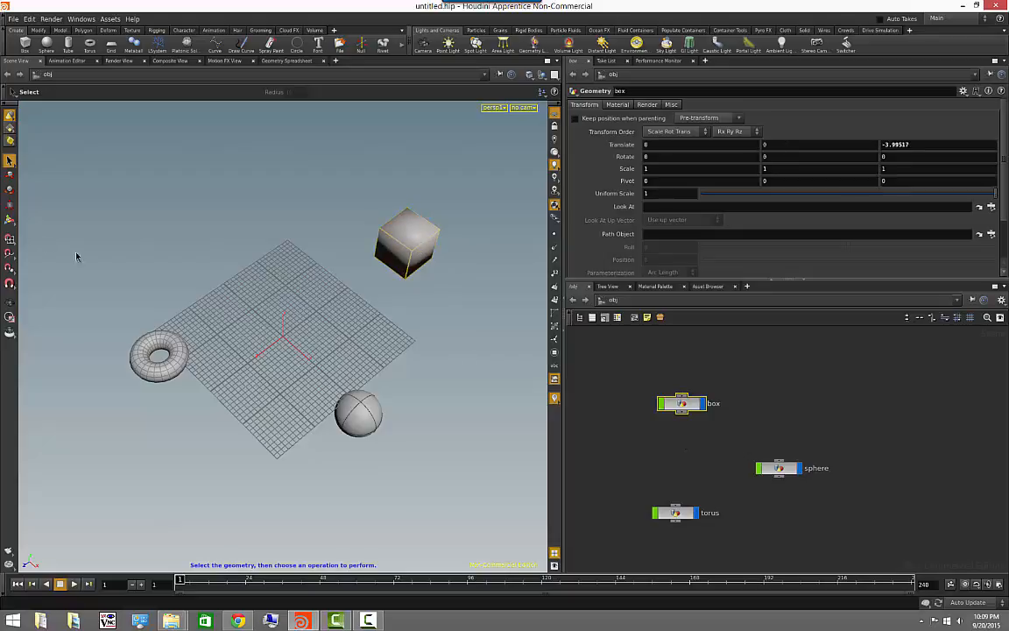
{"action": "left_click", "coordinate": [9, 190]}
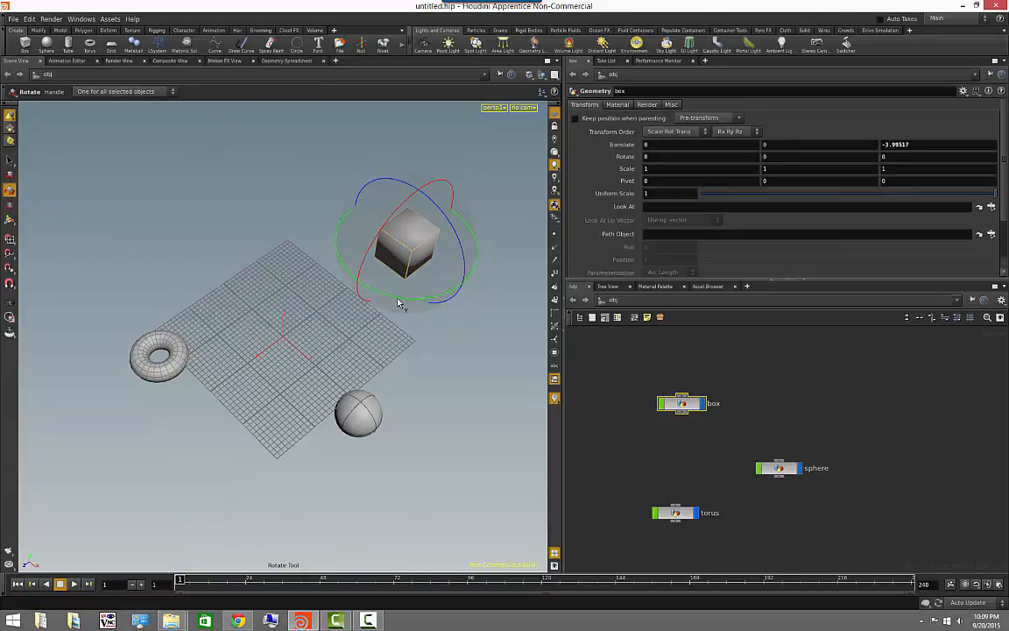
{"action": "left_click_drag", "start_coordinate": [398, 302], "coordinate": [335, 277]}
{"action": "left_click", "coordinate": [357, 412]}
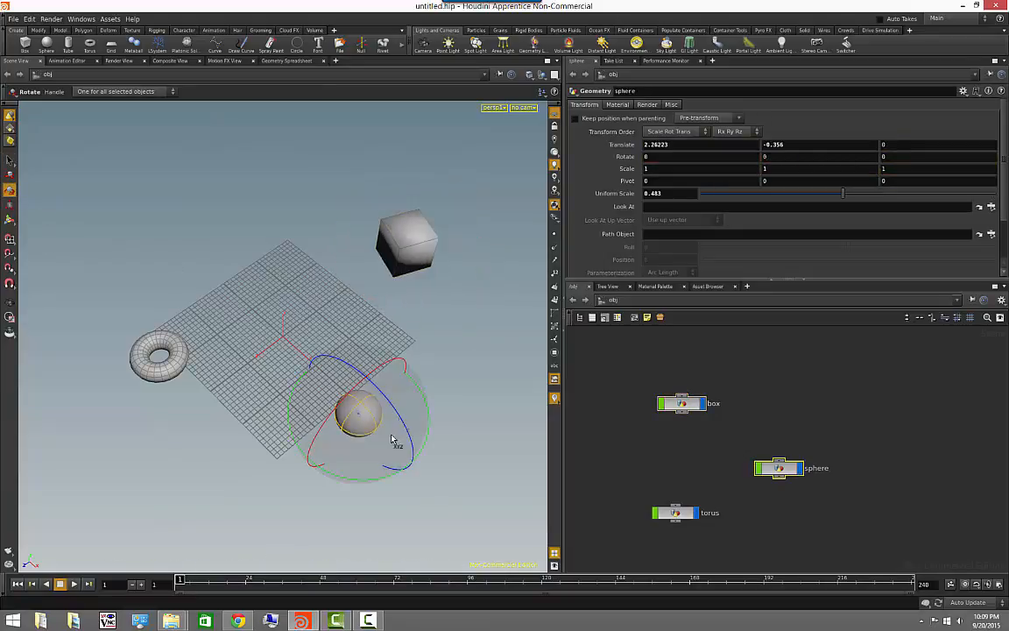
{"action": "left_click_drag", "start_coordinate": [358, 485], "coordinate": [385, 481]}
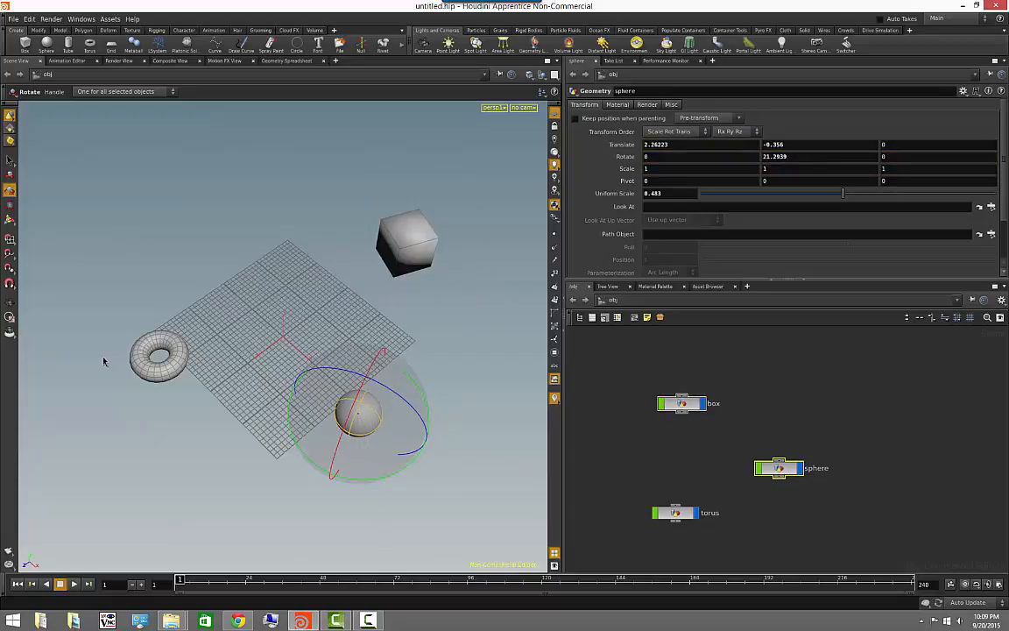
Rotate the torus to about -14.5 degrees around Y and about -5.4 degrees around X
{"action": "left_click", "coordinate": [142, 342]}
{"action": "left_click_drag", "start_coordinate": [178, 375], "coordinate": [127, 388]}
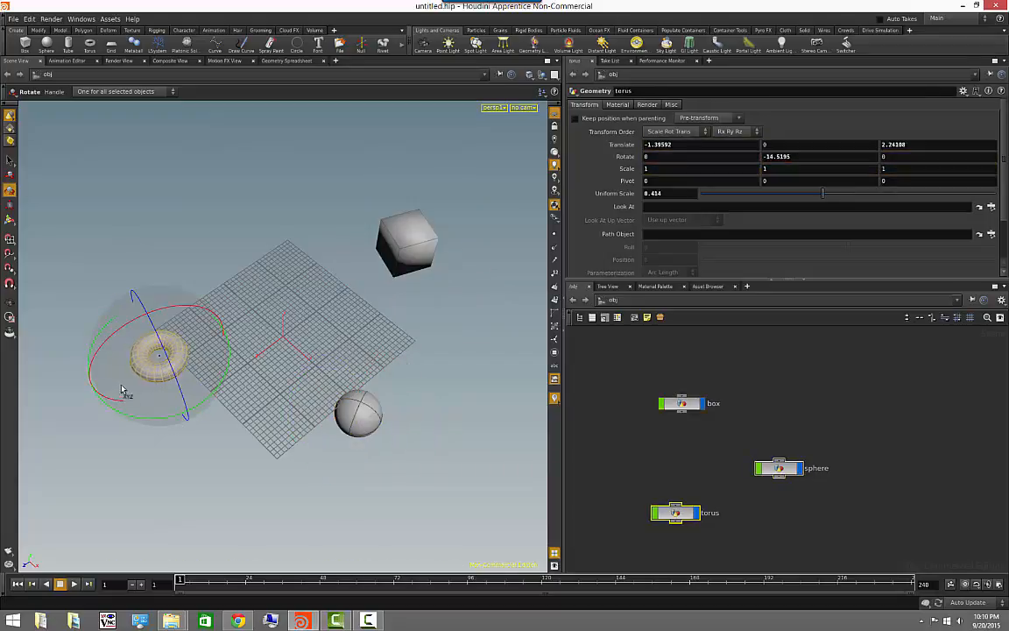
{"action": "mouse_move", "coordinate": [99, 348]}
{"action": "left_mouse_down"}
{"action": "mouse_move", "coordinate": [117, 338]}
{"action": "mouse_move", "coordinate": [104, 344]}
{"action": "left_mouse_up"}
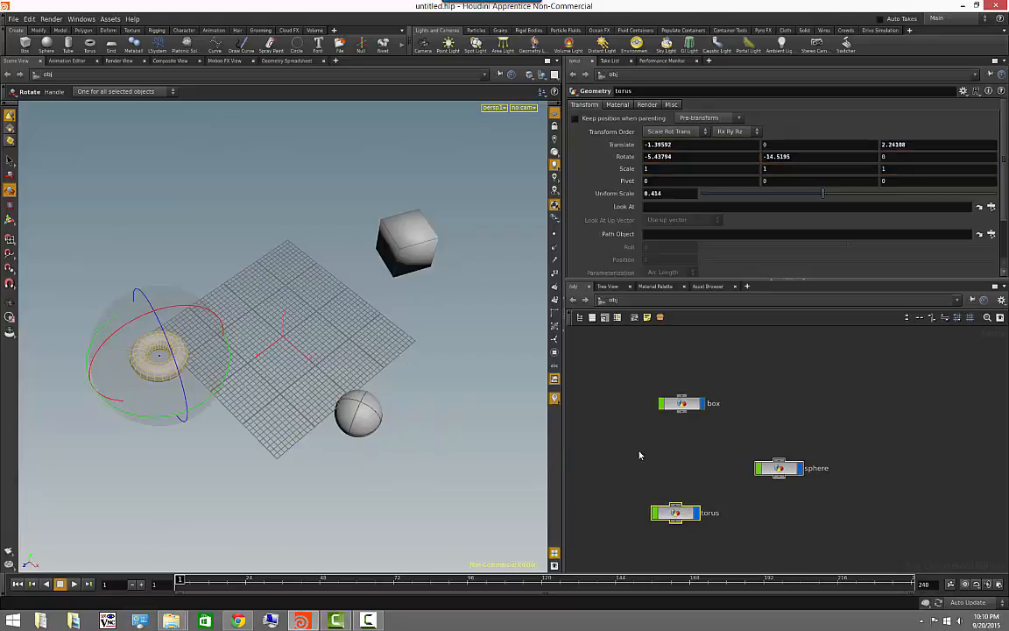
Parent the torus to the box by wiring the box node's output to the torus node's input, undoing and repeating the connection once
{"action": "left_click", "coordinate": [662, 453]}
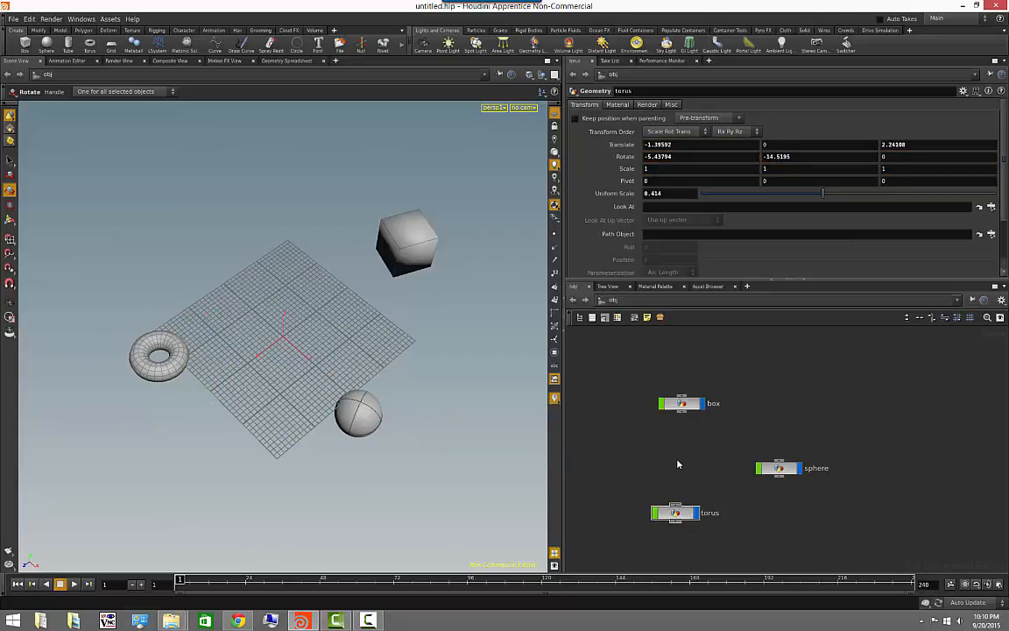
{"action": "scroll", "coordinate": [682, 444], "scroll_direction": "up", "scroll_amount": 2}
{"action": "scroll", "coordinate": [683, 444], "scroll_direction": "down", "scroll_amount": 1}
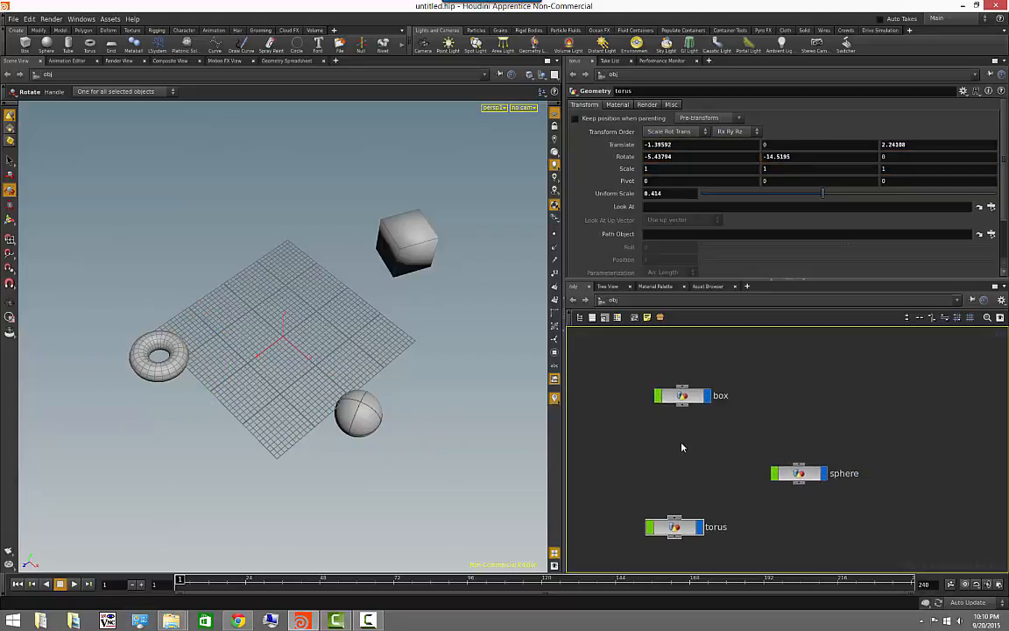
{"action": "middle_click_drag", "start_coordinate": [682, 445], "coordinate": [679, 435]}
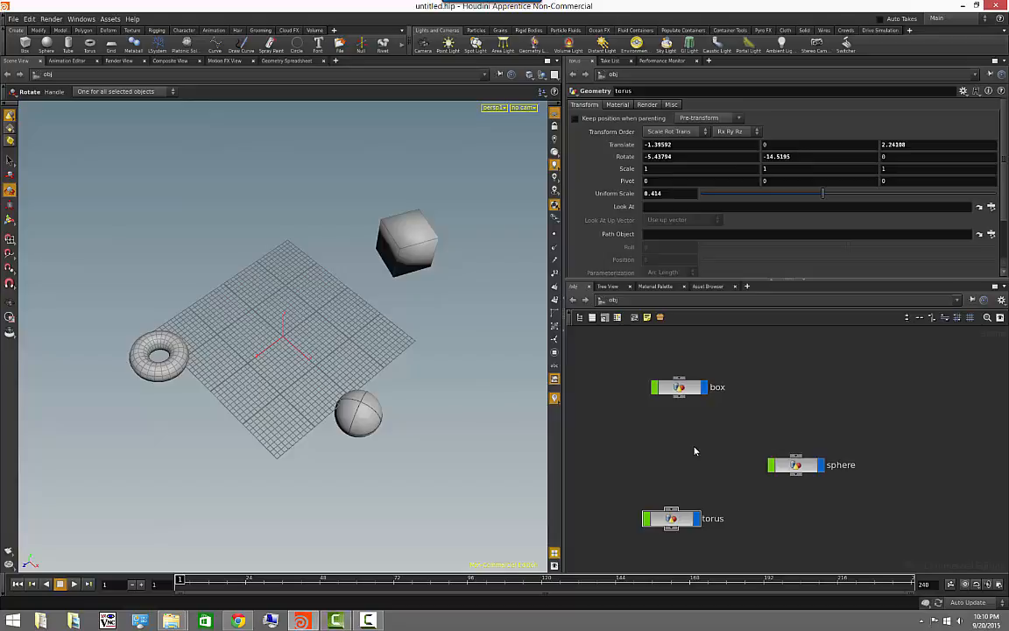
{"action": "scroll", "coordinate": [695, 450], "scroll_direction": "up", "scroll_amount": 1}
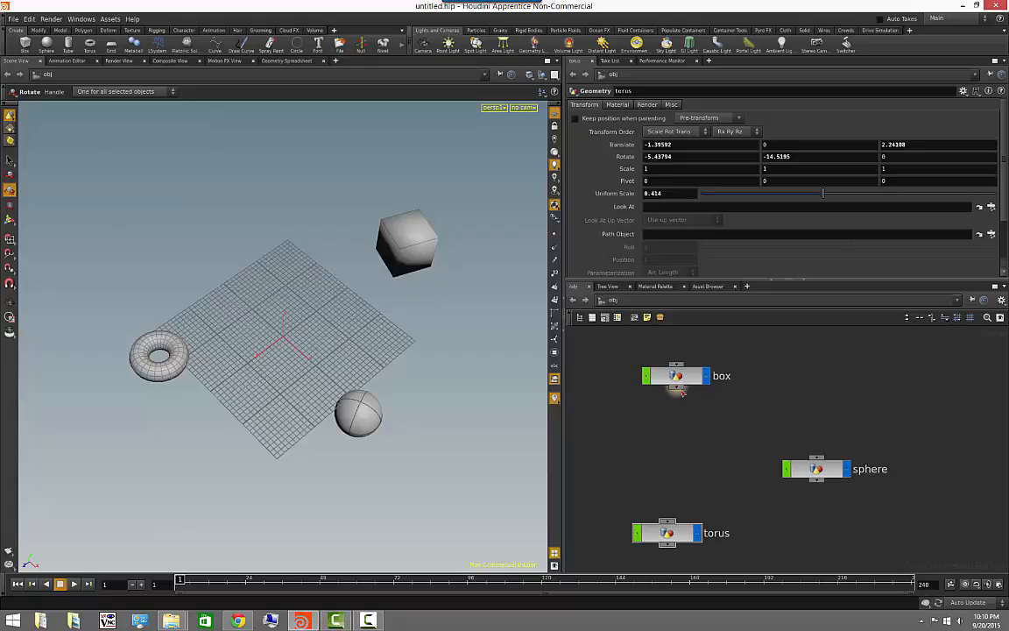
{"action": "left_click_drag", "start_coordinate": [682, 392], "coordinate": [667, 518]}
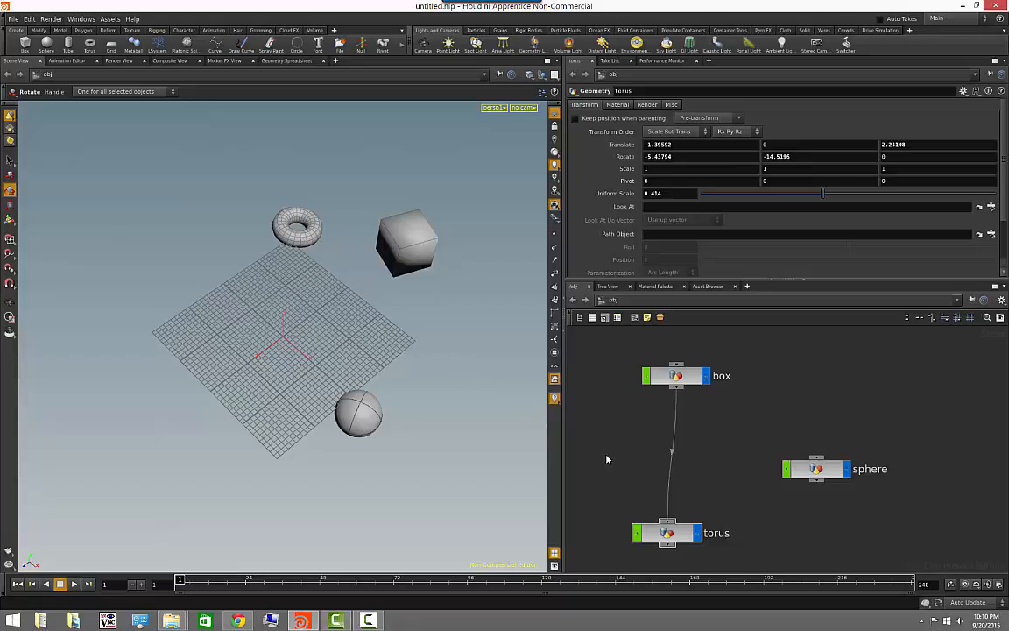
{"action": "key", "text": "ctrl+z"}
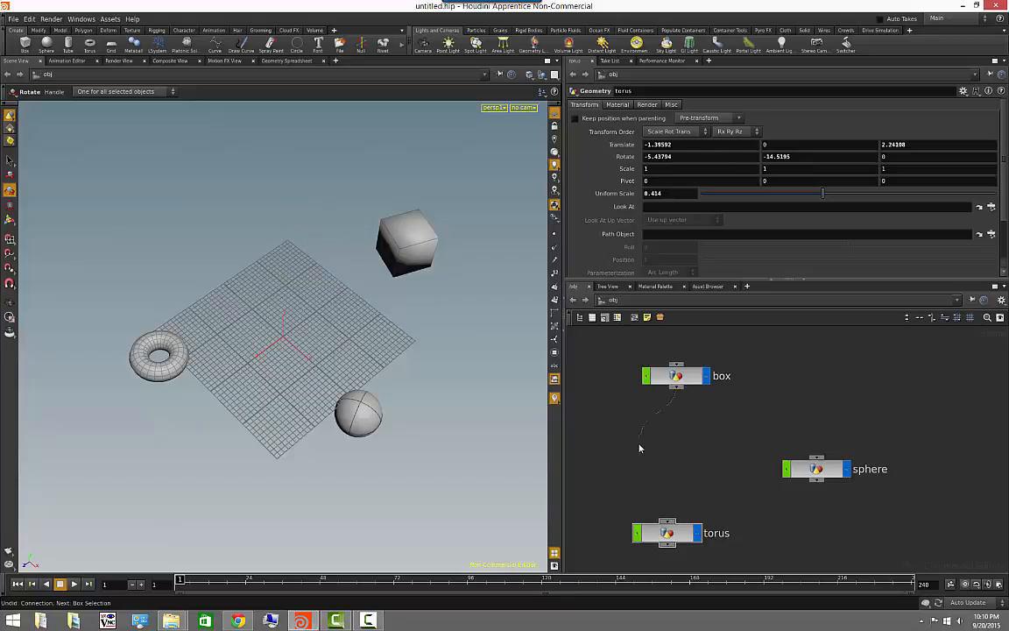
{"action": "left_click", "coordinate": [668, 518]}
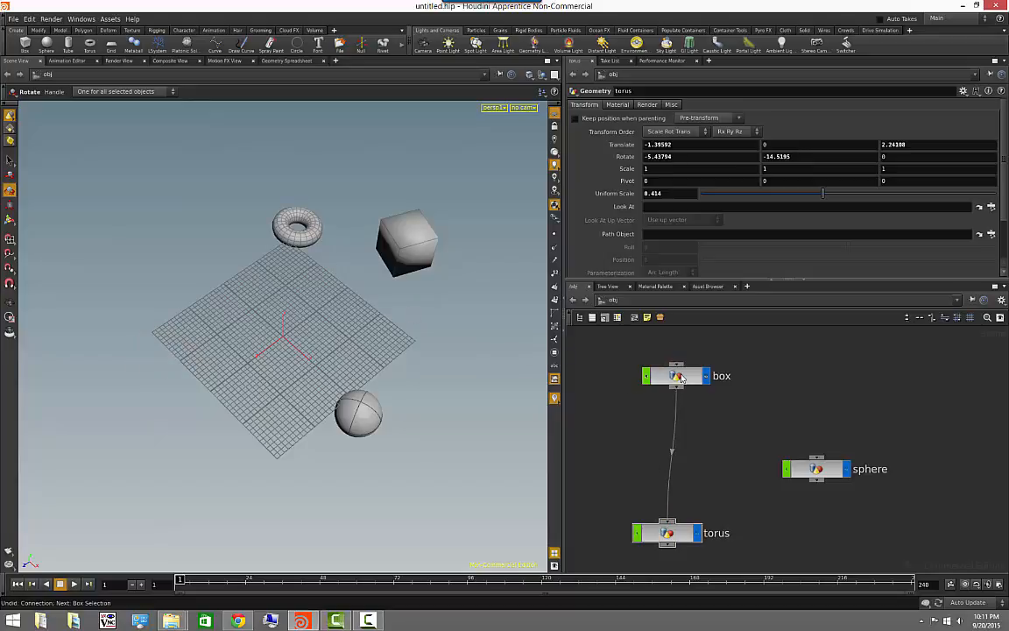
Set the box's Z translation to 0 and rotate it to about -56 degrees around Y
{"action": "left_click", "coordinate": [676, 377]}
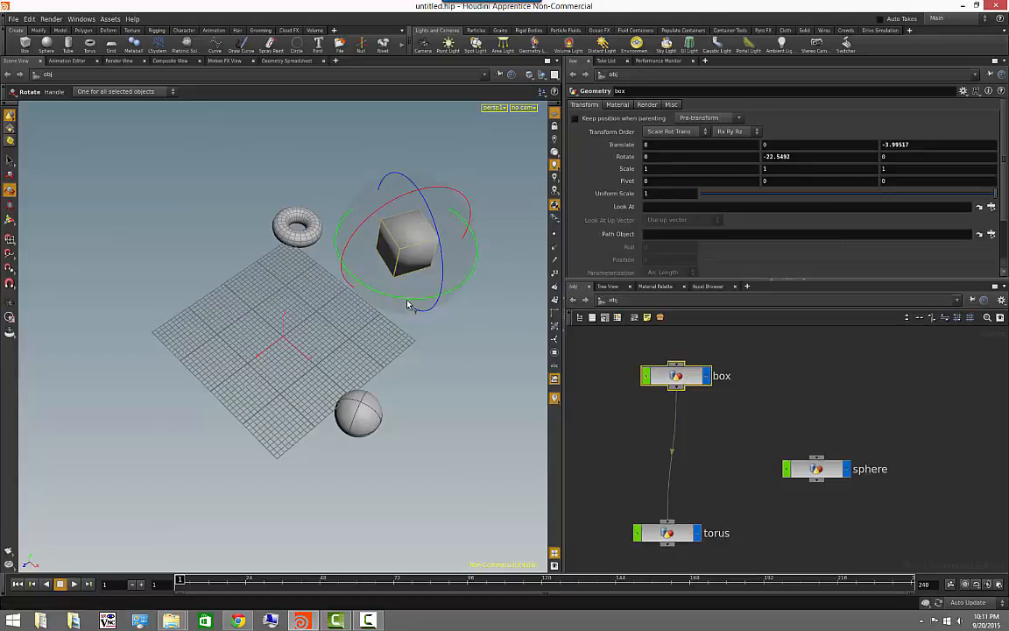
{"action": "left_click", "coordinate": [915, 143]}
{"action": "type", "text": "0"}
{"action": "key", "text": "Return"}
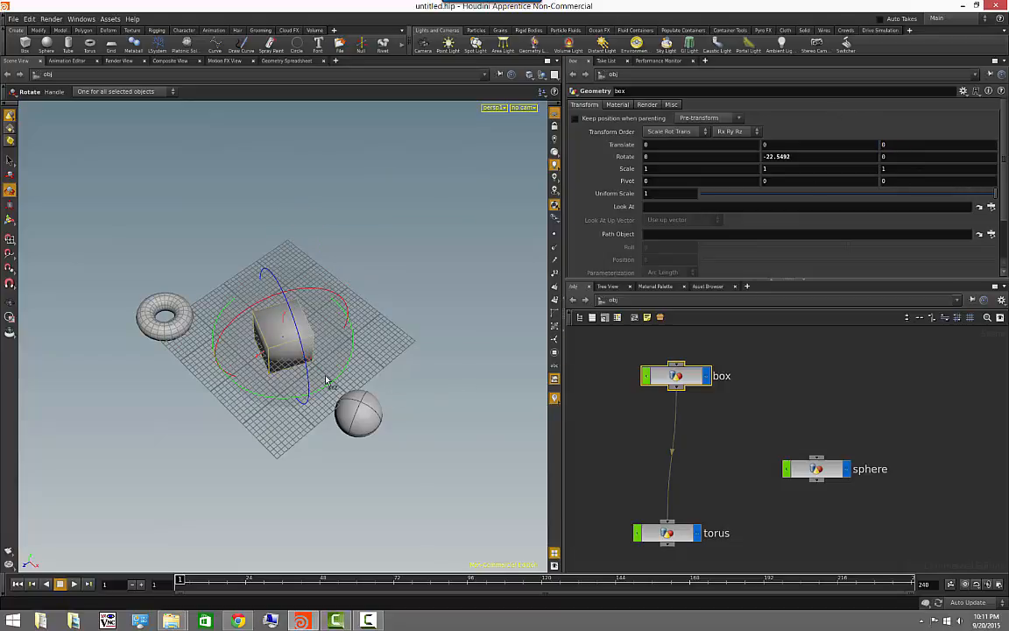
{"action": "left_click_drag", "start_coordinate": [302, 348], "coordinate": [403, 377]}
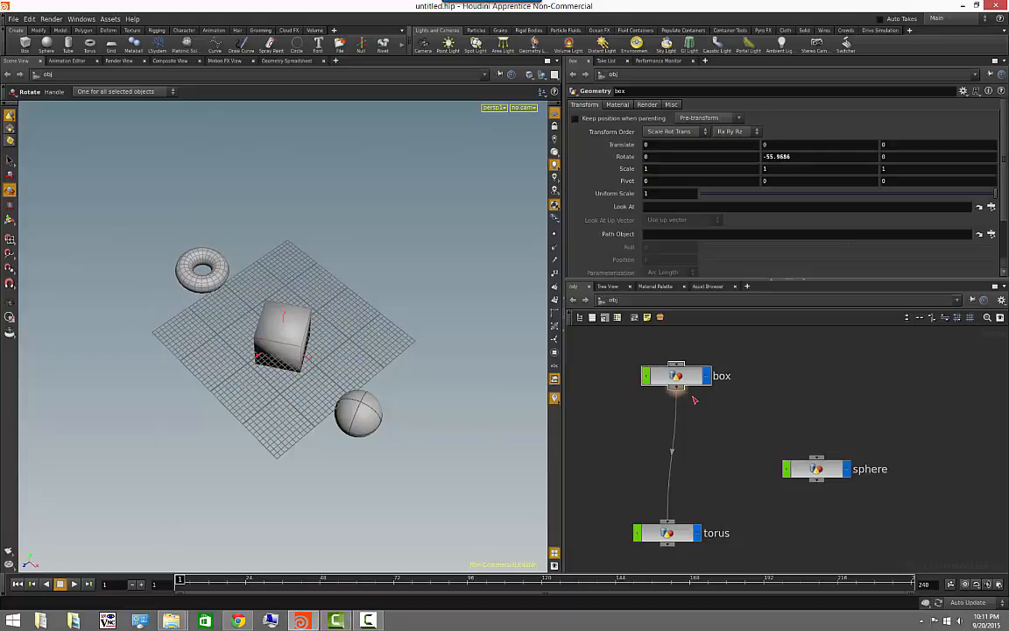
Wire the box node's output to the sphere node's input and rotate the box to about -47.4 degrees around Y
{"action": "left_click_drag", "start_coordinate": [677, 389], "coordinate": [817, 457]}
{"action": "left_click_drag", "start_coordinate": [816, 456], "coordinate": [817, 457]}
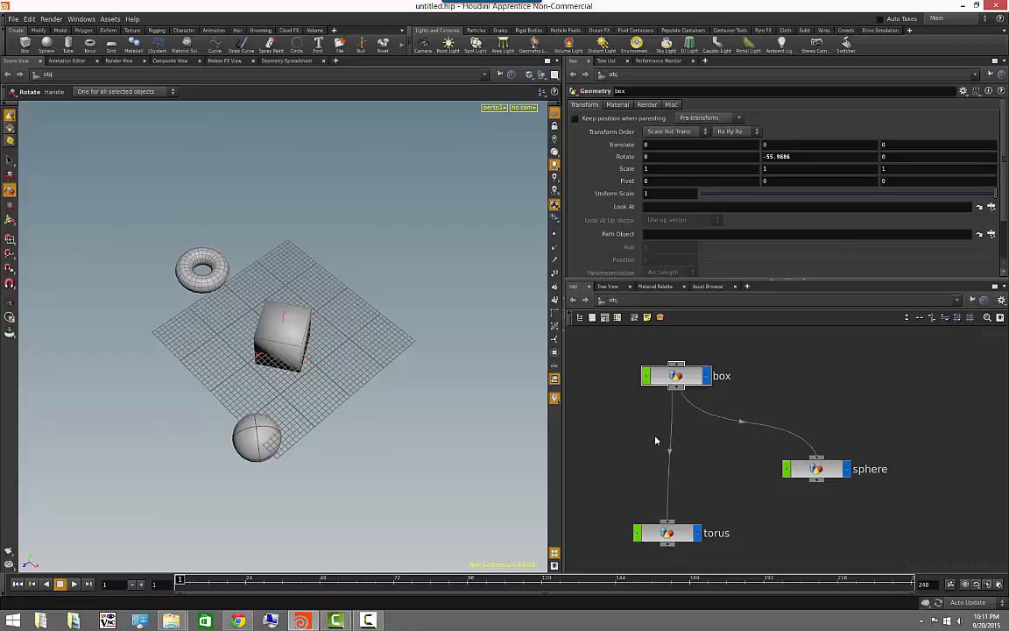
{"action": "left_click_drag", "start_coordinate": [685, 380], "coordinate": [677, 380]}
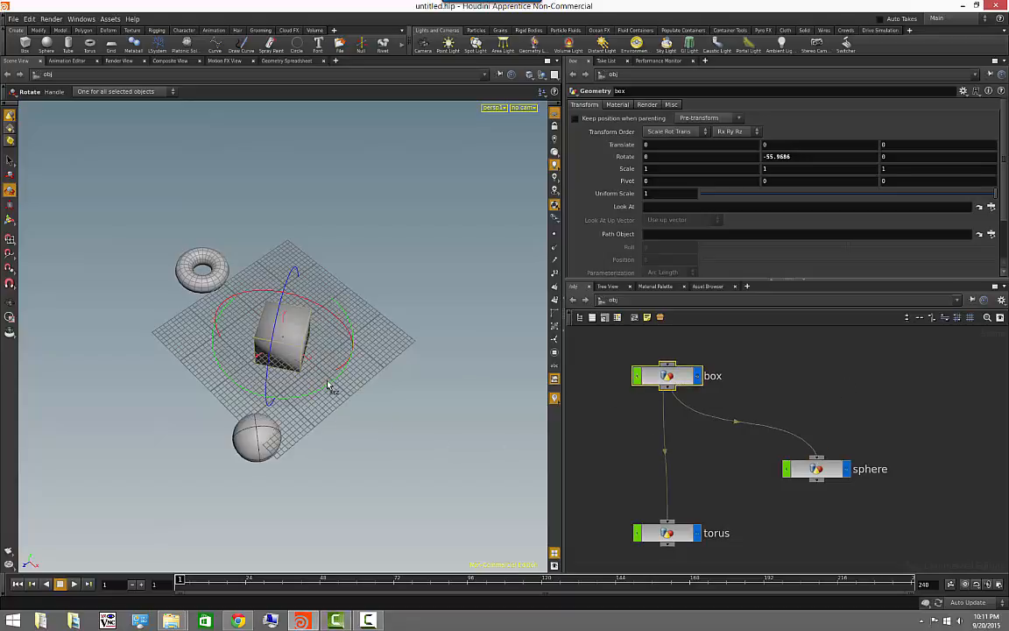
{"action": "left_click_drag", "start_coordinate": [331, 388], "coordinate": [608, 391]}
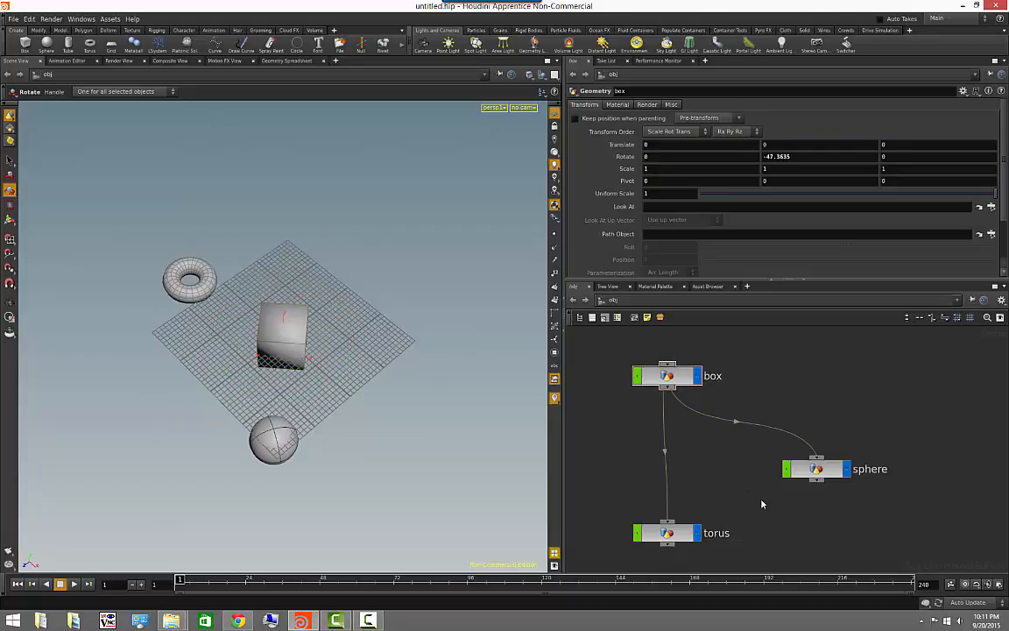
Move the torus node farther below the box node in the network
{"action": "middle_click_drag", "start_coordinate": [722, 509], "coordinate": [722, 419]}
{"action": "left_click_drag", "start_coordinate": [675, 444], "coordinate": [675, 490]}
{"action": "middle_click_drag", "start_coordinate": [721, 391], "coordinate": [721, 442]}
{"action": "scroll", "coordinate": [711, 468], "scroll_direction": "down", "scroll_amount": 2}
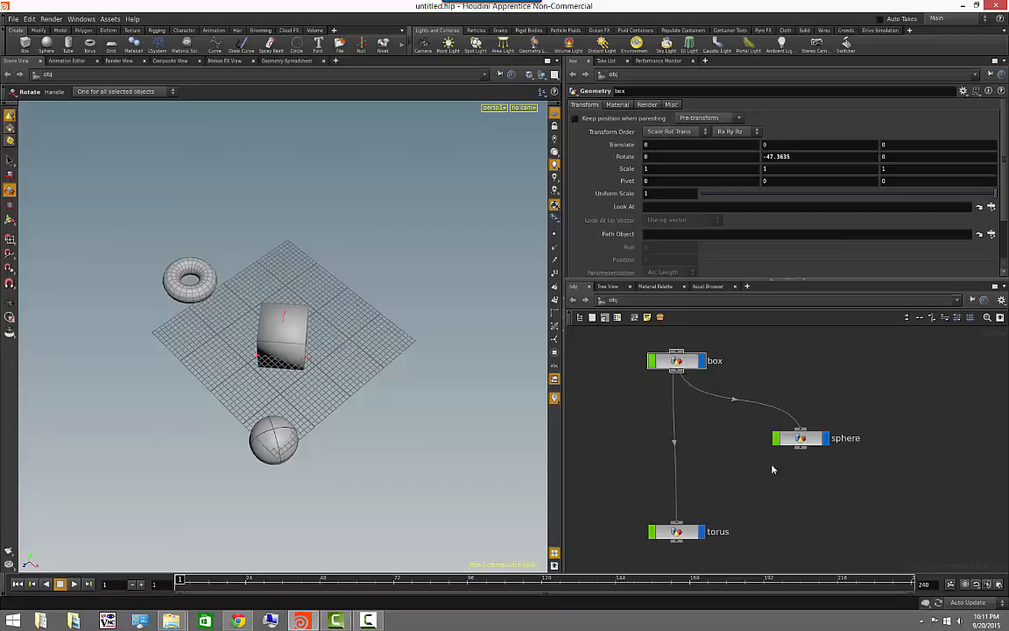
{"action": "left_click", "coordinate": [673, 447]}
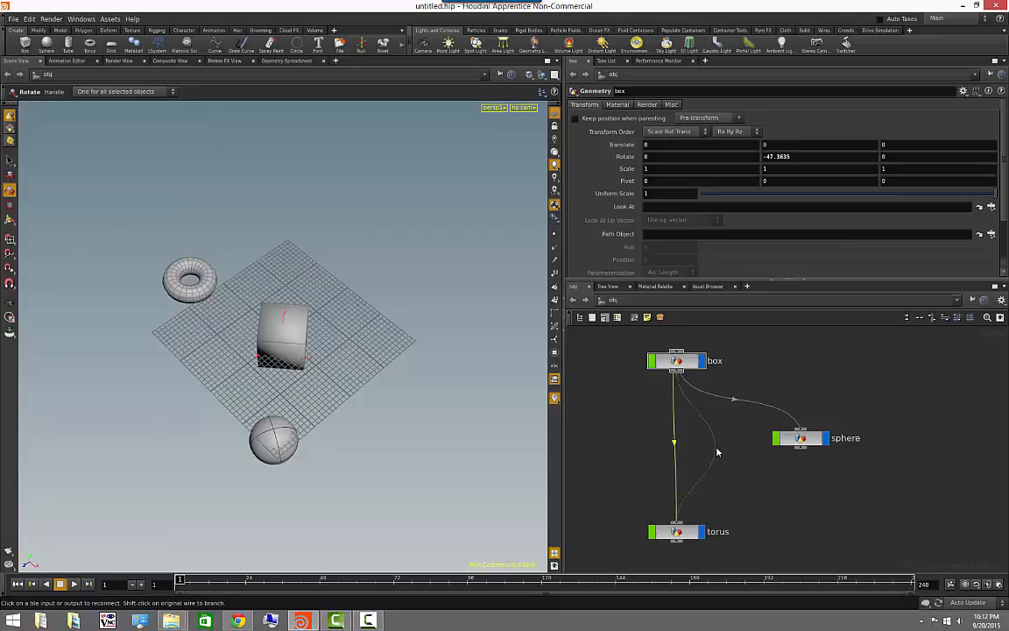
{"action": "left_click_drag", "start_coordinate": [720, 451], "coordinate": [712, 502]}
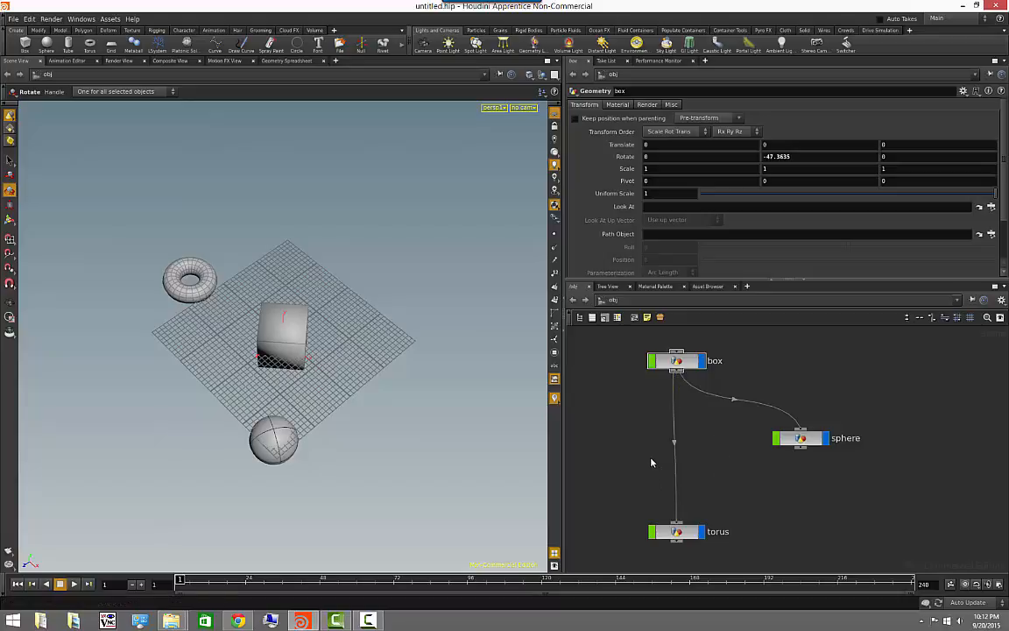
{"action": "middle_click_drag", "start_coordinate": [703, 439], "coordinate": [723, 449]}
{"action": "left_click", "coordinate": [695, 455]}
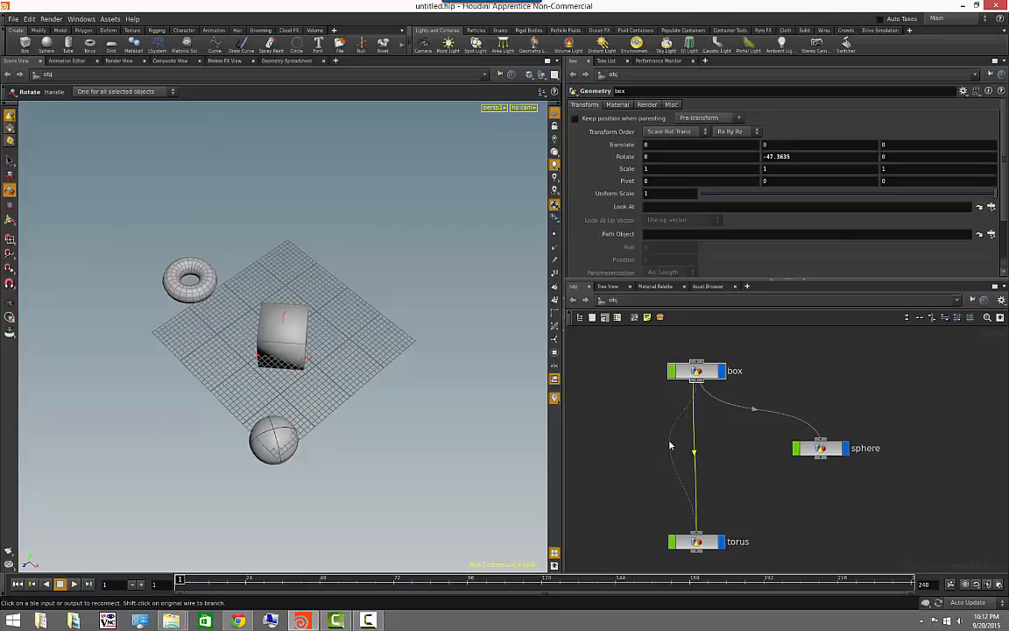
{"action": "right_click", "coordinate": [669, 446]}
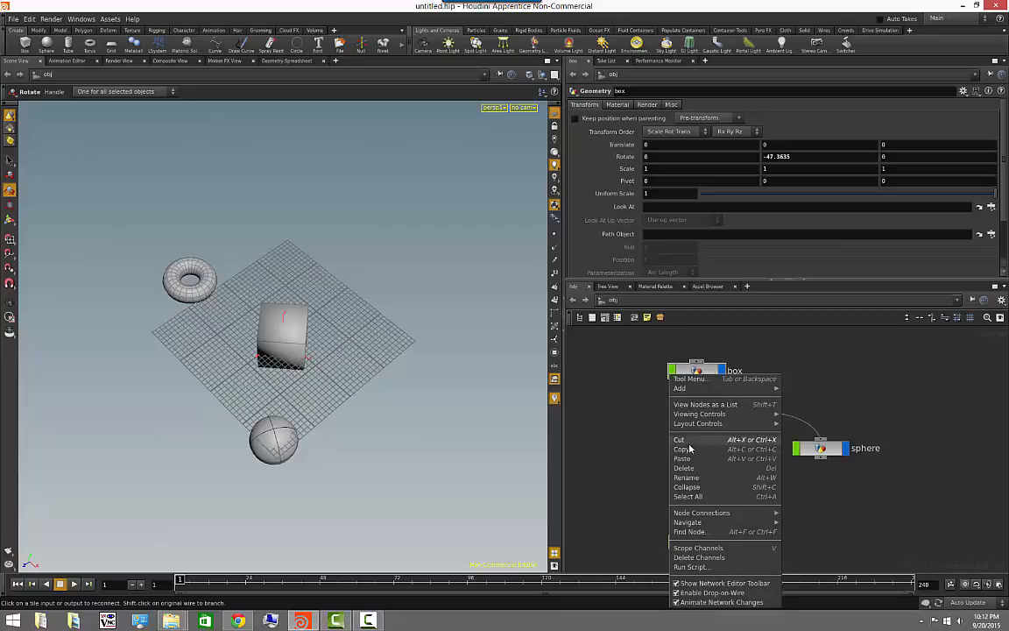
{"action": "left_click", "coordinate": [632, 462]}
{"action": "left_click", "coordinate": [635, 464]}
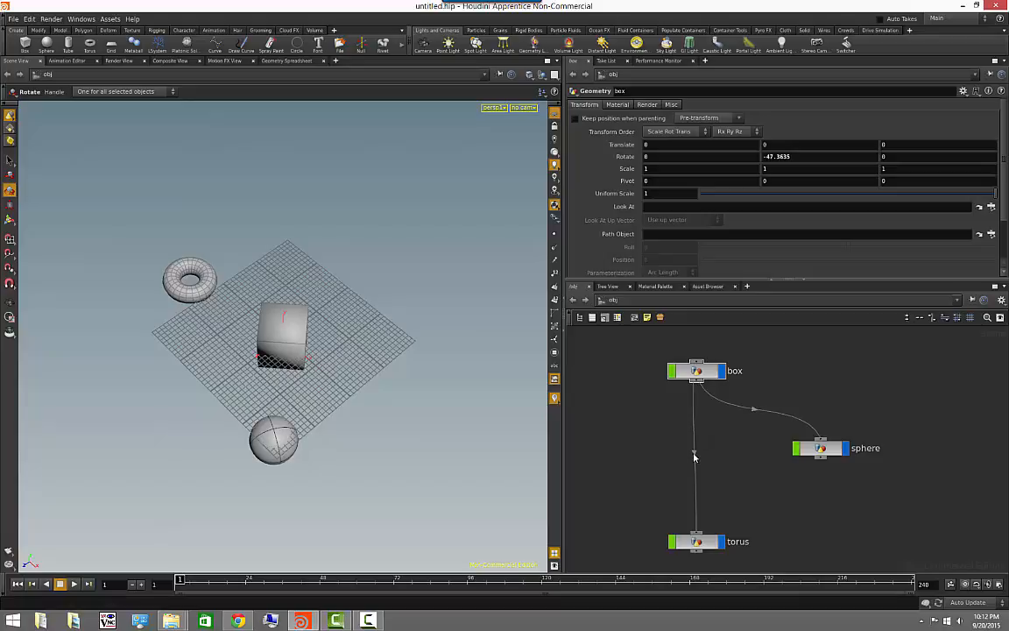
Disconnect the torus from the box and wire the sphere node's output to the torus node's input
{"action": "right_click", "coordinate": [694, 455]}
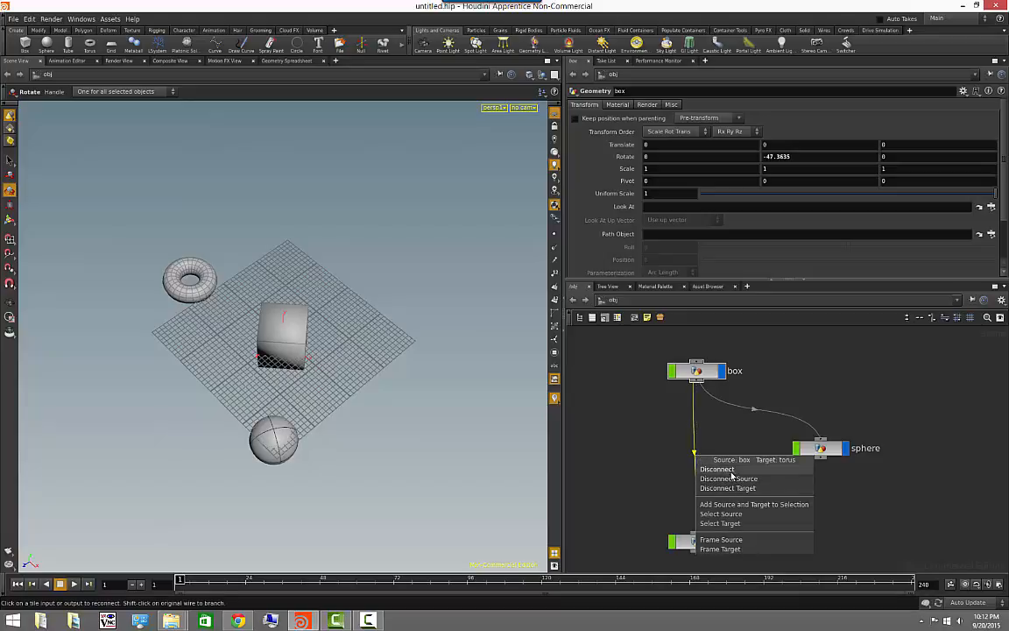
{"action": "left_click", "coordinate": [732, 473]}
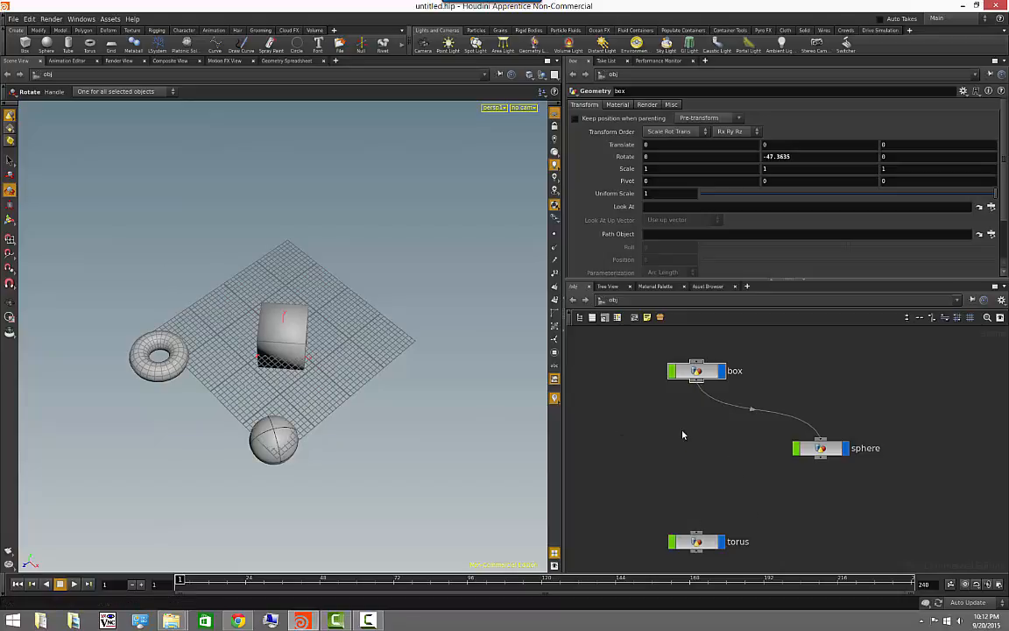
{"action": "middle_click_drag", "start_coordinate": [798, 493], "coordinate": [772, 470]}
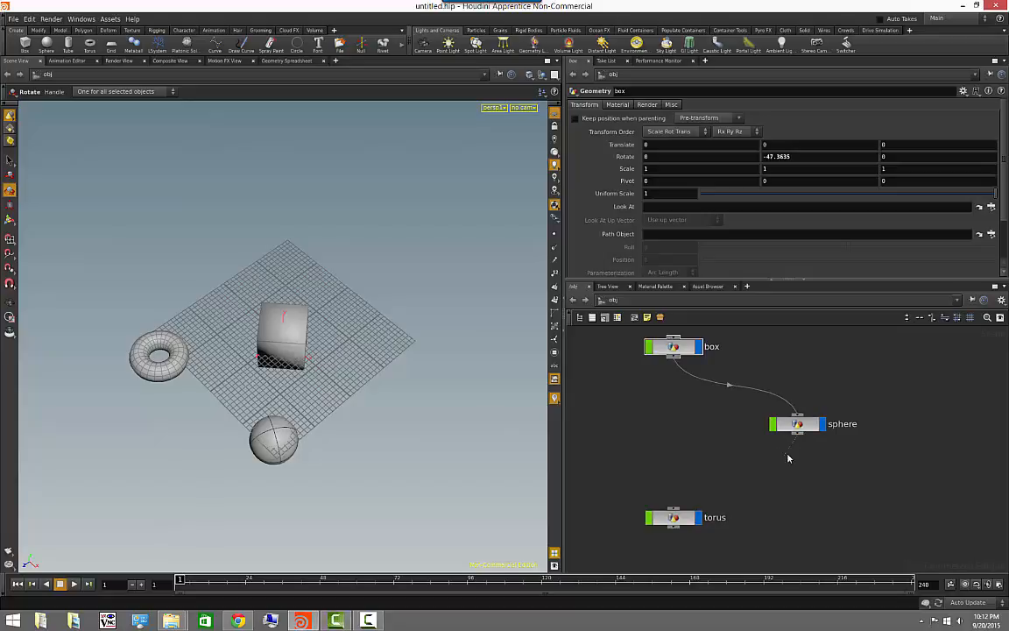
{"action": "left_click_drag", "start_coordinate": [798, 443], "coordinate": [673, 508]}
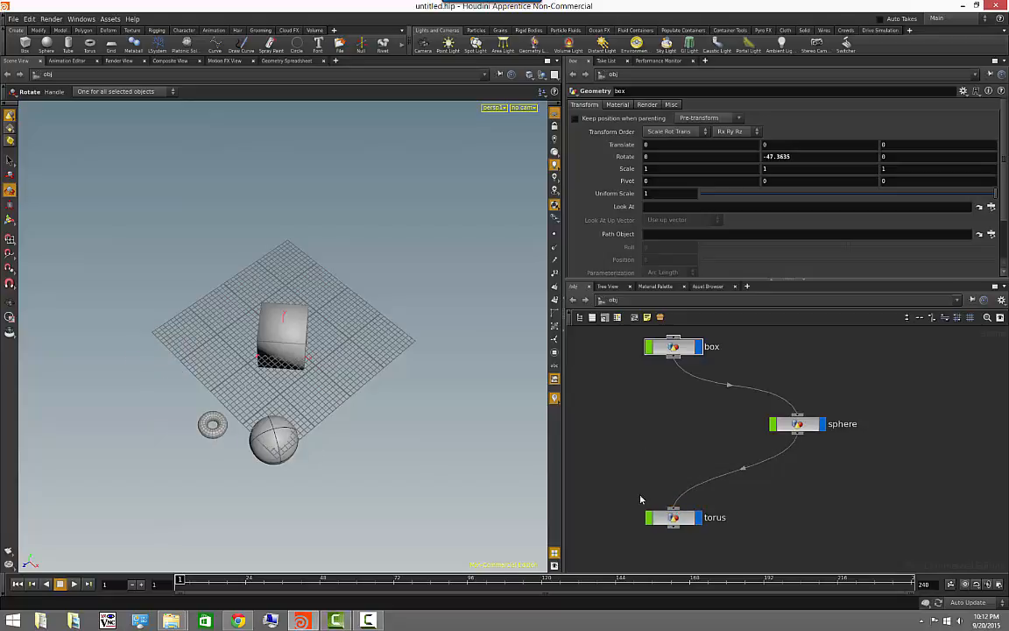
Rotate the box to about -60 degrees around Y
{"action": "left_click", "coordinate": [797, 426]}
{"action": "left_click_drag", "start_coordinate": [272, 372], "coordinate": [263, 398]}
{"action": "left_click", "coordinate": [287, 355]}
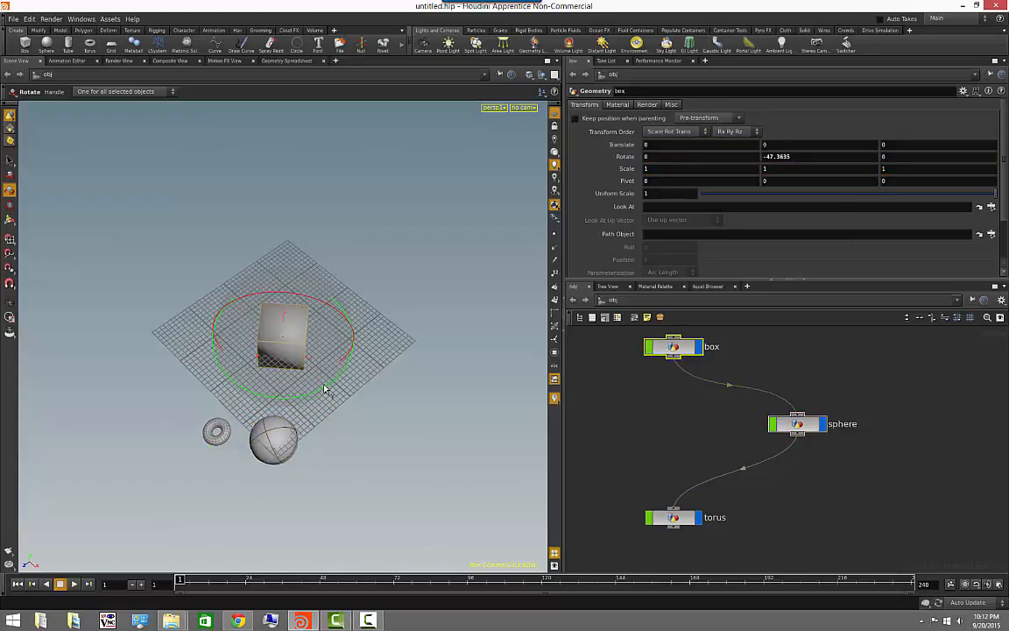
{"action": "left_click_drag", "start_coordinate": [324, 393], "coordinate": [363, 383]}
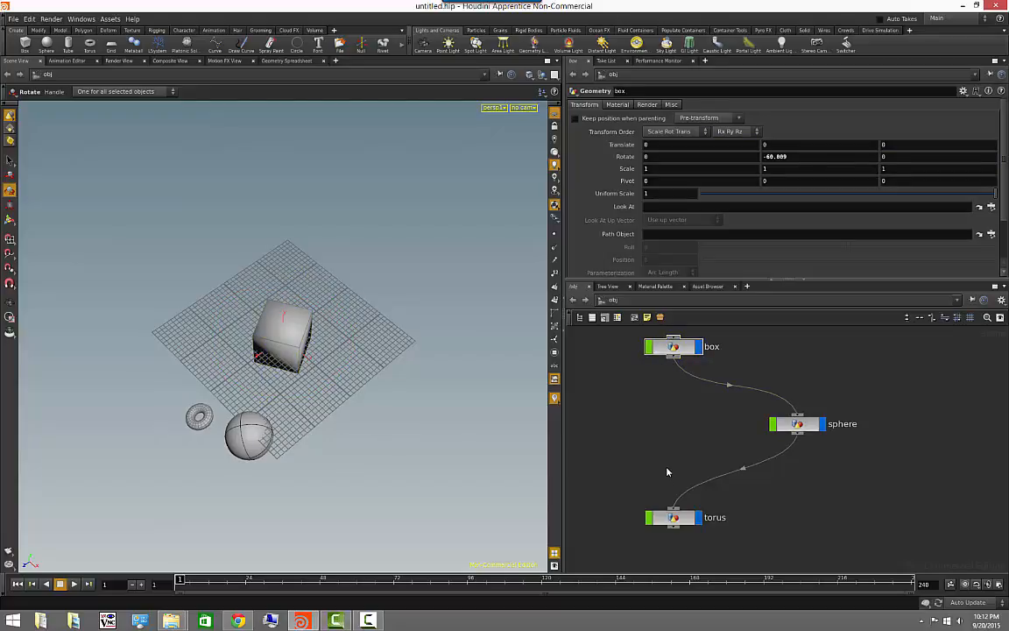
Reparent the torus from the sphere to the box by wiring the box node's output to the torus node's input
{"action": "right_click", "coordinate": [746, 472]}
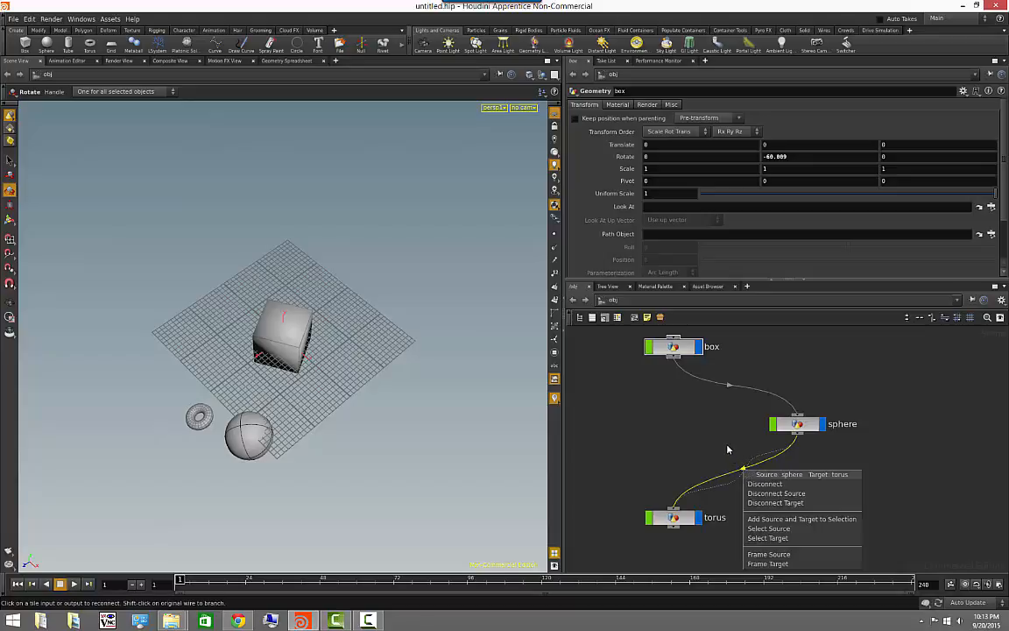
{"action": "left_click", "coordinate": [723, 454]}
{"action": "left_click", "coordinate": [724, 453]}
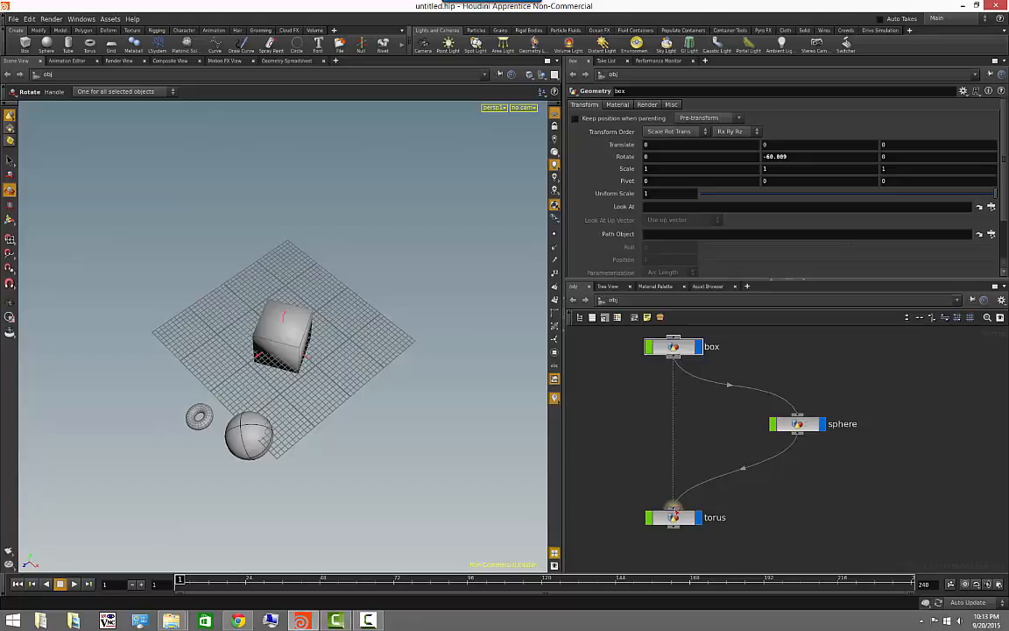
{"action": "left_click", "coordinate": [673, 508]}
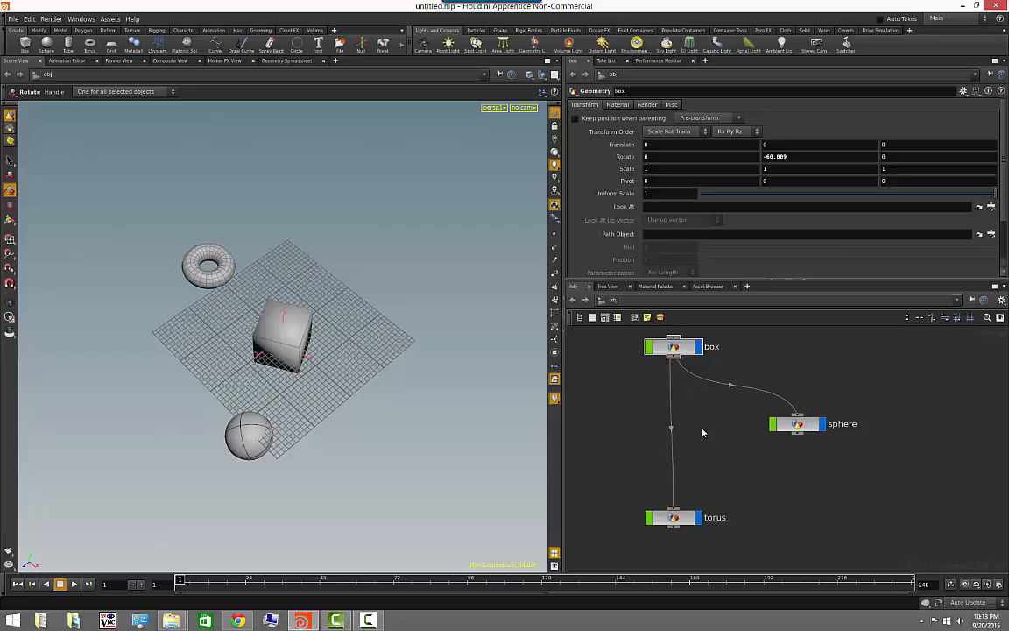
Rotate the box to about -12.6 degrees around X and -29.7 degrees around Y
{"action": "left_click", "coordinate": [680, 349]}
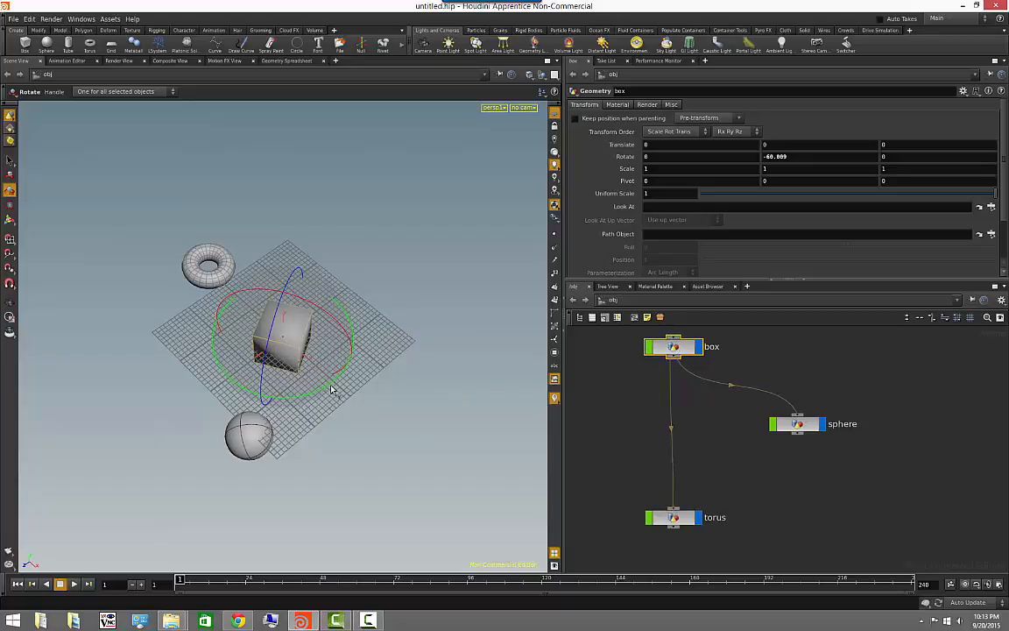
{"action": "left_click_drag", "start_coordinate": [331, 389], "coordinate": [317, 298]}
{"action": "mouse_move", "coordinate": [994, 193]}
{"action": "left_mouse_down"}
{"action": "mouse_move", "coordinate": [912, 198]}
{"action": "mouse_move", "coordinate": [1004, 198]}
{"action": "left_mouse_up"}
{"action": "left_click", "coordinate": [796, 488]}
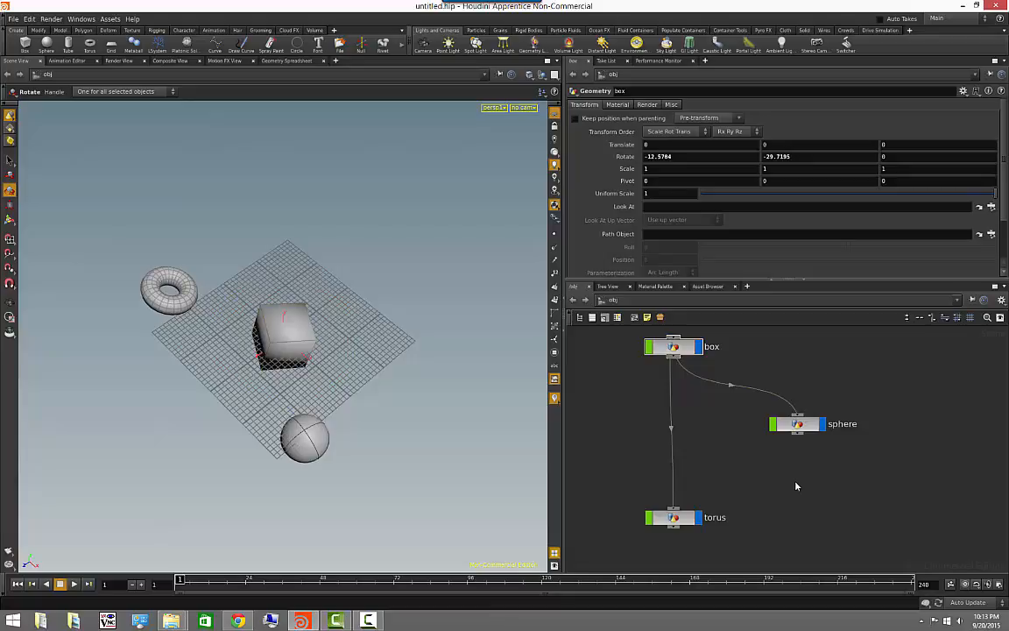
Shake the torus node loose from its wire to the box and place it below and to the left of the box node
{"action": "middle_click_drag", "start_coordinate": [731, 479], "coordinate": [743, 472]}
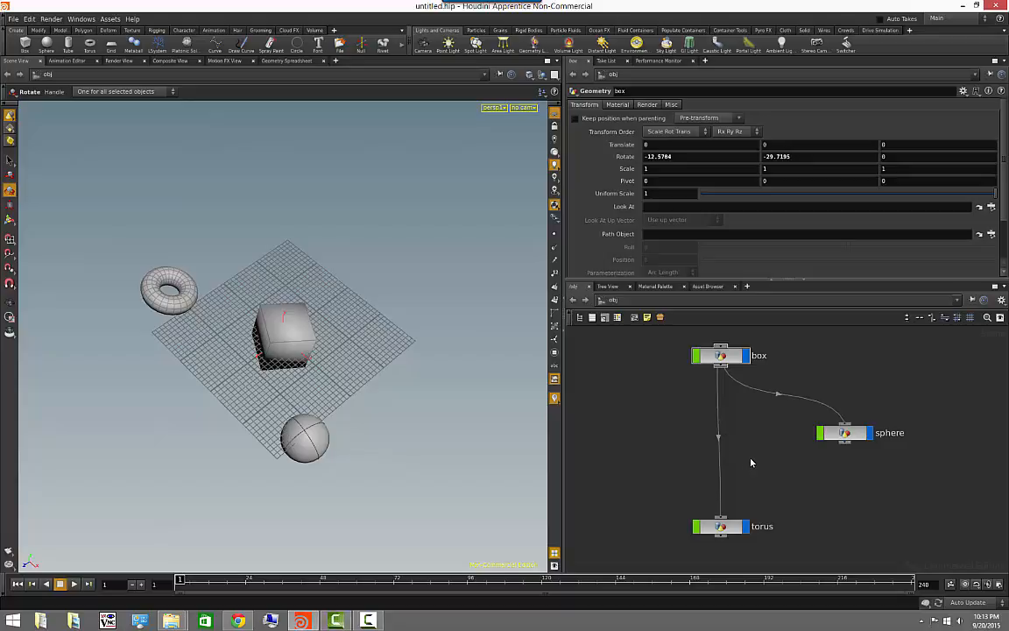
{"action": "middle_click_drag", "start_coordinate": [750, 462], "coordinate": [751, 451]}
{"action": "left_click", "coordinate": [714, 517]}
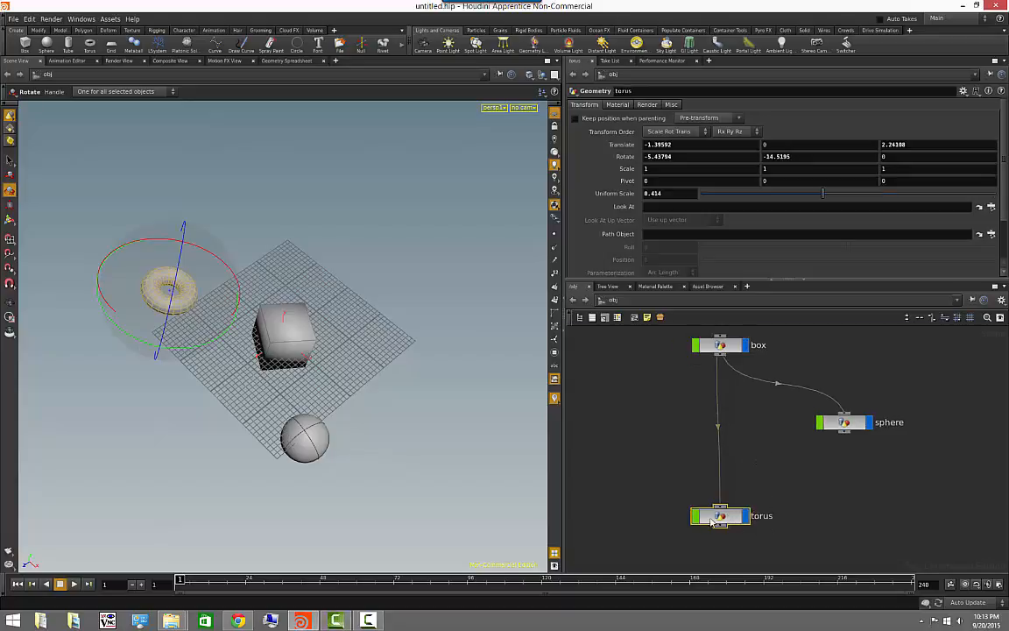
{"action": "left_click_drag", "start_coordinate": [712, 519], "coordinate": [610, 426]}
{"action": "left_click", "coordinate": [732, 527]}
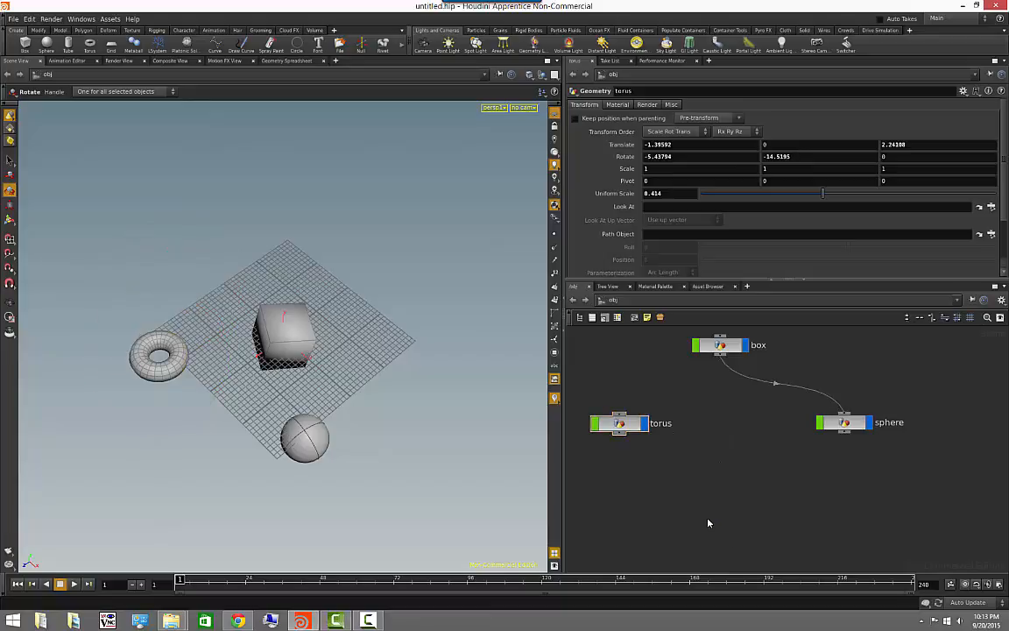
{"action": "middle_click_drag", "start_coordinate": [700, 500], "coordinate": [758, 532]}
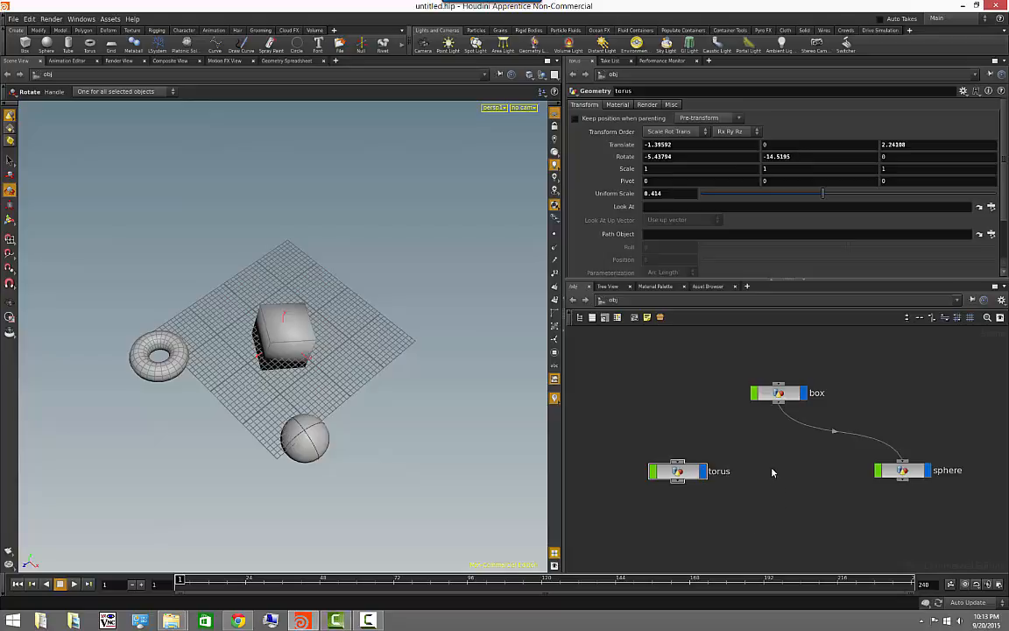
Wire the box node's output to the torus node's input and disconnect that wire again
{"action": "middle_click_drag", "start_coordinate": [772, 473], "coordinate": [784, 480]}
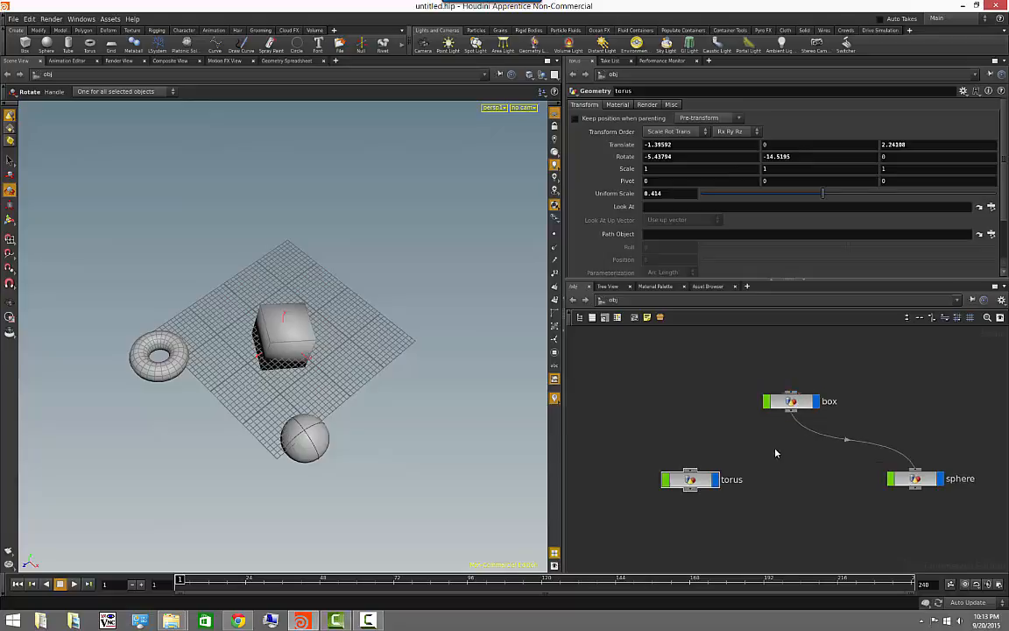
{"action": "scroll", "coordinate": [777, 456], "scroll_direction": "up", "scroll_amount": 3}
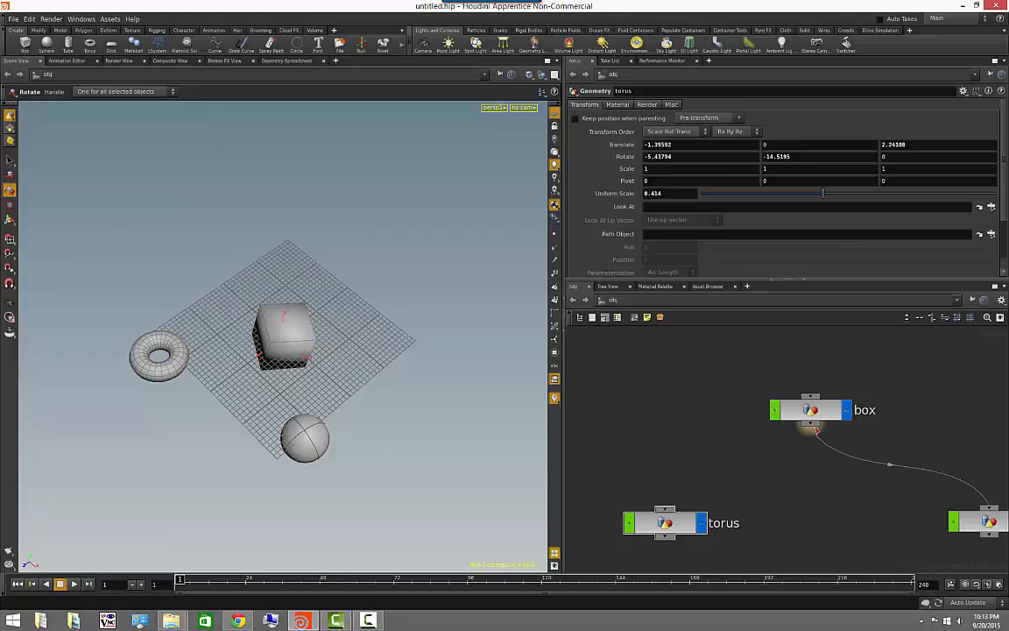
{"action": "left_click_drag", "start_coordinate": [816, 429], "coordinate": [673, 509]}
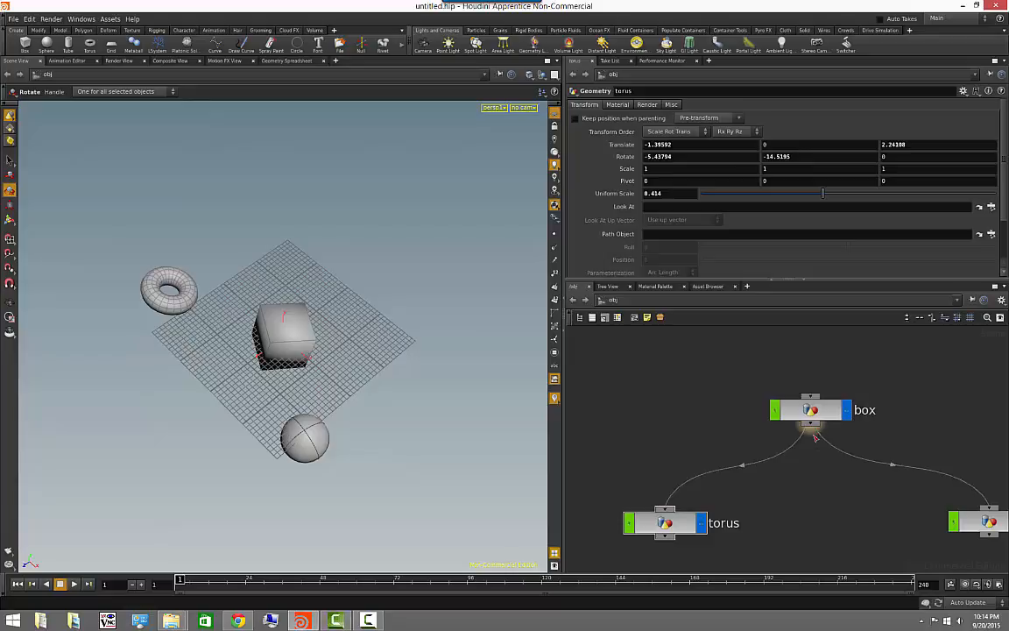
{"action": "right_click", "coordinate": [786, 468]}
{"action": "left_click", "coordinate": [791, 473]}
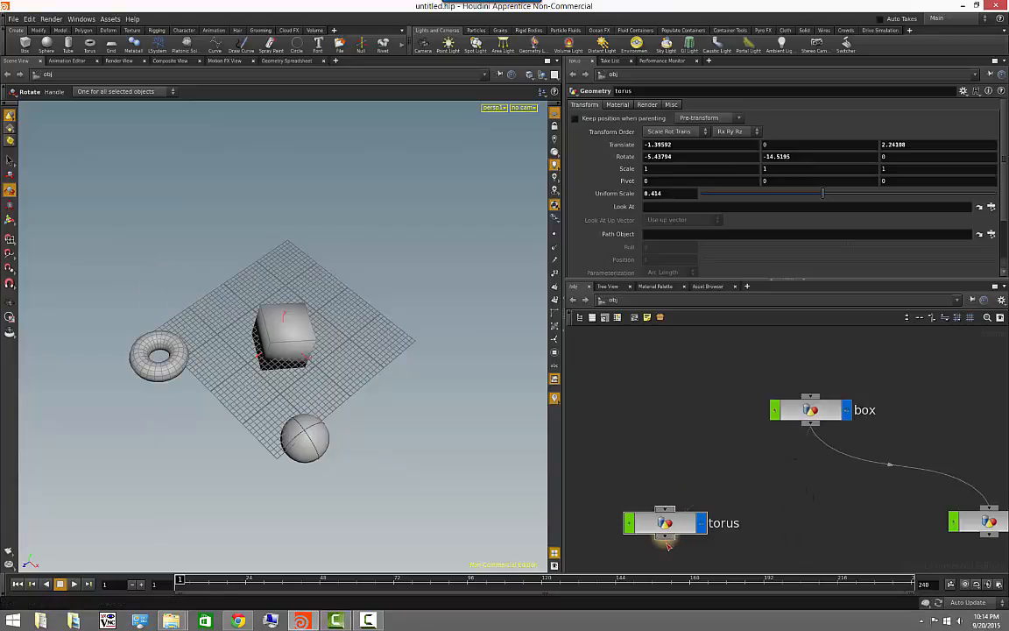
Try to wire the sphere node's output back into the box node's input, and undo that looping connection
{"action": "left_click_drag", "start_coordinate": [666, 537], "coordinate": [792, 536]}
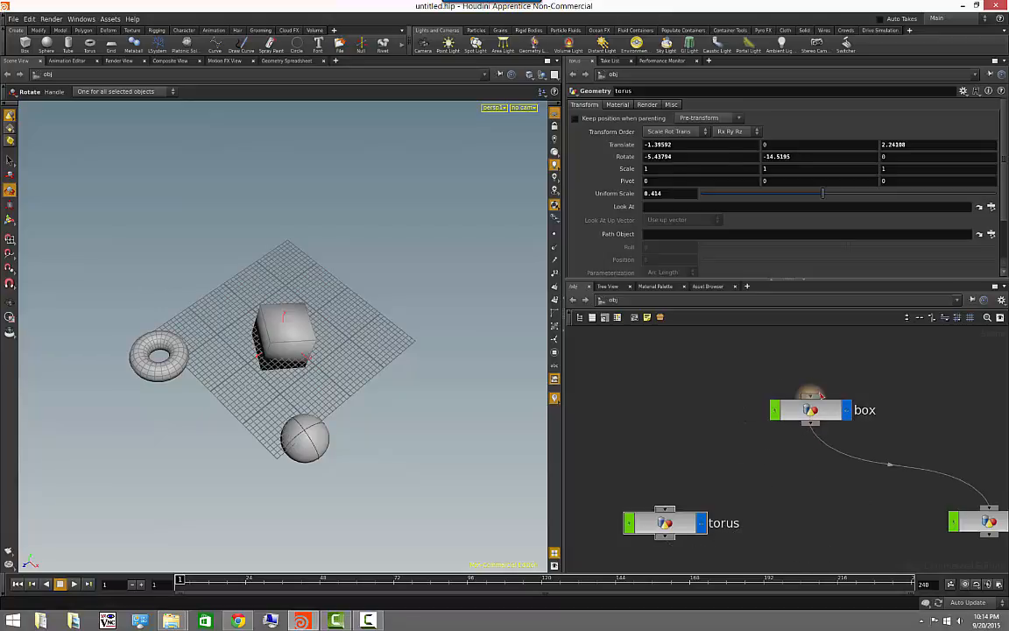
{"action": "left_click_drag", "start_coordinate": [821, 396], "coordinate": [843, 454]}
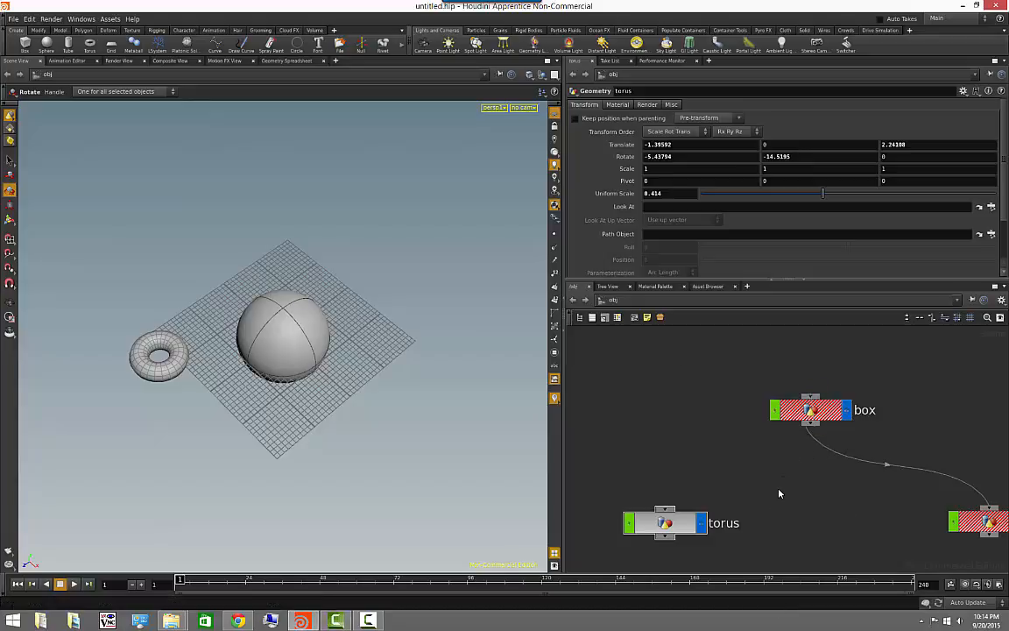
{"action": "key", "text": "ctrl+z"}
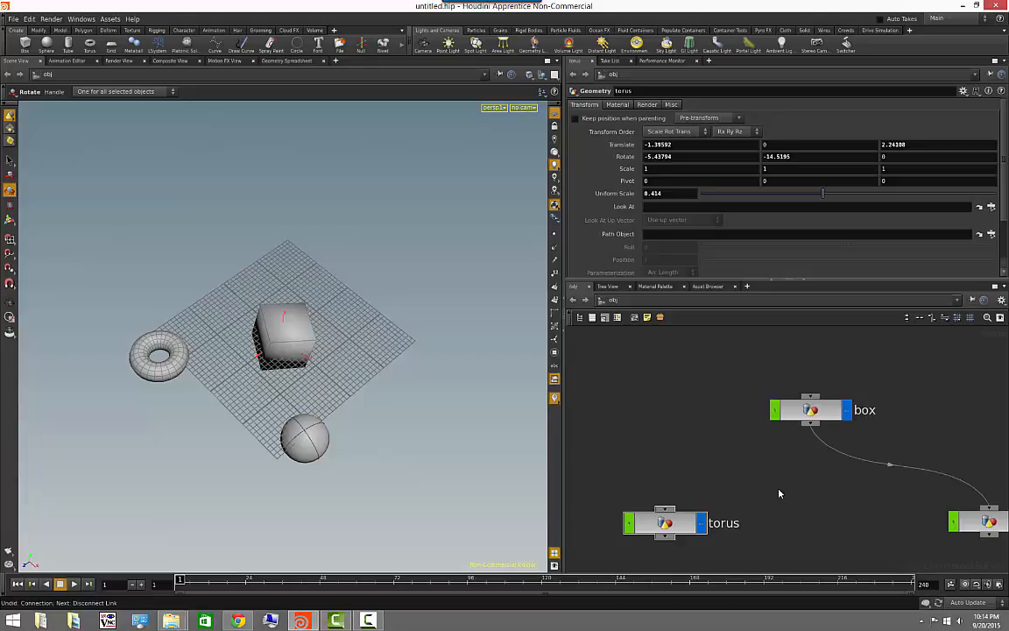
Parent the torus to the sphere by wiring the sphere node's output to the torus node's input, with the torus node placed slightly lower
{"action": "scroll", "coordinate": [779, 493], "scroll_direction": "down", "scroll_amount": 2}
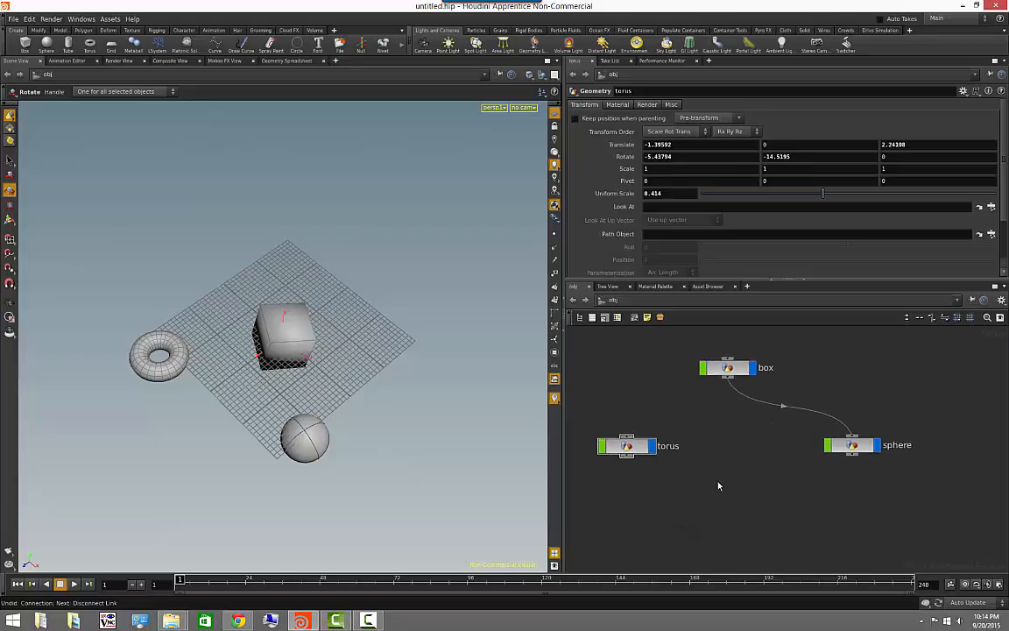
{"action": "middle_click_drag", "start_coordinate": [723, 424], "coordinate": [745, 437]}
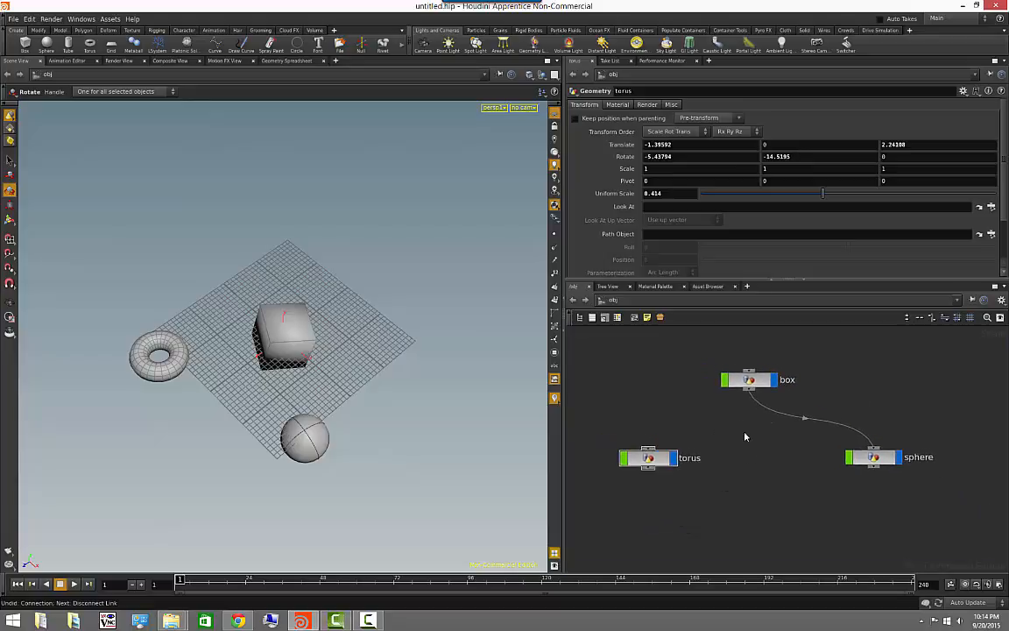
{"action": "left_click_drag", "start_coordinate": [873, 466], "coordinate": [692, 497]}
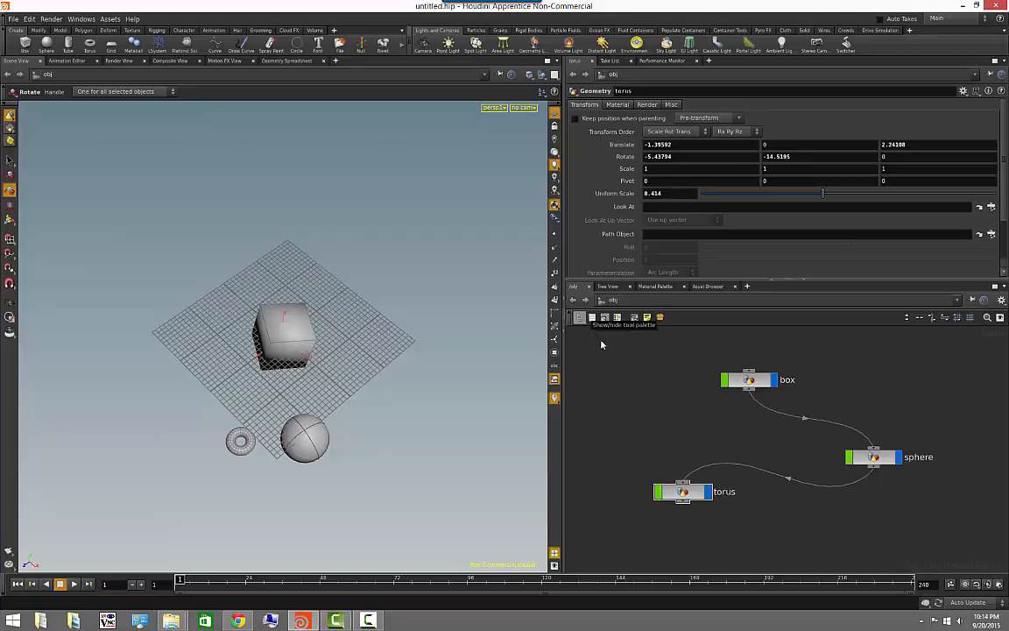
Show the network editor's tool palette and examine its Geometry, Hair and Managers node categories
{"action": "key", "text": "Tab"}
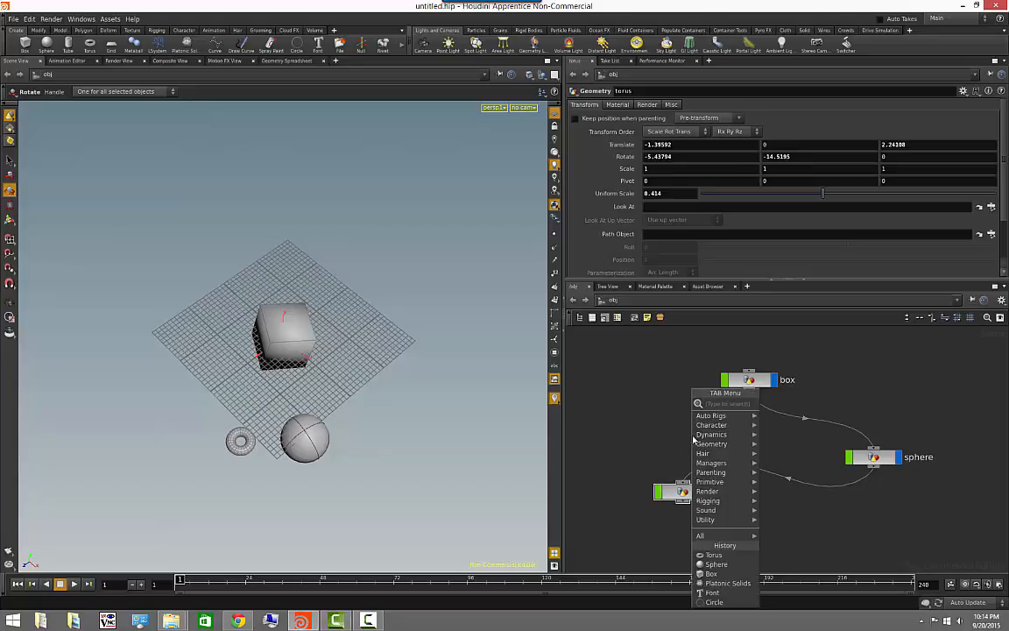
{"action": "left_click", "coordinate": [634, 459]}
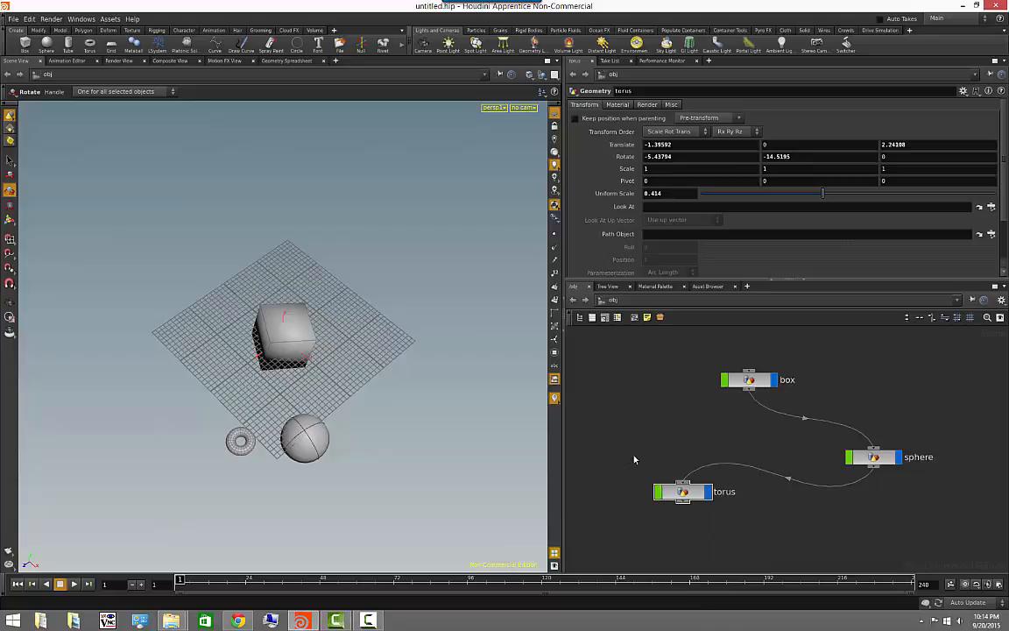
{"action": "left_click", "coordinate": [580, 318]}
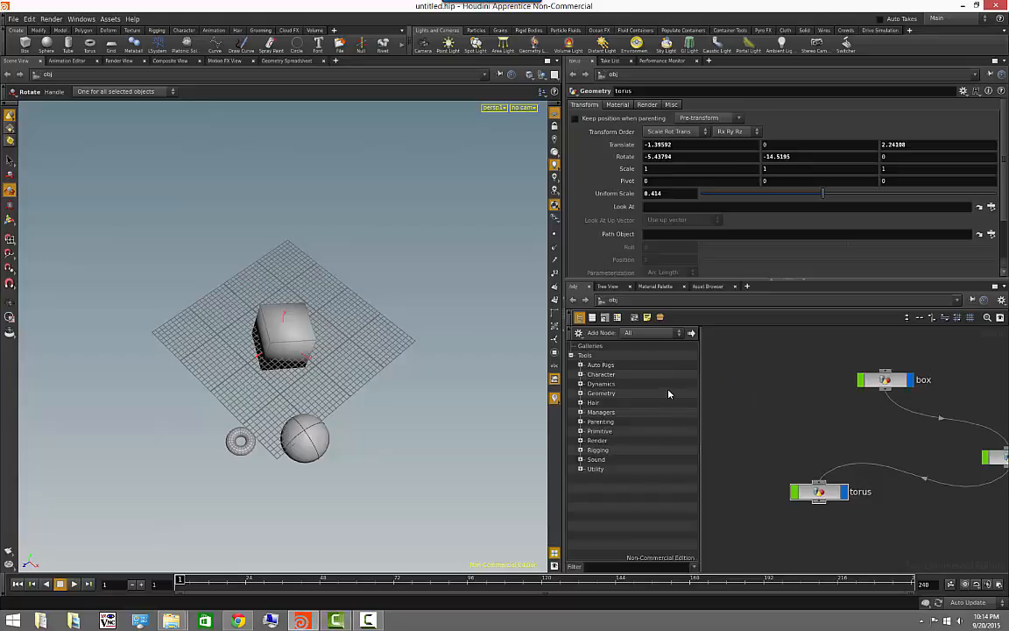
{"action": "left_click", "coordinate": [581, 393]}
{"action": "left_click", "coordinate": [581, 393]}
{"action": "left_click", "coordinate": [580, 403]}
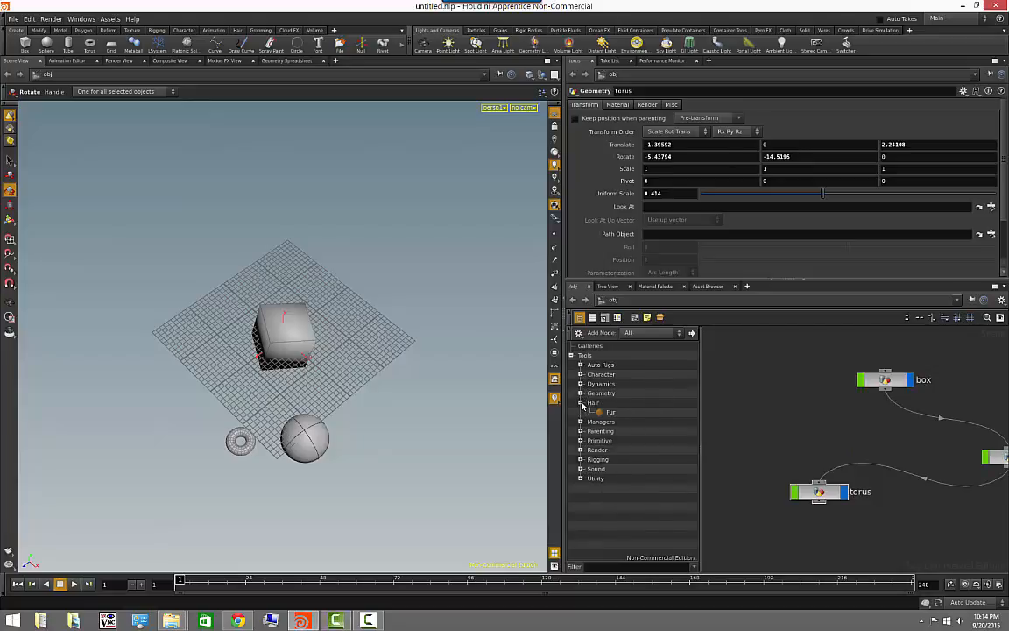
{"action": "left_click", "coordinate": [581, 403]}
{"action": "left_click", "coordinate": [580, 412]}
{"action": "left_click", "coordinate": [580, 412]}
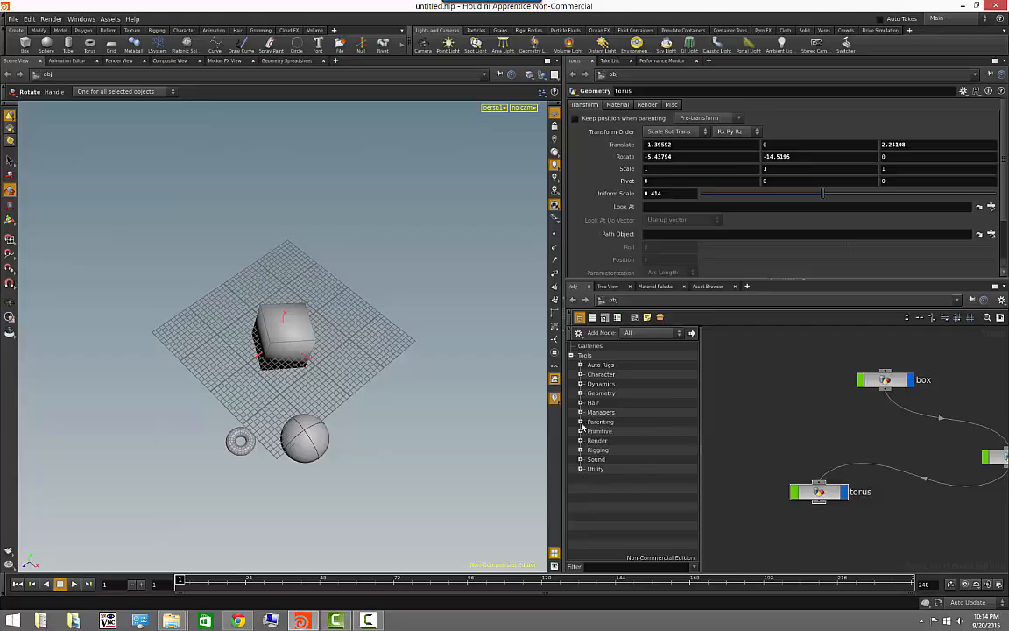
Add a box and a grid from the palette's Primitive category, placing both nodes beside the existing box node
{"action": "left_click", "coordinate": [581, 431]}
{"action": "left_click", "coordinate": [611, 441]}
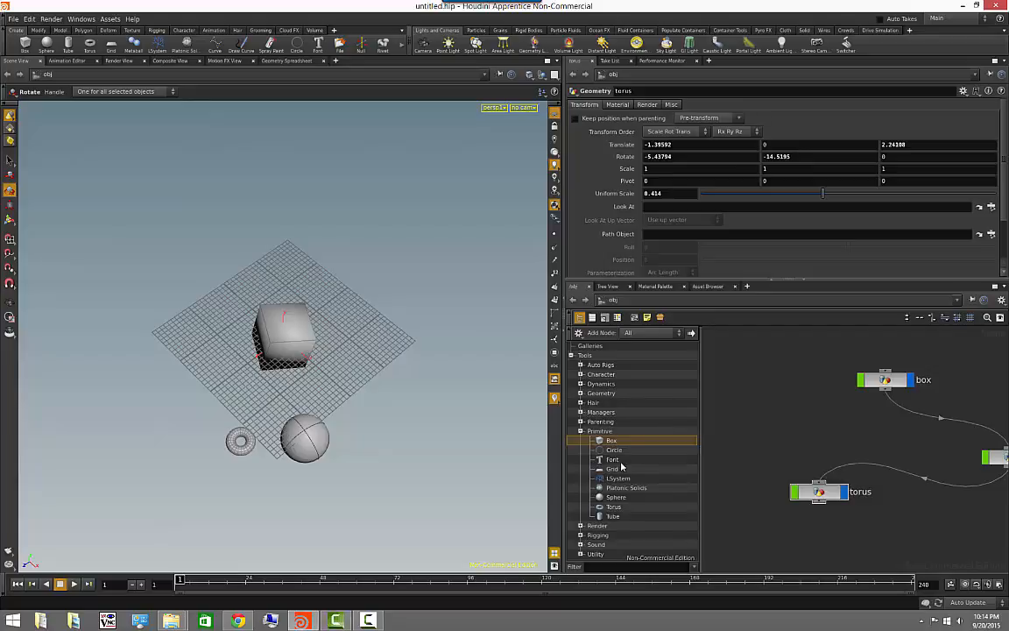
{"action": "left_click", "coordinate": [799, 429]}
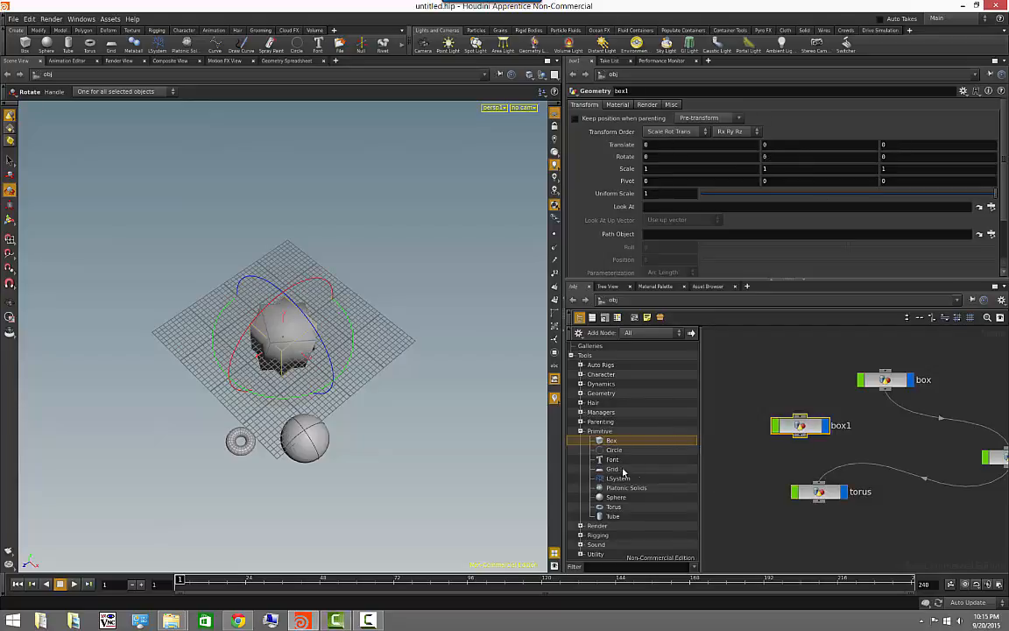
{"action": "left_click", "coordinate": [612, 468]}
{"action": "left_click", "coordinate": [771, 371]}
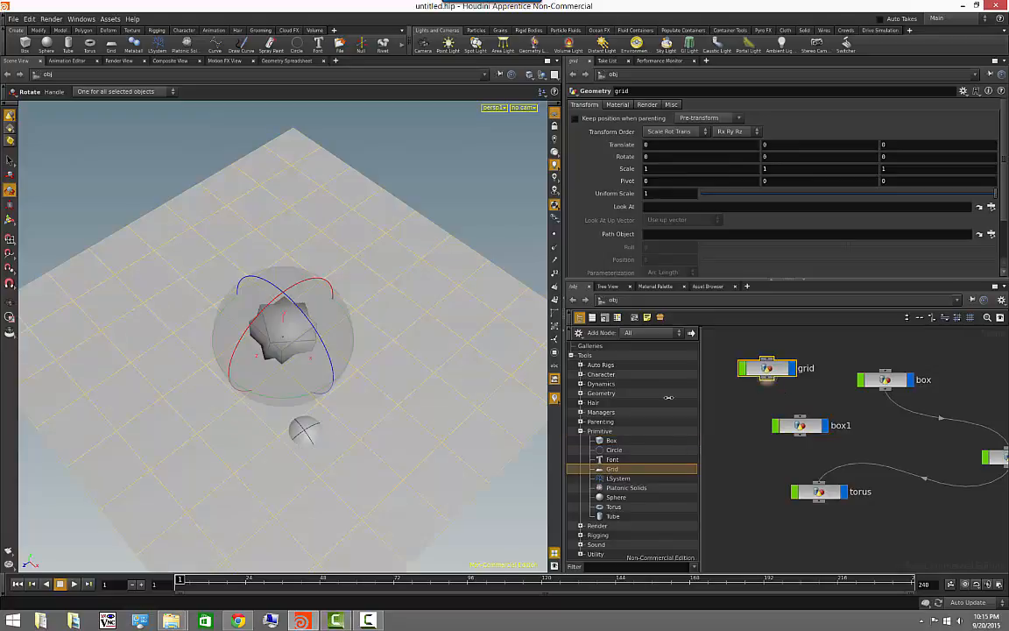
{"action": "left_click", "coordinate": [789, 460]}
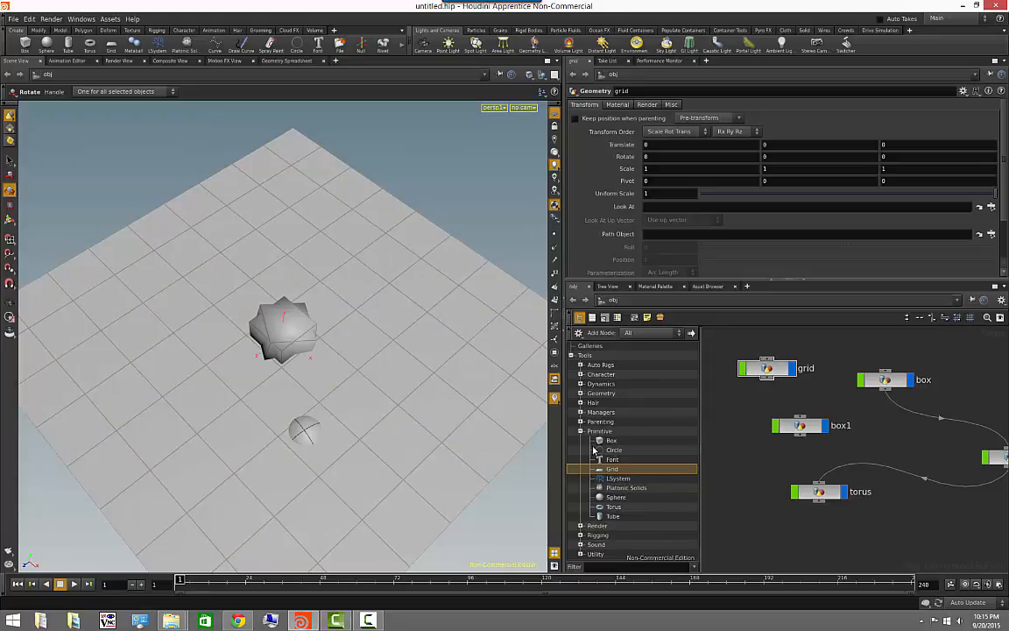
Filter the tool palette by "torus" and clear the filter
{"action": "left_click", "coordinate": [648, 566]}
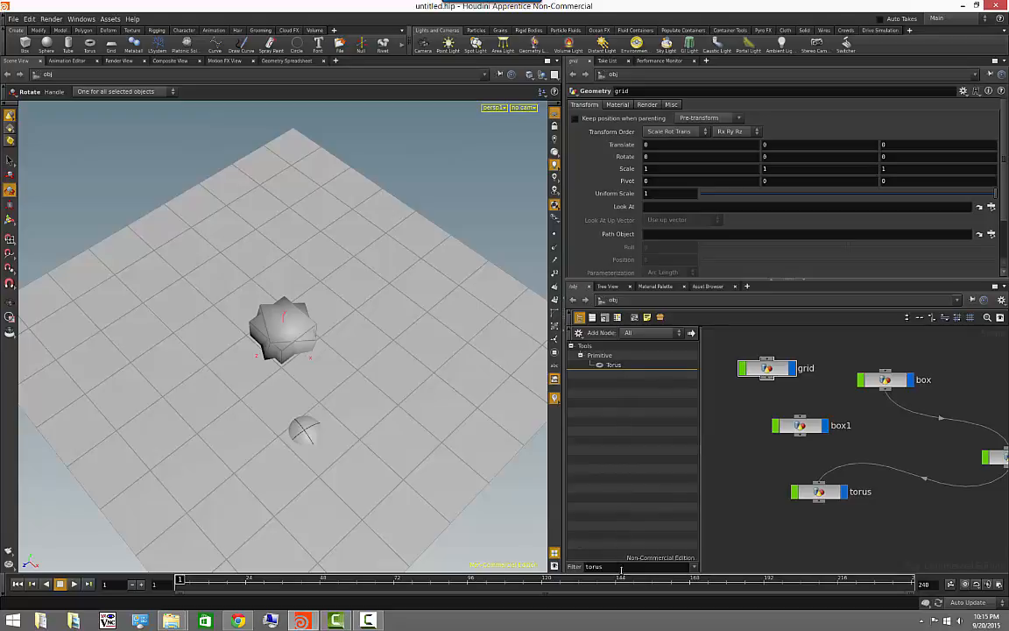
{"action": "left_click", "coordinate": [694, 567]}
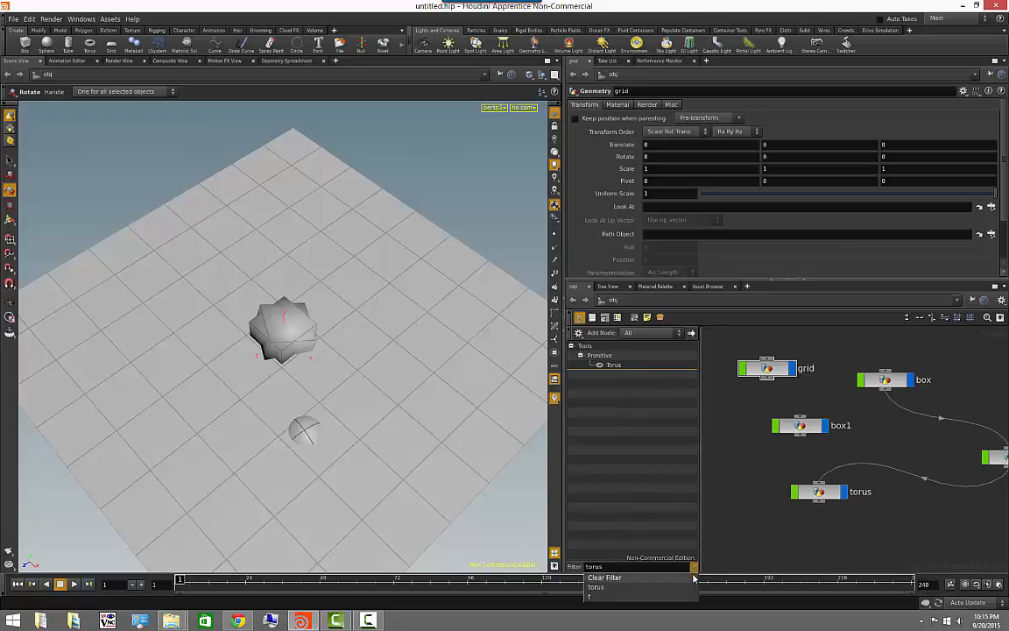
{"action": "left_click", "coordinate": [604, 577]}
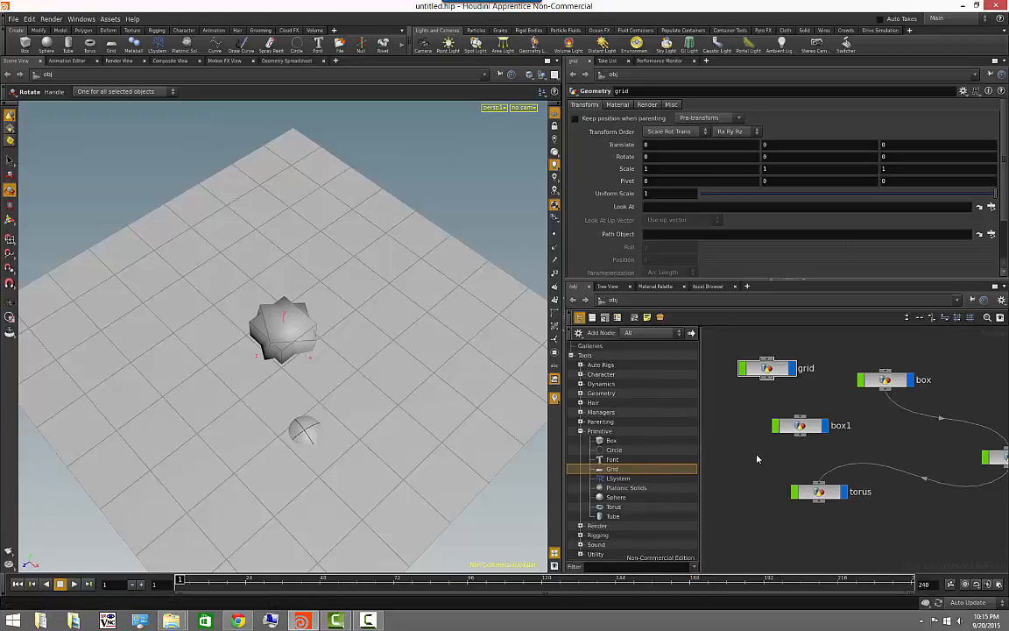
Delete the extra box1 and grid nodes from the network and hide the tool palette
{"action": "left_click_drag", "start_coordinate": [807, 464], "coordinate": [747, 350]}
{"action": "key", "text": "Delete"}
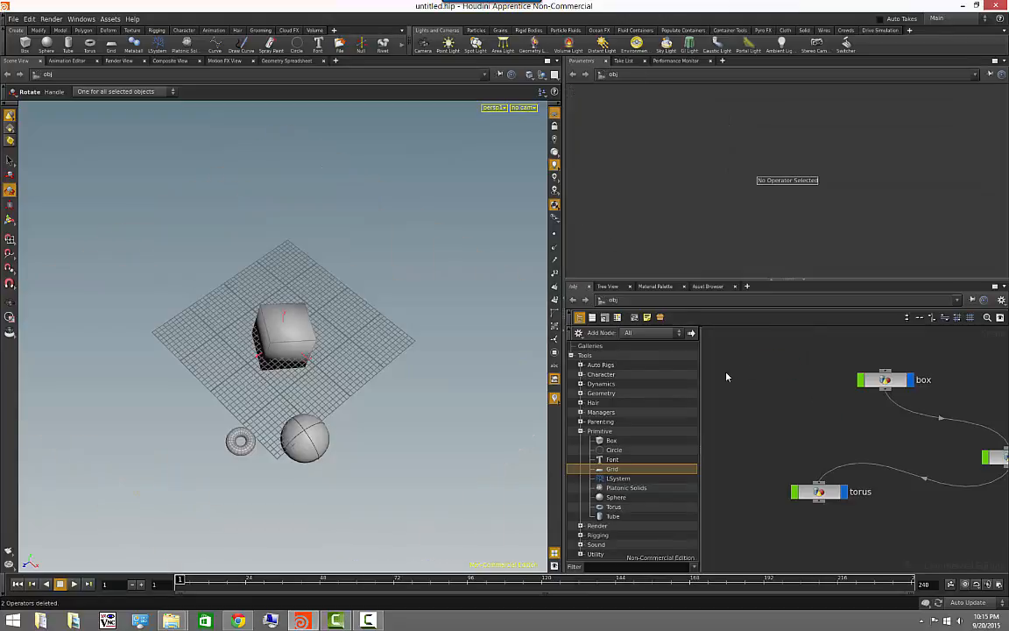
{"action": "left_click", "coordinate": [580, 318]}
{"action": "scroll", "coordinate": [732, 439], "scroll_direction": "down", "scroll_amount": 4}
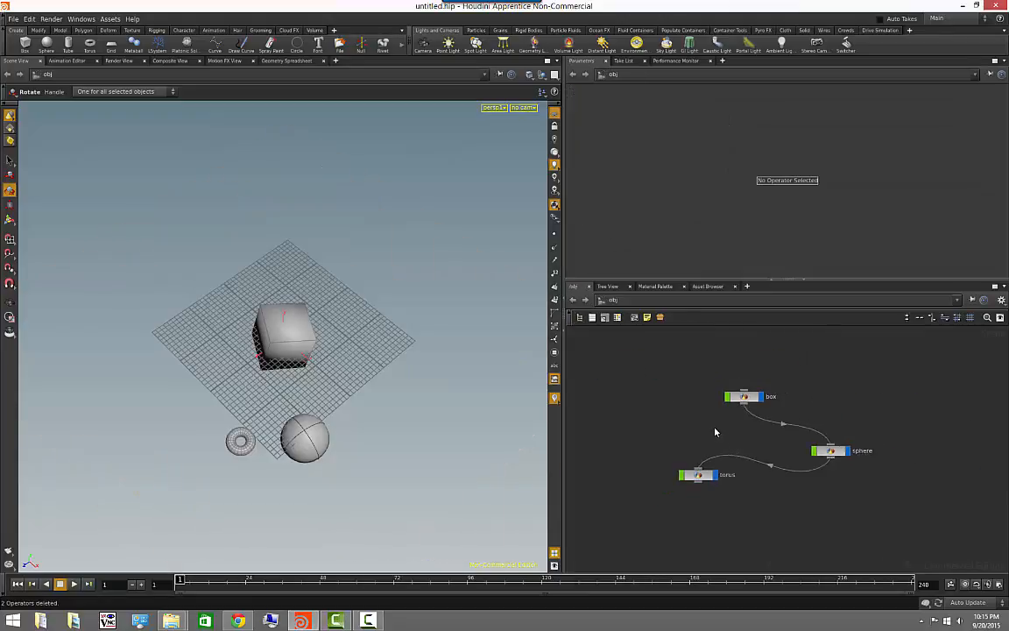
Show the network as a list and select the box, sphere and torus entries in turn
{"action": "left_click", "coordinate": [592, 318]}
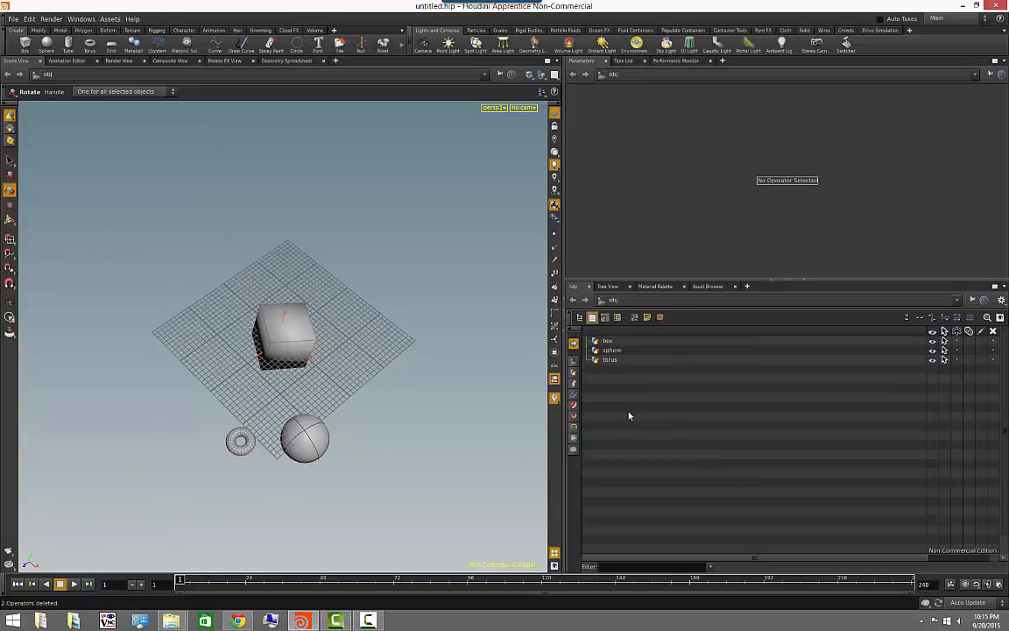
{"action": "left_click", "coordinate": [606, 341]}
{"action": "left_click", "coordinate": [611, 350]}
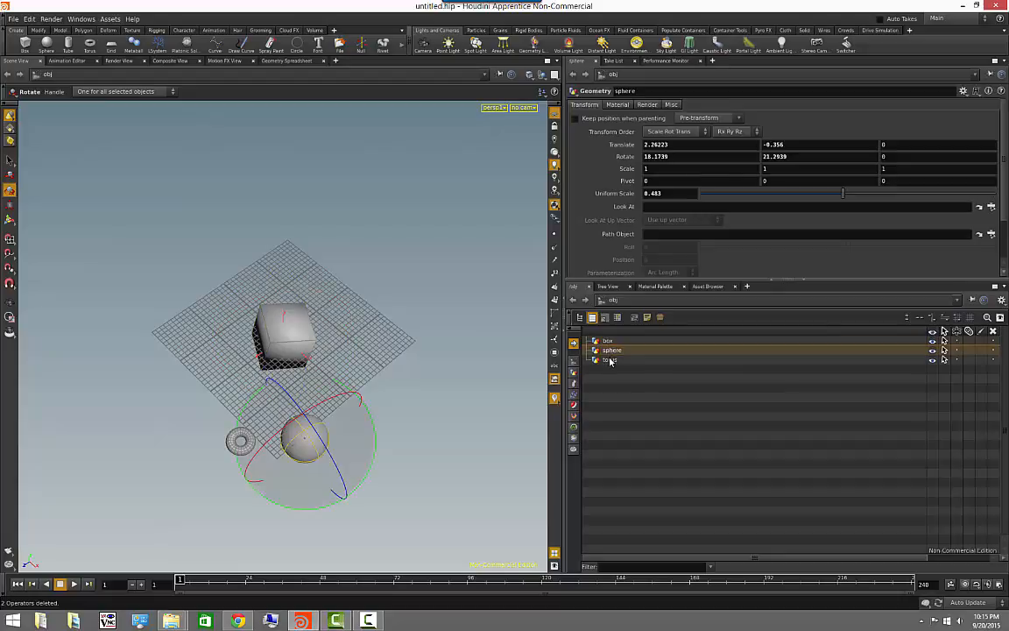
{"action": "left_click", "coordinate": [611, 360]}
{"action": "left_click", "coordinate": [612, 353]}
{"action": "left_click", "coordinate": [608, 343]}
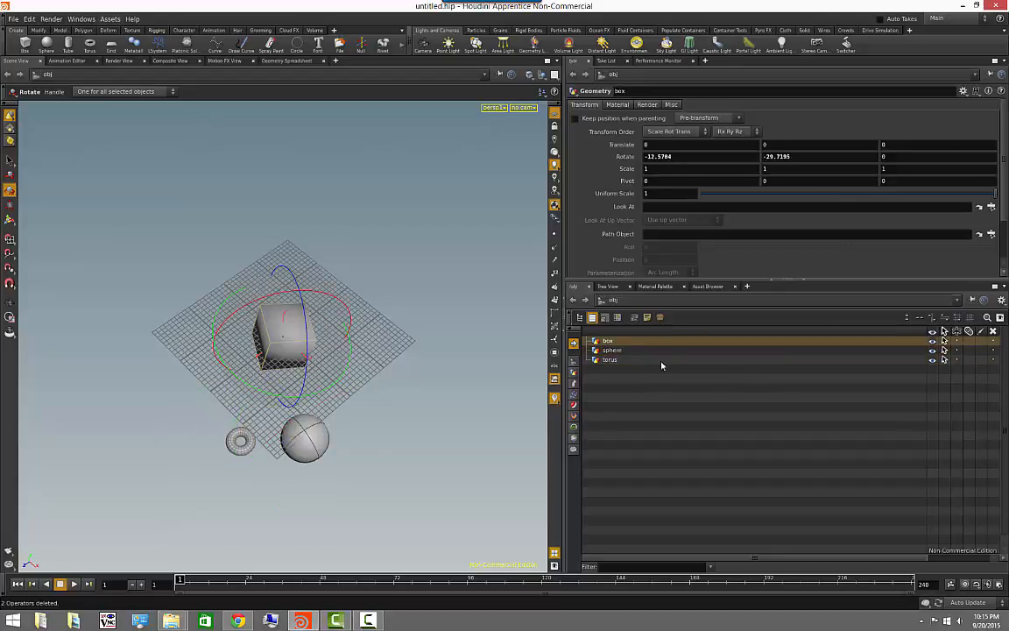
Try the list's visibility toggle on the box and the object type filters, and return to the node graph
{"action": "left_click", "coordinate": [933, 341]}
{"action": "left_click", "coordinate": [933, 342]}
{"action": "left_click", "coordinate": [573, 373]}
{"action": "left_click", "coordinate": [574, 384]}
{"action": "left_click", "coordinate": [592, 317]}
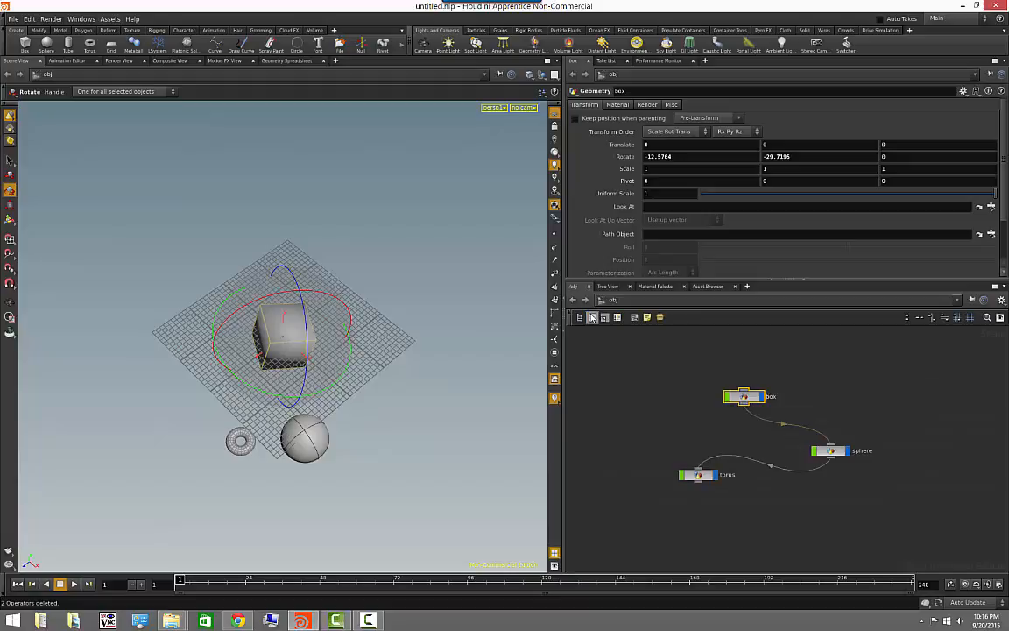
{"action": "left_click", "coordinate": [705, 388]}
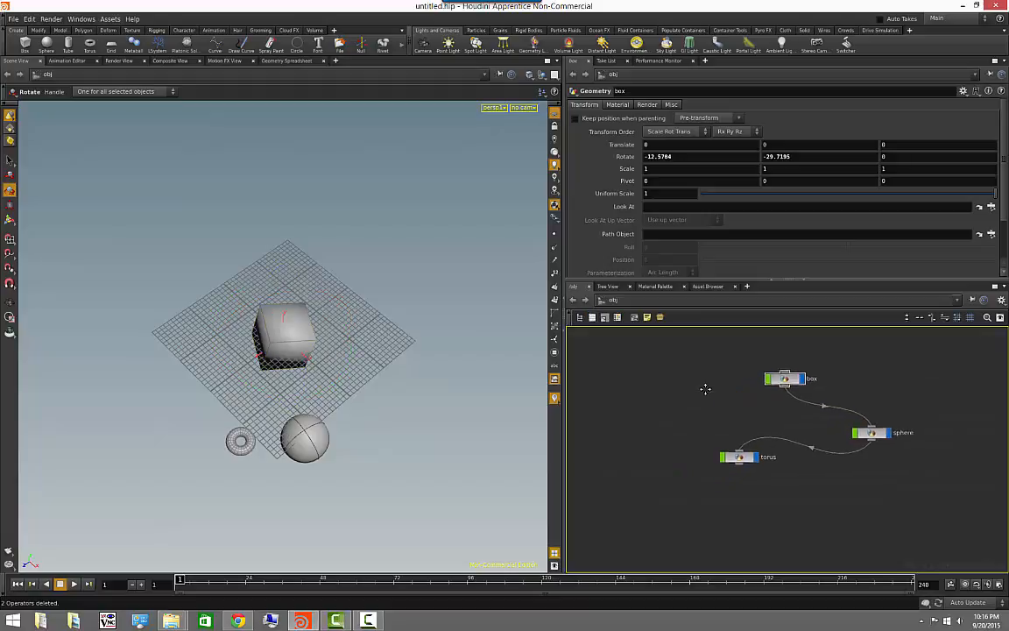
Show the network overview map and examine how it represents the nodes at different zoom levels
{"action": "left_click", "coordinate": [605, 318]}
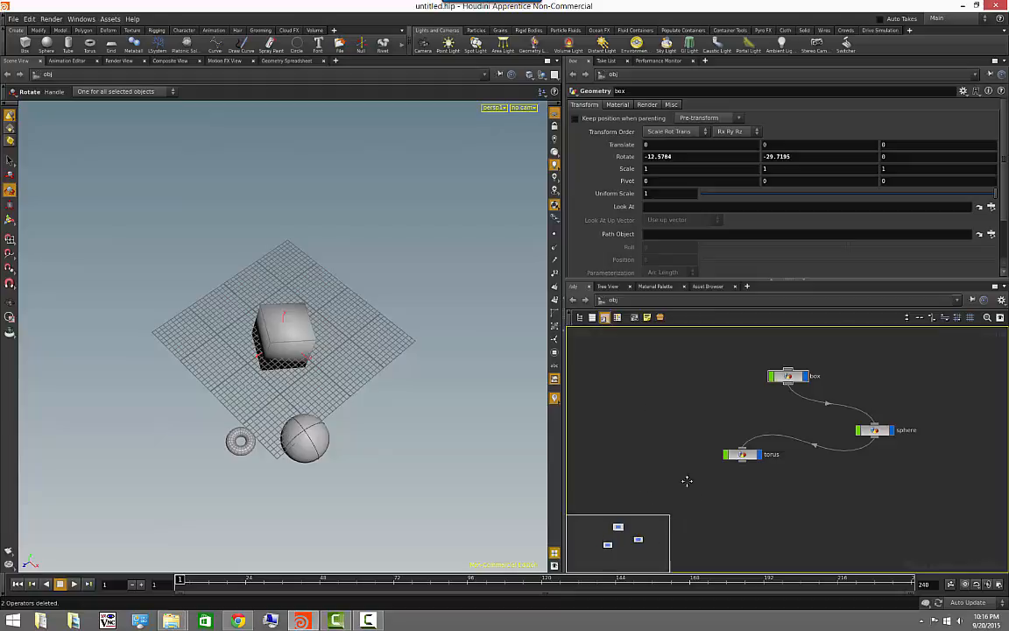
{"action": "middle_click_drag", "start_coordinate": [685, 477], "coordinate": [747, 488]}
{"action": "scroll", "coordinate": [744, 492], "scroll_direction": "down", "scroll_amount": 3}
{"action": "scroll", "coordinate": [746, 492], "scroll_direction": "down", "scroll_amount": 2}
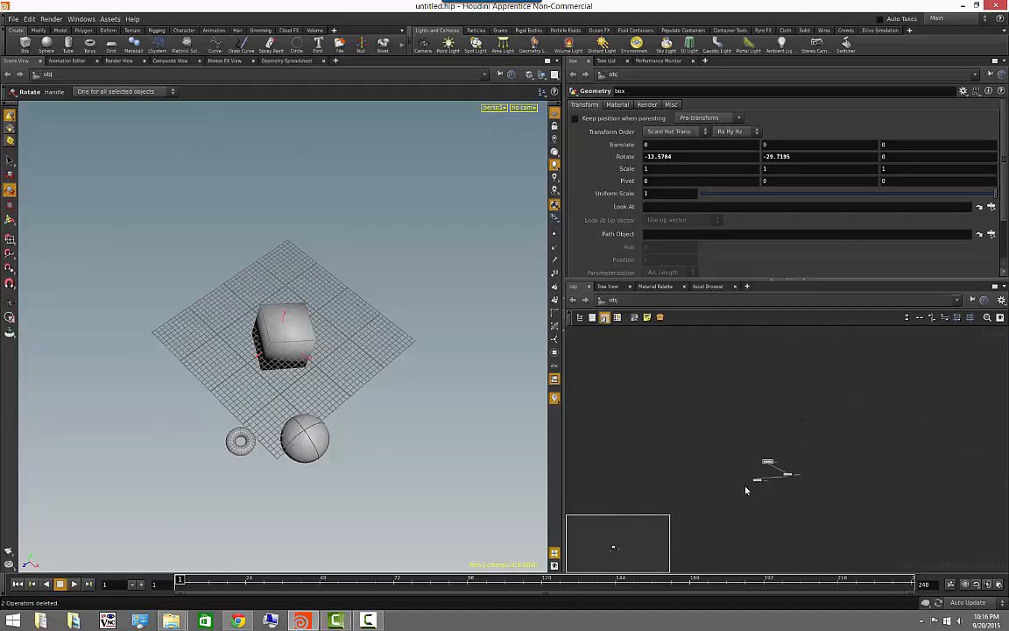
{"action": "scroll", "coordinate": [747, 491], "scroll_direction": "up", "scroll_amount": 8}
{"action": "scroll", "coordinate": [747, 491], "scroll_direction": "down", "scroll_amount": 3}
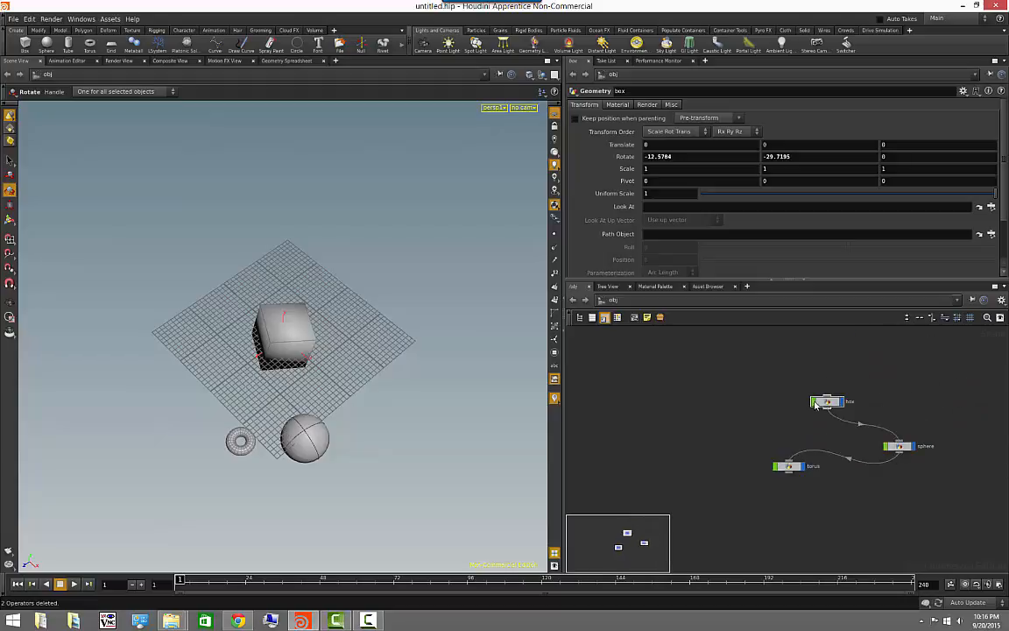
Move the box node up and to the left, farther from the sphere node, and select each node in turn
{"action": "left_click_drag", "start_coordinate": [827, 402], "coordinate": [771, 366]}
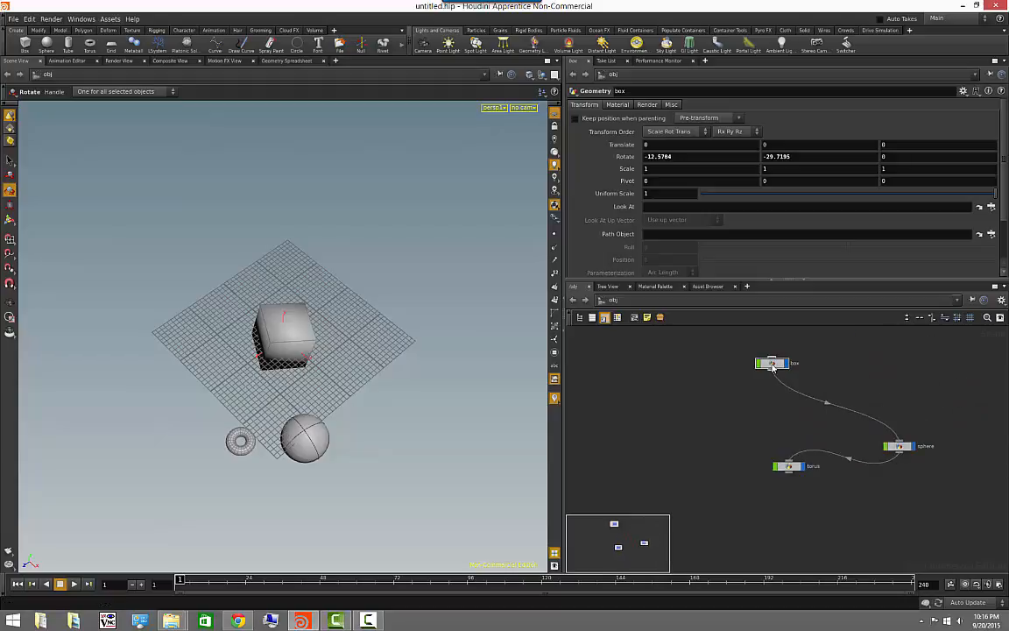
{"action": "left_click", "coordinate": [895, 446]}
{"action": "left_click", "coordinate": [787, 466]}
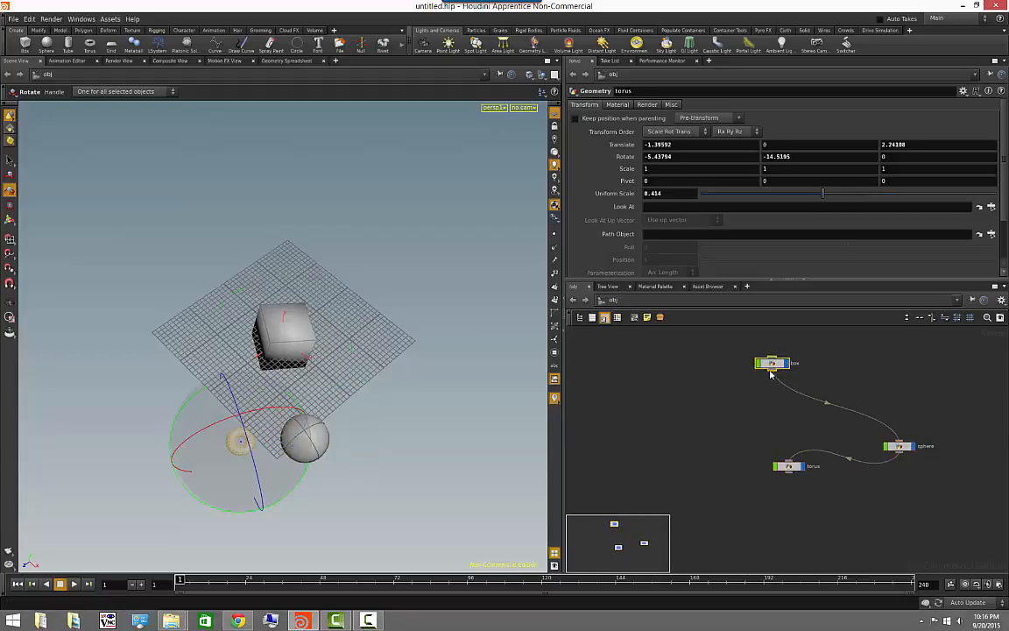
{"action": "left_click", "coordinate": [771, 362]}
{"action": "scroll", "coordinate": [733, 443], "scroll_direction": "down", "scroll_amount": 2}
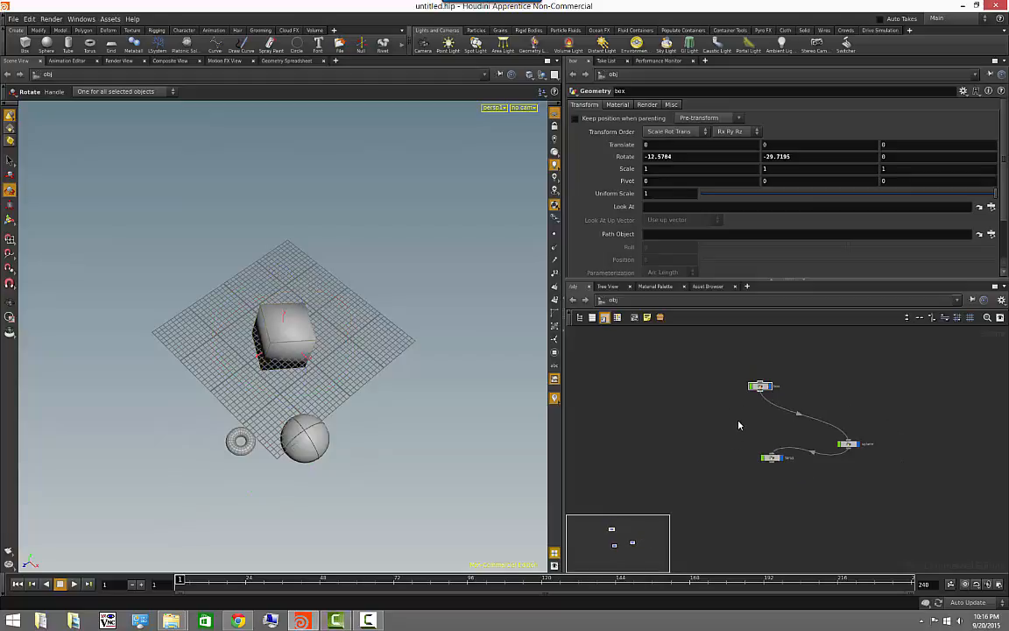
Examine the overview map with the nodes out of view, bring the whole network back into view and hide the map
{"action": "left_click_drag", "start_coordinate": [771, 424], "coordinate": [770, 545]}
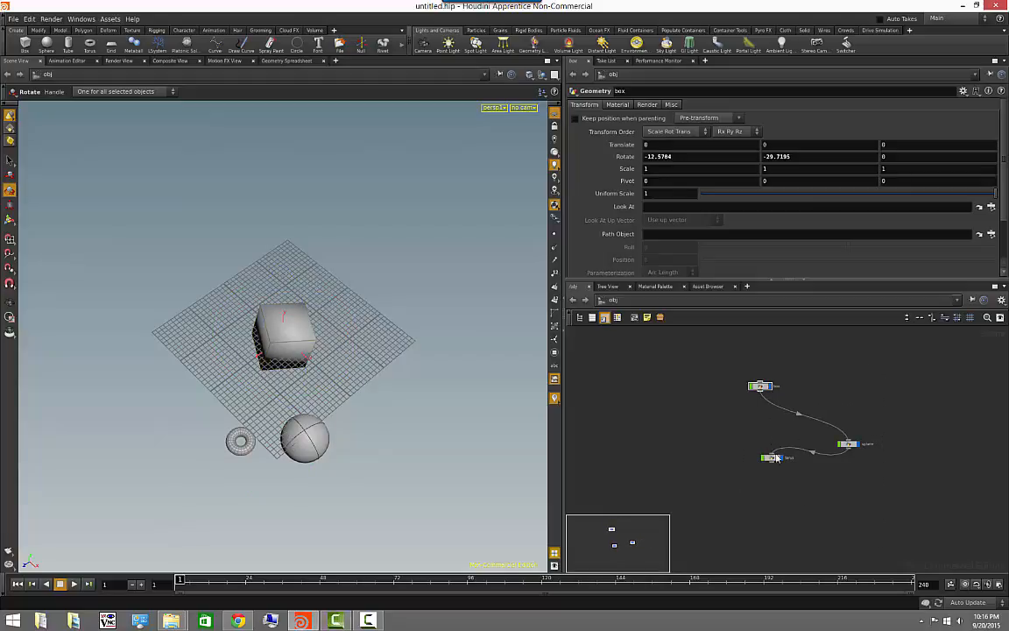
{"action": "left_click", "coordinate": [761, 387]}
{"action": "scroll", "coordinate": [807, 407], "scroll_direction": "down", "scroll_amount": 3}
{"action": "middle_click_drag", "start_coordinate": [807, 407], "coordinate": [706, 289]}
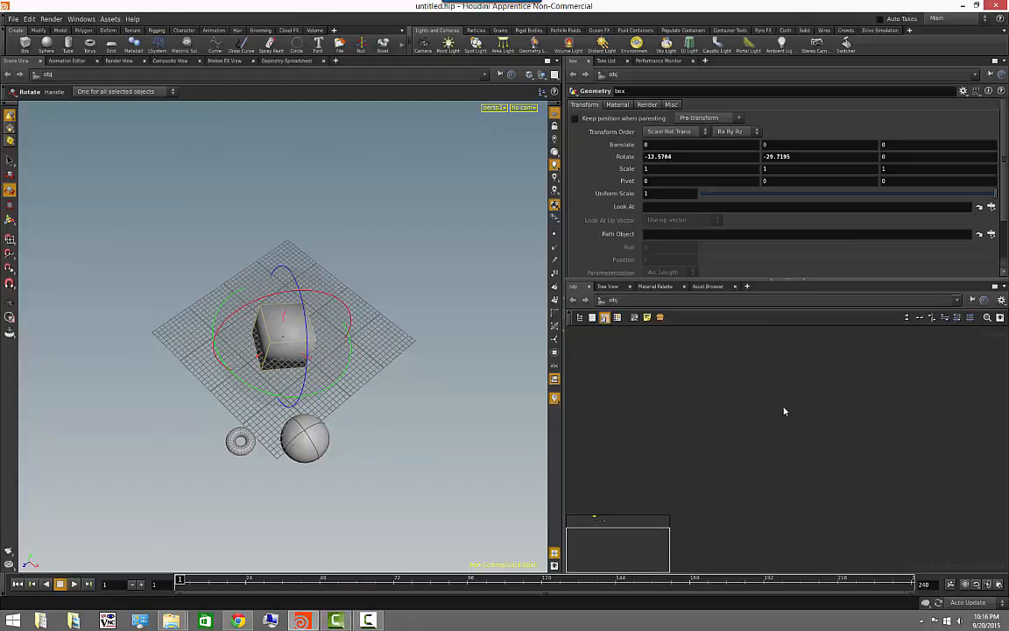
{"action": "left_click", "coordinate": [797, 439]}
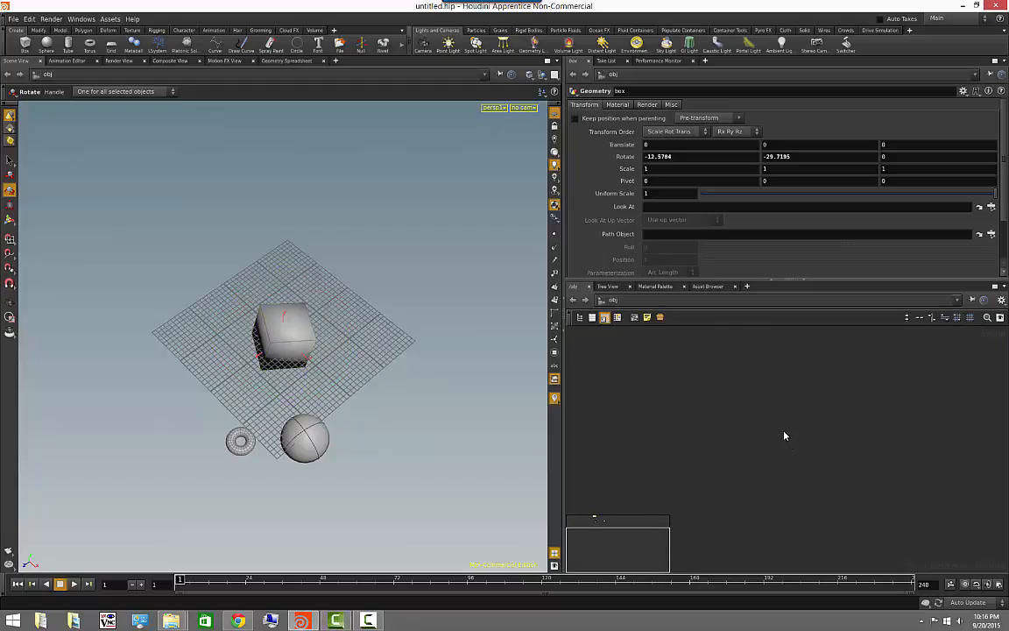
{"action": "key", "text": "h"}
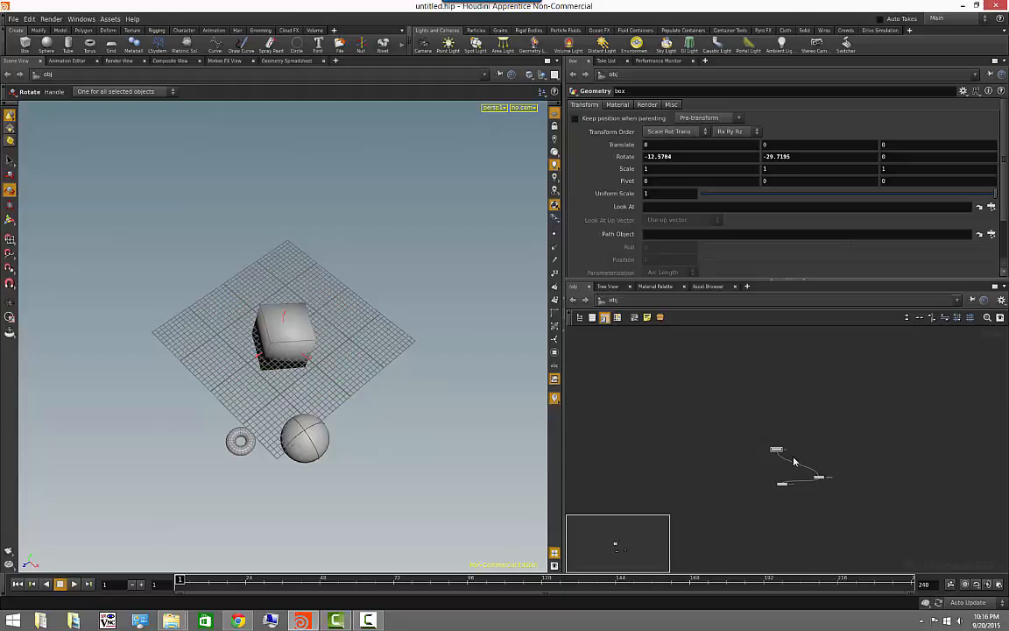
{"action": "scroll", "coordinate": [791, 455], "scroll_direction": "up", "scroll_amount": 4}
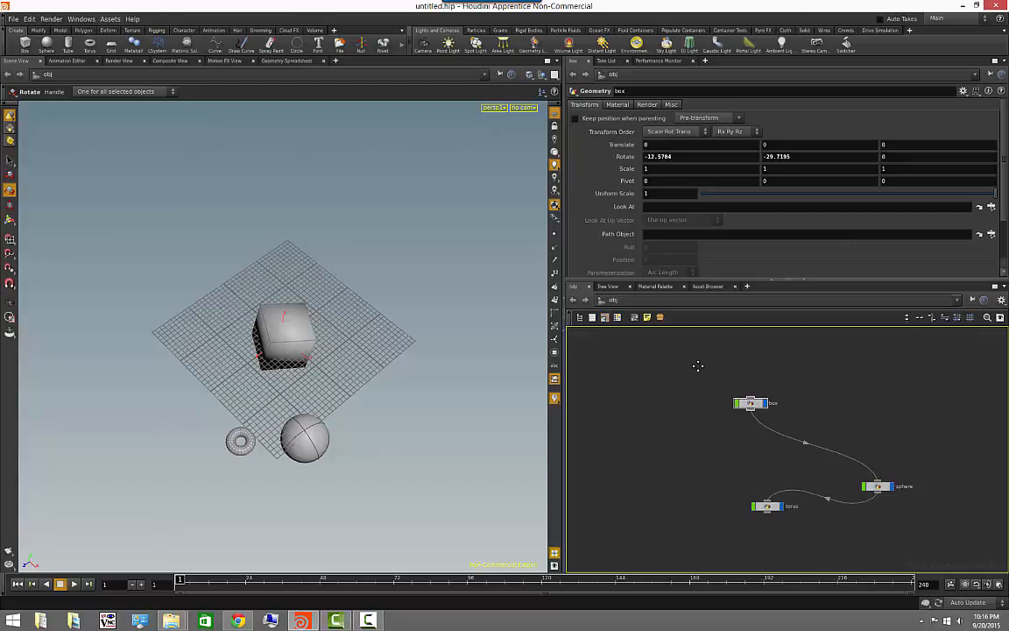
{"action": "middle_click_drag", "start_coordinate": [698, 366], "coordinate": [677, 350]}
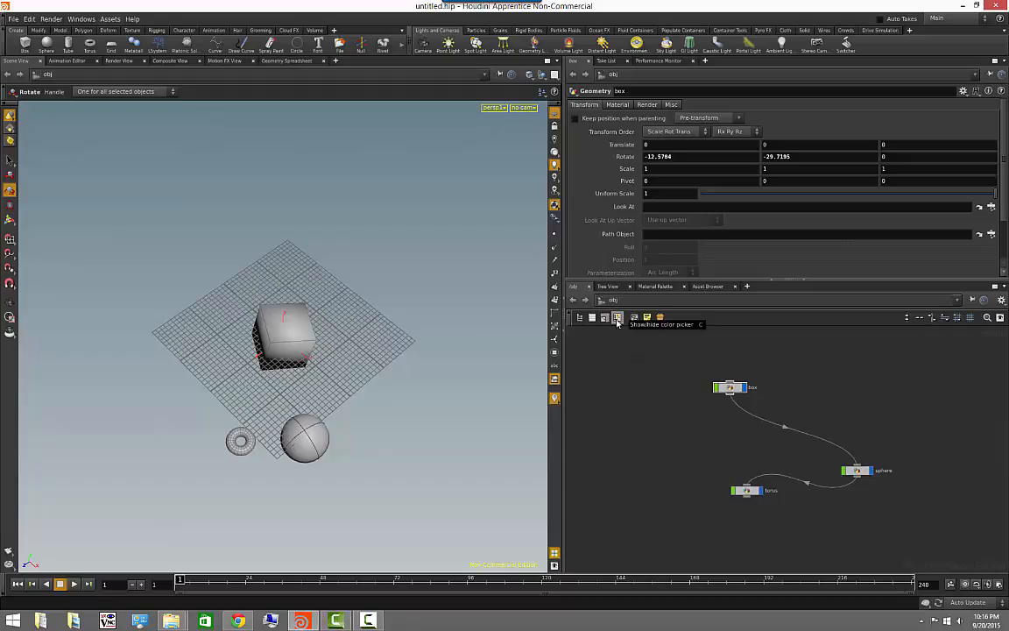
Show the node color picker and color the box node light red
{"action": "left_click", "coordinate": [618, 318]}
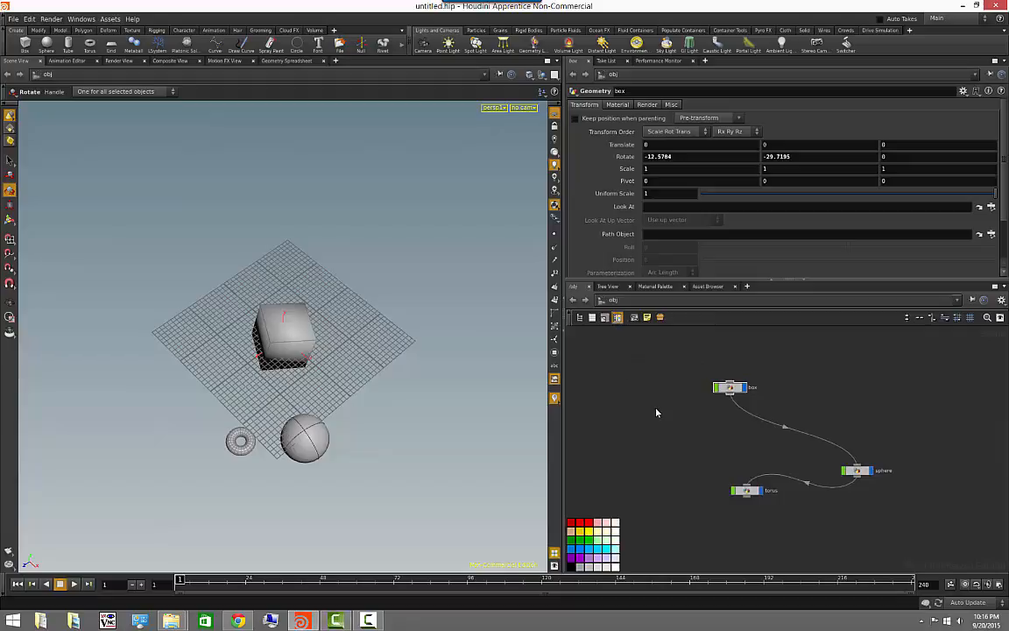
{"action": "left_click", "coordinate": [731, 388]}
{"action": "left_click", "coordinate": [600, 524]}
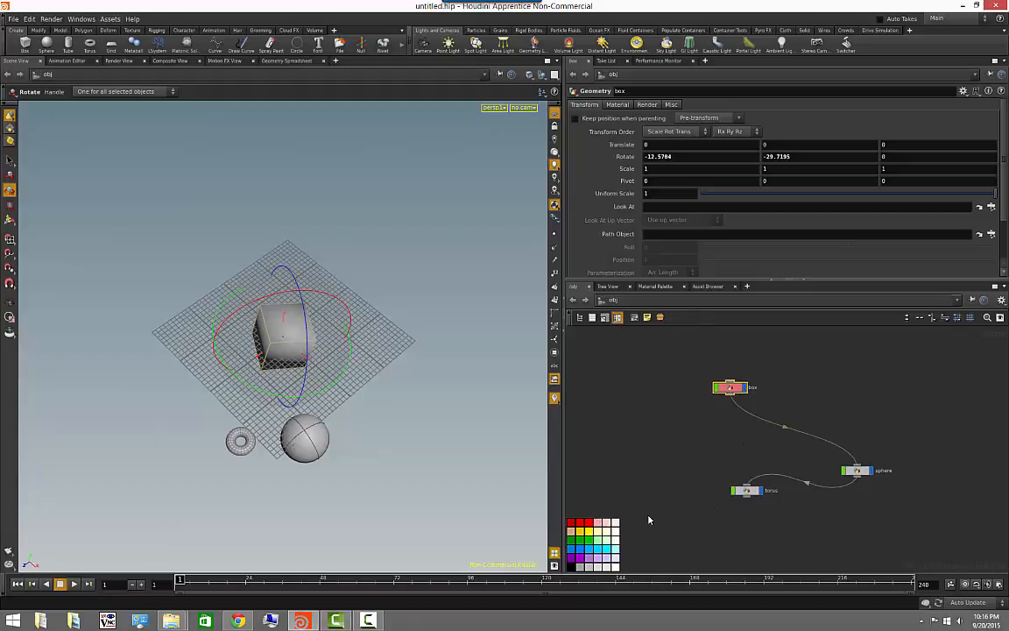
Color the sphere node green and select the torus node
{"action": "left_click", "coordinate": [859, 472]}
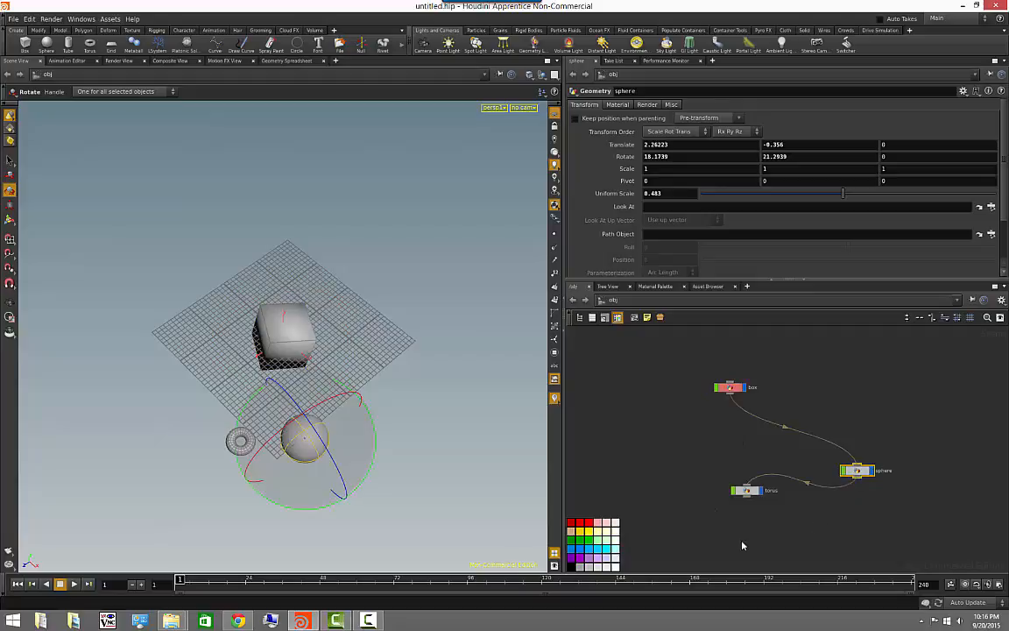
{"action": "left_click", "coordinate": [589, 540]}
{"action": "left_click", "coordinate": [747, 490]}
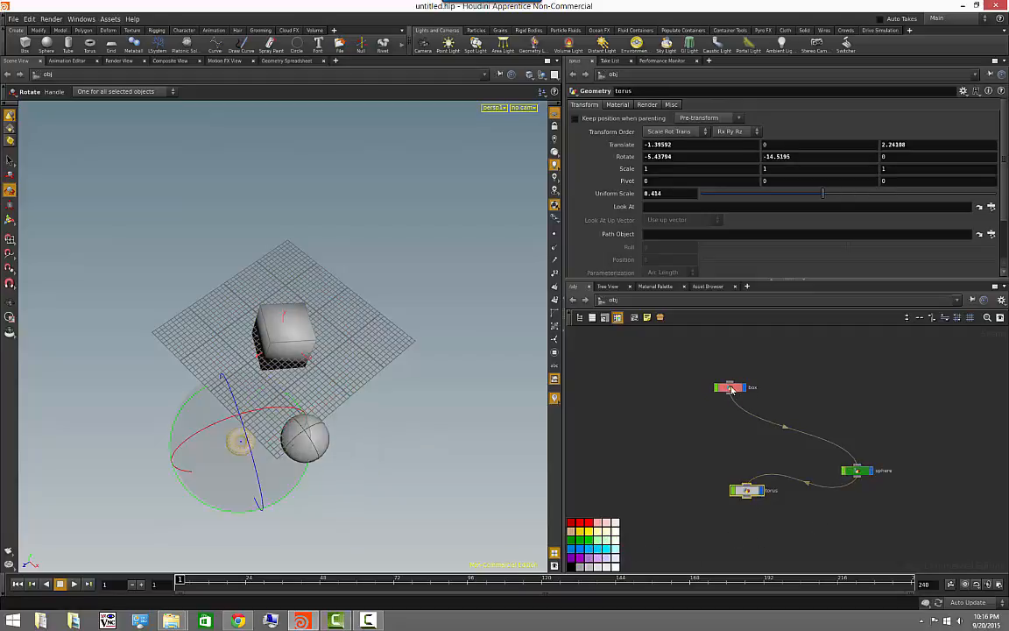
Move the sphere node up between the heights of the box and torus nodes, and color the torus node blue
{"action": "left_click", "coordinate": [856, 470]}
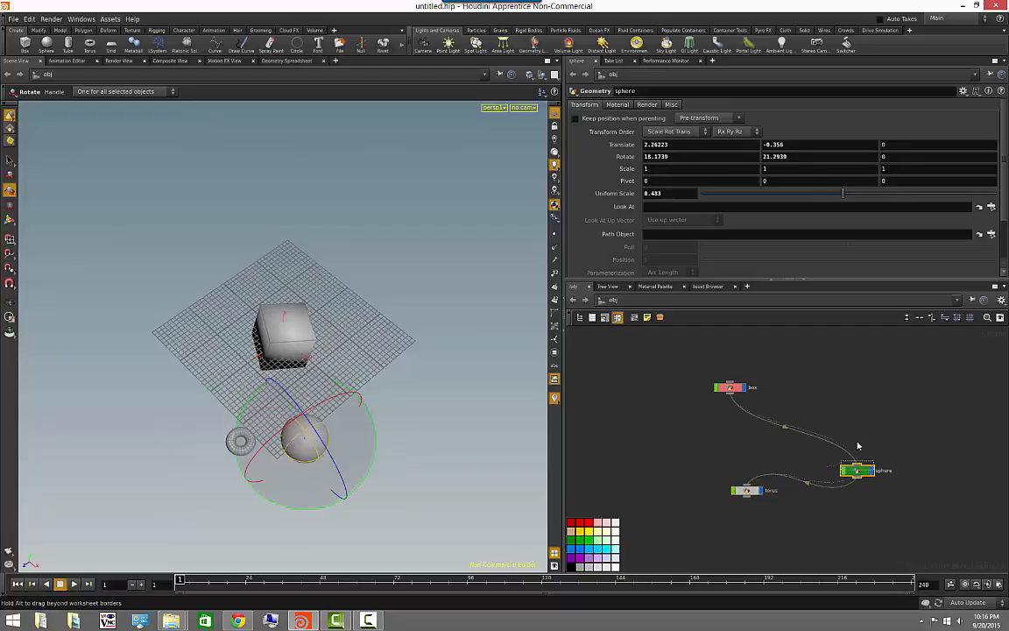
{"action": "left_click_drag", "start_coordinate": [856, 470], "coordinate": [855, 439]}
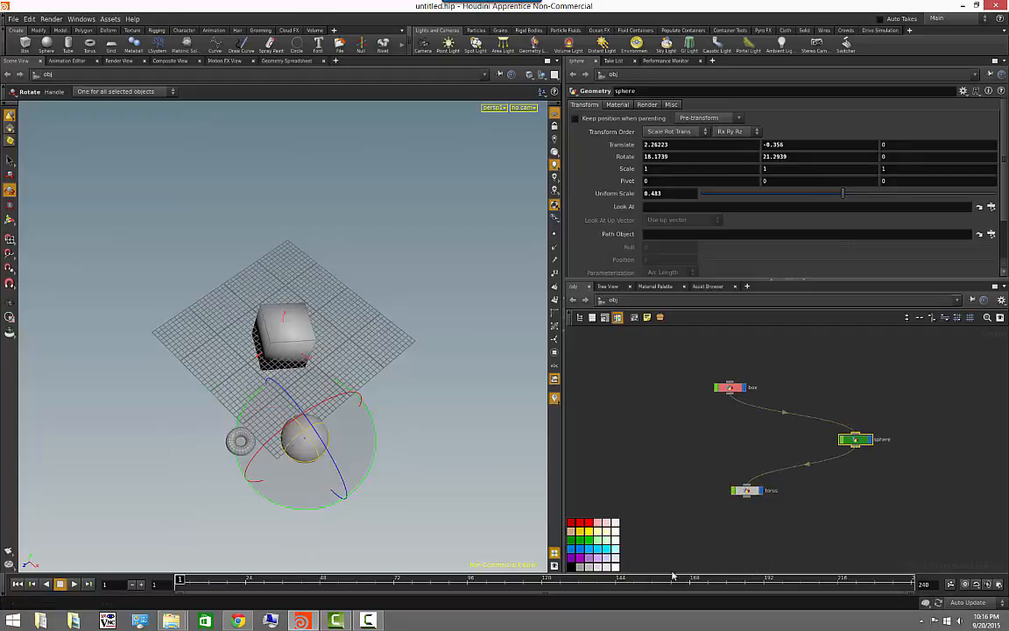
{"action": "left_click", "coordinate": [746, 489]}
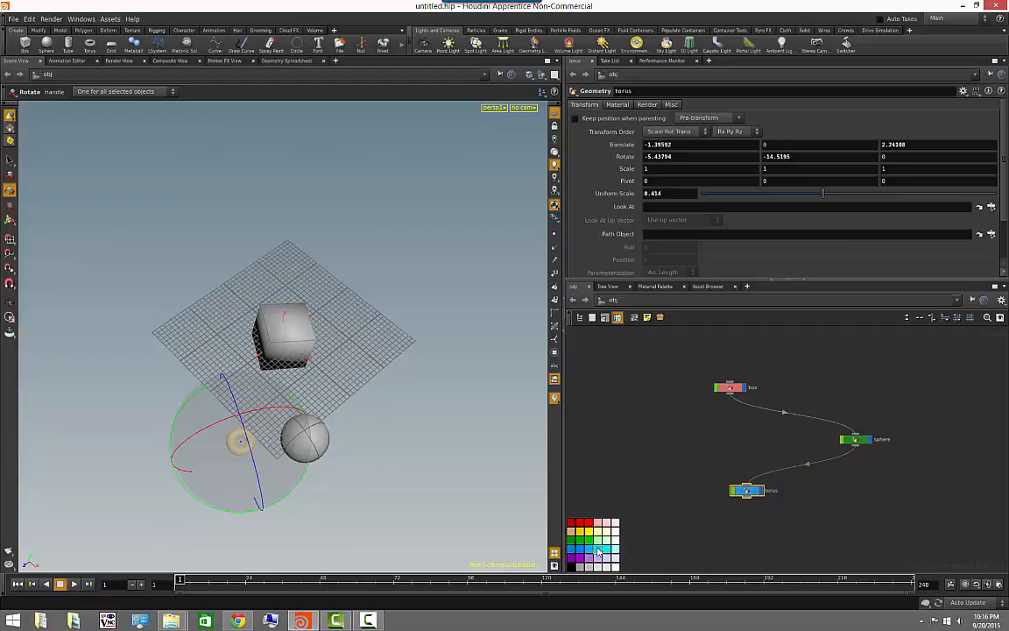
{"action": "left_click", "coordinate": [769, 533]}
{"action": "middle_click_drag", "start_coordinate": [853, 477], "coordinate": [837, 505]}
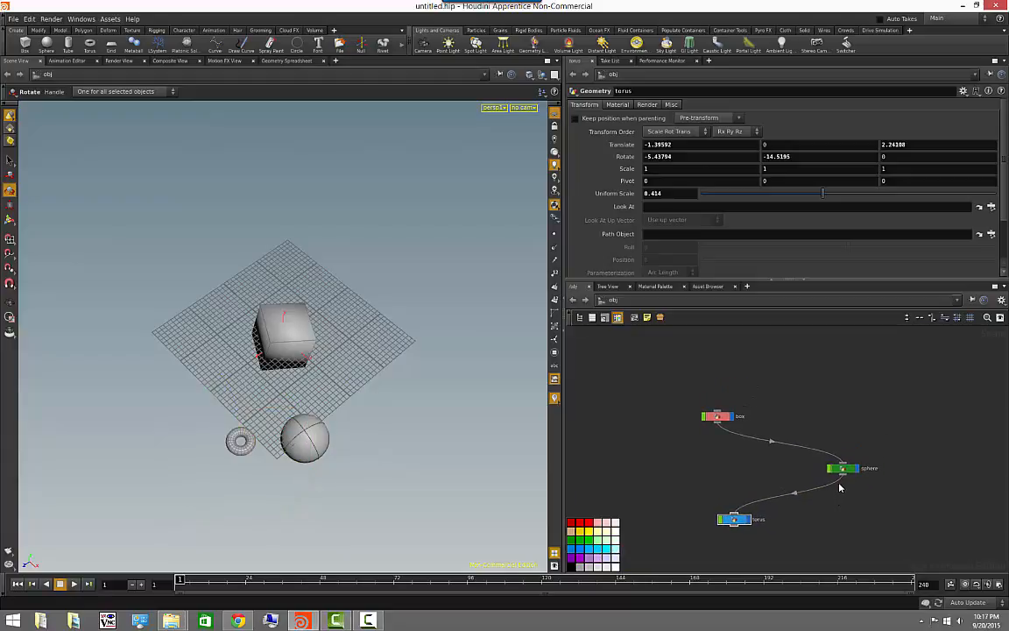
Enclose the box and sphere nodes in a network box and move it up and away from the torus node
{"action": "mouse_move", "coordinate": [653, 423]}
{"action": "middle_mouse_down"}
{"action": "mouse_move", "coordinate": [692, 403]}
{"action": "mouse_move", "coordinate": [655, 437]}
{"action": "middle_mouse_up"}
{"action": "scroll", "coordinate": [692, 403], "scroll_direction": "down", "scroll_amount": 3}
{"action": "scroll", "coordinate": [692, 420], "scroll_direction": "up", "scroll_amount": 2}
{"action": "left_click_drag", "start_coordinate": [633, 341], "coordinate": [899, 477]}
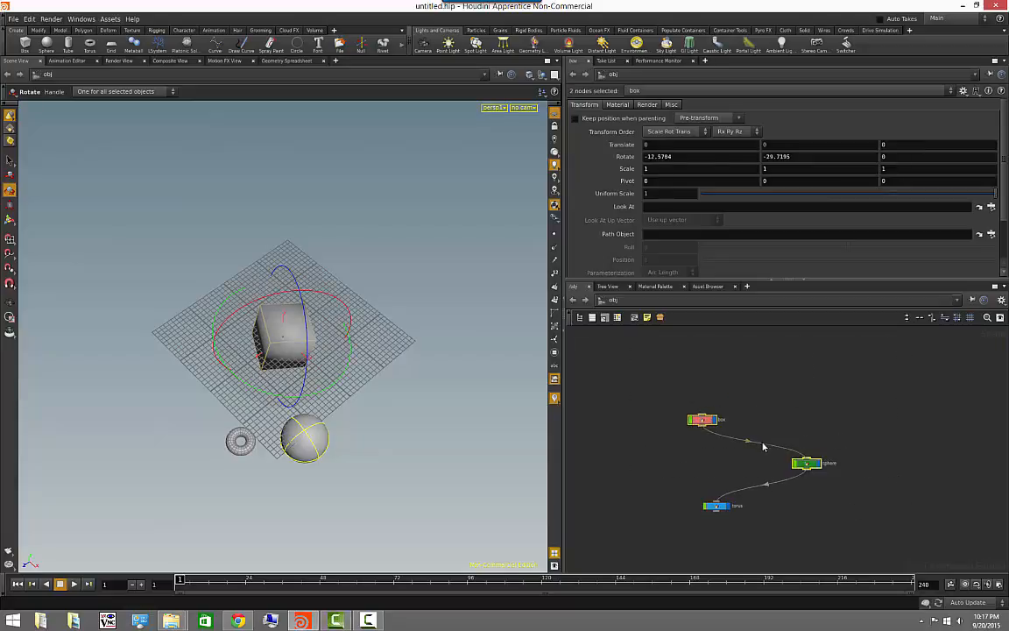
{"action": "left_click", "coordinate": [634, 317]}
{"action": "left_click_drag", "start_coordinate": [731, 422], "coordinate": [849, 374]}
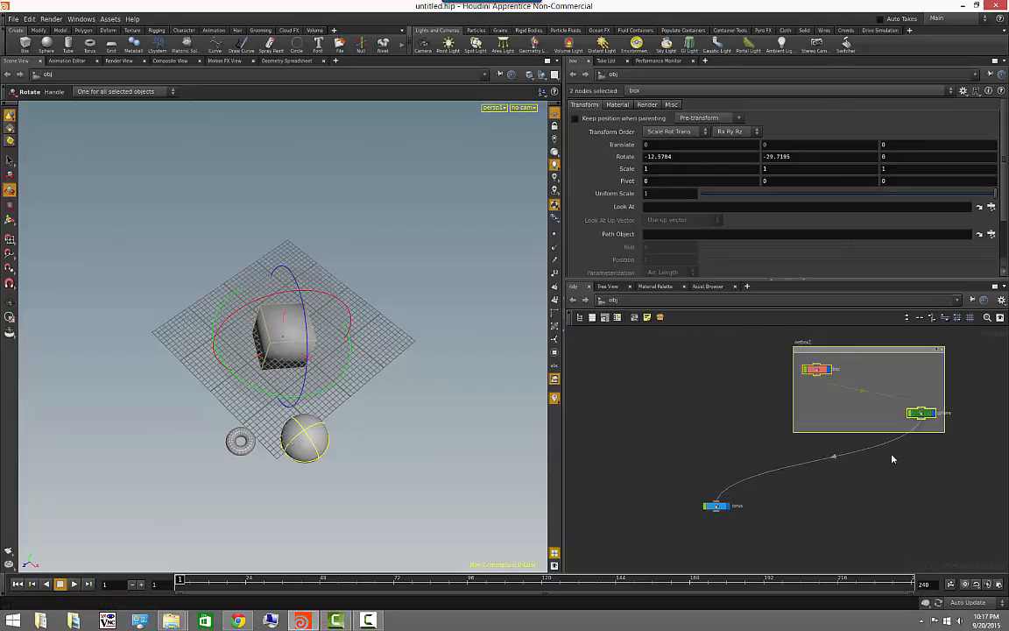
{"action": "left_click", "coordinate": [900, 510]}
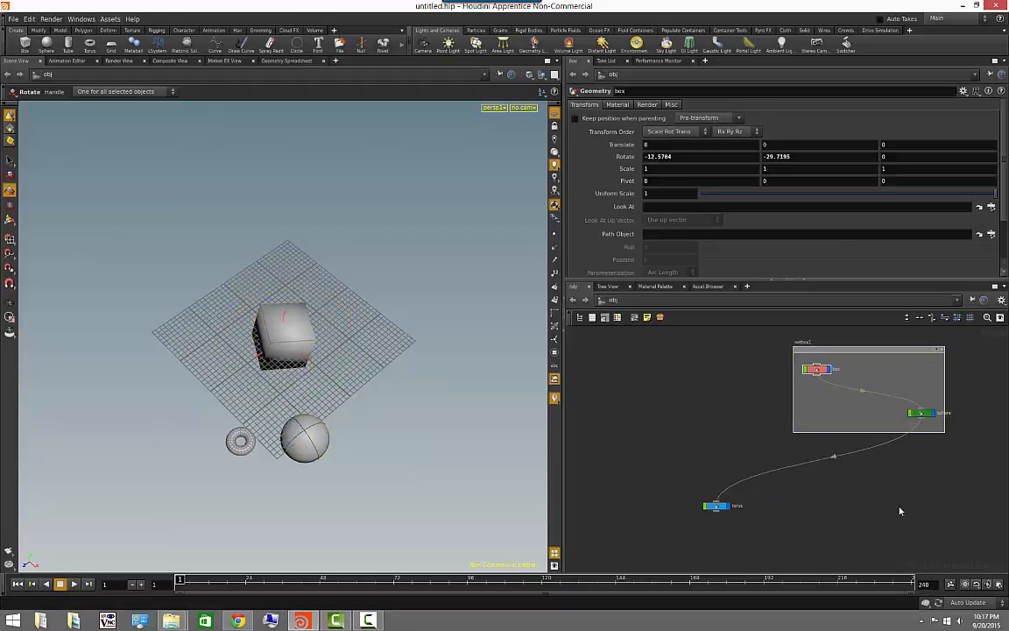
Collapse the network box and rename it my_parent_nodes
{"action": "left_click", "coordinate": [938, 349]}
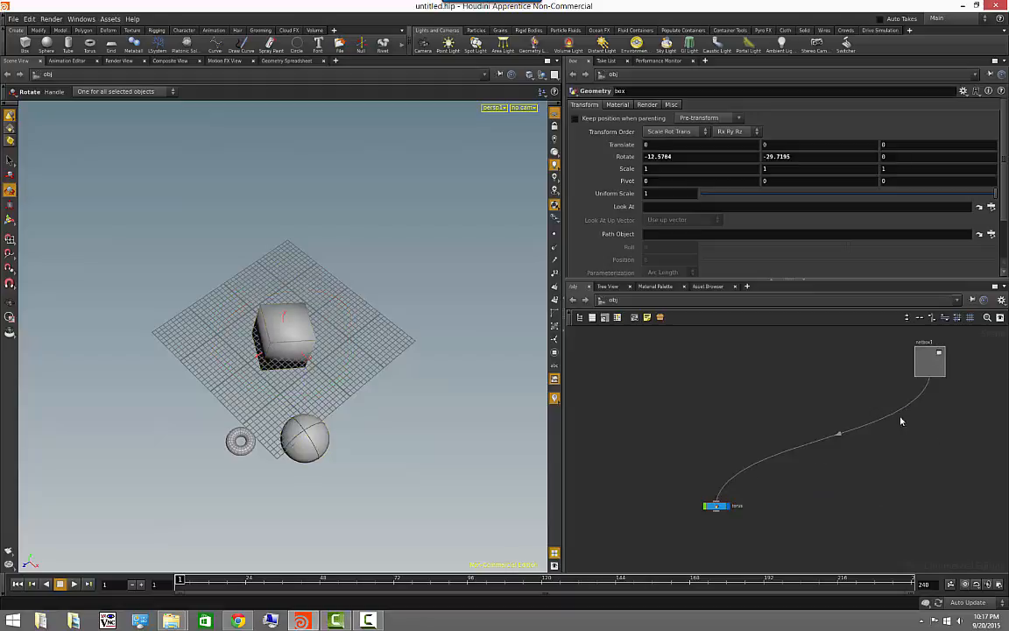
{"action": "left_click", "coordinate": [930, 342]}
{"action": "type", "text": "my parent nodes"}
{"action": "key", "text": "Return"}
Expand the network box, place it above the torus node and show the color picker
{"action": "left_click_drag", "start_coordinate": [797, 357], "coordinate": [825, 396]}
{"action": "left_click", "coordinate": [823, 376]}
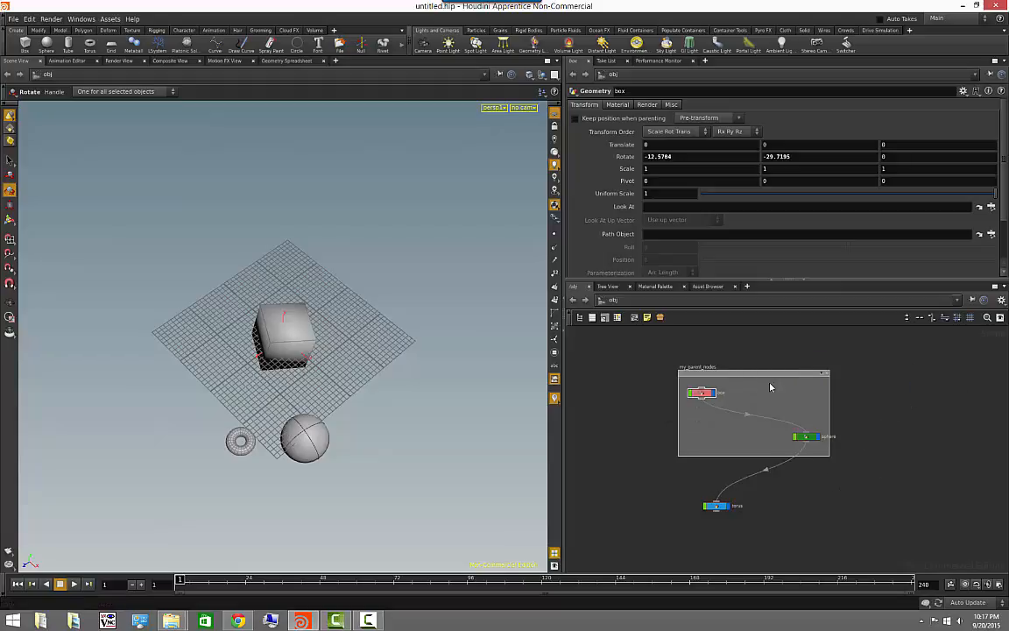
{"action": "key", "text": "c"}
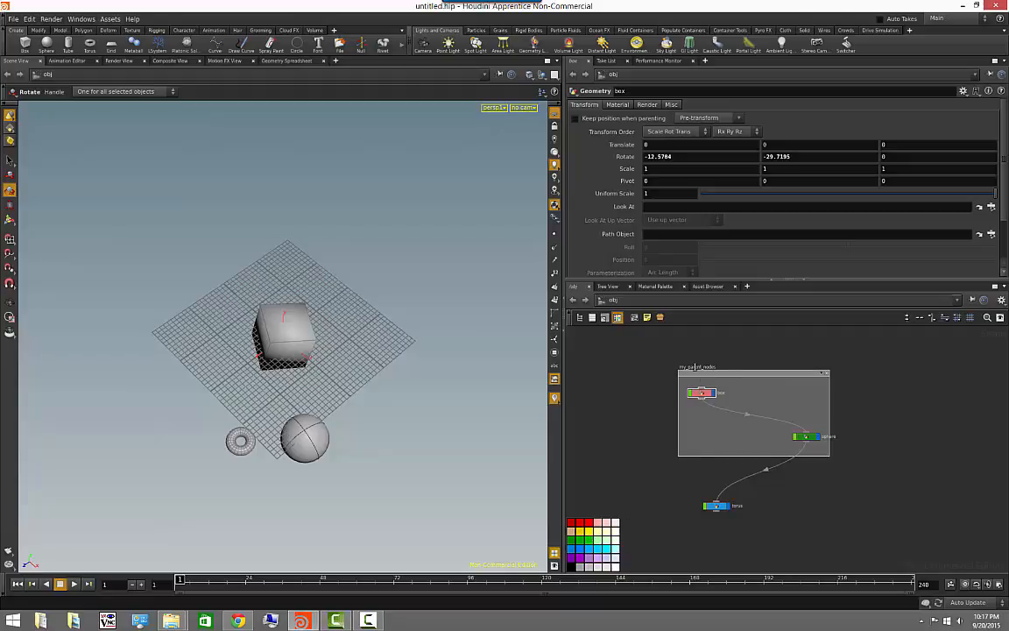
{"action": "left_click_drag", "start_coordinate": [695, 367], "coordinate": [710, 357]}
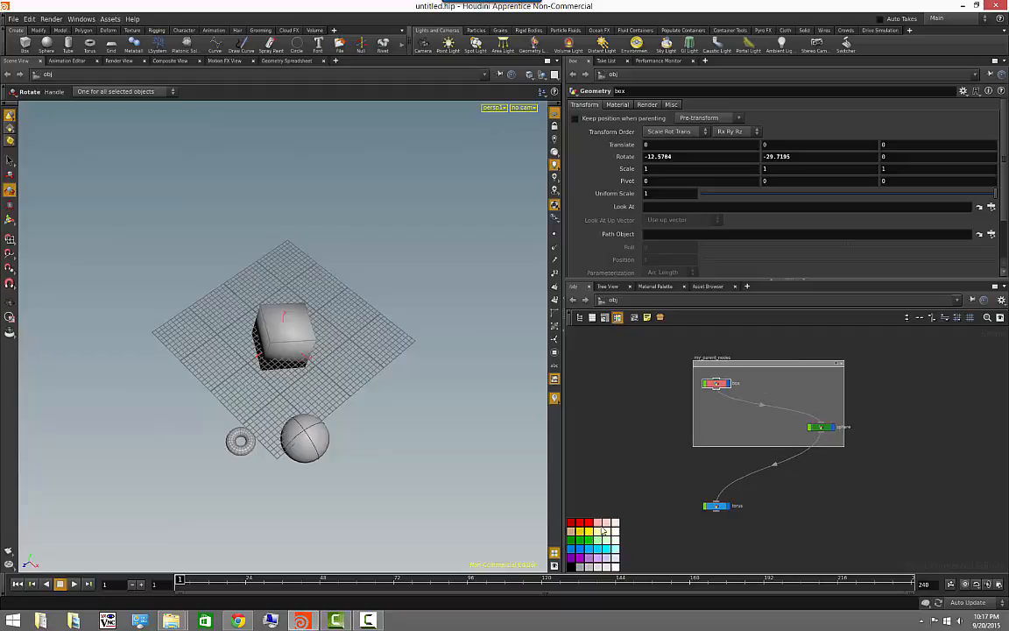
Try several colors on the my_parent_nodes network box, ending with purple
{"action": "left_click", "coordinate": [836, 368]}
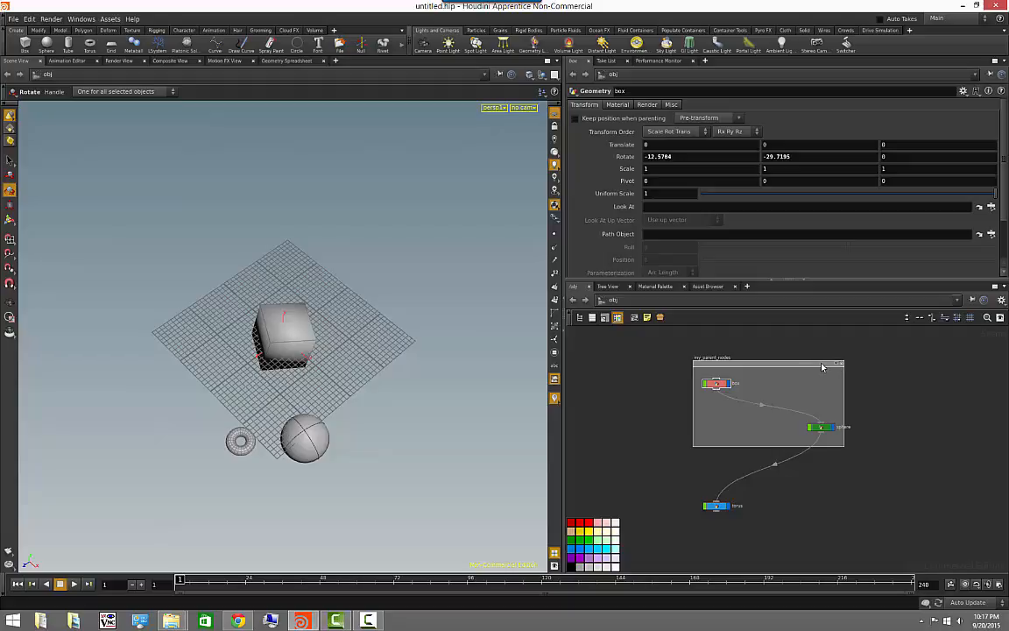
{"action": "left_click", "coordinate": [600, 533]}
{"action": "left_click", "coordinate": [580, 533]}
{"action": "left_click", "coordinate": [579, 550]}
{"action": "left_click", "coordinate": [578, 558]}
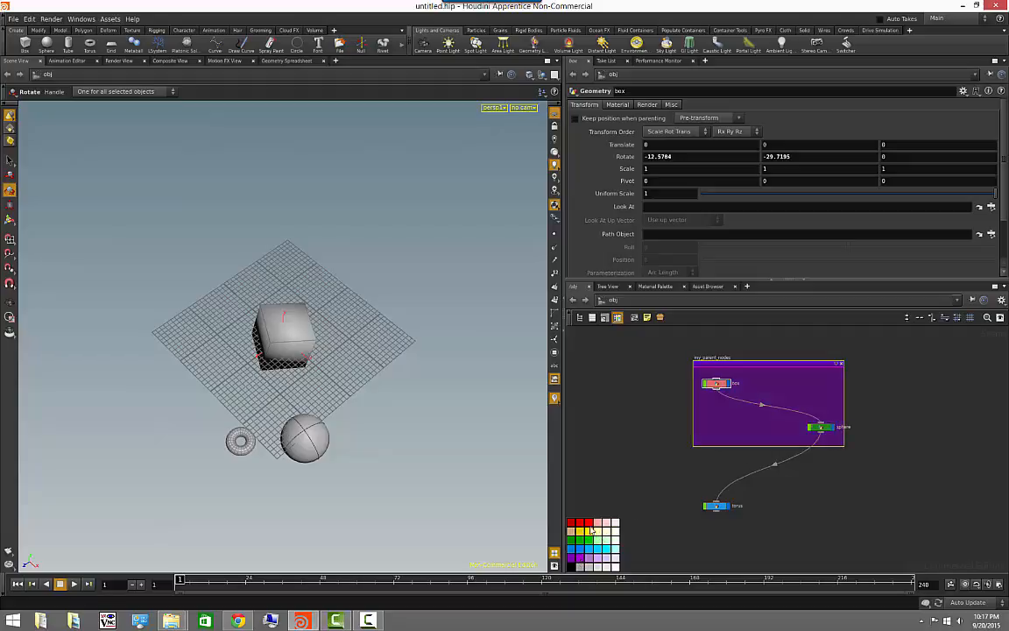
{"action": "left_click", "coordinate": [884, 515]}
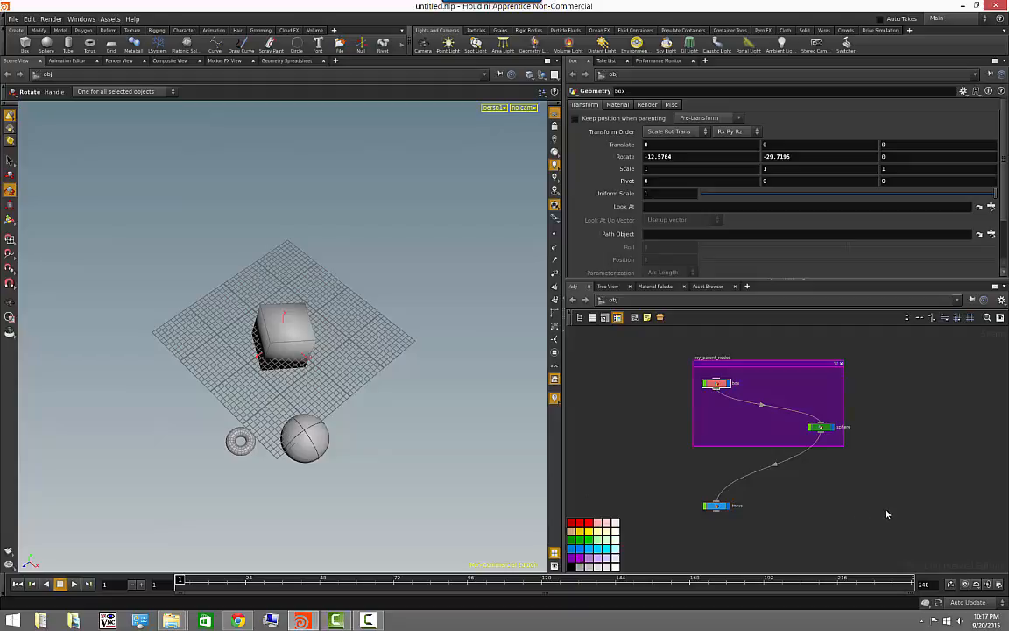
Remove the network box while keeping its nodes, and move the sphere node down closer to the torus node
{"action": "left_click", "coordinate": [842, 364]}
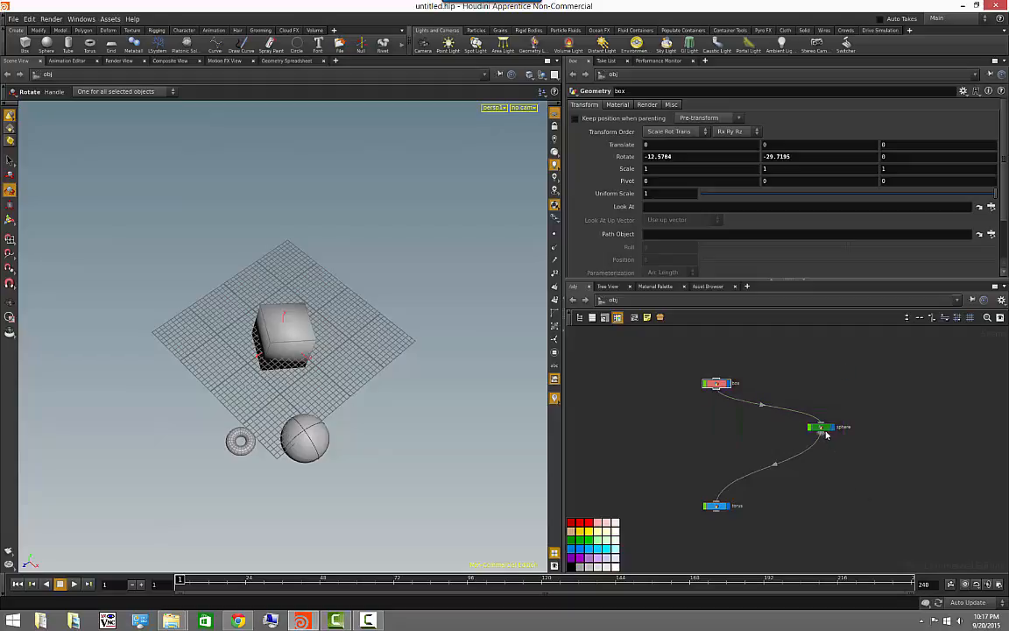
{"action": "left_click_drag", "start_coordinate": [827, 434], "coordinate": [794, 459]}
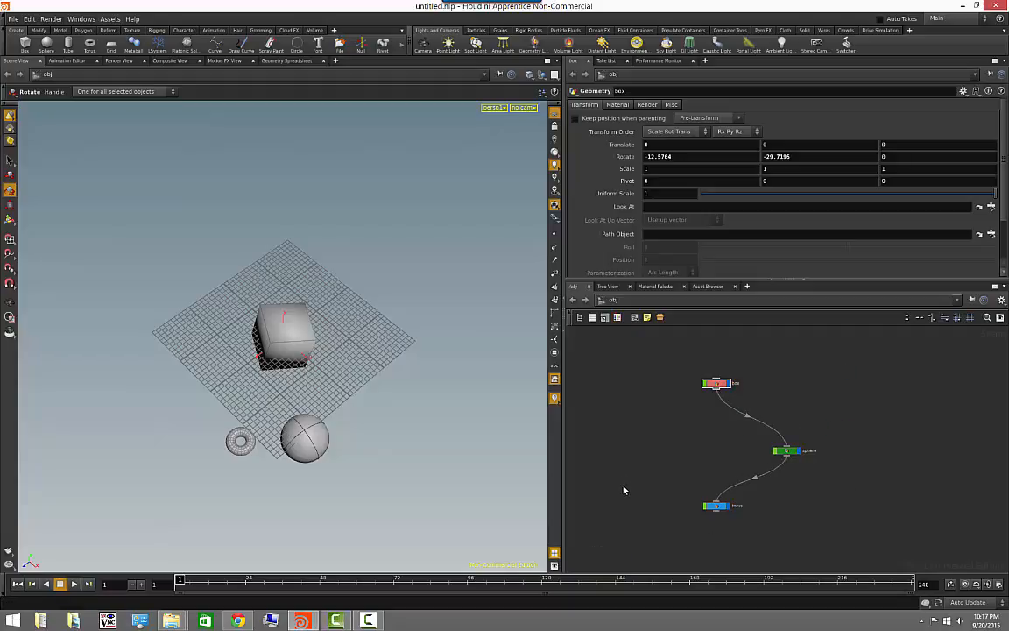
{"action": "middle_click_drag", "start_coordinate": [835, 549], "coordinate": [851, 540]}
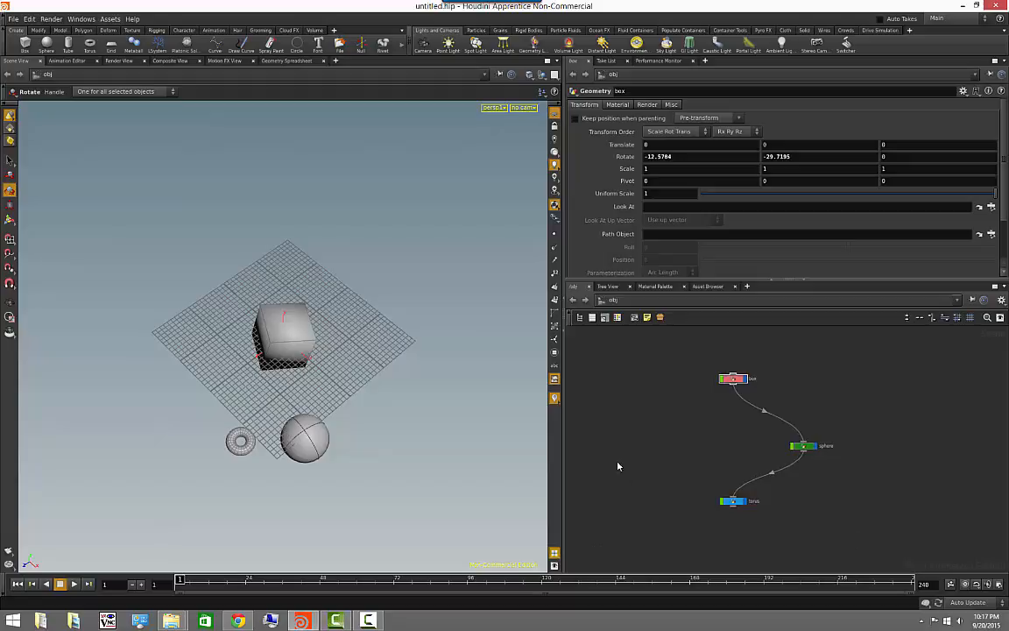
Add a sticky note beside the box node with the text "This moves the torus"
{"action": "middle_click_drag", "start_coordinate": [618, 466], "coordinate": [665, 478]}
{"action": "left_click", "coordinate": [649, 318]}
{"action": "left_click_drag", "start_coordinate": [757, 422], "coordinate": [626, 382]}
{"action": "scroll", "coordinate": [713, 461], "scroll_direction": "up", "scroll_amount": 3}
{"action": "middle_click_drag", "start_coordinate": [716, 456], "coordinate": [758, 480]}
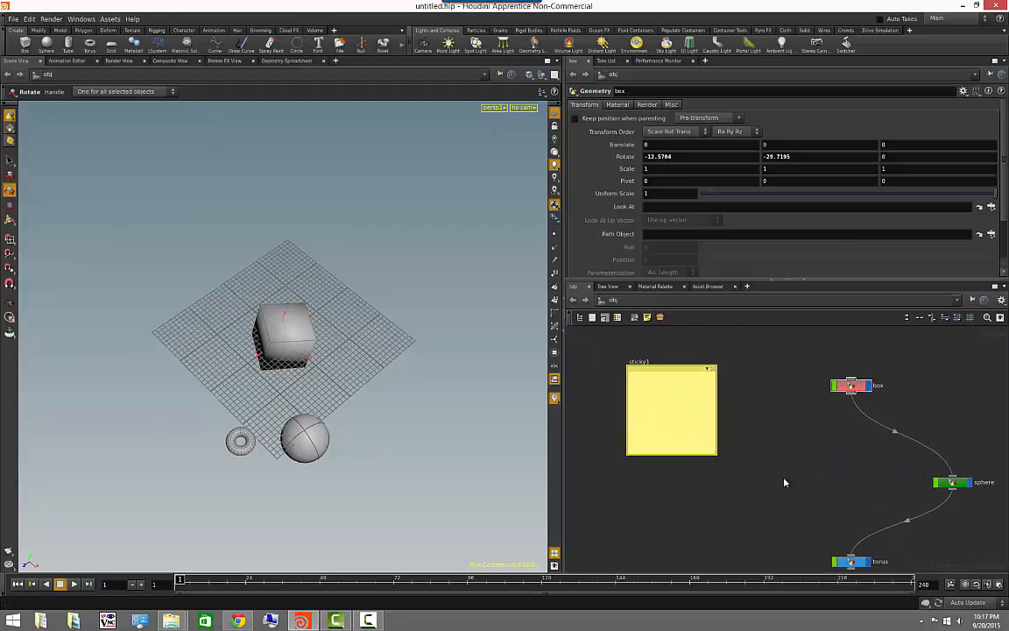
{"action": "left_click", "coordinate": [663, 415]}
{"action": "type", "text": "This moves the torus"}
{"action": "left_click", "coordinate": [783, 421]}
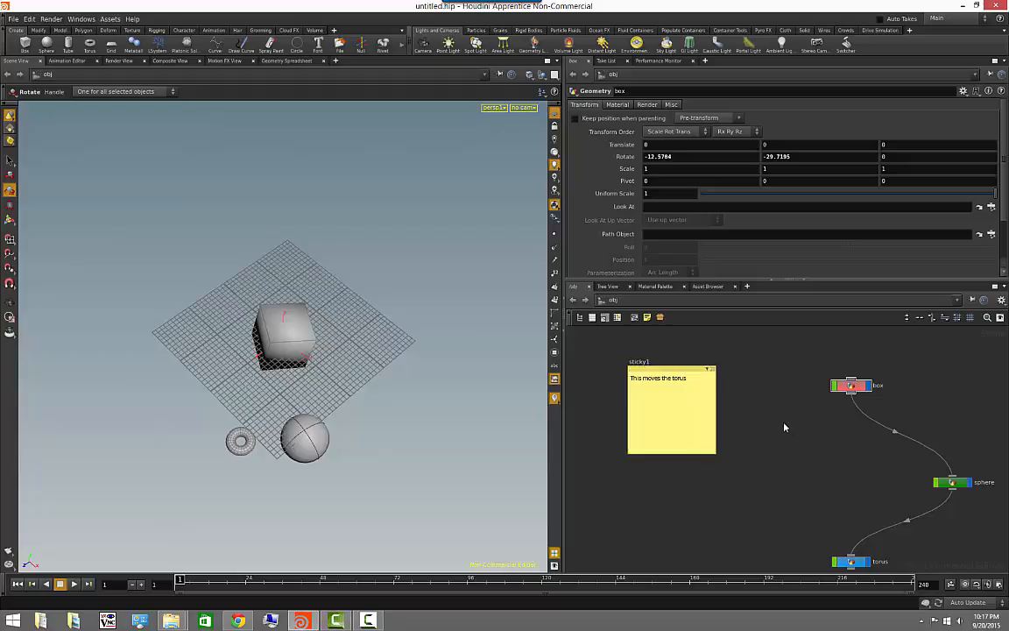
Show the color picker and try gray, red, pink and other colors on the sticky note, ending with dark green
{"action": "scroll", "coordinate": [761, 409], "scroll_direction": "up", "scroll_amount": 3}
{"action": "middle_click_drag", "start_coordinate": [761, 408], "coordinate": [811, 432]}
{"action": "scroll", "coordinate": [861, 454], "scroll_direction": "down", "scroll_amount": 2}
{"action": "scroll", "coordinate": [811, 432], "scroll_direction": "down", "scroll_amount": 3}
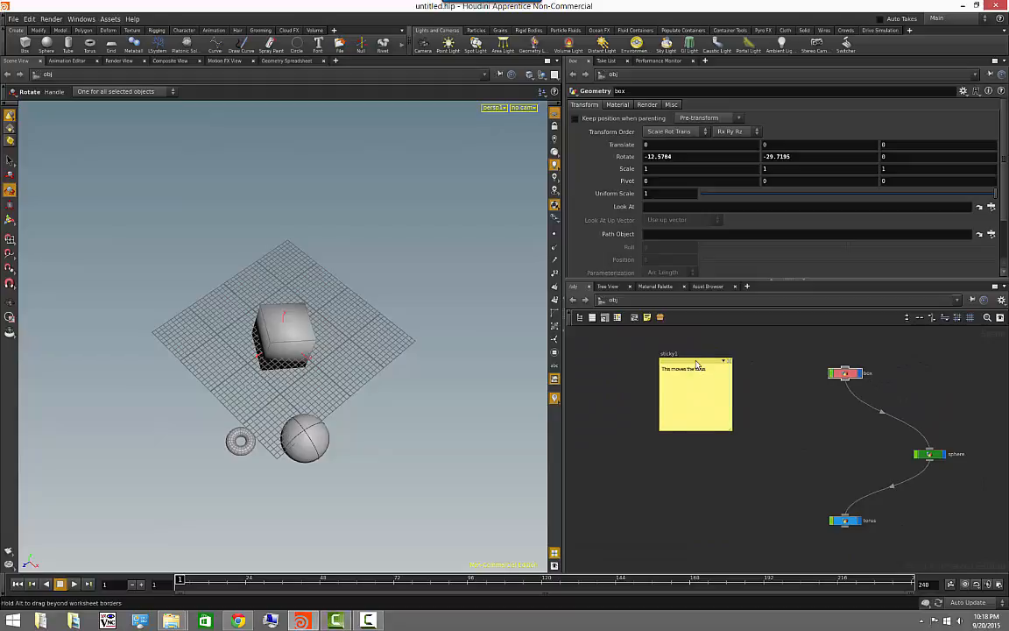
{"action": "key", "text": "c"}
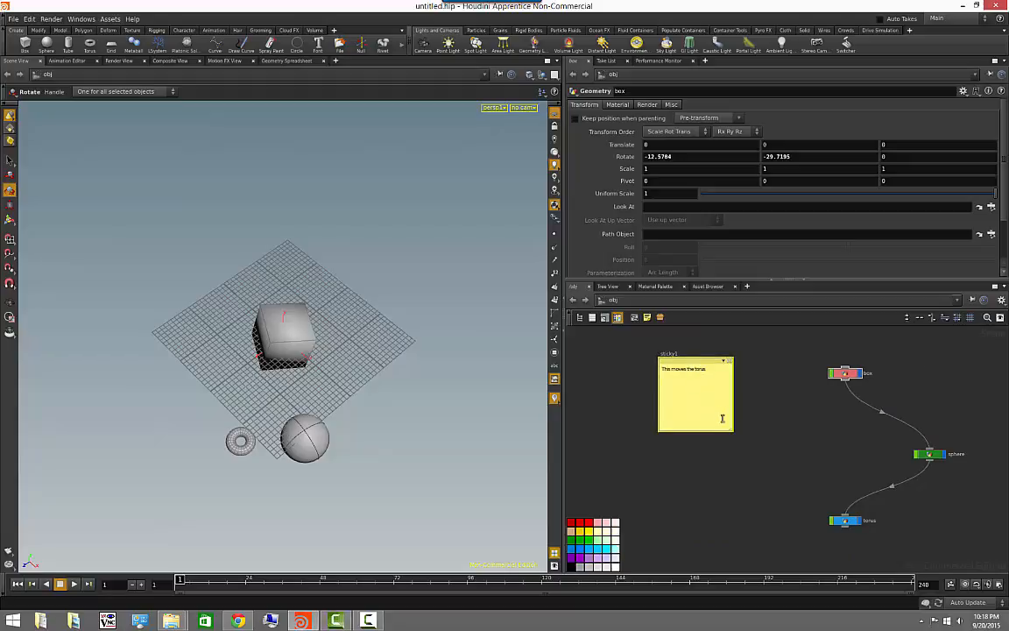
{"action": "left_click", "coordinate": [580, 568]}
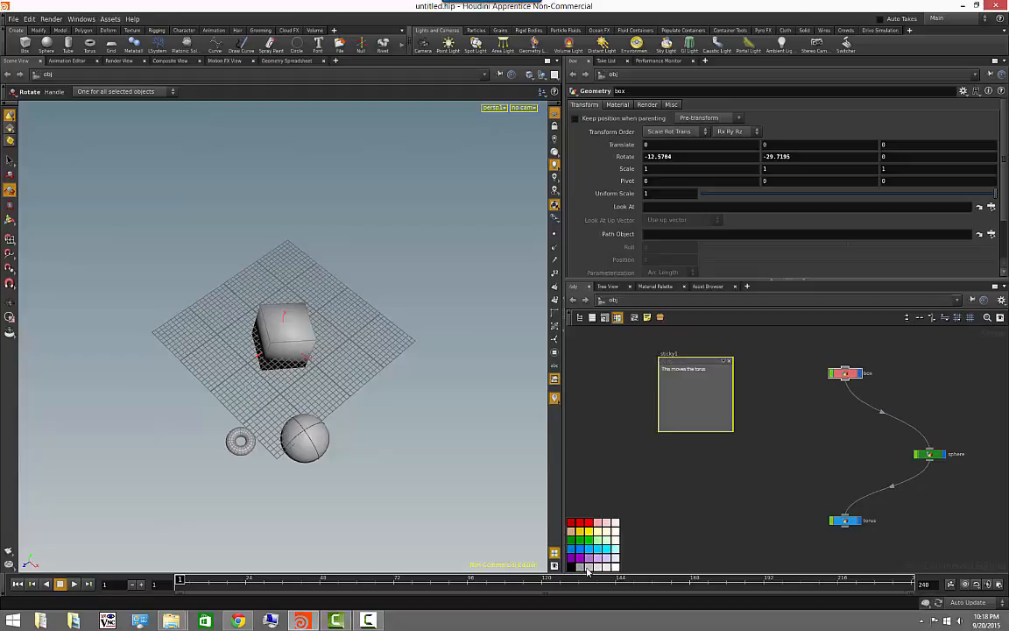
{"action": "left_click", "coordinate": [588, 568]}
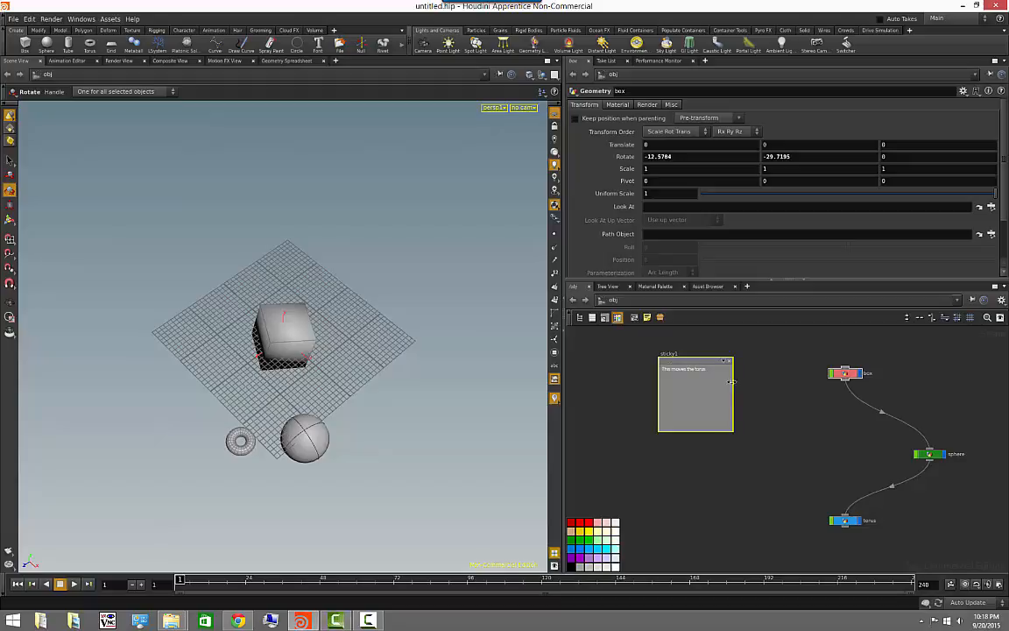
{"action": "left_click", "coordinate": [586, 523]}
{"action": "left_click", "coordinate": [571, 524]}
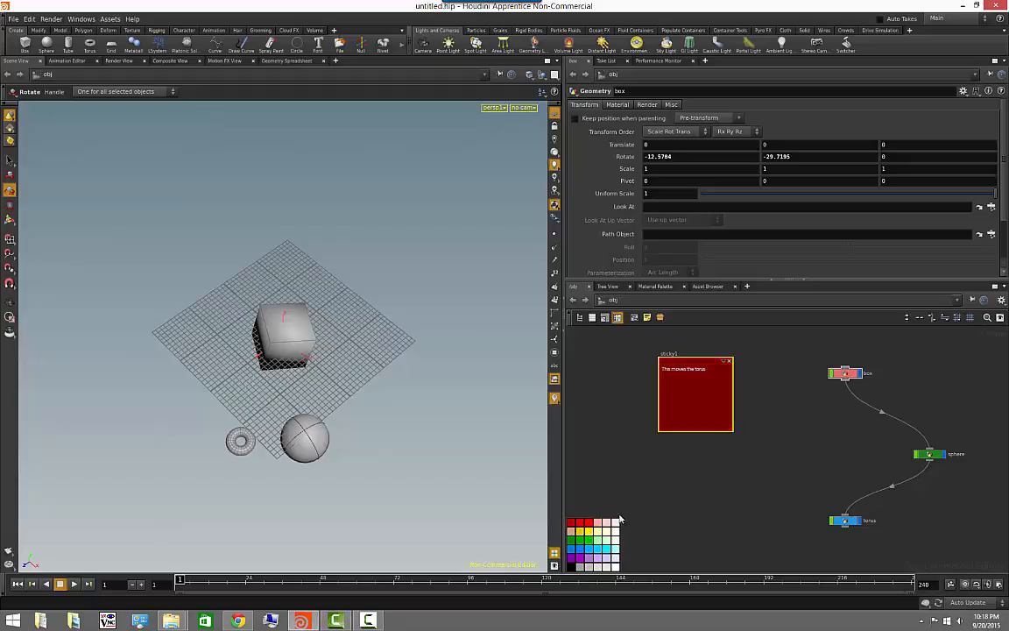
{"action": "left_click", "coordinate": [606, 523]}
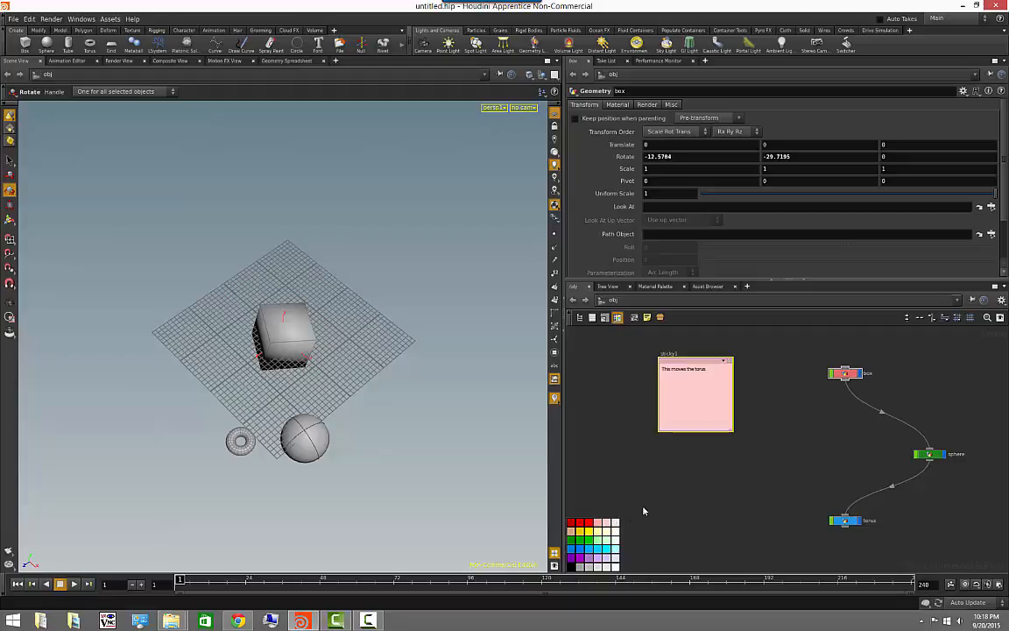
{"action": "left_click", "coordinate": [589, 532]}
{"action": "left_click", "coordinate": [571, 541]}
{"action": "left_click", "coordinate": [720, 448]}
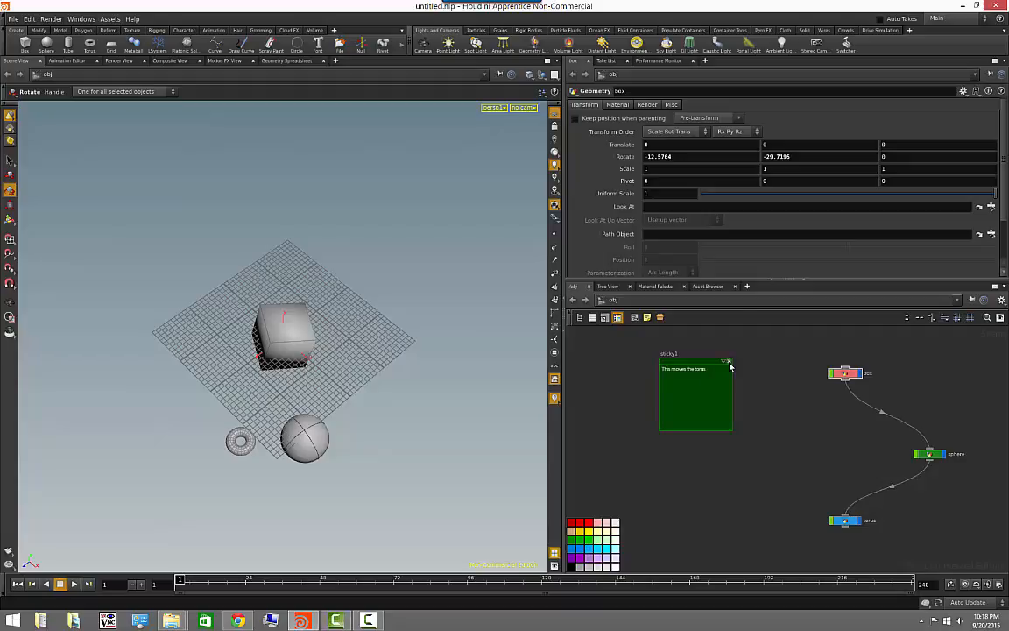
Delete the sticky note and hide the color picker
{"action": "left_click", "coordinate": [729, 363]}
{"action": "middle_click_drag", "start_coordinate": [827, 458], "coordinate": [745, 454]}
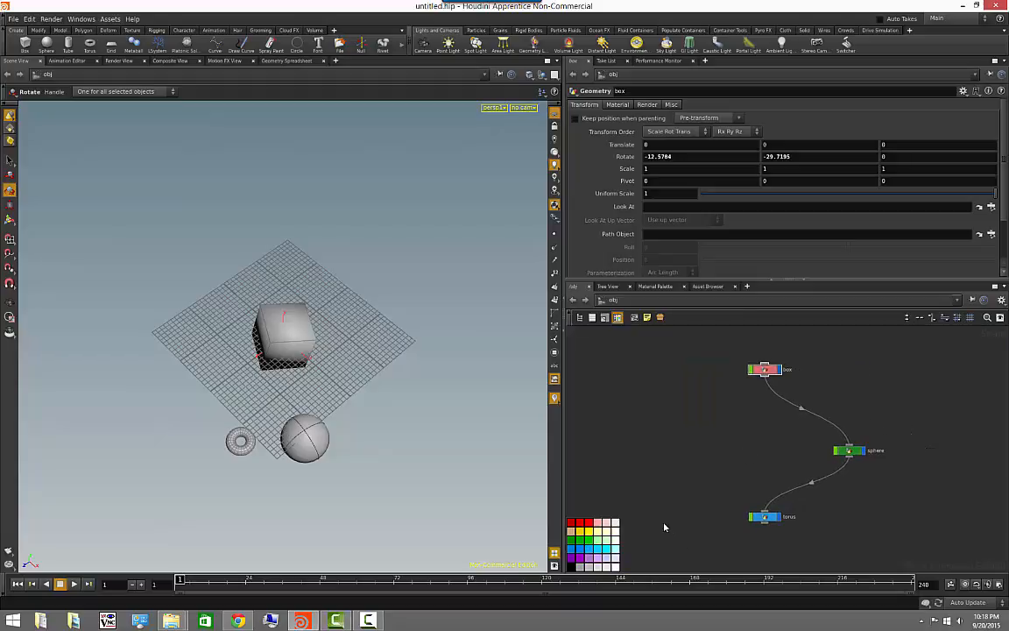
{"action": "key", "text": "c"}
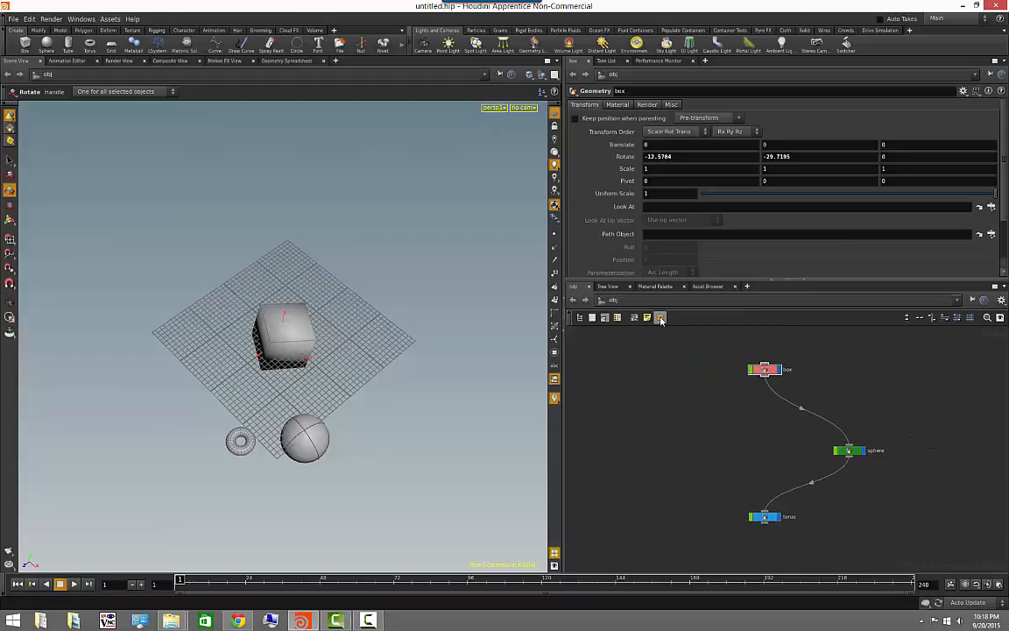
Create a subnet from the box and sphere nodes and move the subnet node up above the torus node
{"action": "middle_click_drag", "start_coordinate": [723, 407], "coordinate": [669, 424]}
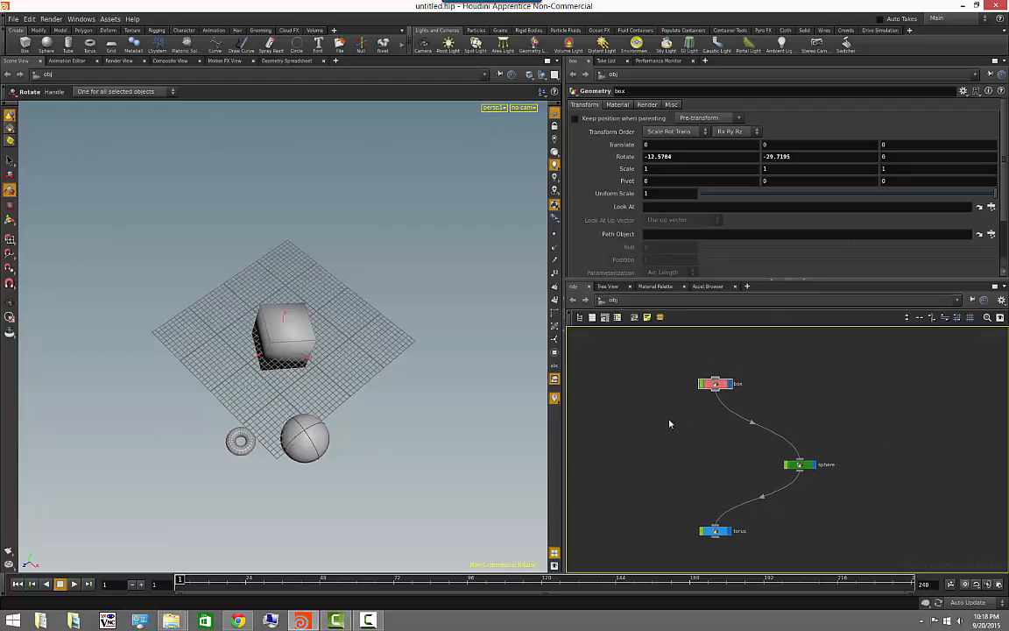
{"action": "left_click_drag", "start_coordinate": [644, 350], "coordinate": [895, 487]}
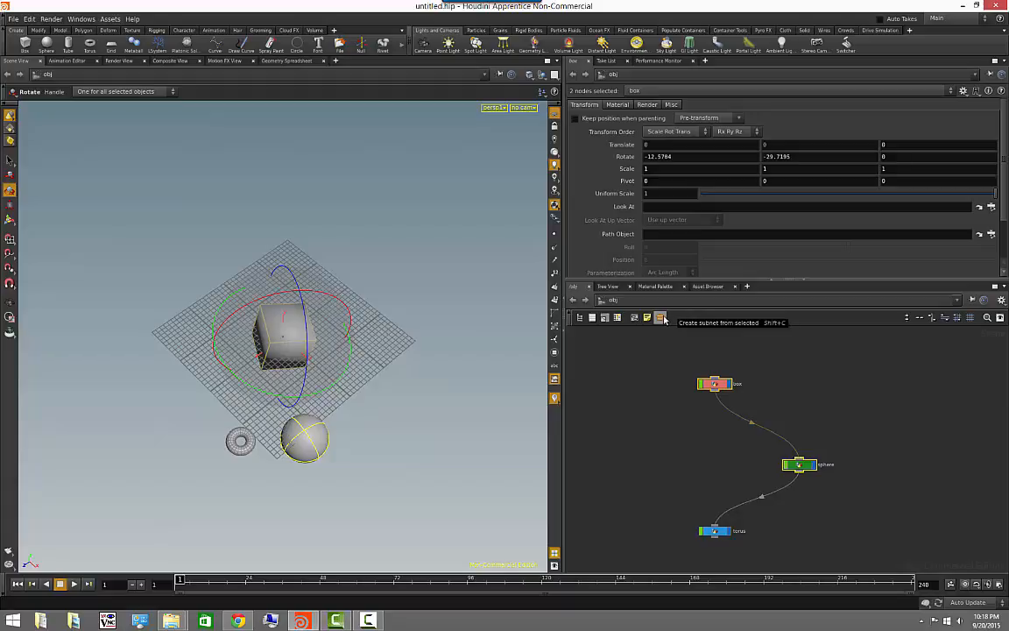
{"action": "left_click", "coordinate": [660, 317]}
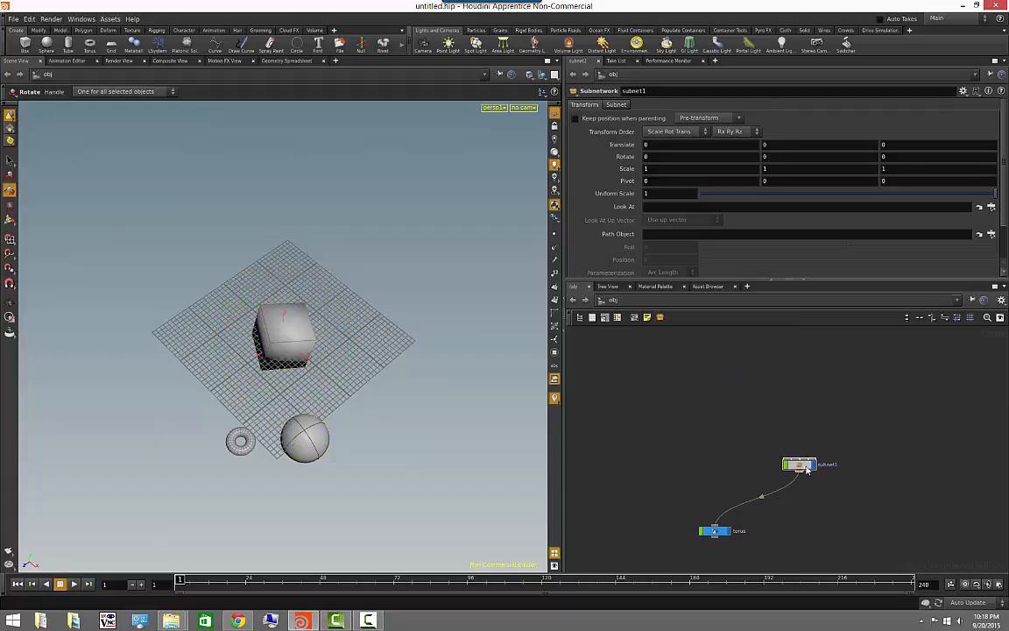
{"action": "left_click_drag", "start_coordinate": [730, 429], "coordinate": [676, 413]}
{"action": "left_click", "coordinate": [686, 414]}
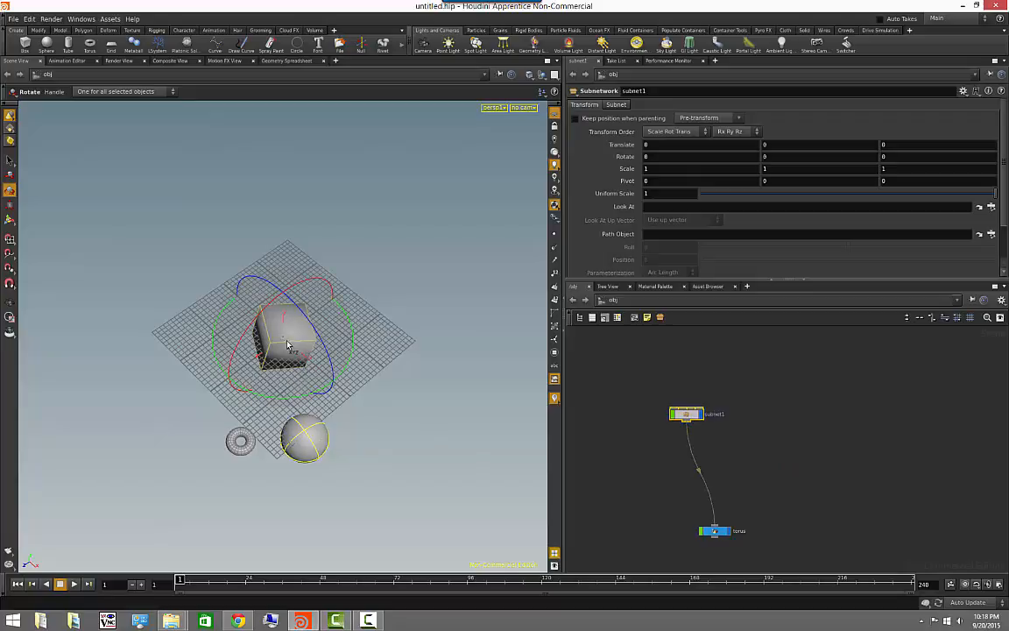
Move the torus node beneath the subnet node, and select the subnet node
{"action": "left_click", "coordinate": [722, 534]}
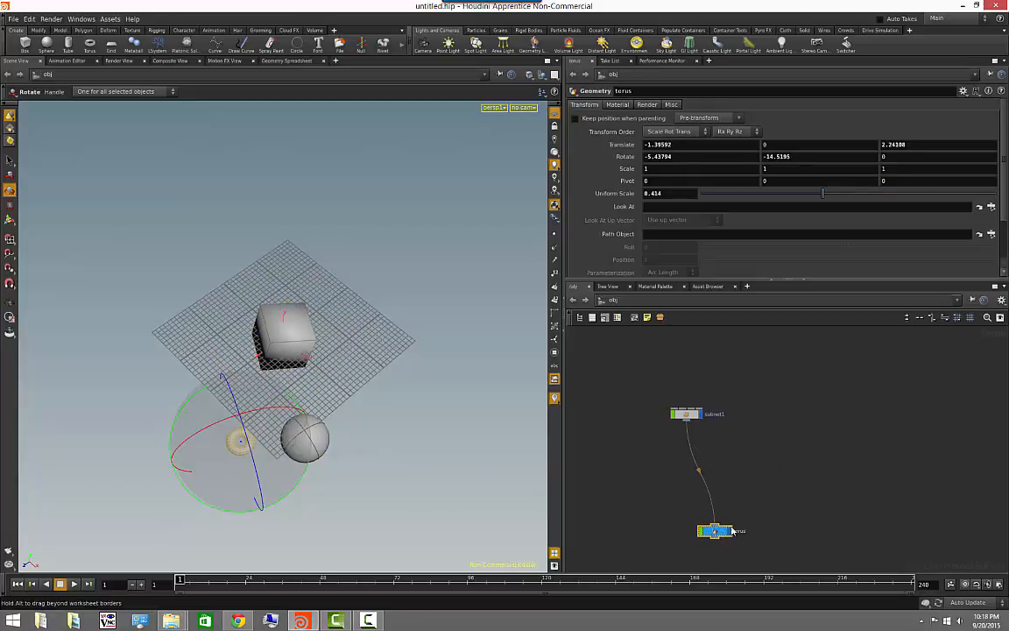
{"action": "left_click_drag", "start_coordinate": [722, 534], "coordinate": [676, 517]}
{"action": "left_click", "coordinate": [748, 457]}
{"action": "middle_click_drag", "start_coordinate": [760, 455], "coordinate": [866, 416]}
{"action": "scroll", "coordinate": [808, 467], "scroll_direction": "up", "scroll_amount": 1}
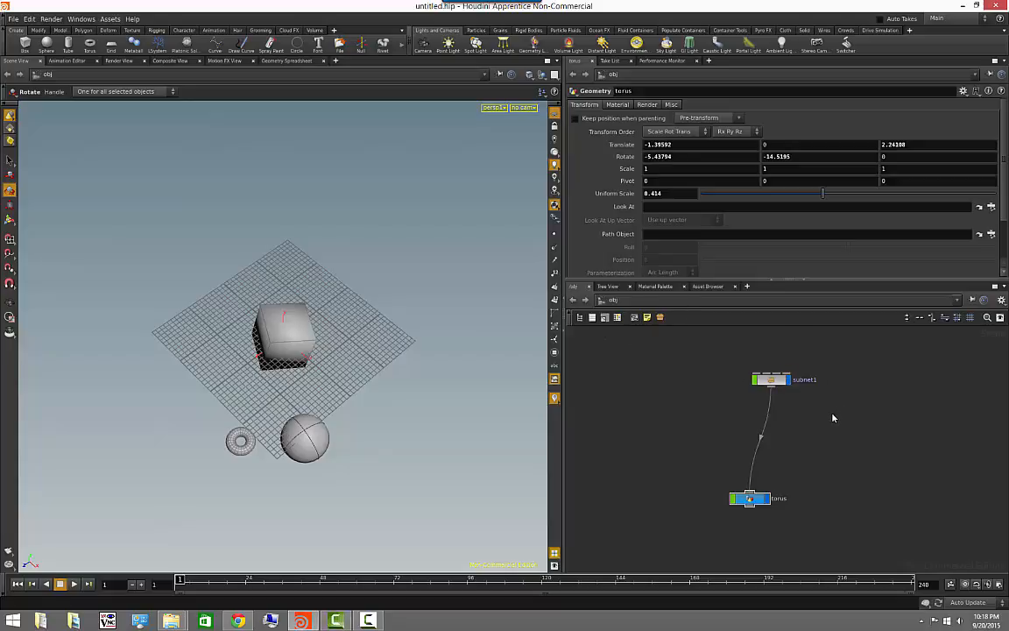
{"action": "middle_click_drag", "start_coordinate": [833, 417], "coordinate": [830, 437]}
{"action": "left_click", "coordinate": [768, 399]}
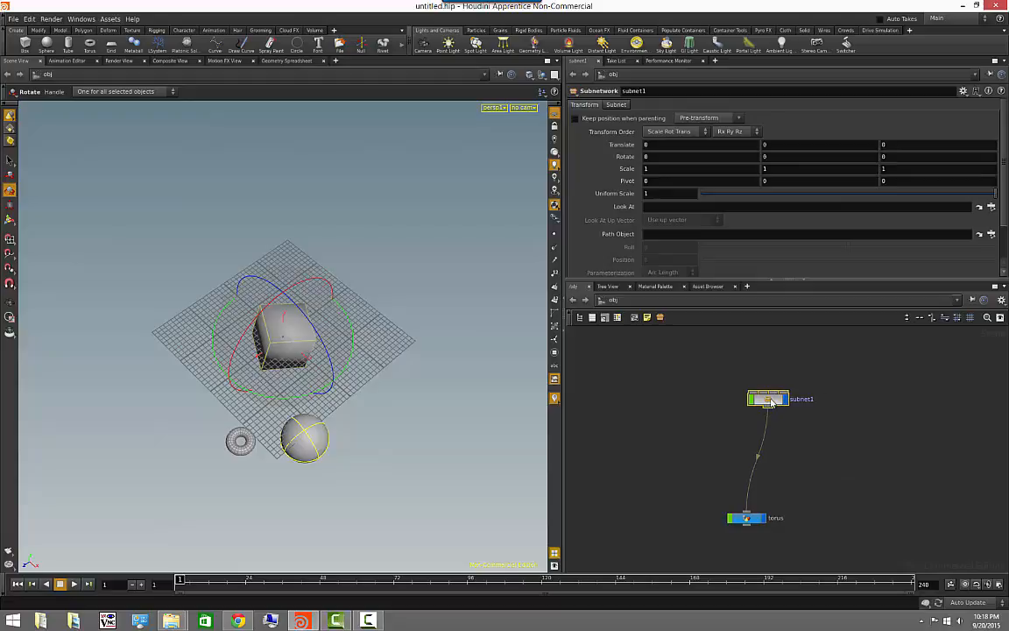
Open the subnet's network, inspect the box and sphere nodes inside it, and return to the object level
{"action": "left_click", "coordinate": [716, 379]}
{"action": "left_click", "coordinate": [772, 401]}
{"action": "double_click", "coordinate": [772, 401]}
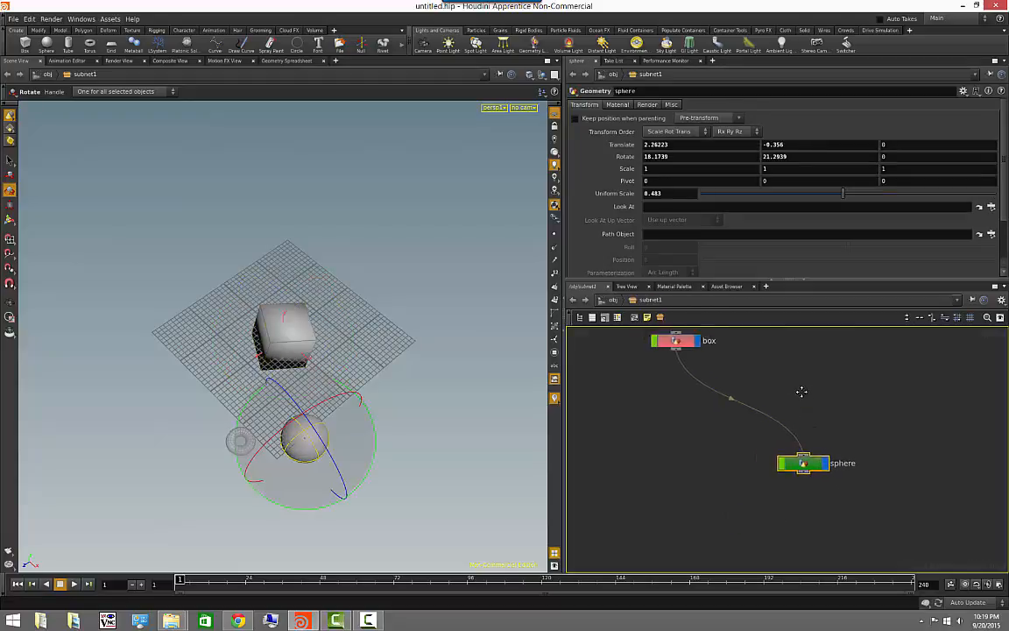
{"action": "middle_click_drag", "start_coordinate": [802, 391], "coordinate": [817, 423]}
{"action": "scroll", "coordinate": [820, 419], "scroll_direction": "down", "scroll_amount": 2}
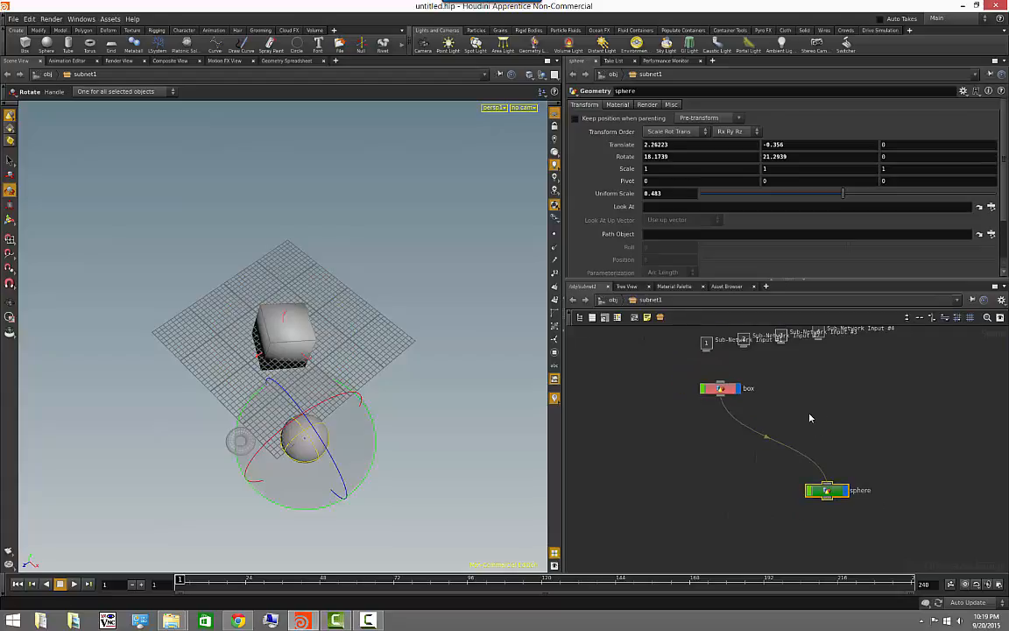
{"action": "left_click", "coordinate": [722, 391]}
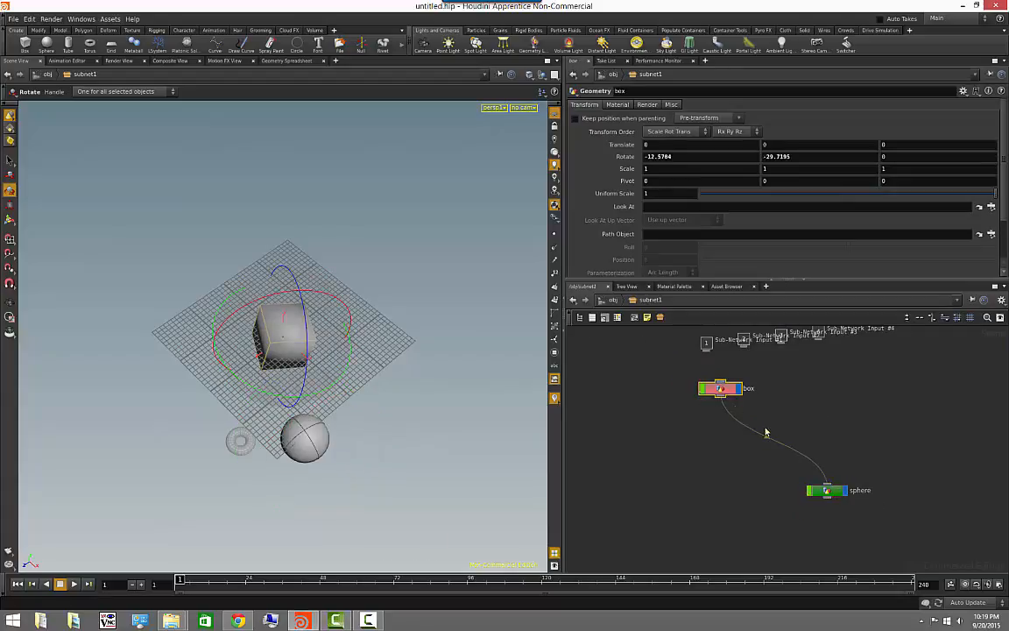
{"action": "left_click", "coordinate": [834, 498]}
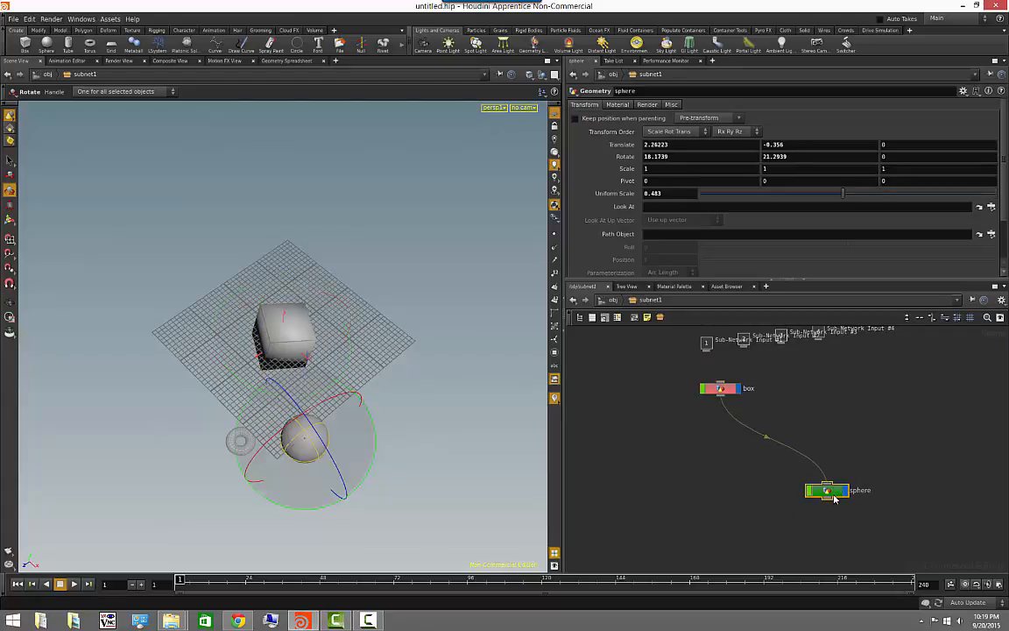
{"action": "left_click", "coordinate": [867, 397]}
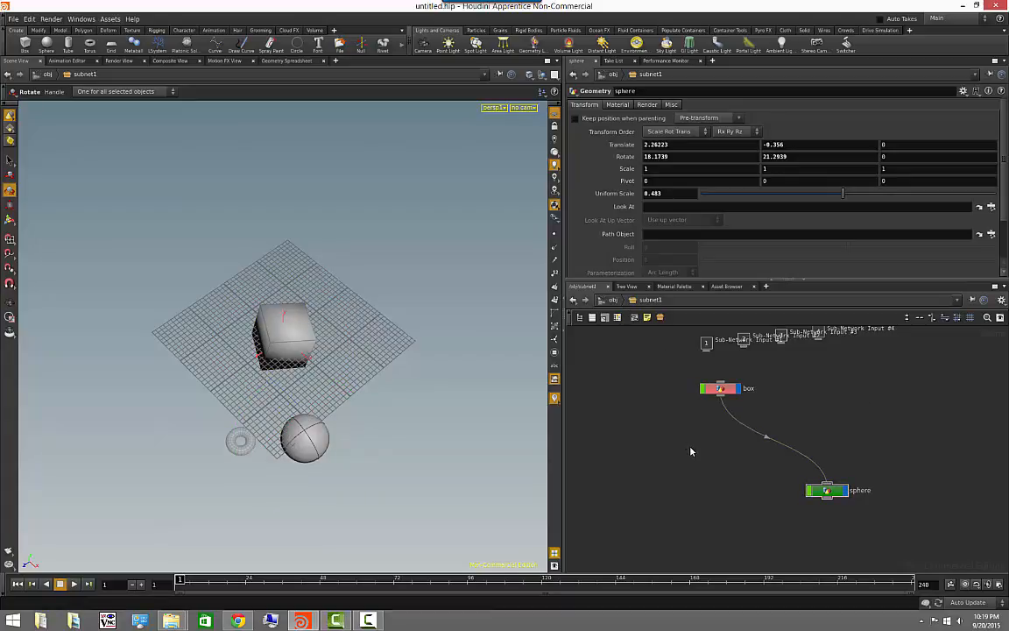
{"action": "key", "text": "u"}
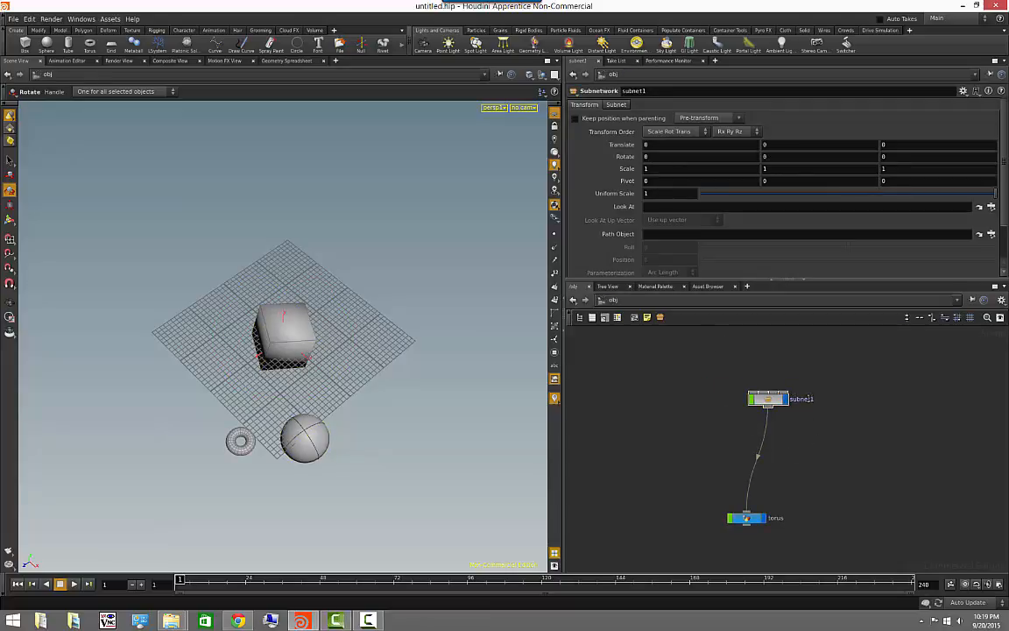
Rename the subnet node to subnet_forParents
{"action": "double_click", "coordinate": [812, 399]}
{"action": "key", "text": "BackSpace"}
{"action": "key", "text": "BackSpace"}
{"action": "type", "text": "Parents"}
{"action": "key", "text": "Return"}
Replace the ending of the subnet node's name so it reads subnet_forBoxAndSphere
{"action": "left_click", "coordinate": [831, 398]}
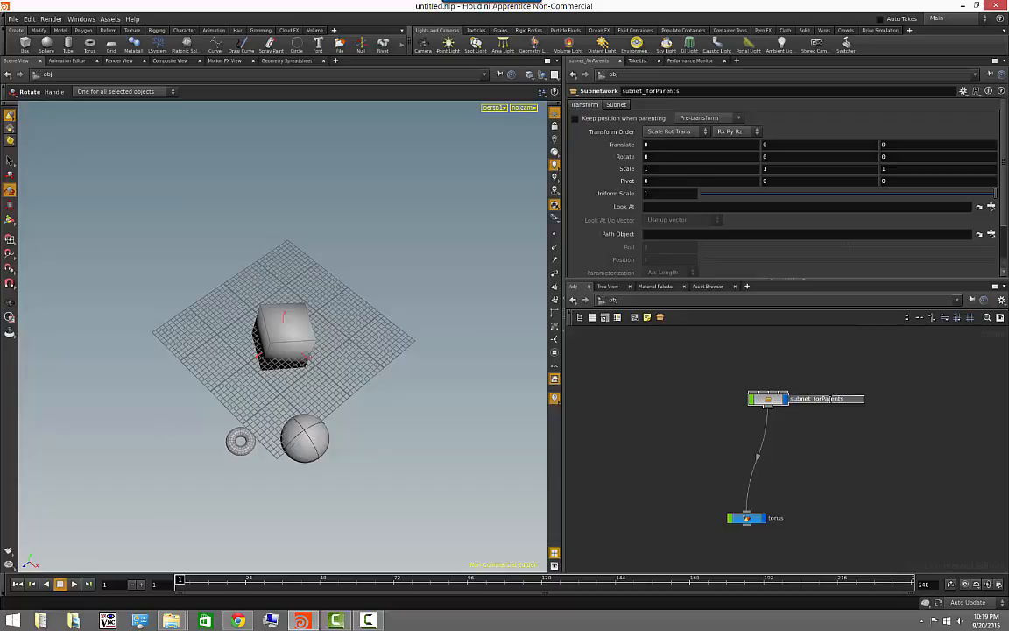
{"action": "left_click_drag", "start_coordinate": [823, 399], "coordinate": [928, 401]}
{"action": "type", "text": "BoxAndSphere"}
{"action": "key", "text": "Return"}
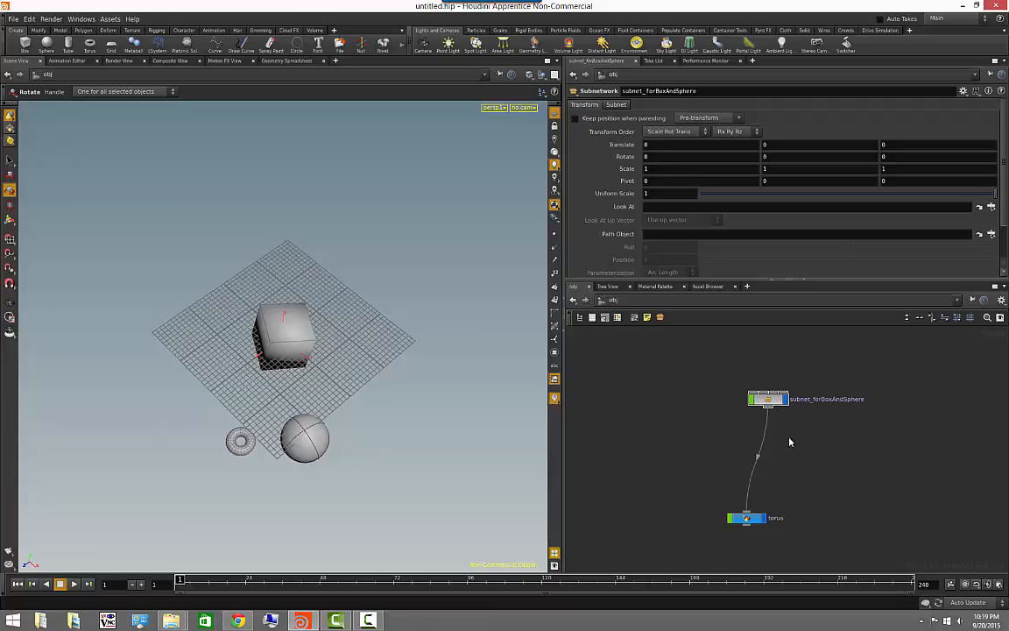
Extract the subnet's contents back into the object network and move the torus node slightly down
{"action": "left_click", "coordinate": [768, 399]}
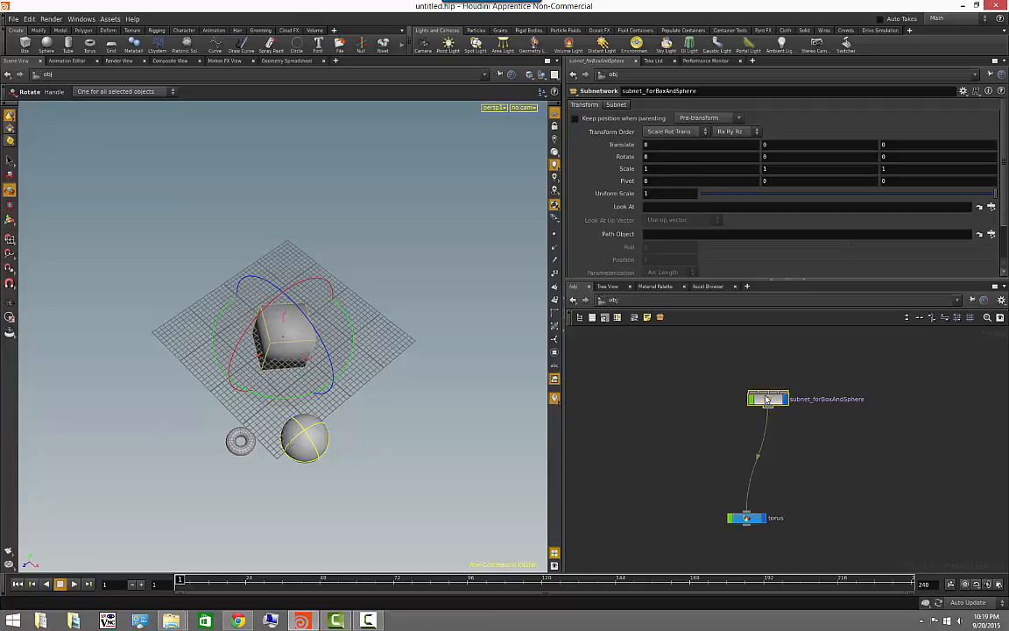
{"action": "right_click", "coordinate": [767, 399]}
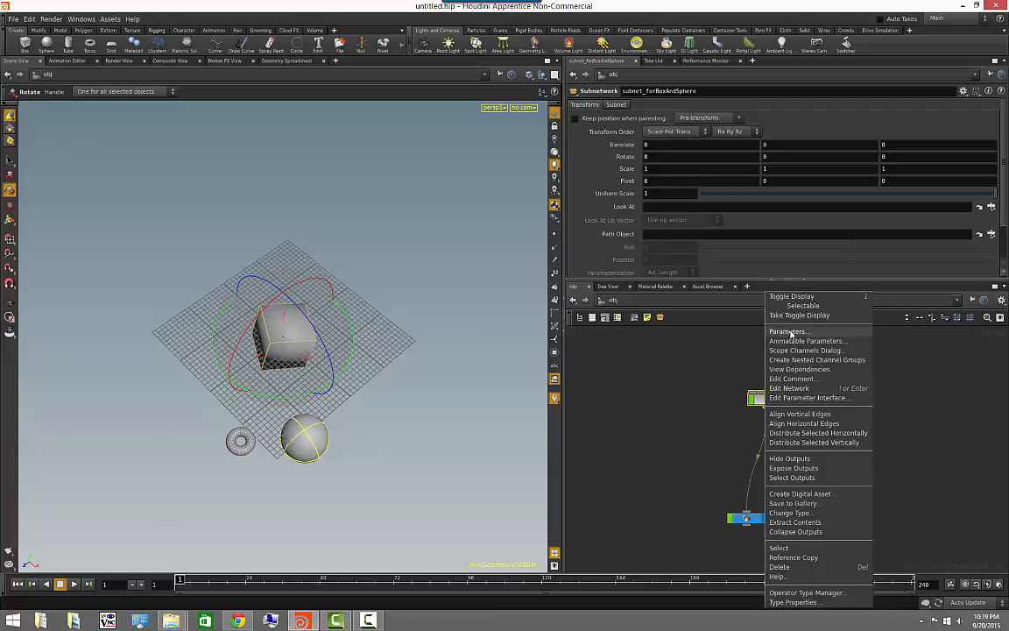
{"action": "left_click", "coordinate": [816, 523]}
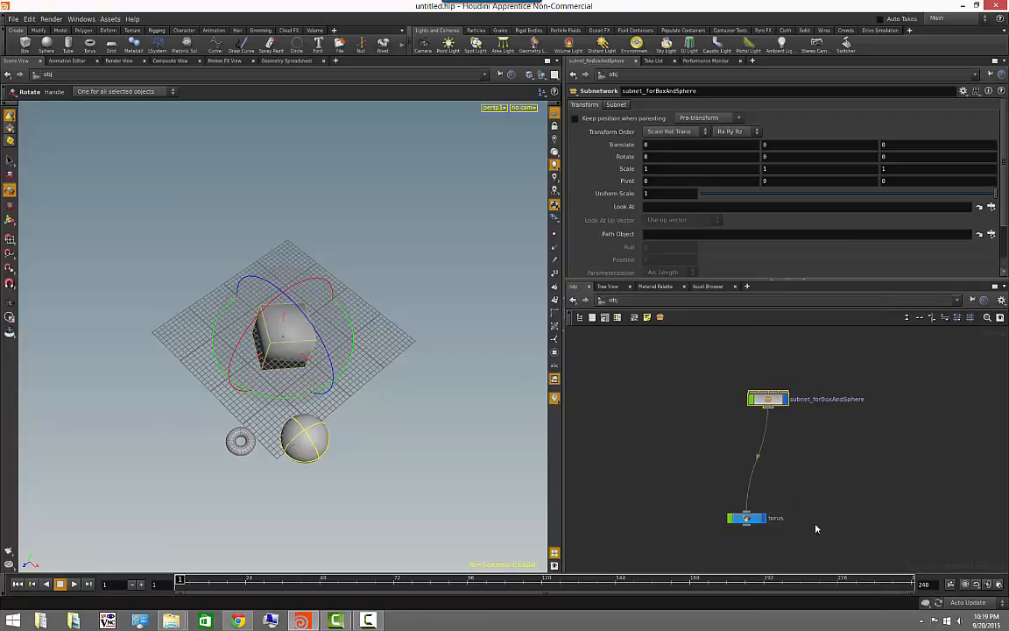
{"action": "left_click_drag", "start_coordinate": [867, 497], "coordinate": [814, 462]}
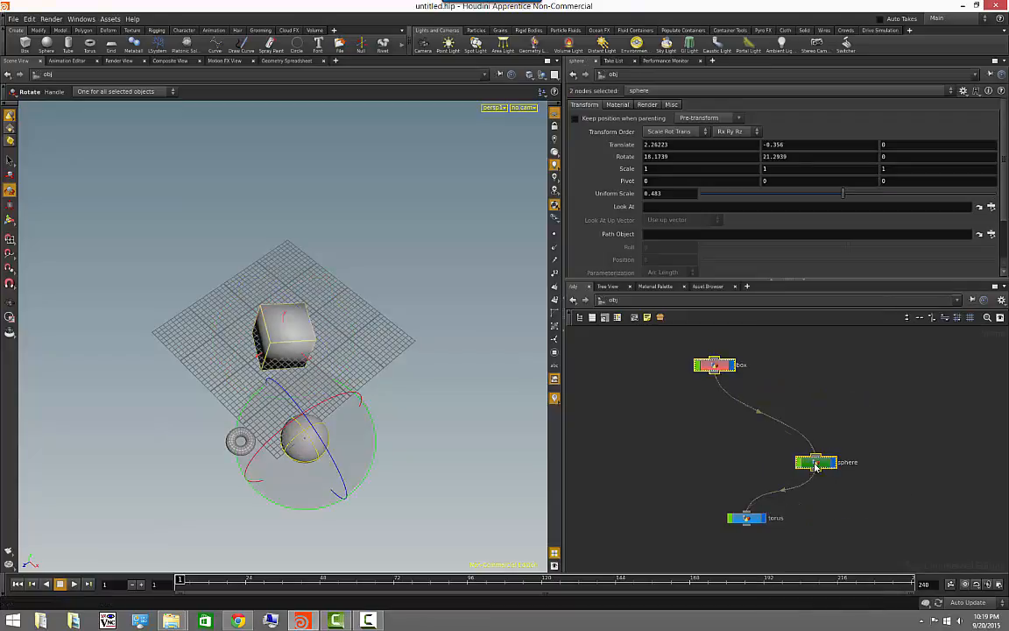
{"action": "left_click", "coordinate": [838, 435]}
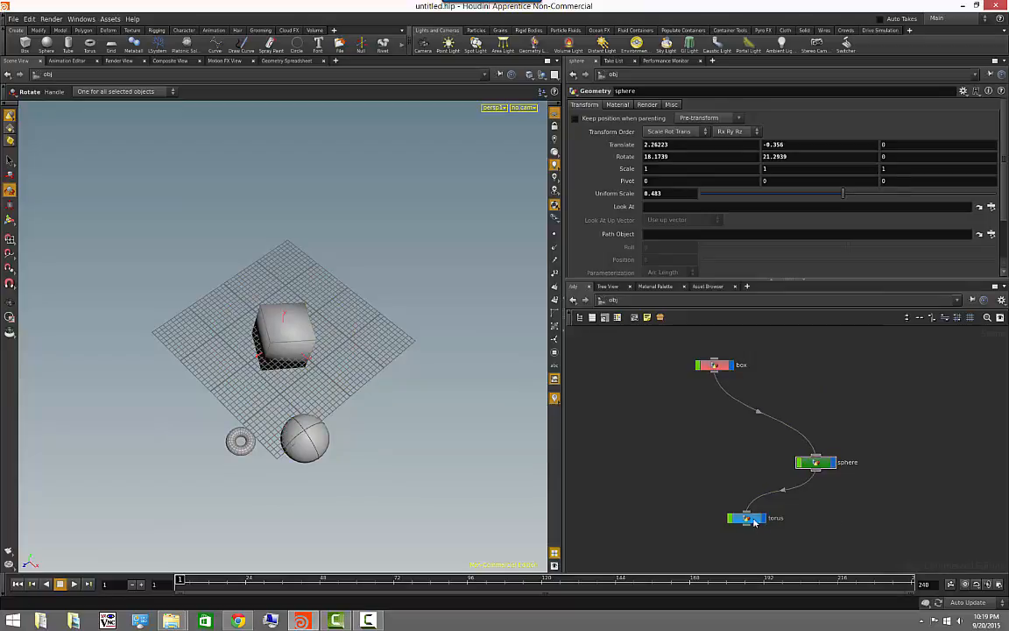
{"action": "left_click_drag", "start_coordinate": [754, 519], "coordinate": [751, 531]}
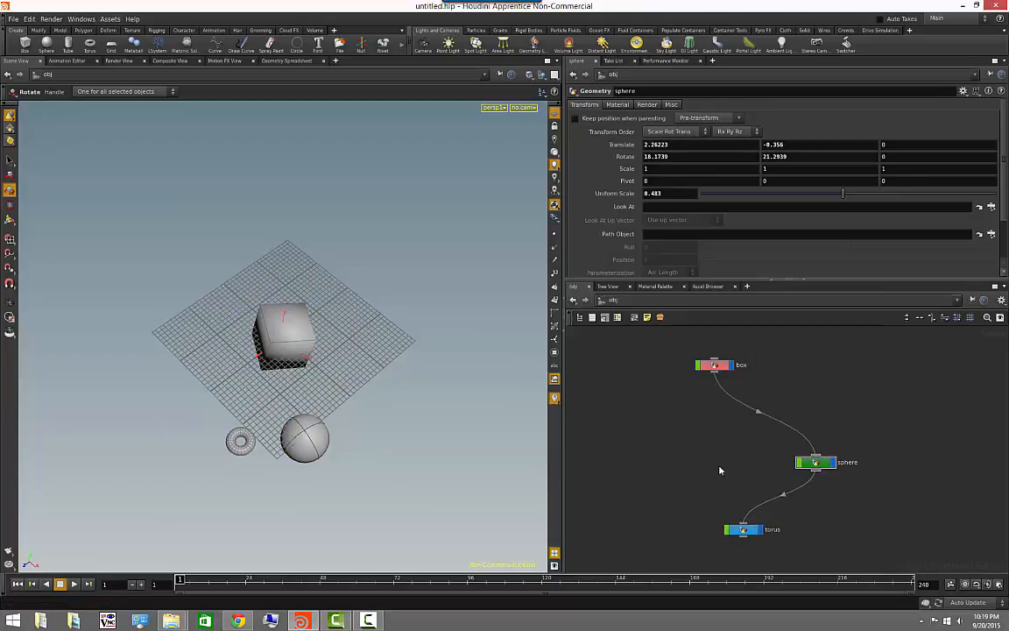
Show the color palette and color the box, sphere and torus nodes gray
{"action": "middle_click_drag", "start_coordinate": [817, 528], "coordinate": [798, 504]}
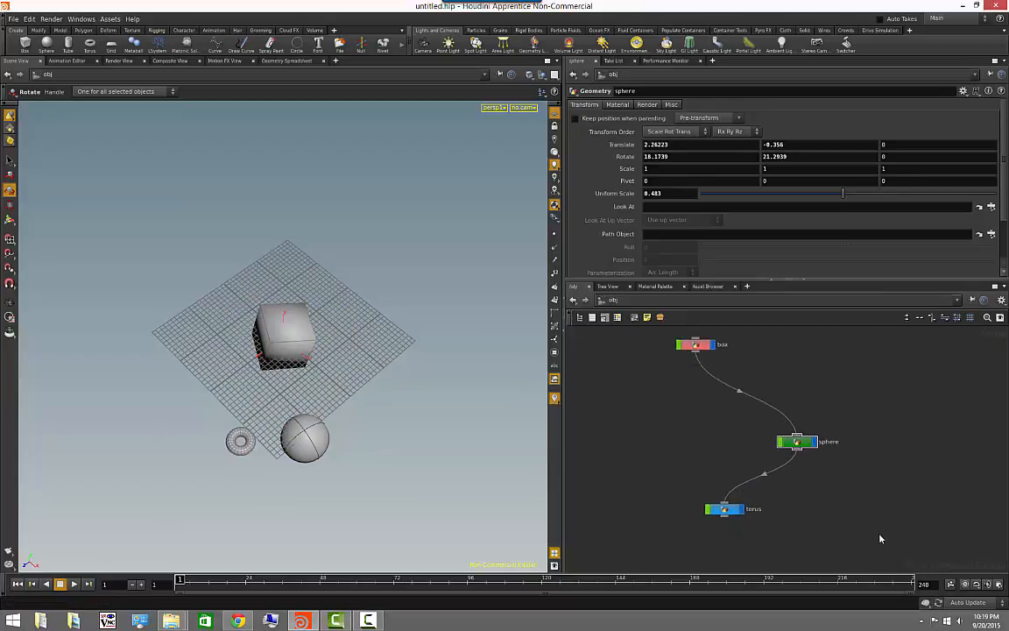
{"action": "left_click_drag", "start_coordinate": [880, 539], "coordinate": [657, 331]}
{"action": "key", "text": "c"}
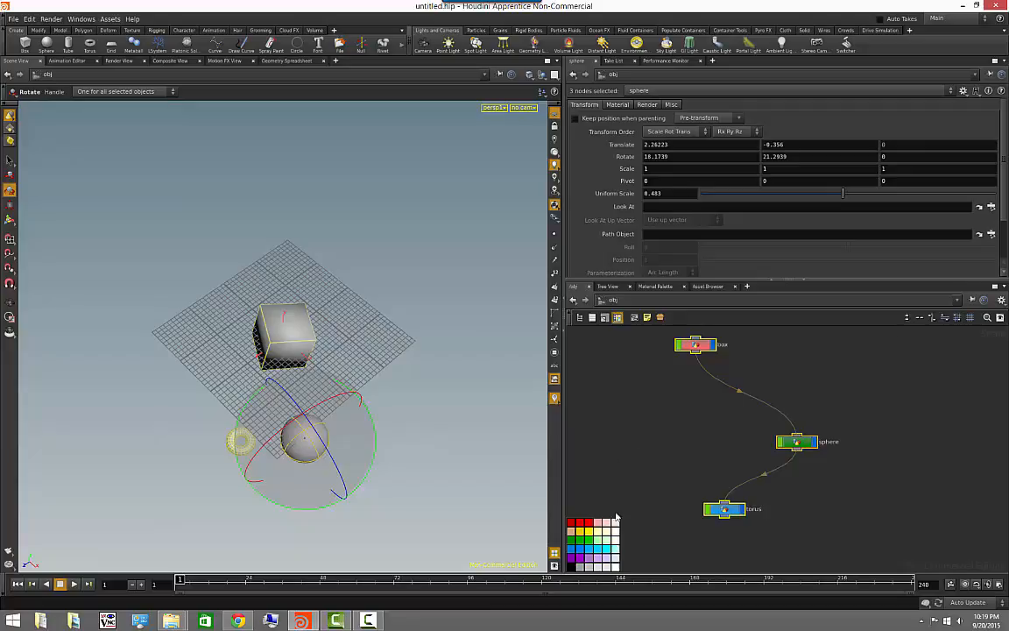
{"action": "left_click", "coordinate": [686, 418]}
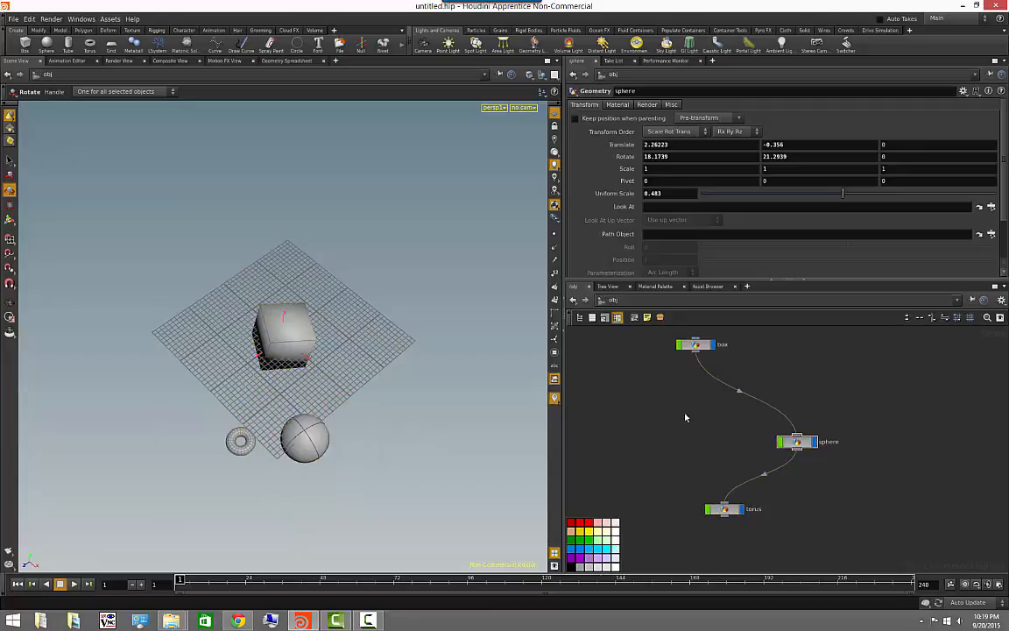
Switch the torus object's display off and back on, and move the sphere node up closer to the box node
{"action": "left_click", "coordinate": [743, 512]}
{"action": "middle_click_drag", "start_coordinate": [784, 501], "coordinate": [821, 487]}
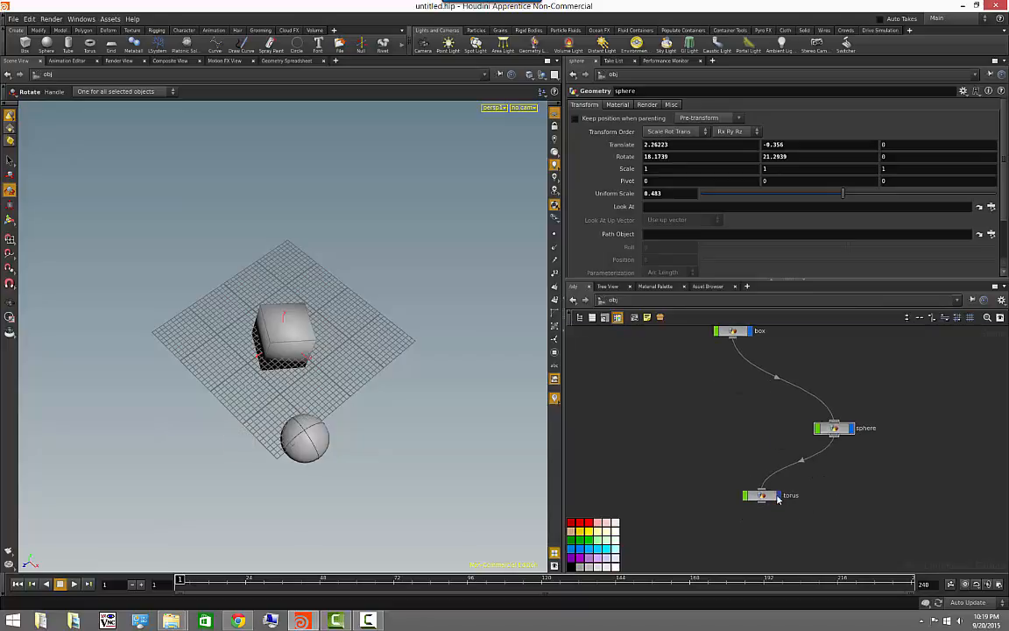
{"action": "left_click", "coordinate": [778, 497]}
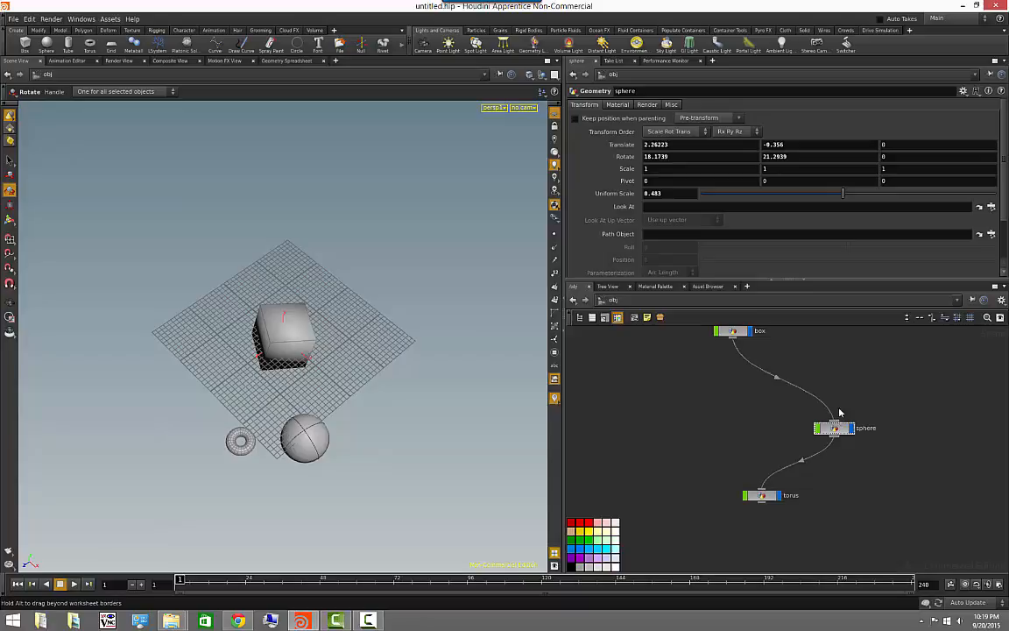
{"action": "left_click_drag", "start_coordinate": [835, 427], "coordinate": [821, 383]}
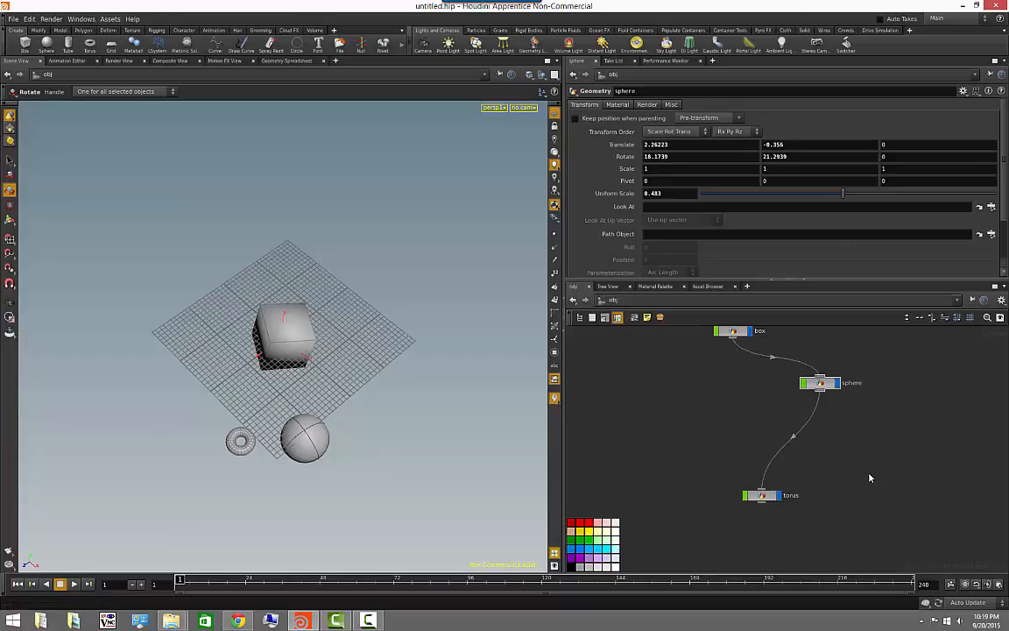
Open the torus object's network and set the torus primitive's uniform scale to 1.38, rows to 11 and columns to 21
{"action": "double_click", "coordinate": [761, 495]}
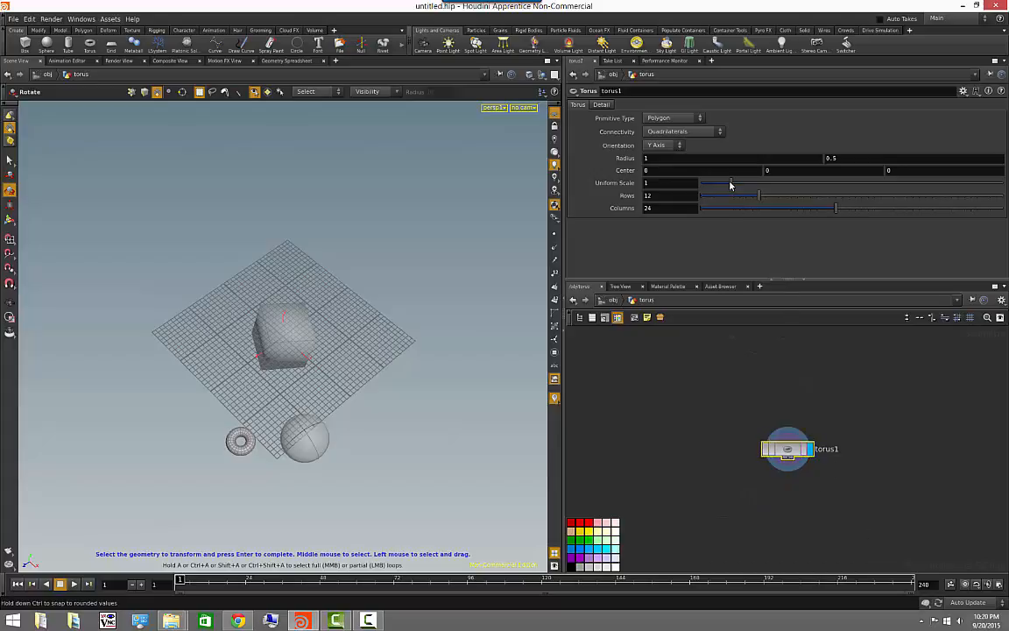
{"action": "left_click_drag", "start_coordinate": [730, 185], "coordinate": [766, 198]}
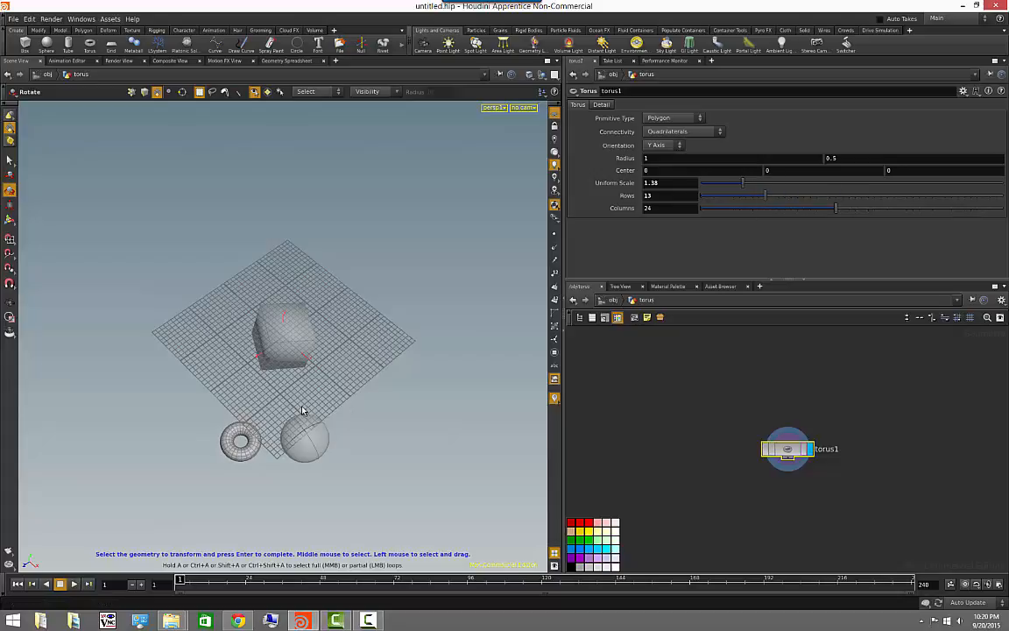
{"action": "key", "text": "Escape"}
{"action": "key", "text": "f"}
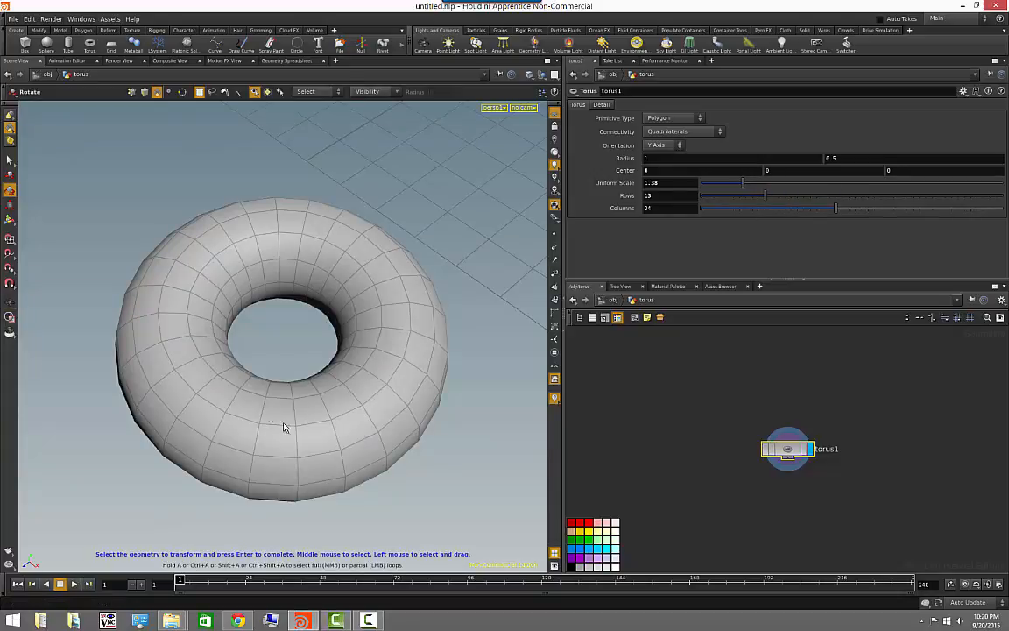
{"action": "mouse_move", "coordinate": [769, 197]}
{"action": "left_mouse_down"}
{"action": "mouse_move", "coordinate": [830, 195]}
{"action": "mouse_move", "coordinate": [751, 200]}
{"action": "left_mouse_up"}
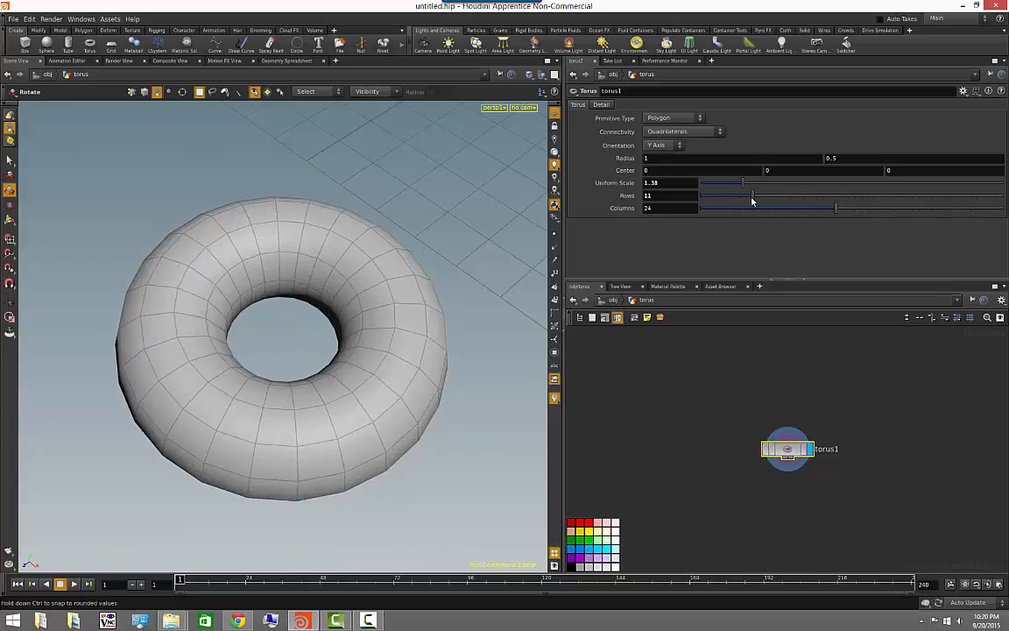
{"action": "left_click_drag", "start_coordinate": [837, 209], "coordinate": [816, 210]}
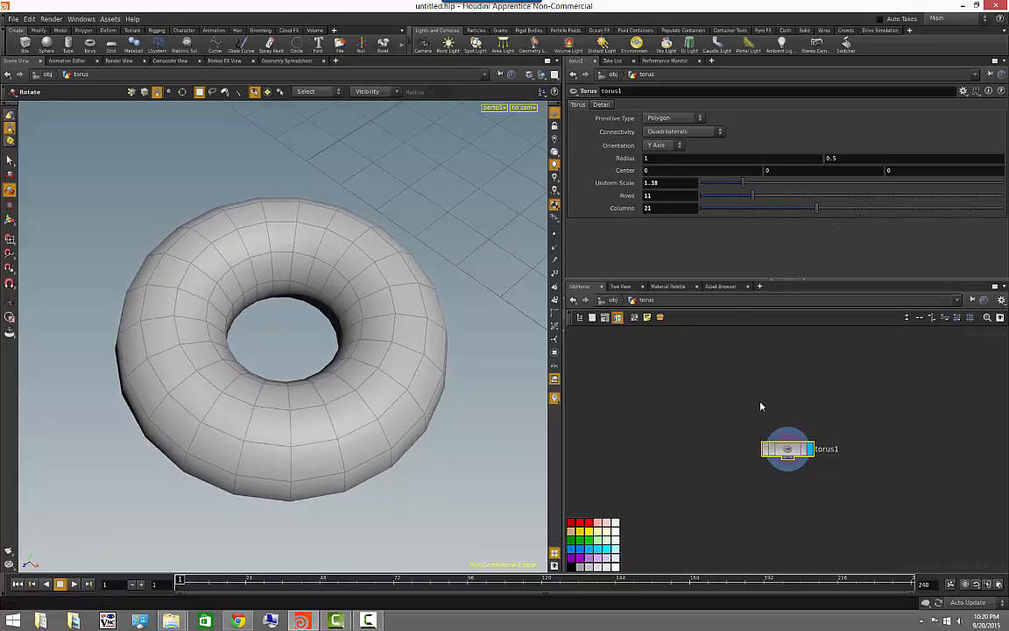
Add a Subdivide node below torus1, connect torus1's output to its input and display the subdivided result
{"action": "left_click", "coordinate": [872, 480]}
{"action": "middle_click_drag", "start_coordinate": [806, 383], "coordinate": [814, 403]}
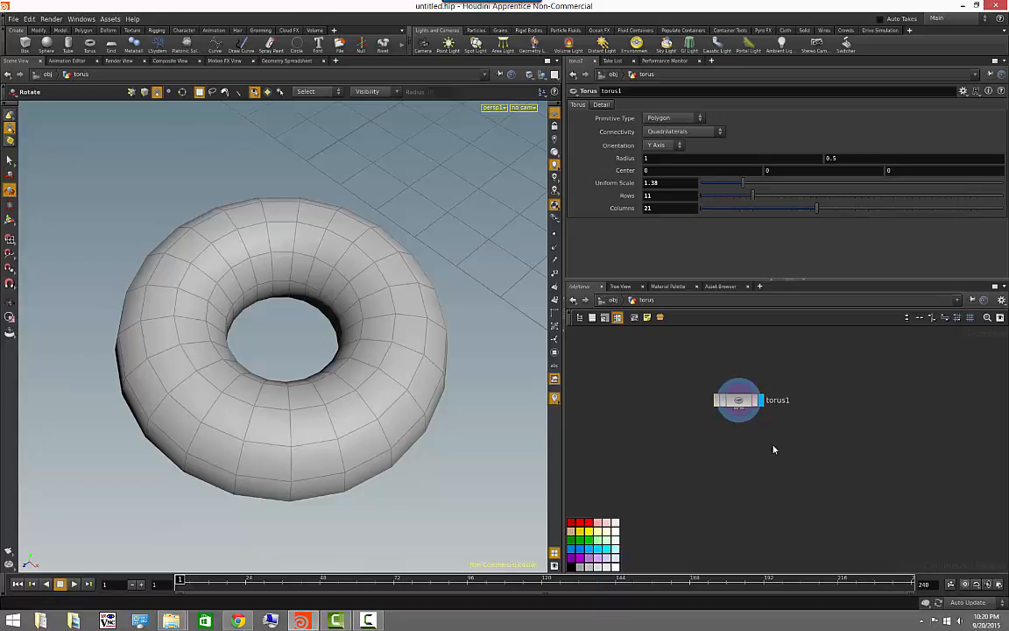
{"action": "key", "text": "Tab"}
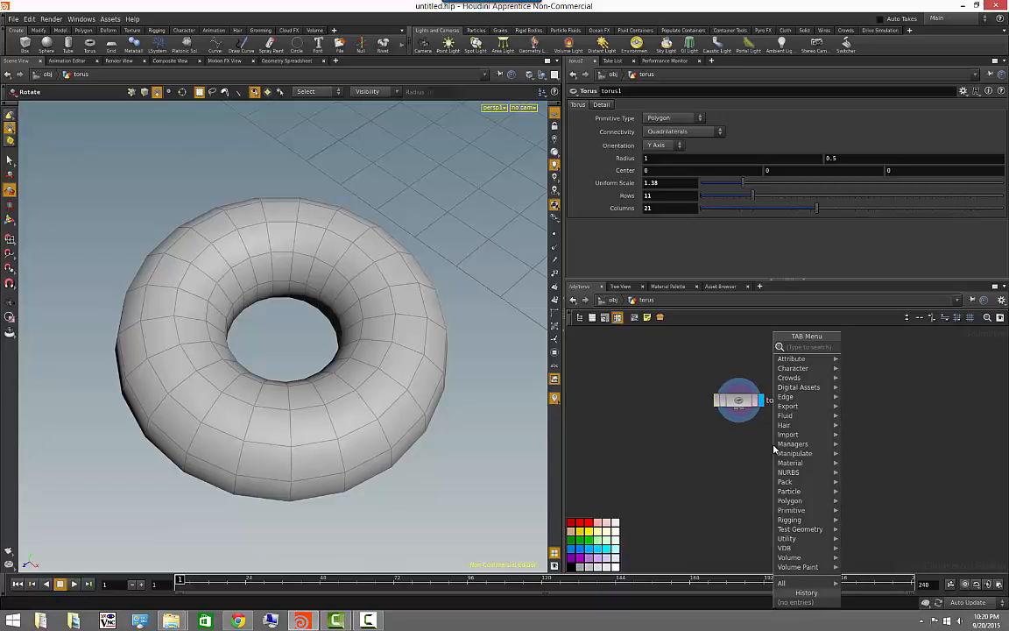
{"action": "type", "text": "sub"}
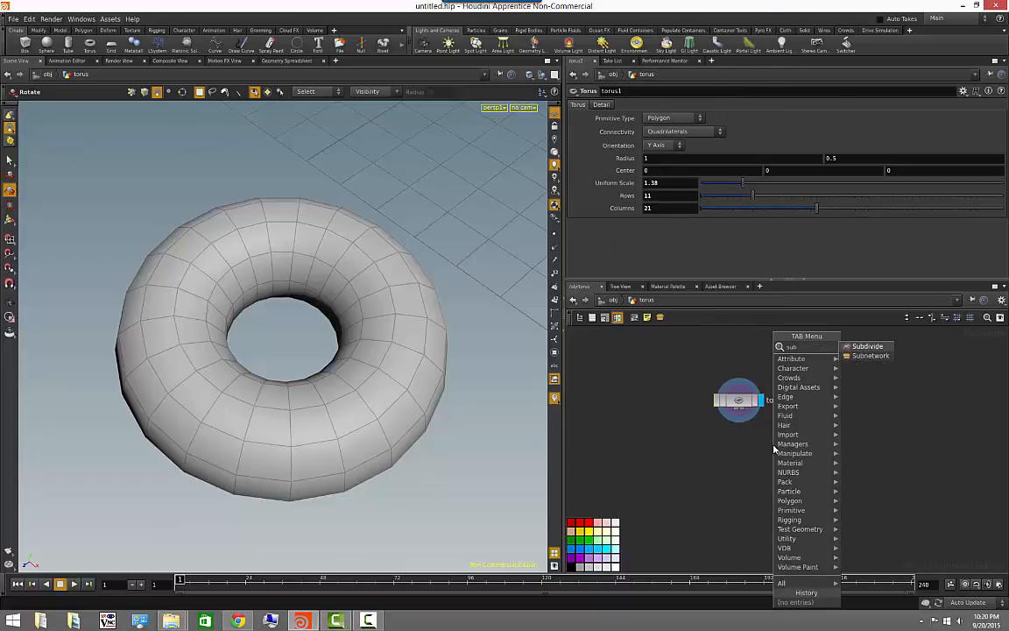
{"action": "left_click", "coordinate": [867, 346]}
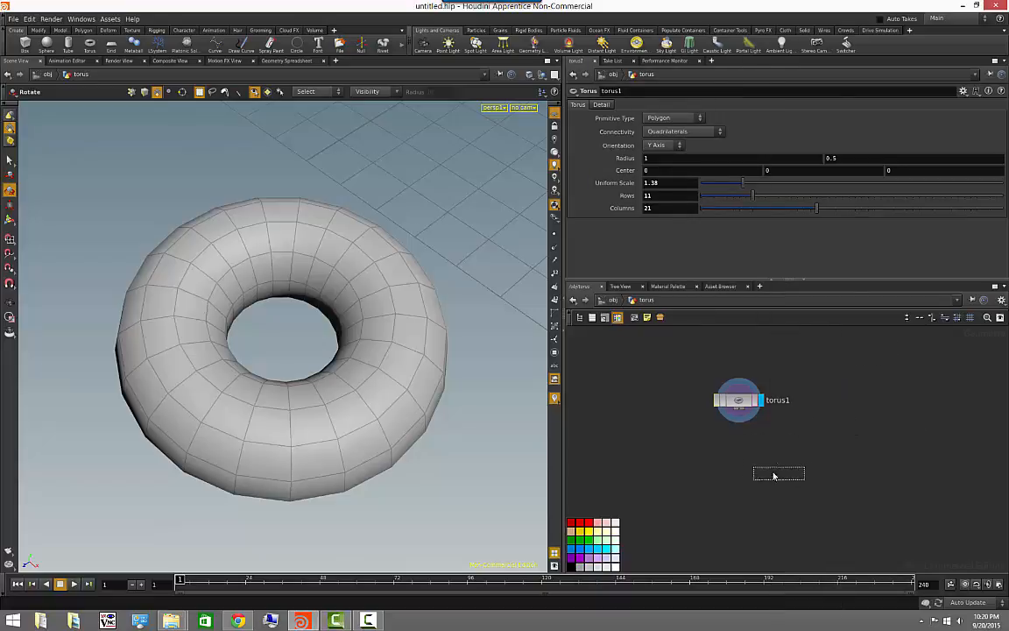
{"action": "left_click", "coordinate": [768, 457]}
{"action": "left_click_drag", "start_coordinate": [751, 416], "coordinate": [768, 451]}
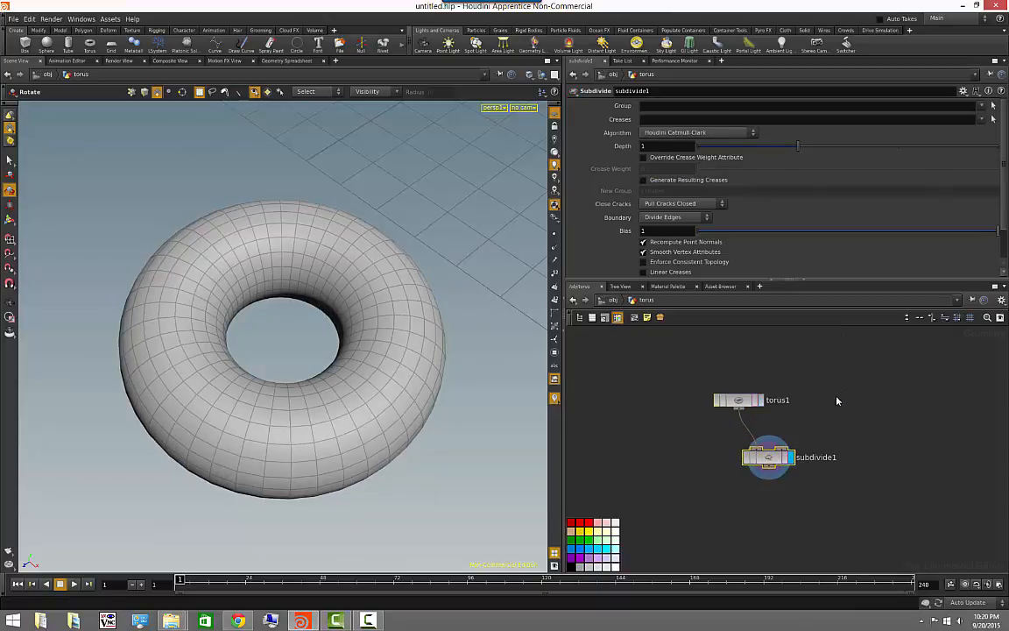
Compare the geometry by switching display between torus1 and subdivide1, ending on subdivide1, and return to the object level
{"action": "left_click", "coordinate": [761, 403]}
{"action": "left_click", "coordinate": [792, 460]}
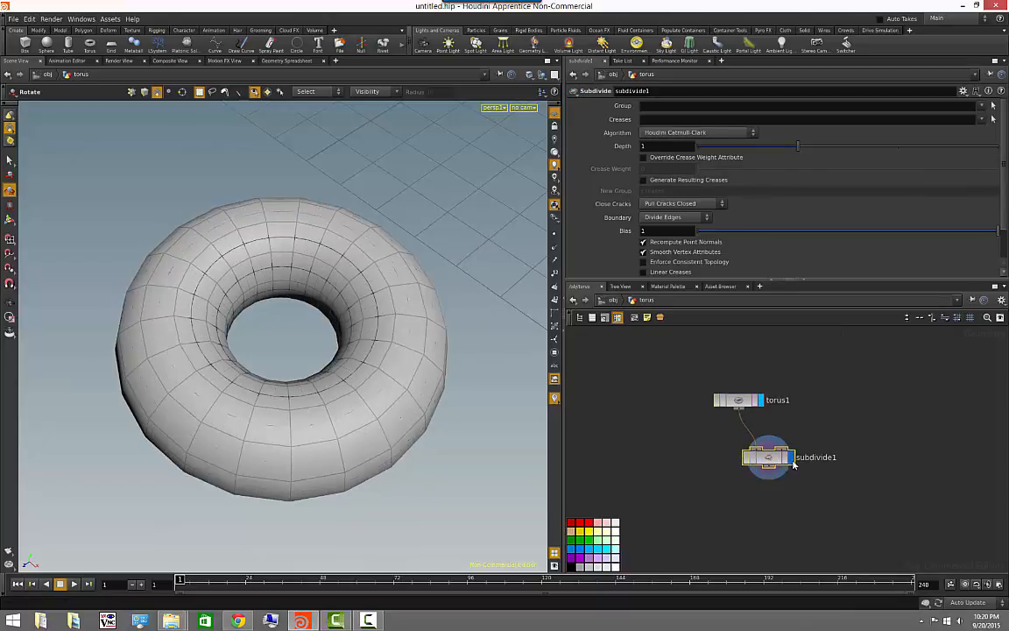
{"action": "left_click", "coordinate": [761, 400]}
{"action": "left_click", "coordinate": [792, 456]}
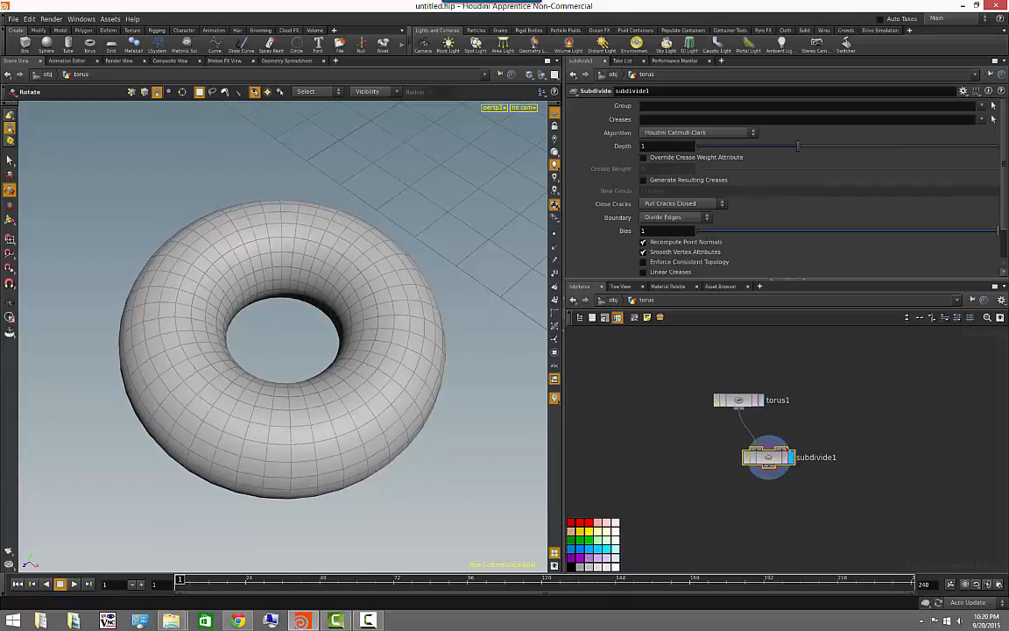
{"action": "left_click", "coordinate": [762, 401]}
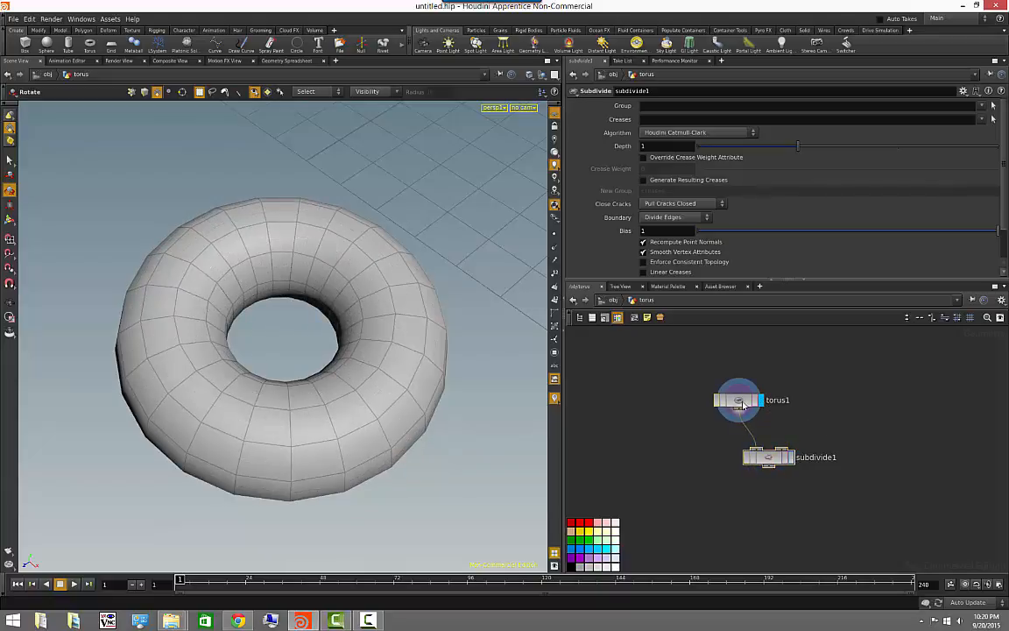
{"action": "left_click", "coordinate": [792, 459]}
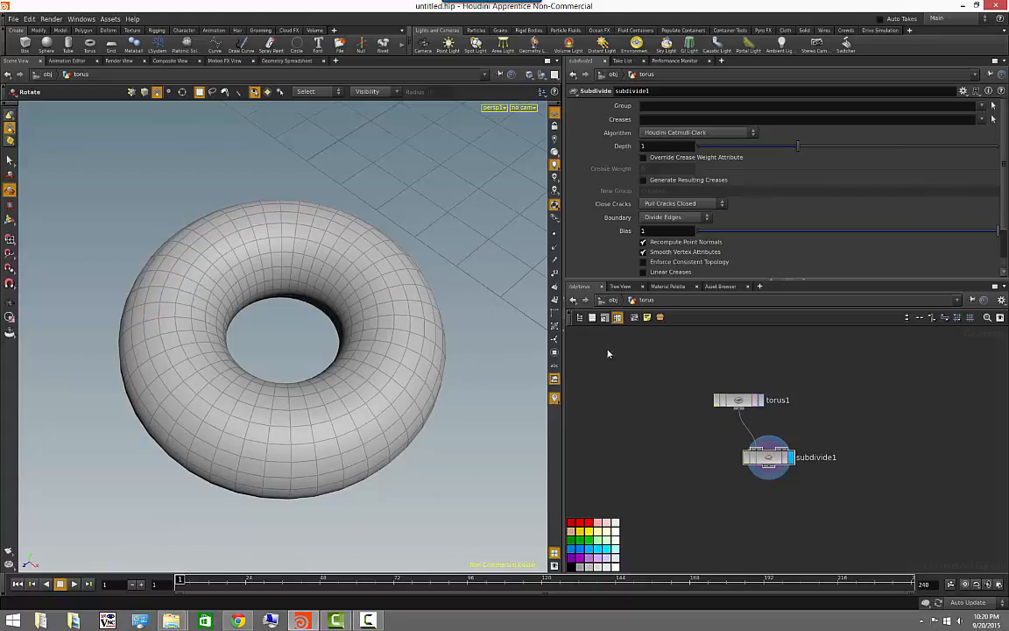
{"action": "key", "text": "u"}
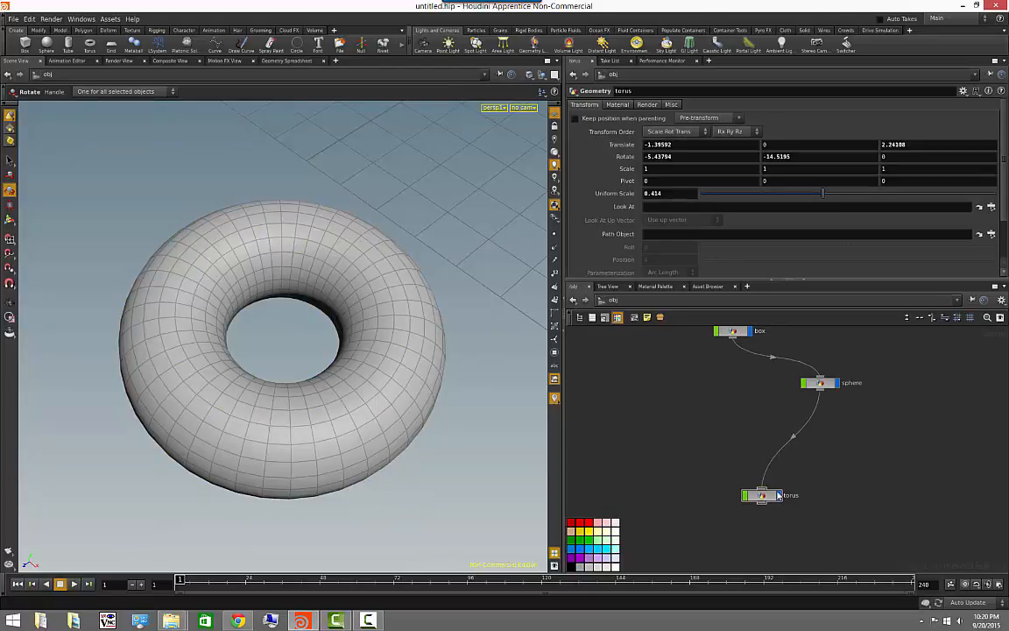
Switch the torus object's display off and on, and do the same with the sphere object's display
{"action": "left_click", "coordinate": [779, 495]}
{"action": "left_click", "coordinate": [778, 495]}
{"action": "right_click_drag", "start_coordinate": [407, 397], "coordinate": [516, 307], "text": "alt"}
{"action": "middle_click_drag", "start_coordinate": [517, 307], "coordinate": [434, 392], "text": "alt"}
{"action": "right_click_drag", "start_coordinate": [67, 461], "coordinate": [255, 434], "text": "alt"}
{"action": "left_click_drag", "start_coordinate": [249, 421], "coordinate": [626, 410]}
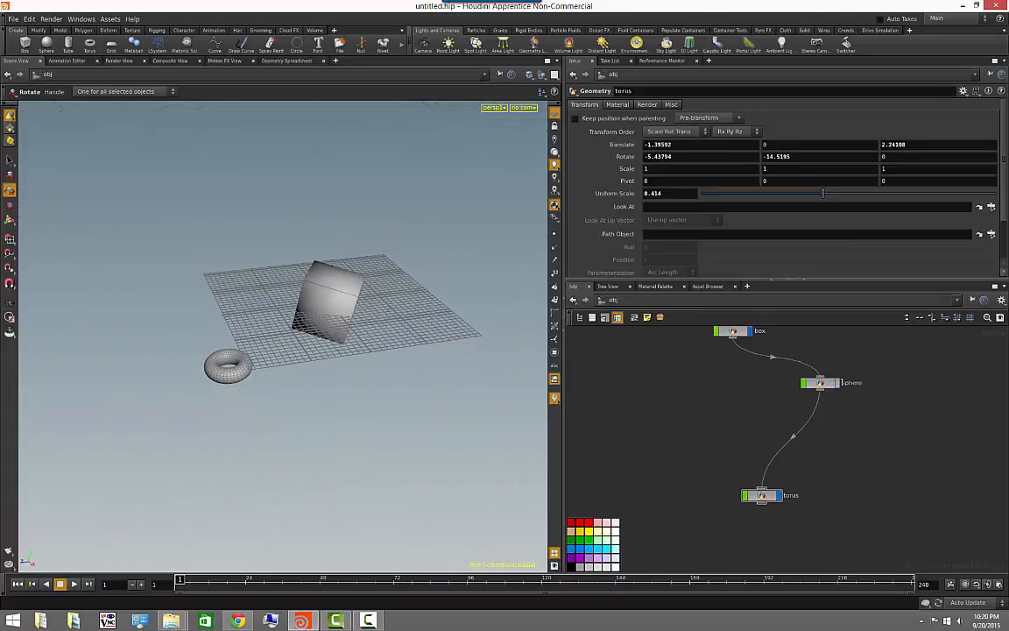
{"action": "left_click", "coordinate": [837, 386]}
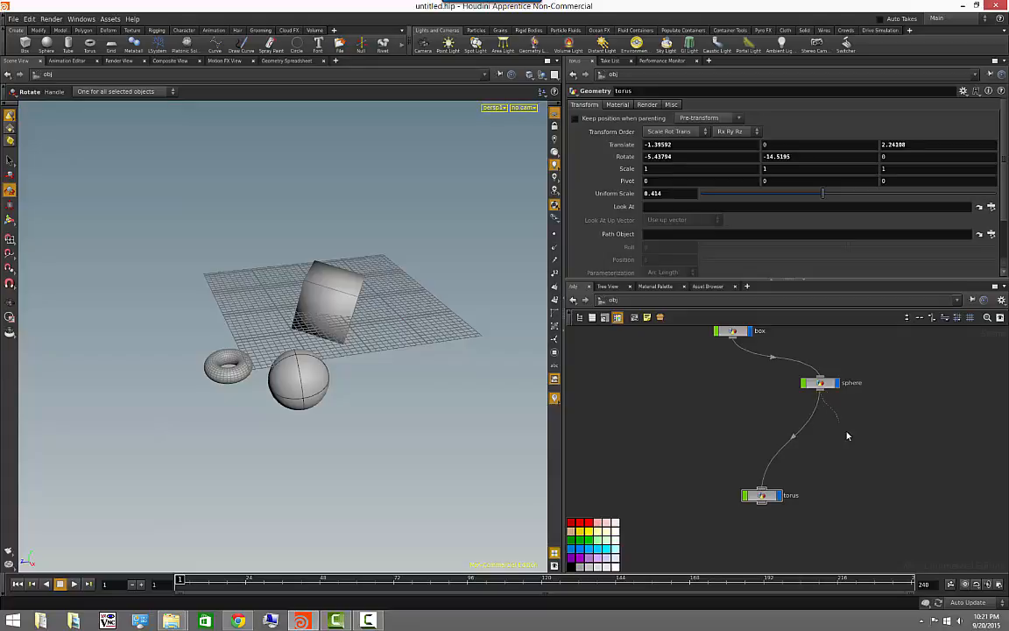
Add a Platonic Solids object below the sphere node, wired from the sphere's output as its child
{"action": "left_click_drag", "start_coordinate": [847, 435], "coordinate": [892, 441]}
{"action": "left_click_drag", "start_coordinate": [875, 483], "coordinate": [886, 458]}
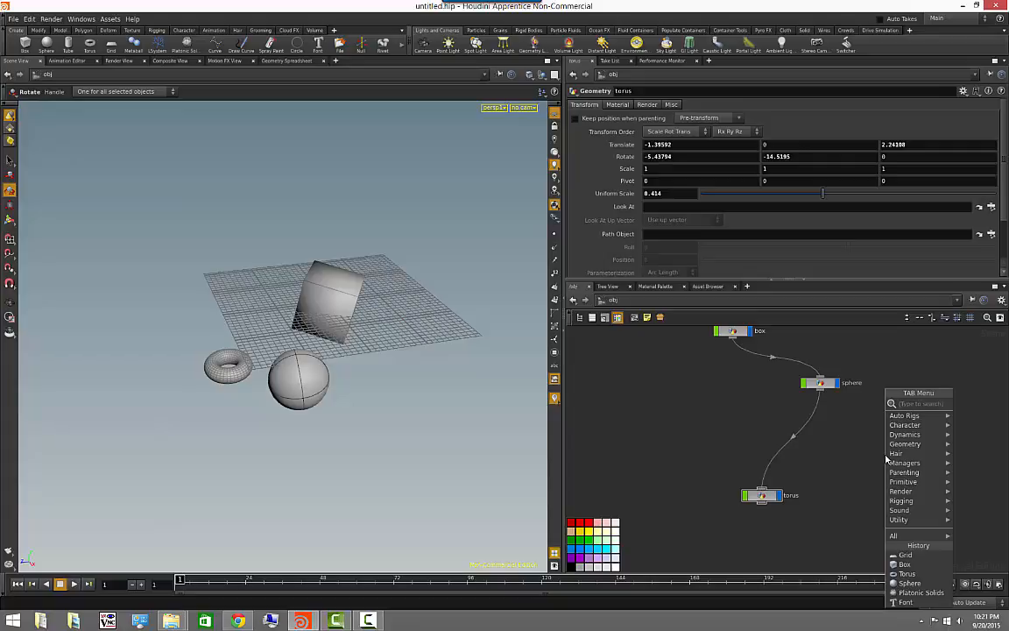
{"action": "mouse_move", "coordinate": [914, 487]}
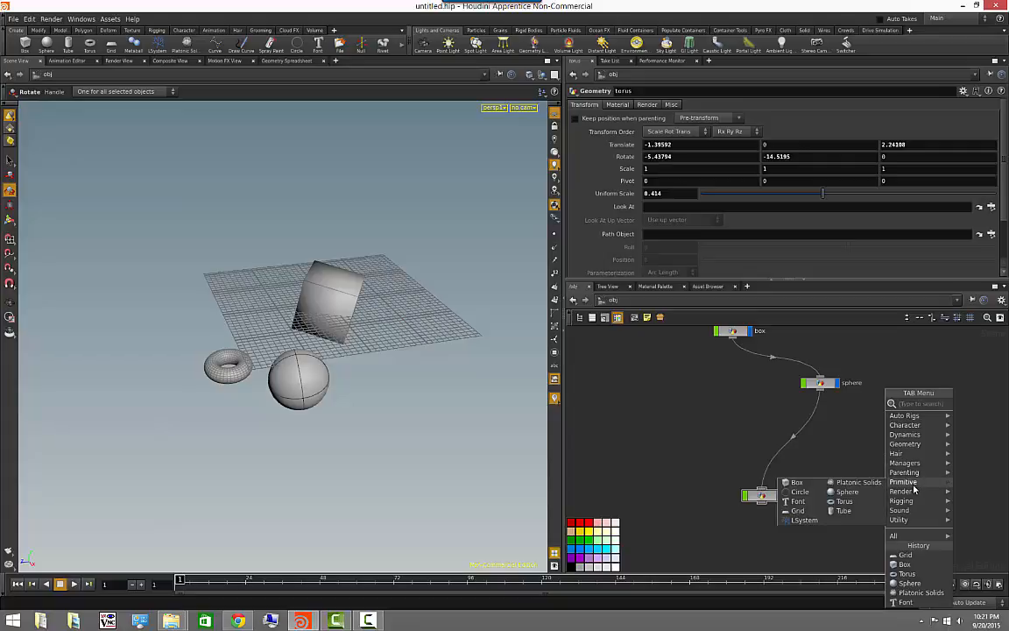
{"action": "left_click", "coordinate": [860, 484]}
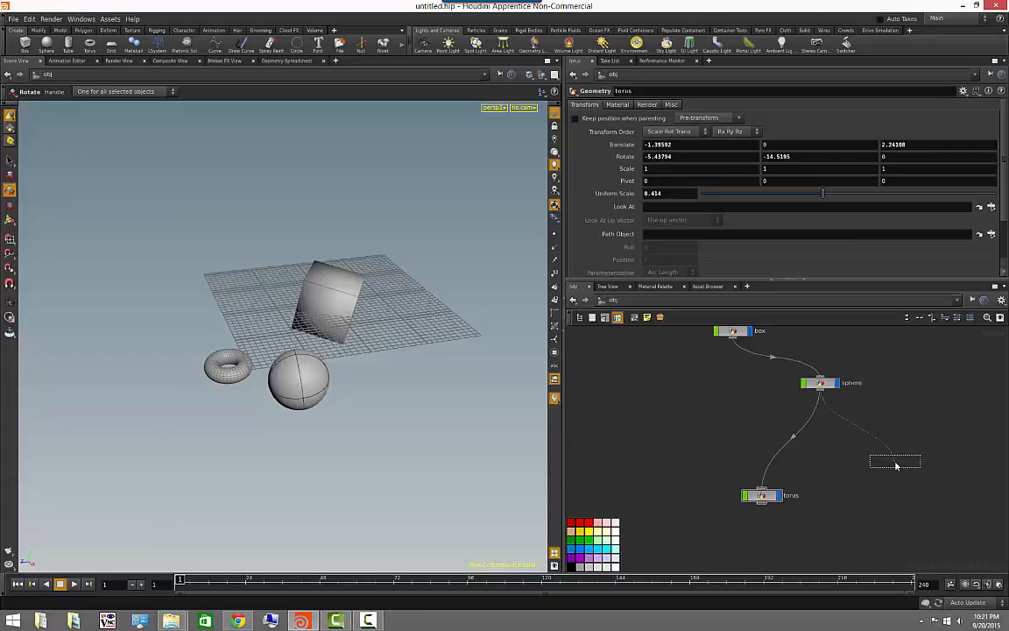
{"action": "left_click", "coordinate": [896, 463]}
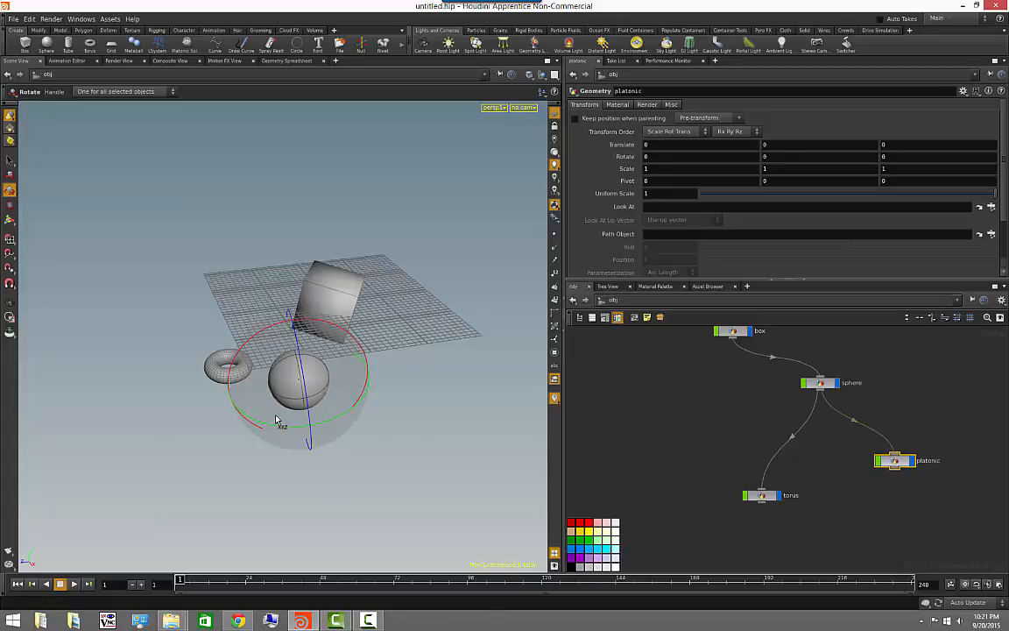
Check the new platonic solid in wireframe, restore shading, and move it along Z to about -4
{"action": "key", "text": "w"}
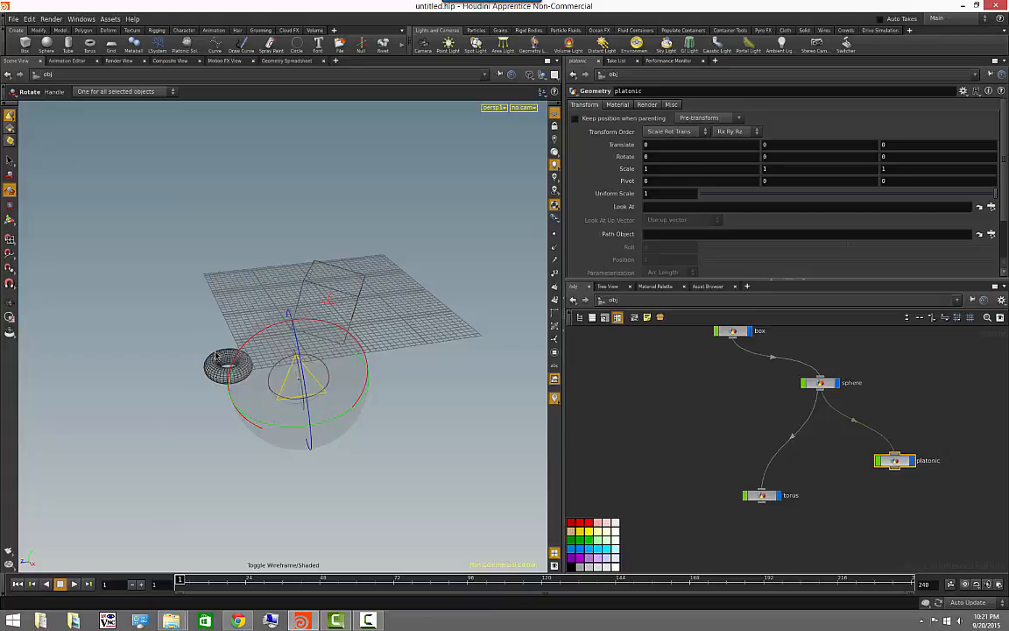
{"action": "key", "text": "w"}
{"action": "key", "text": "t"}
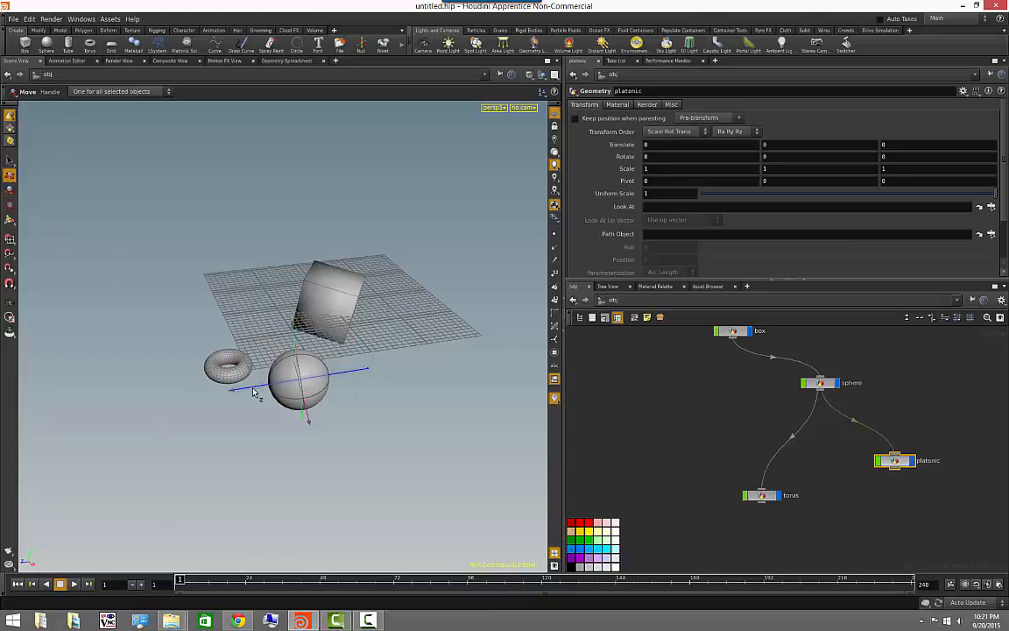
{"action": "left_click_drag", "start_coordinate": [311, 382], "coordinate": [388, 375]}
Rotate the parent sphere to about 23.5, 43.3, 9.8 so its torus and platonic children turn with it
{"action": "left_click", "coordinate": [818, 386]}
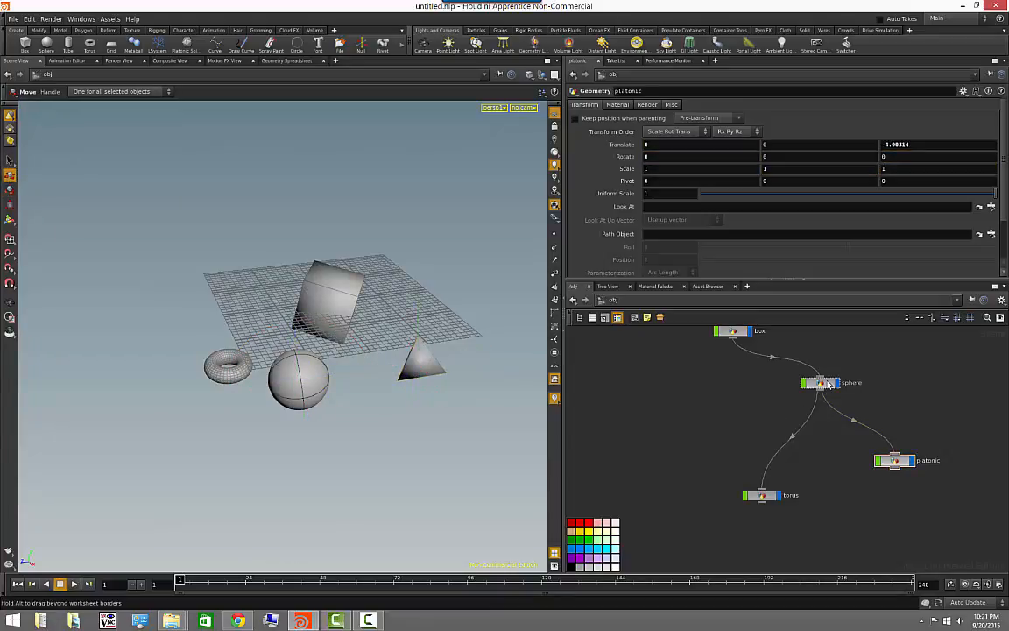
{"action": "left_click", "coordinate": [9, 190]}
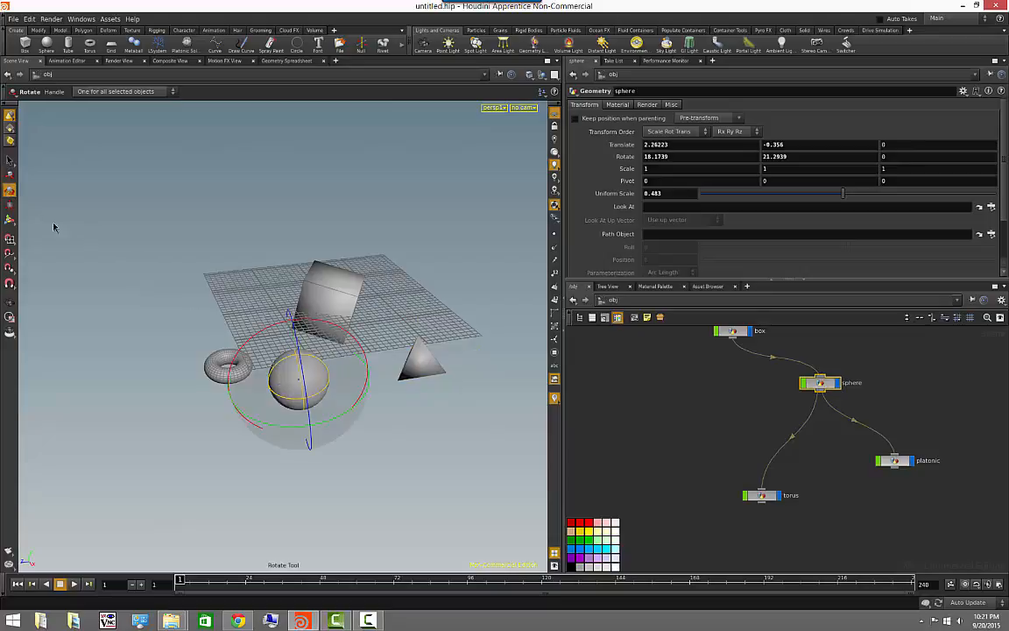
{"action": "left_click_drag", "start_coordinate": [326, 440], "coordinate": [340, 414]}
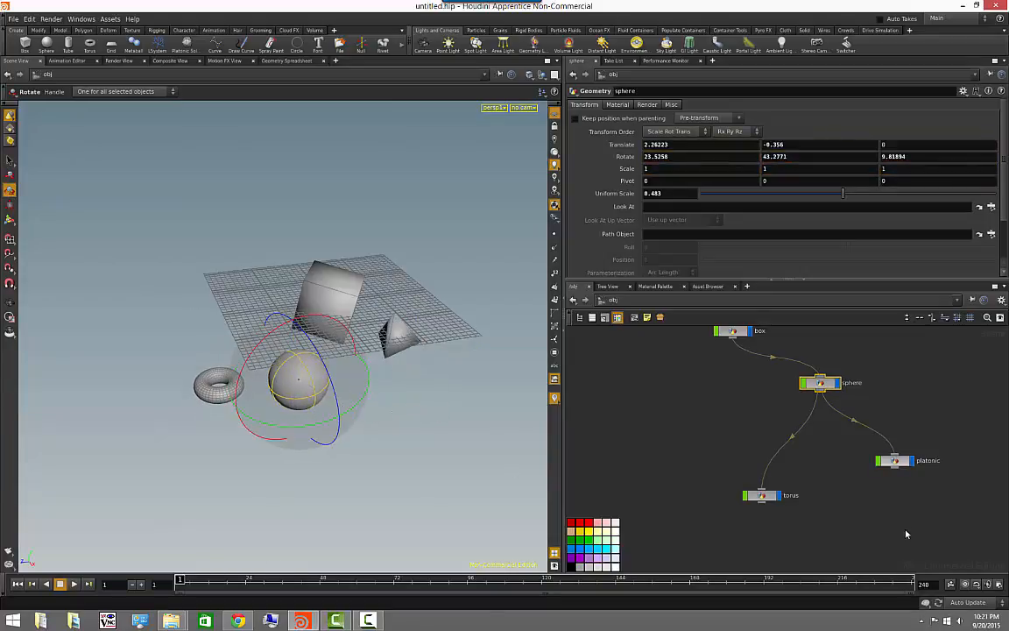
{"action": "left_click", "coordinate": [856, 537]}
Add a Sphere primitive object below the platonic node, wired from the platonic's output as its child
{"action": "scroll", "coordinate": [856, 527], "scroll_direction": "down", "scroll_amount": 3}
{"action": "scroll", "coordinate": [850, 509], "scroll_direction": "up", "scroll_amount": 3}
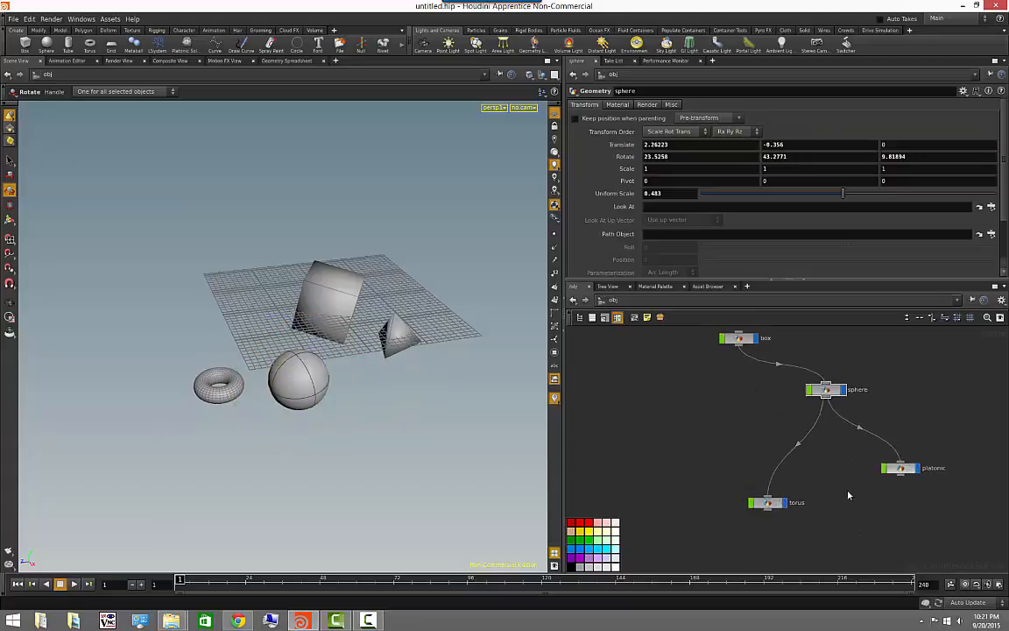
{"action": "middle_click_drag", "start_coordinate": [835, 457], "coordinate": [811, 486]}
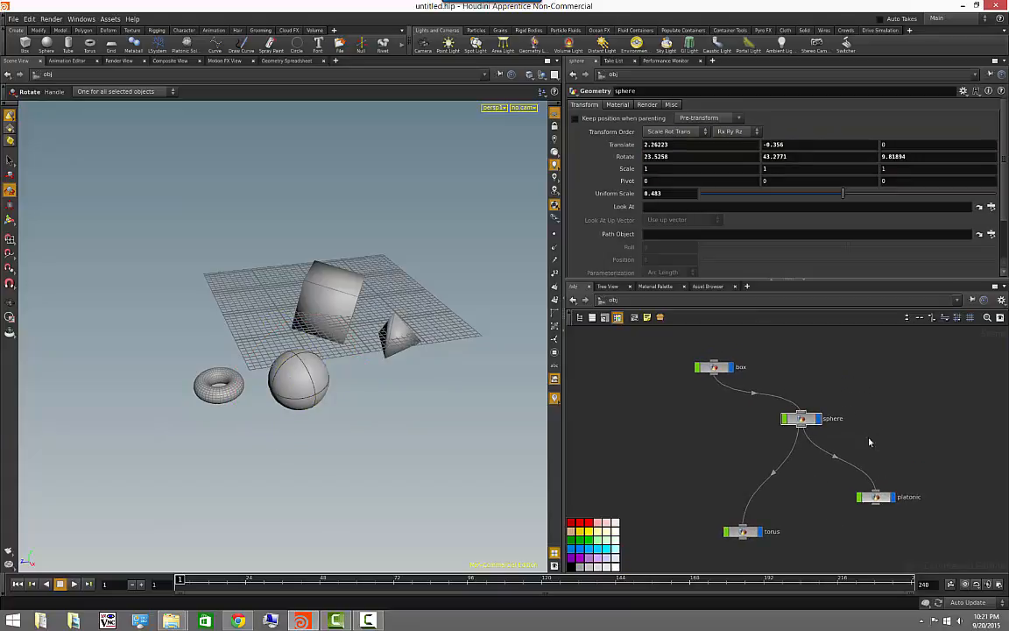
{"action": "middle_click_drag", "start_coordinate": [844, 539], "coordinate": [785, 502]}
{"action": "mouse_move", "coordinate": [786, 502]}
{"action": "right_mouse_down"}
{"action": "mouse_move", "coordinate": [811, 507]}
{"action": "mouse_move", "coordinate": [798, 510]}
{"action": "right_mouse_up"}
{"action": "middle_click_drag", "start_coordinate": [798, 514], "coordinate": [793, 510]}
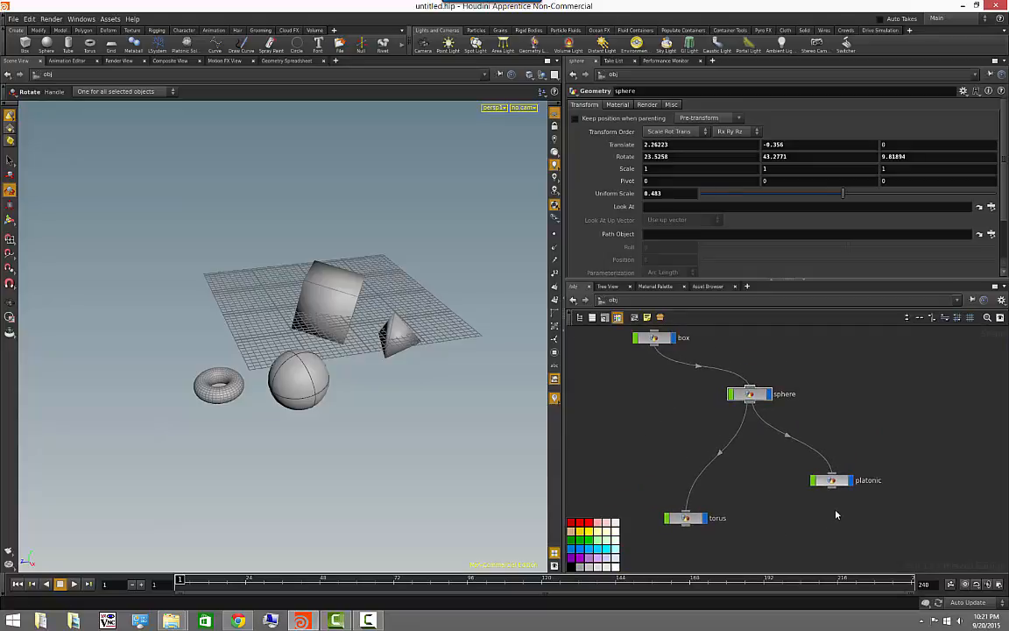
{"action": "key", "text": "Tab"}
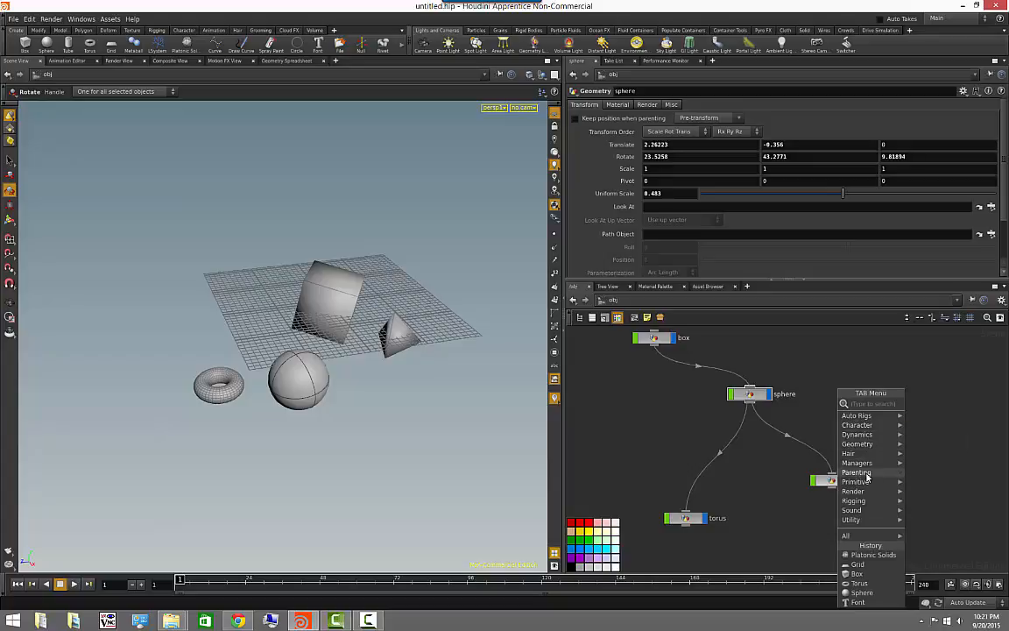
{"action": "mouse_move", "coordinate": [858, 482]}
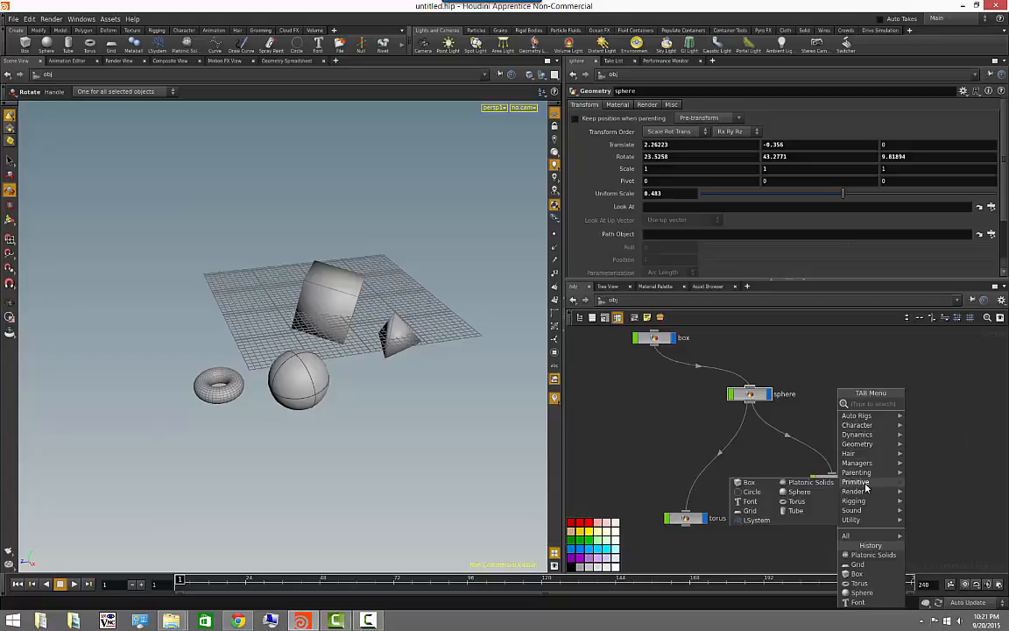
{"action": "left_click", "coordinate": [815, 495]}
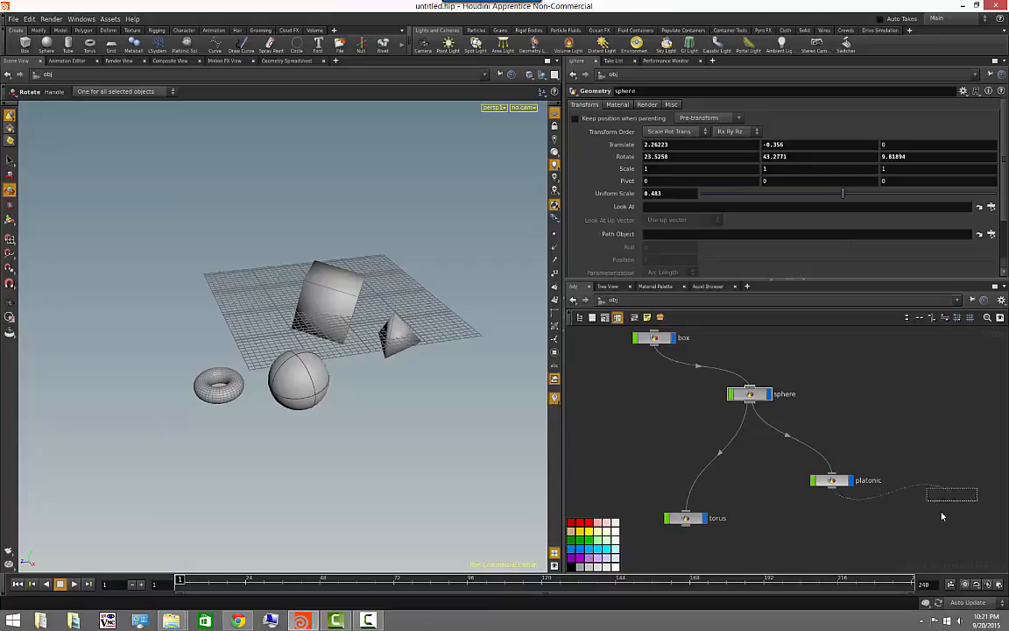
{"action": "left_click", "coordinate": [872, 530]}
{"action": "left_click", "coordinate": [880, 437]}
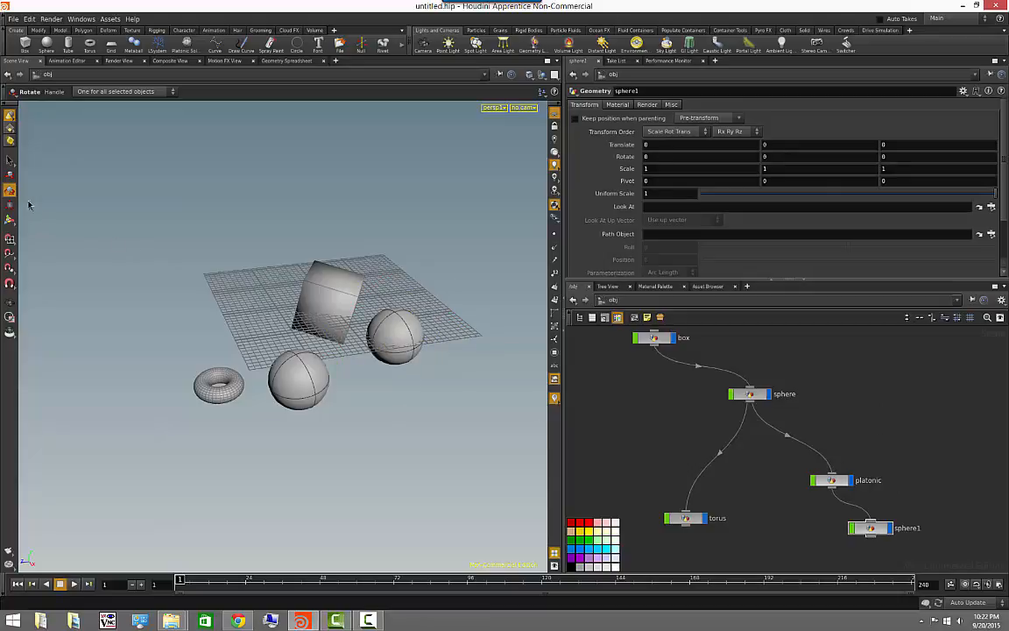
Move the new child sphere away from the platonic solid, past the far edge of the grid
{"action": "left_click", "coordinate": [10, 174]}
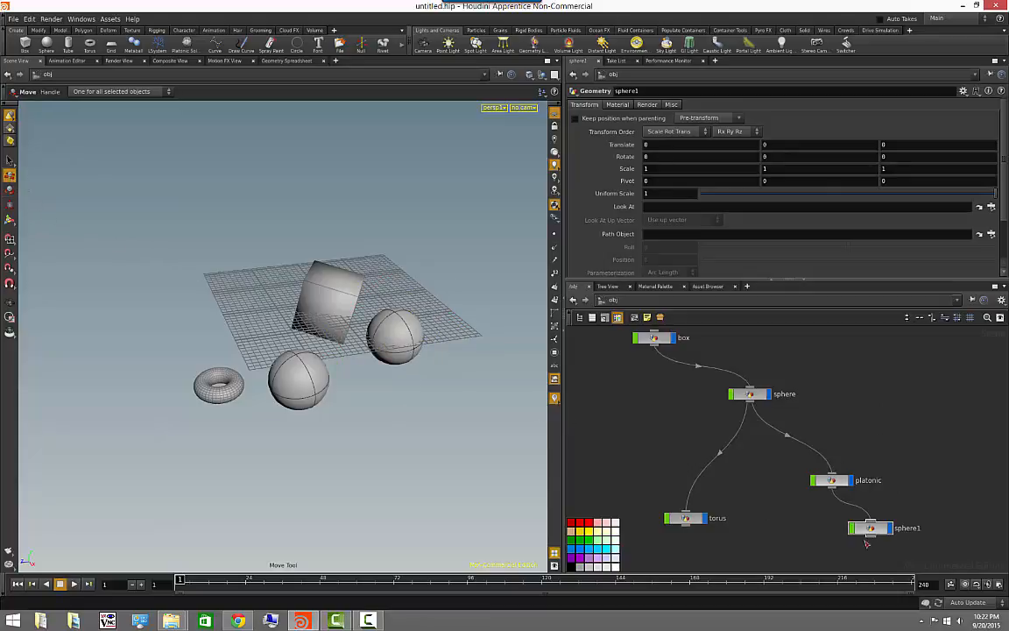
{"action": "left_click", "coordinate": [396, 336]}
{"action": "left_click_drag", "start_coordinate": [349, 356], "coordinate": [454, 301]}
{"action": "left_click", "coordinate": [667, 446]}
Rotate the parent sphere to about 28.2, 52.1, 16.1 and hide the network's color palette
{"action": "left_click", "coordinate": [748, 395]}
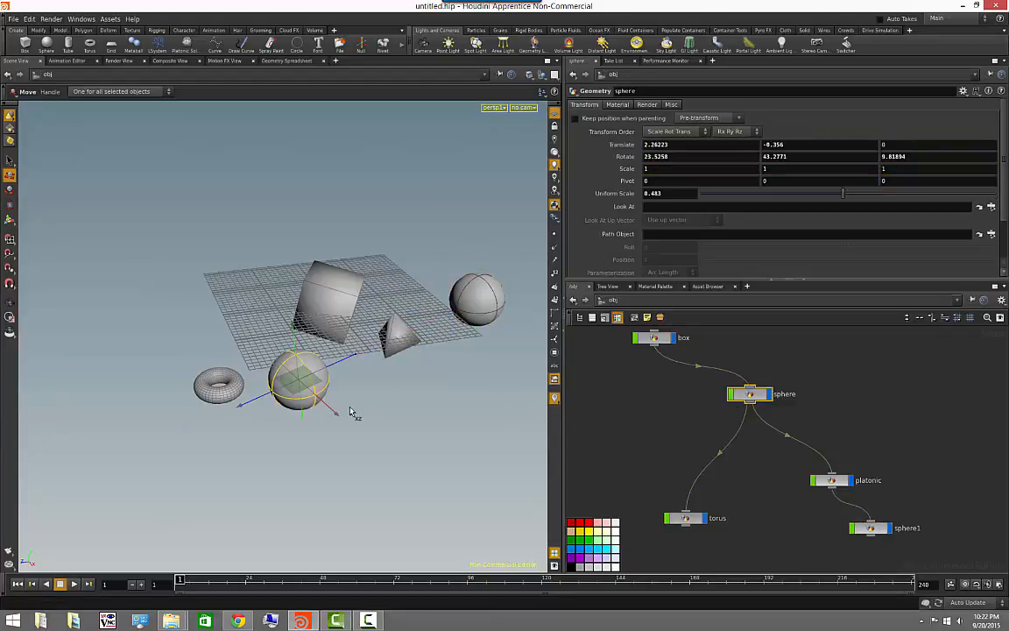
{"action": "left_click", "coordinate": [10, 189]}
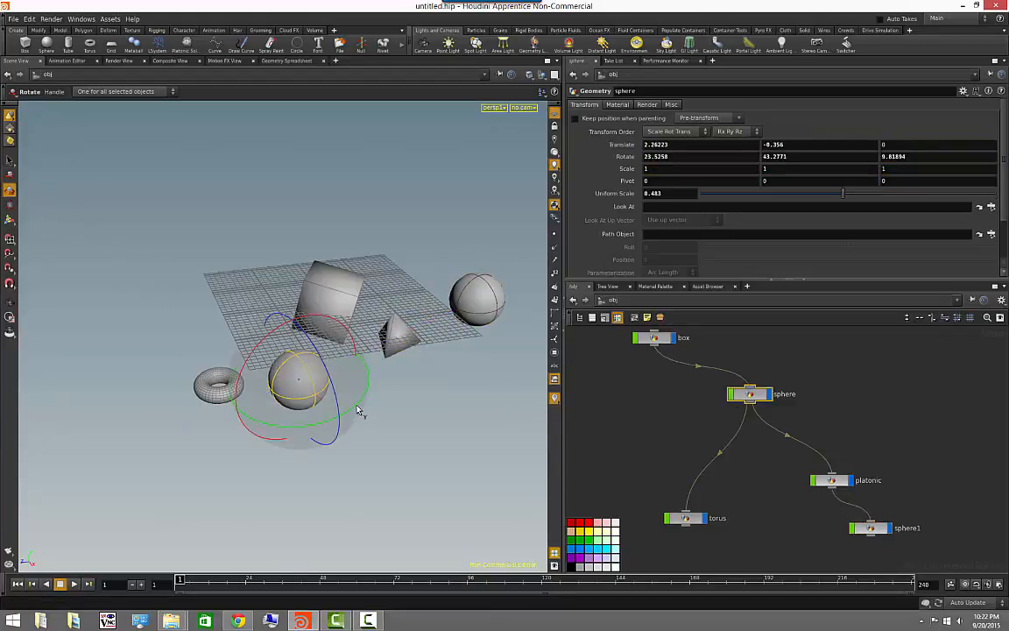
{"action": "mouse_move", "coordinate": [356, 408]}
{"action": "left_mouse_down"}
{"action": "mouse_move", "coordinate": [332, 417]}
{"action": "mouse_move", "coordinate": [363, 401]}
{"action": "left_mouse_up"}
{"action": "right_click_drag", "start_coordinate": [448, 446], "coordinate": [243, 440], "text": "alt"}
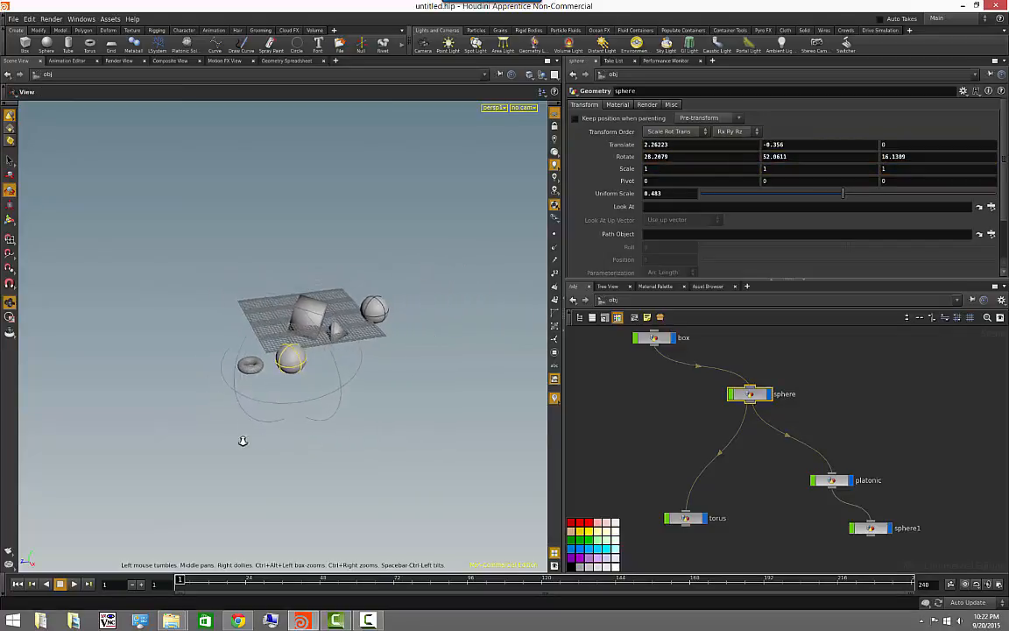
{"action": "key", "text": "c"}
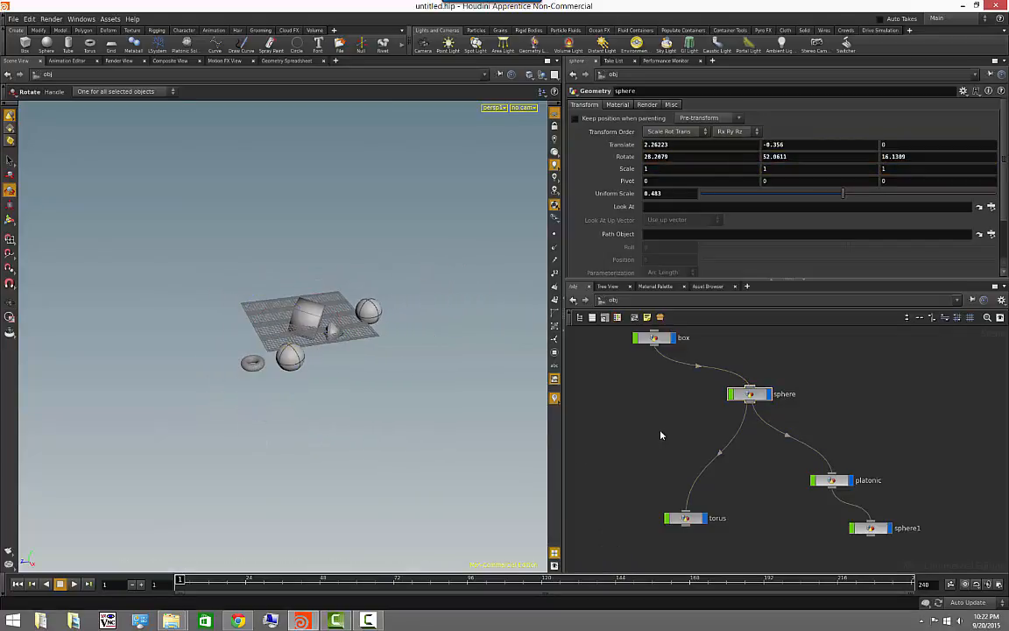